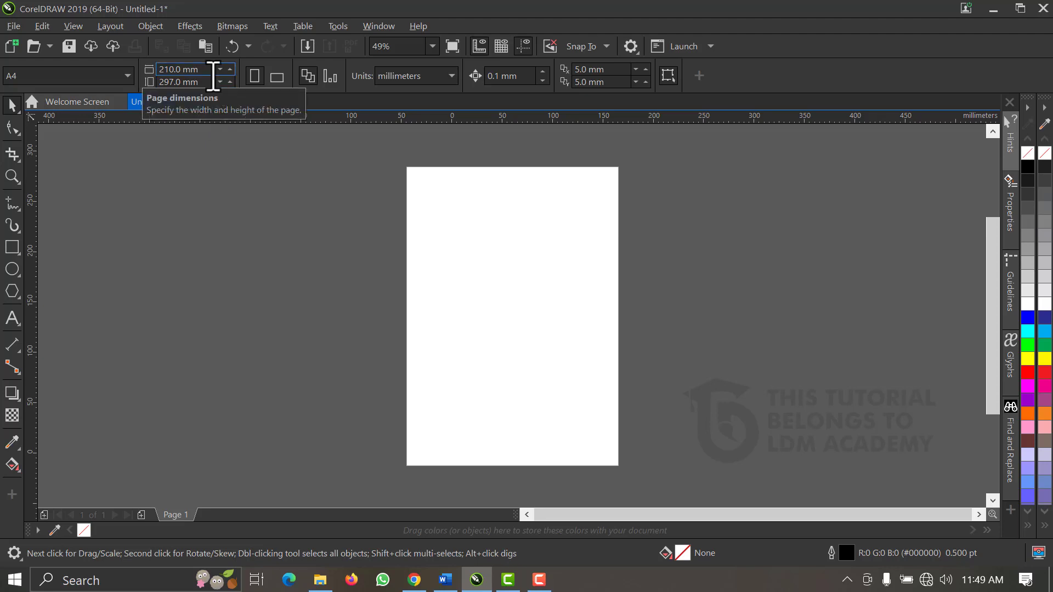
- Set the document units to inches and the page size to 12 by 12 inches
click(418, 85)
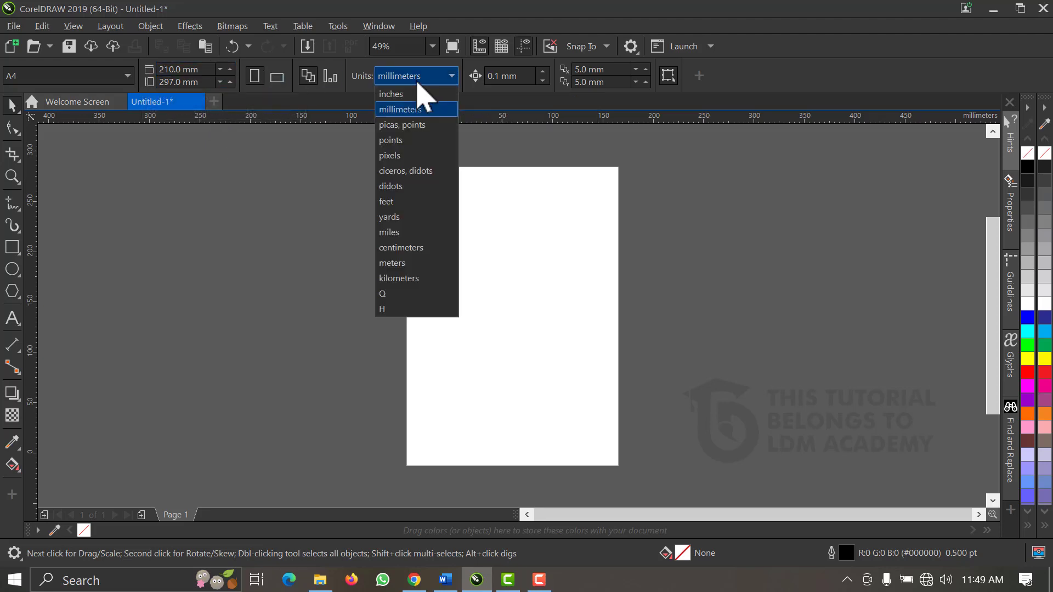
click(416, 96)
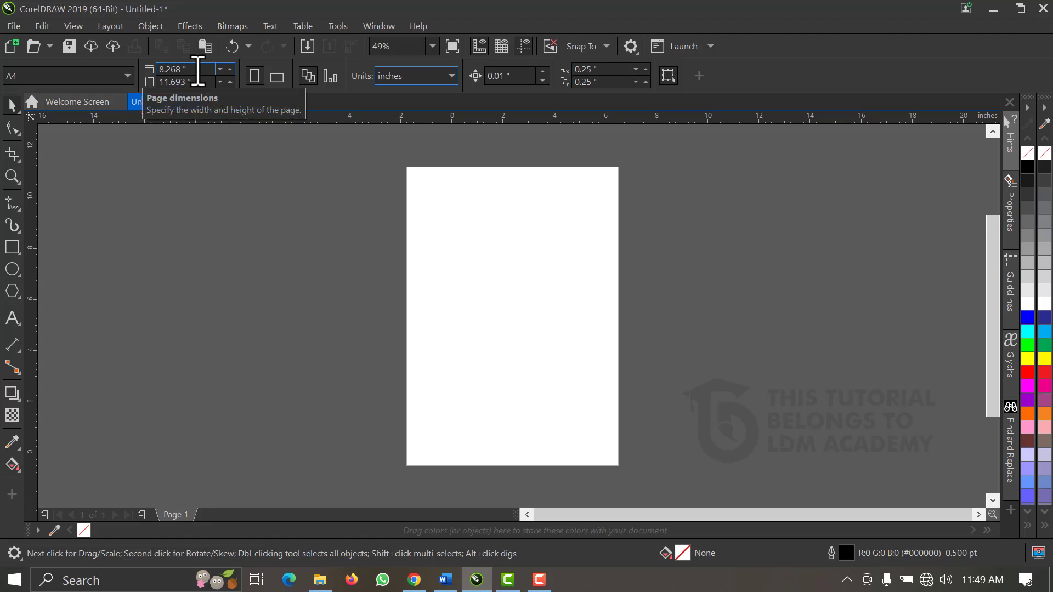
drag(198, 72, 160, 76)
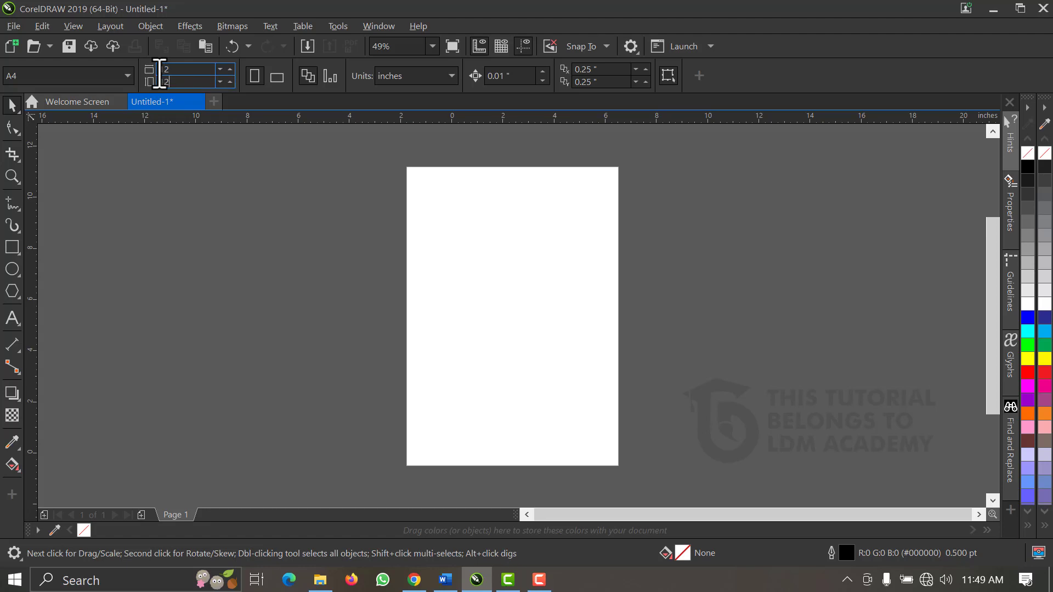
key(Return)
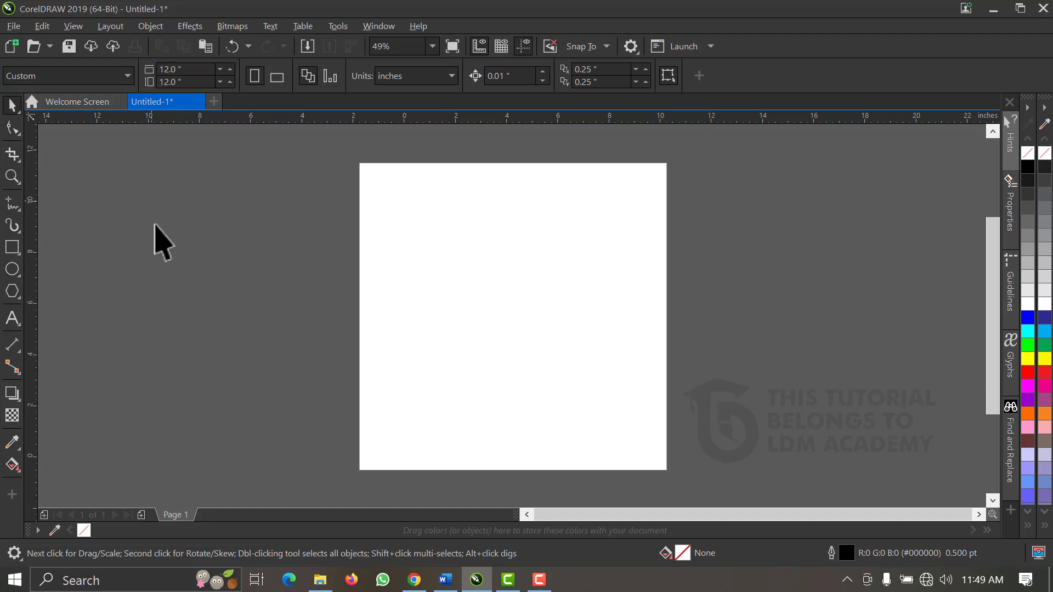
- Create a page-sized frame rectangle and remove its outline
double_click(11, 254)
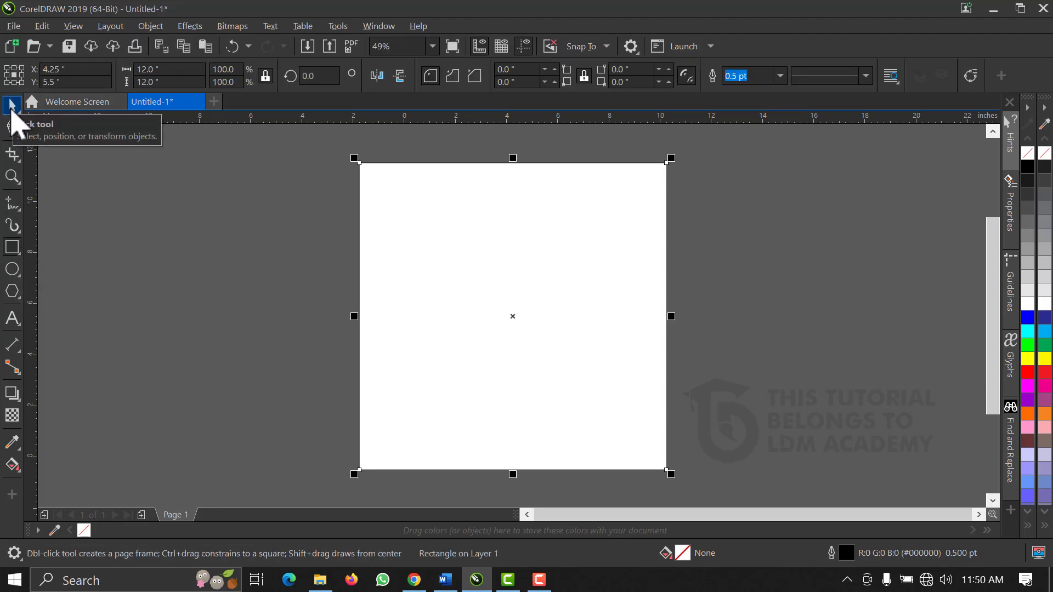
click(12, 105)
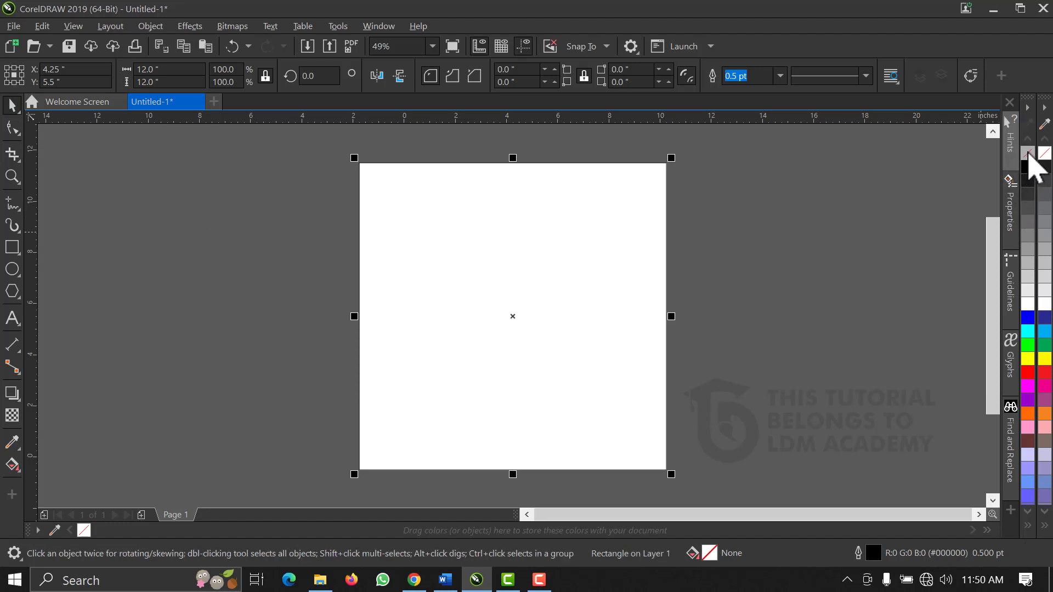
right_click(1027, 153)
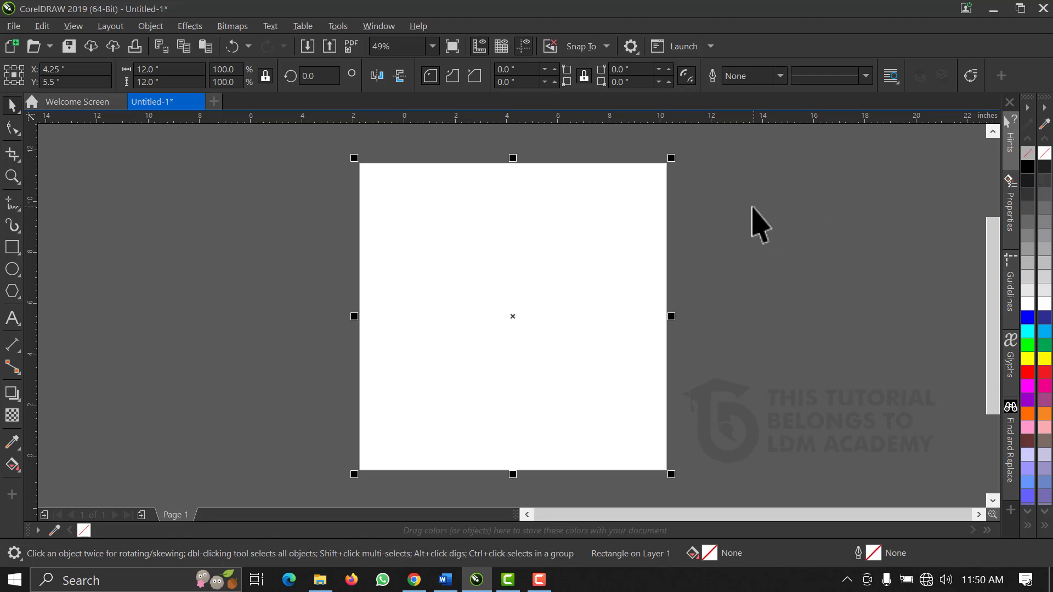
click(701, 179)
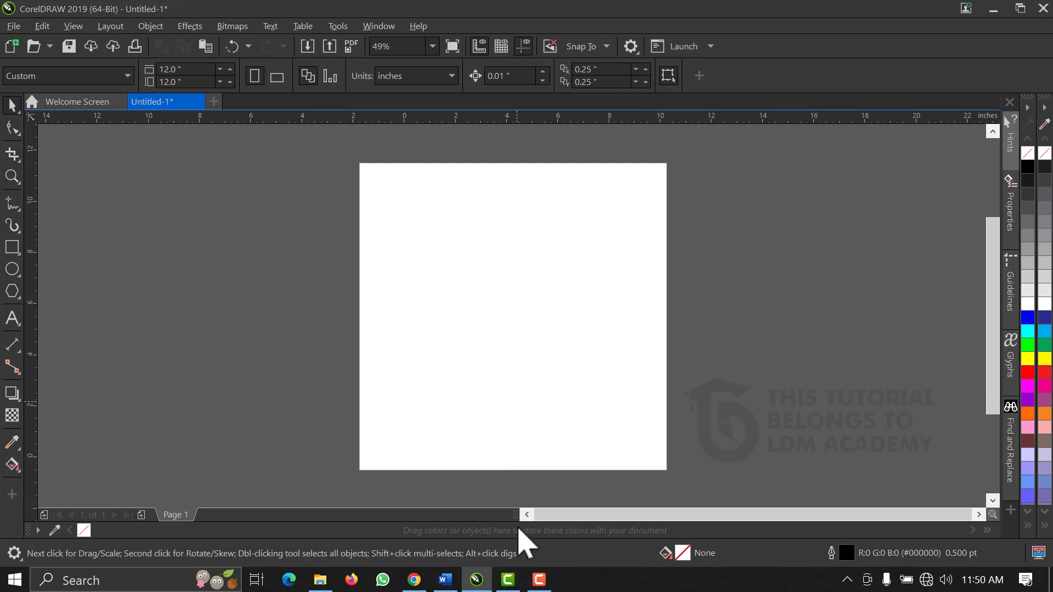
- Copy all the event text from the Word document and paste it in CorelDRAW beside the page, maintaining fonts and formatting
click(446, 578)
key(ctrl+a)
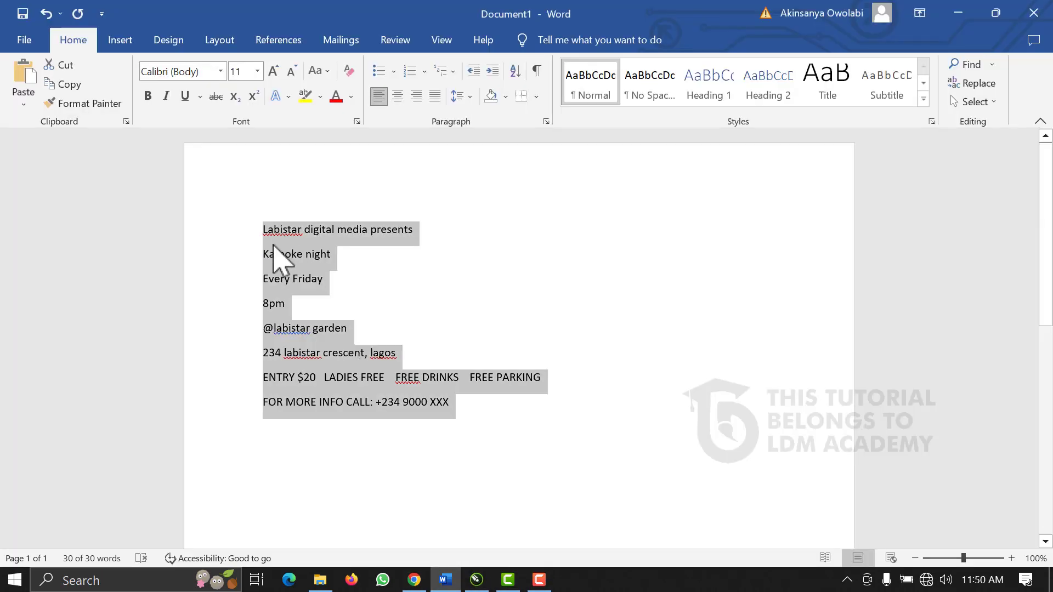
click(476, 578)
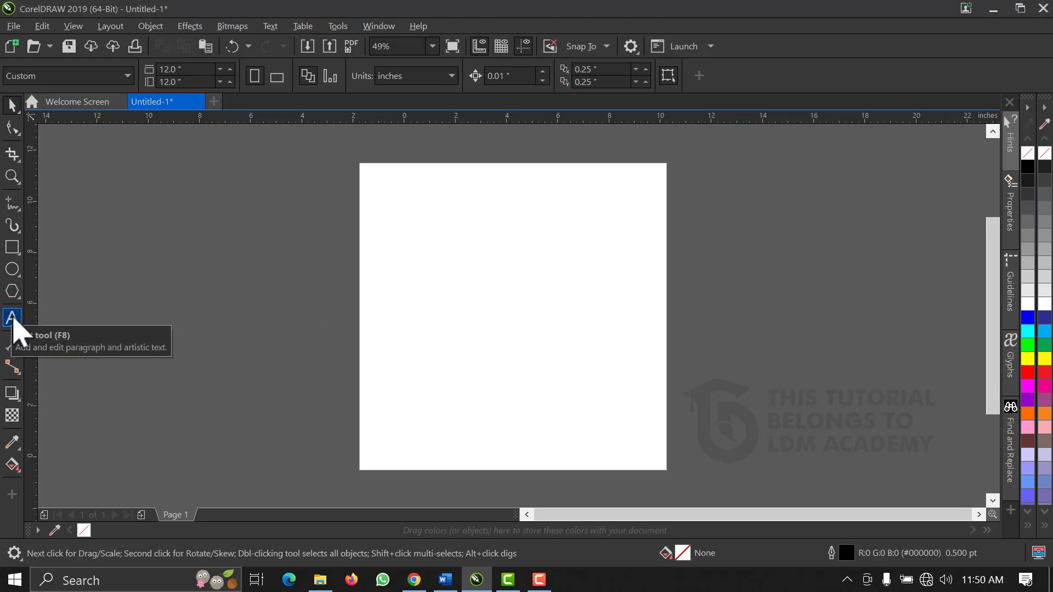
click(12, 318)
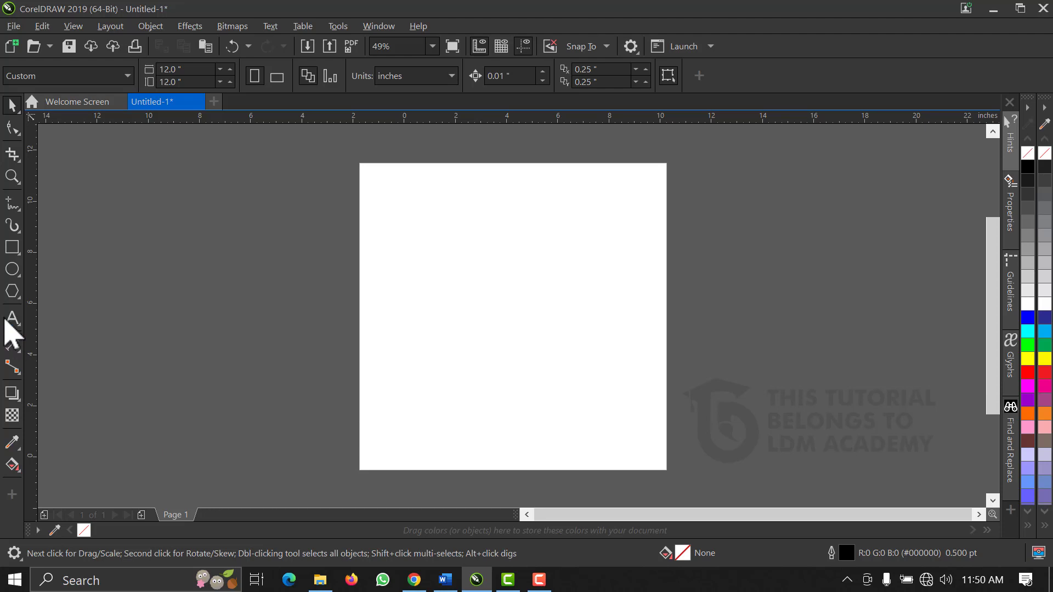
click(121, 181)
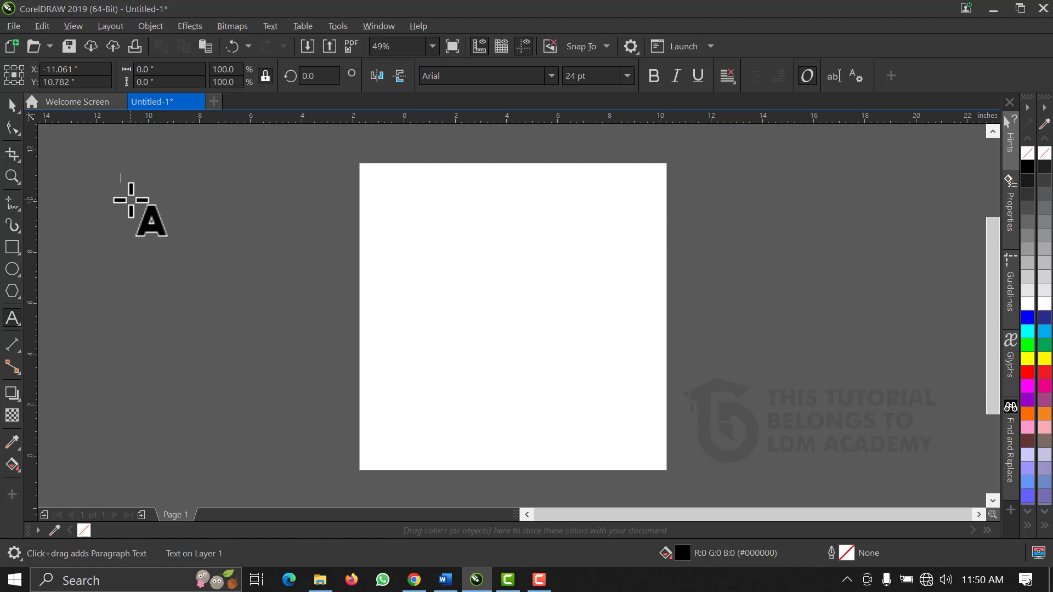
key(ctrl+v)
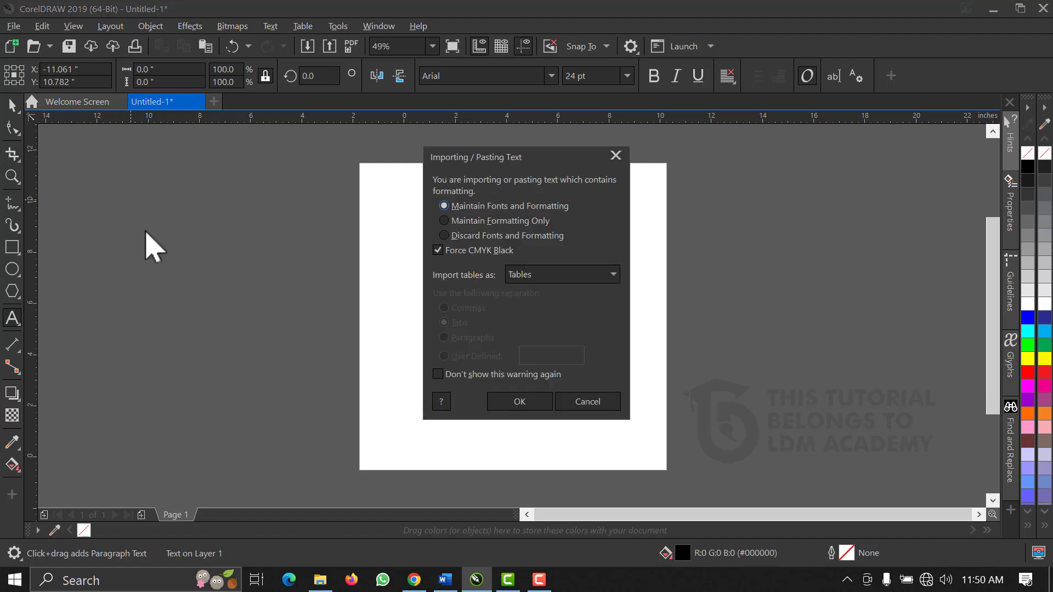
click(535, 403)
click(12, 106)
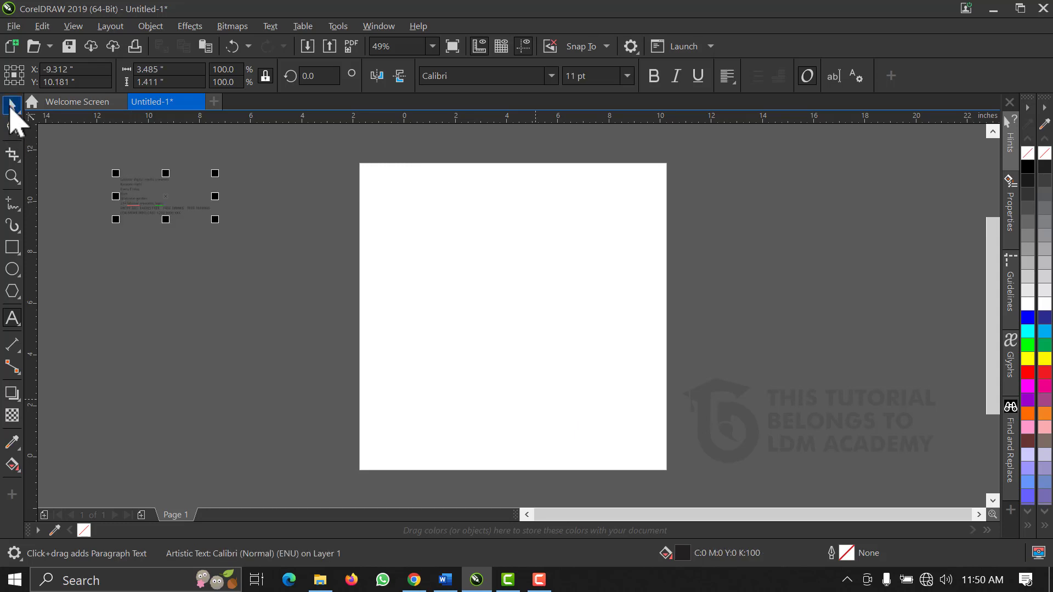
- Enlarge the pasted text block beside the page to about 9.08 inches wide
drag(137, 179, 352, 423)
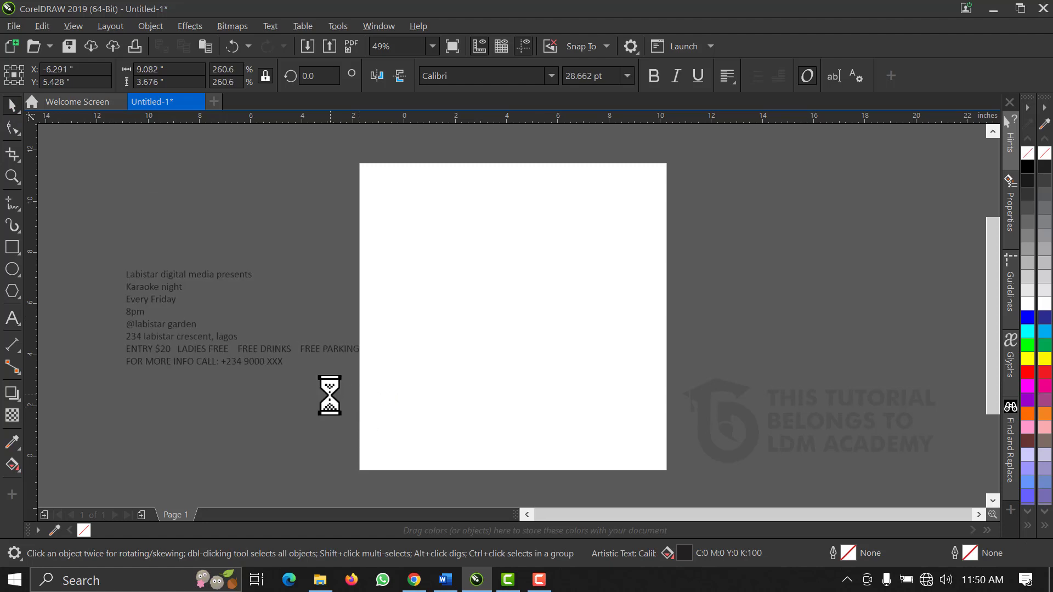
click(155, 237)
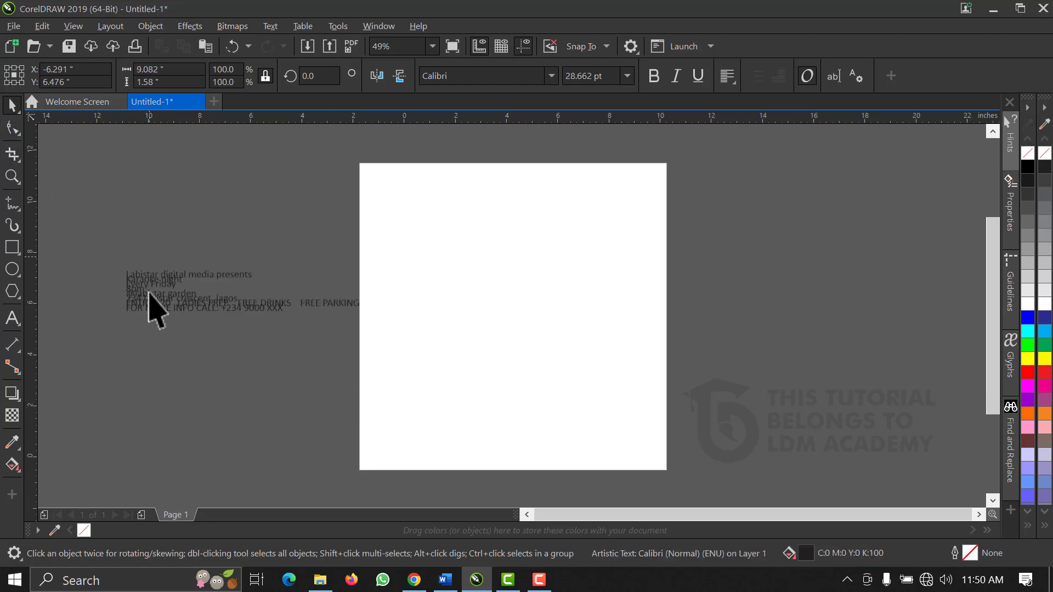
- Increase the text block's line spacing with the Shape tool so its lines stand clear of each other
click(148, 295)
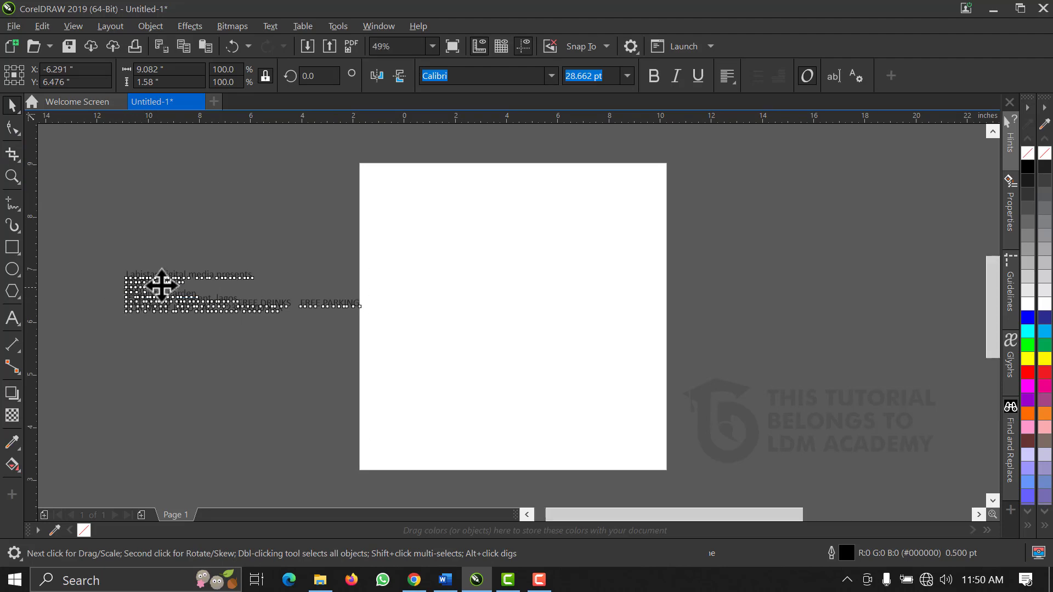
scroll(139, 278, up, 3)
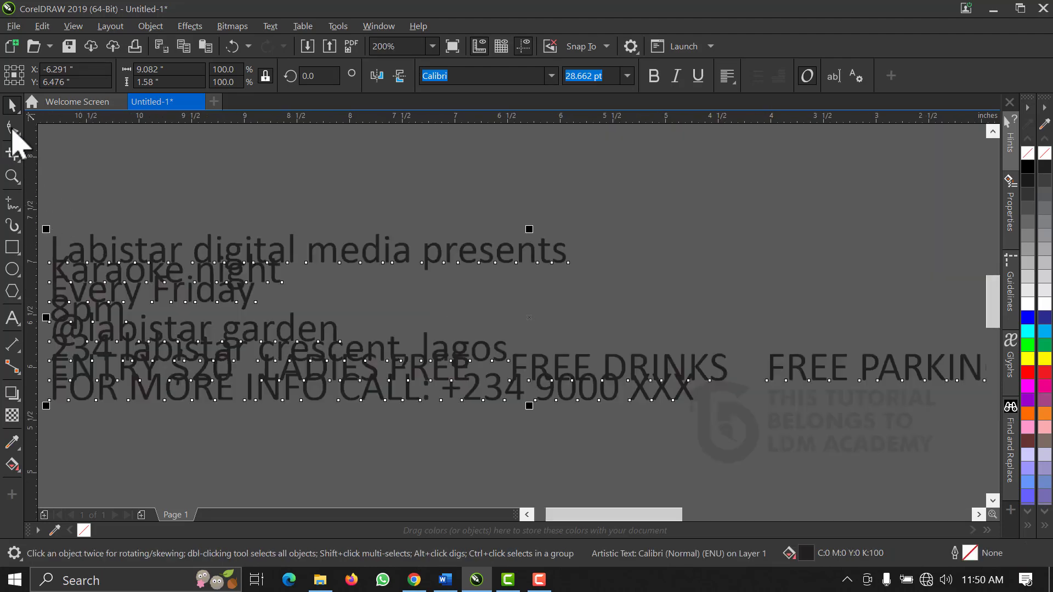
click(12, 130)
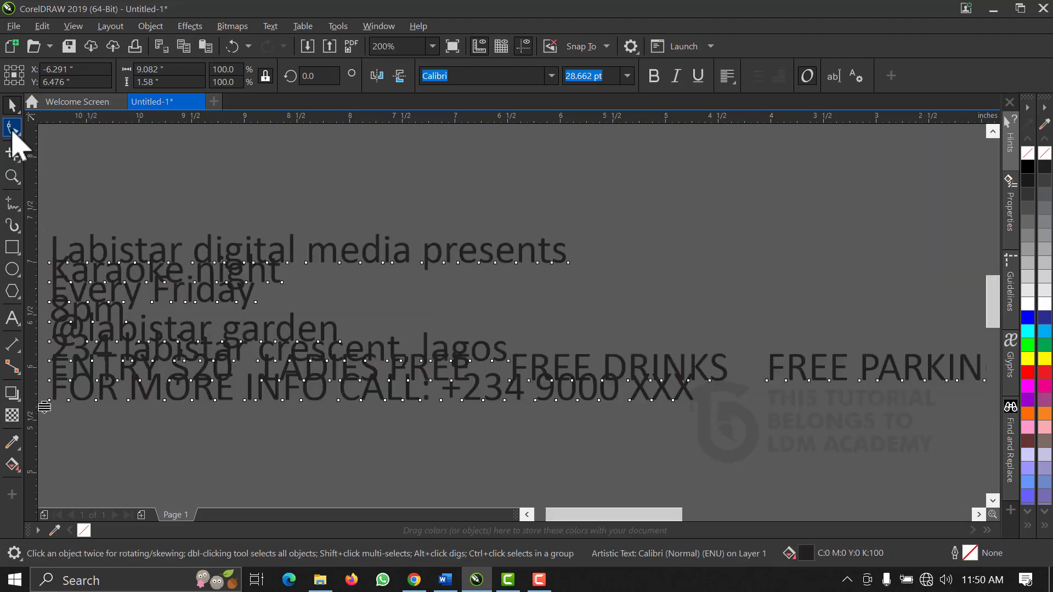
drag(44, 407, 53, 475)
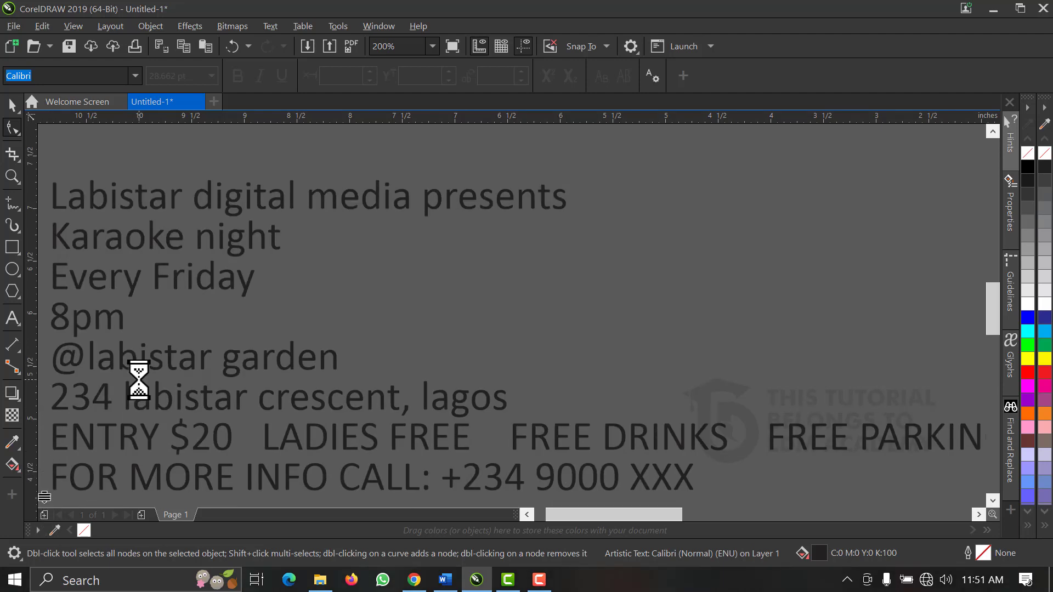
scroll(141, 369, down, 2)
drag(88, 445, 87, 472)
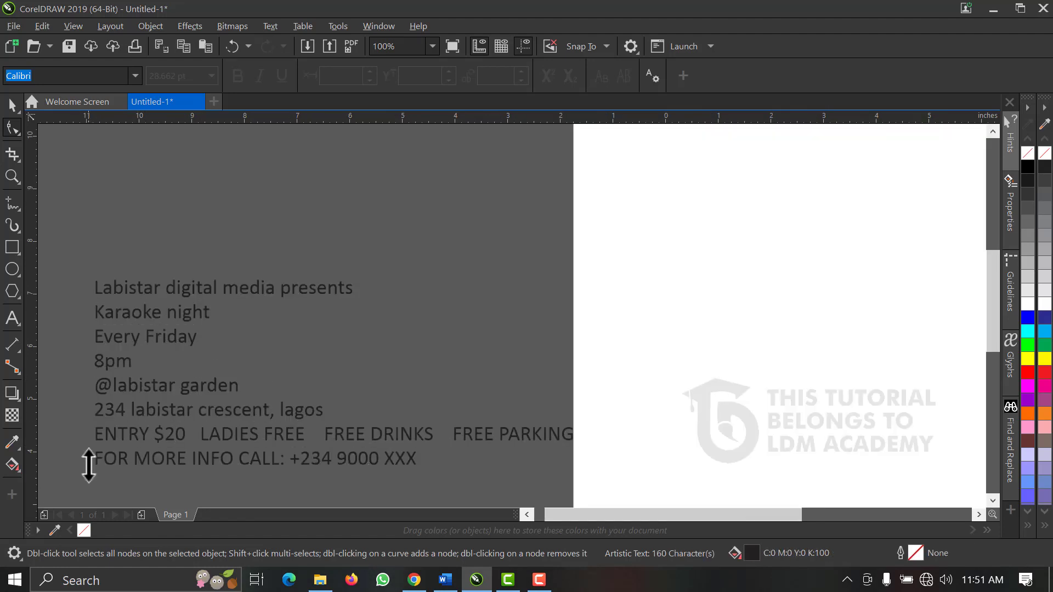
click(12, 105)
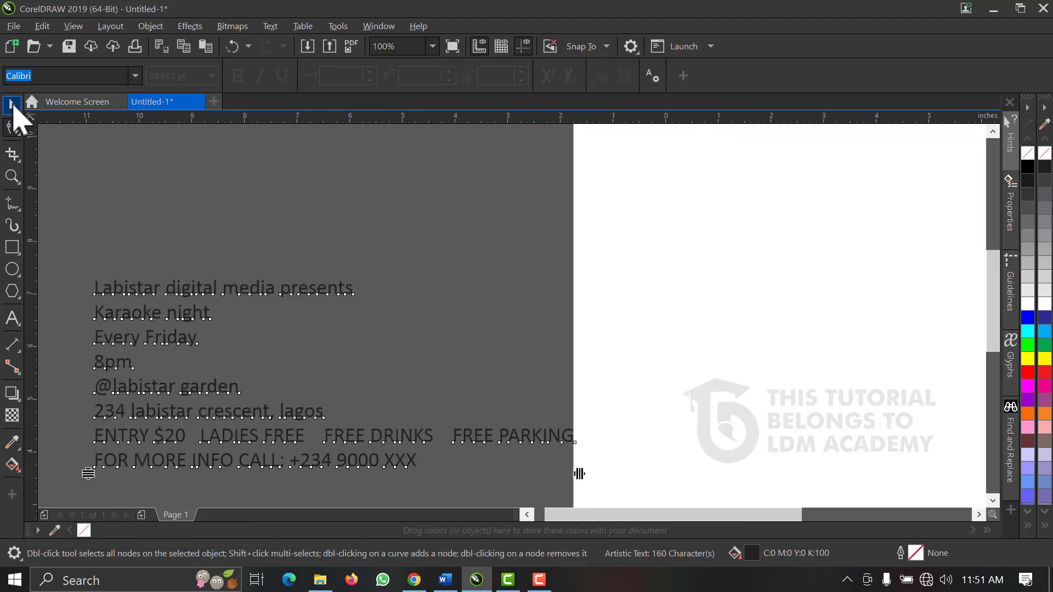
- Break the text block apart into separate lines and move "Labistar digital media presents" to the page's top centre
scroll(376, 337, down, 4)
key(z)
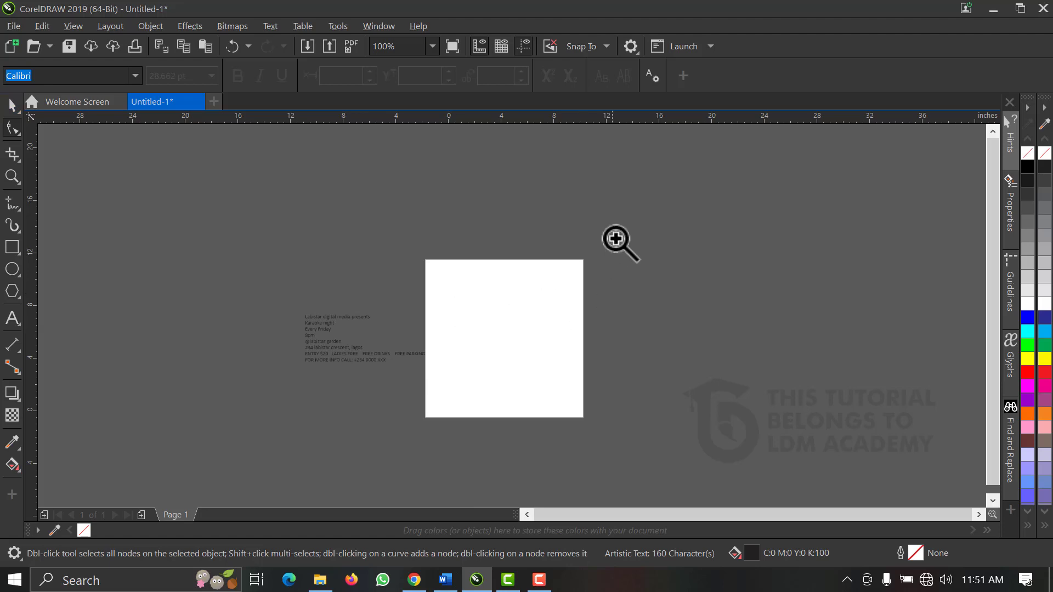
drag(616, 237, 297, 439)
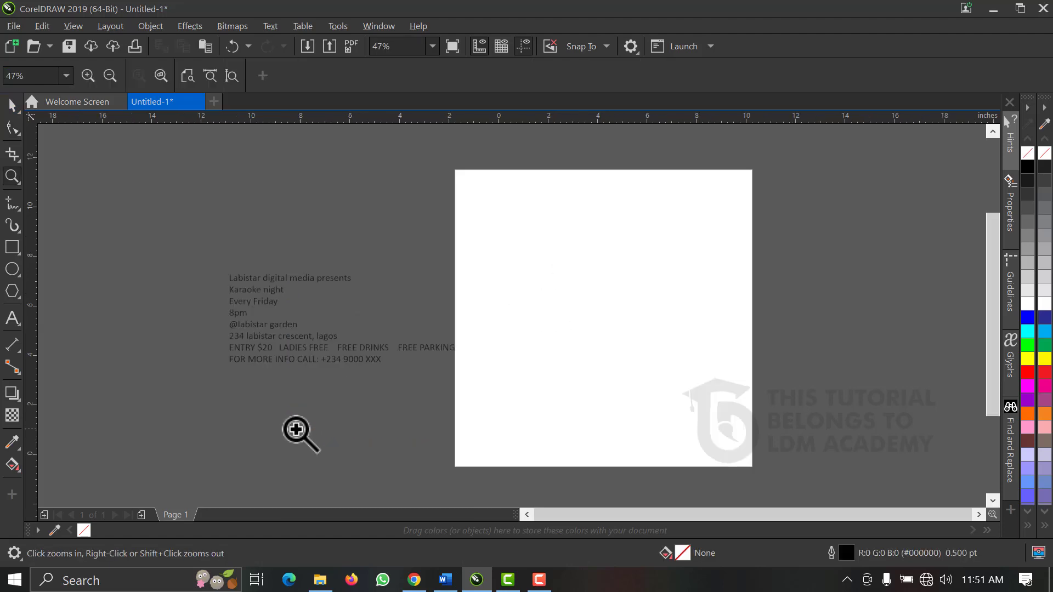
key(space)
click(289, 282)
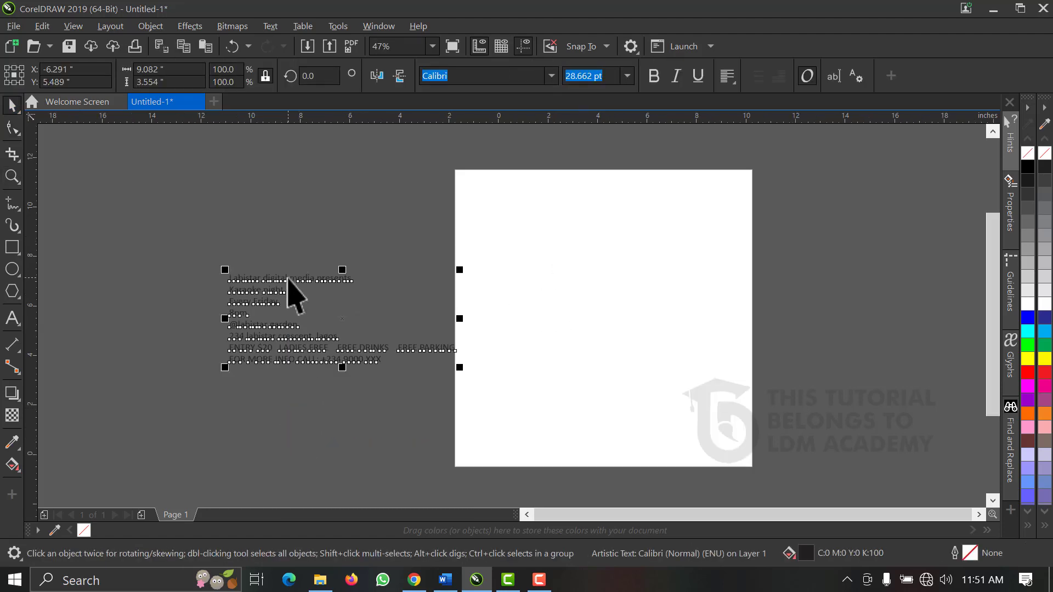
click(289, 283)
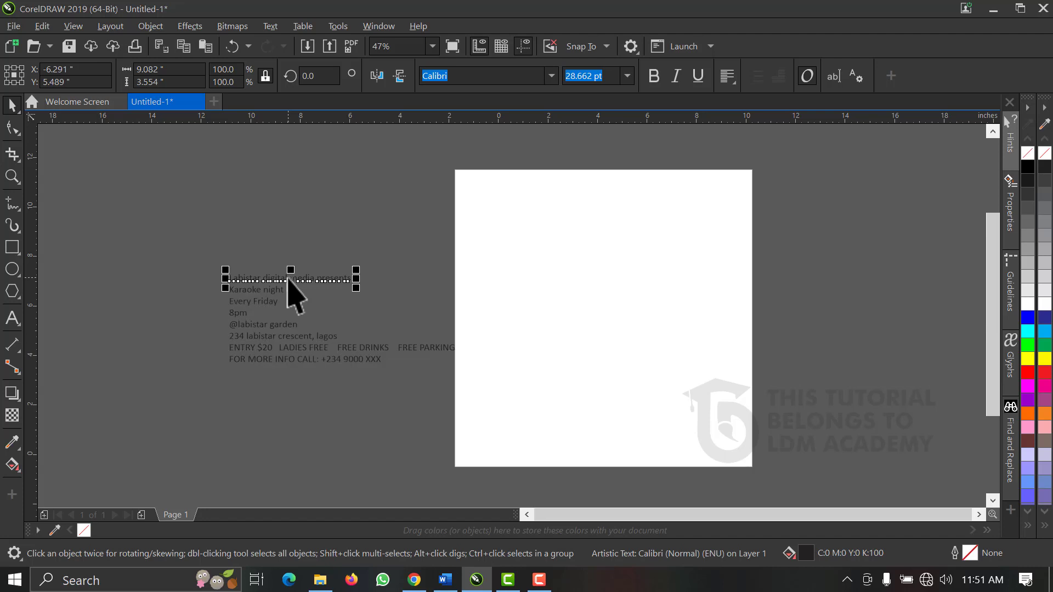
drag(288, 278, 600, 189)
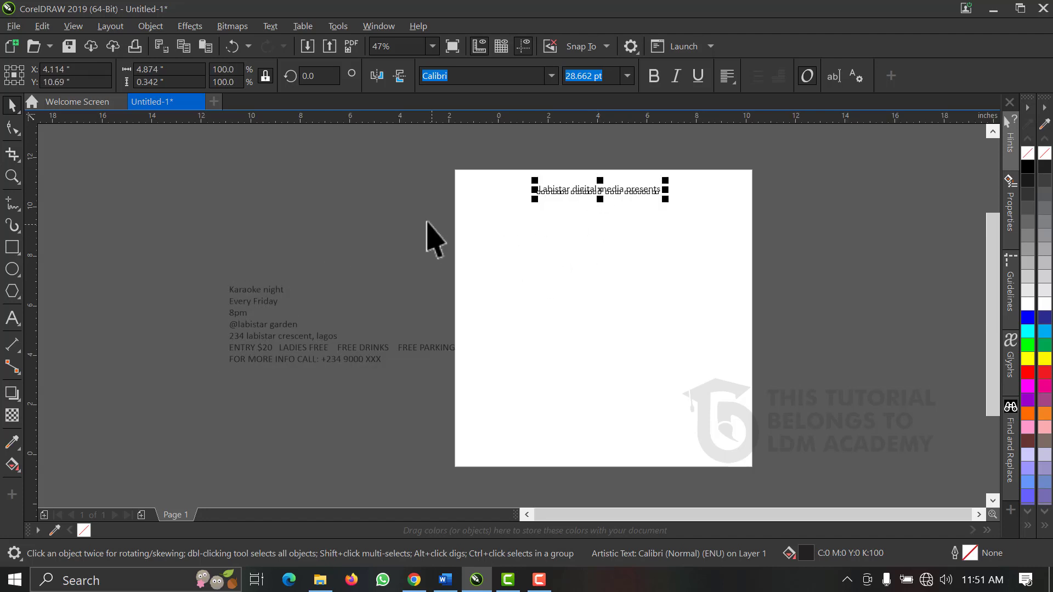
- Set "Labistar digital media presents" in Galano Grotesque SemiBold at 22 pt and center it horizontally on the page frame
click(551, 77)
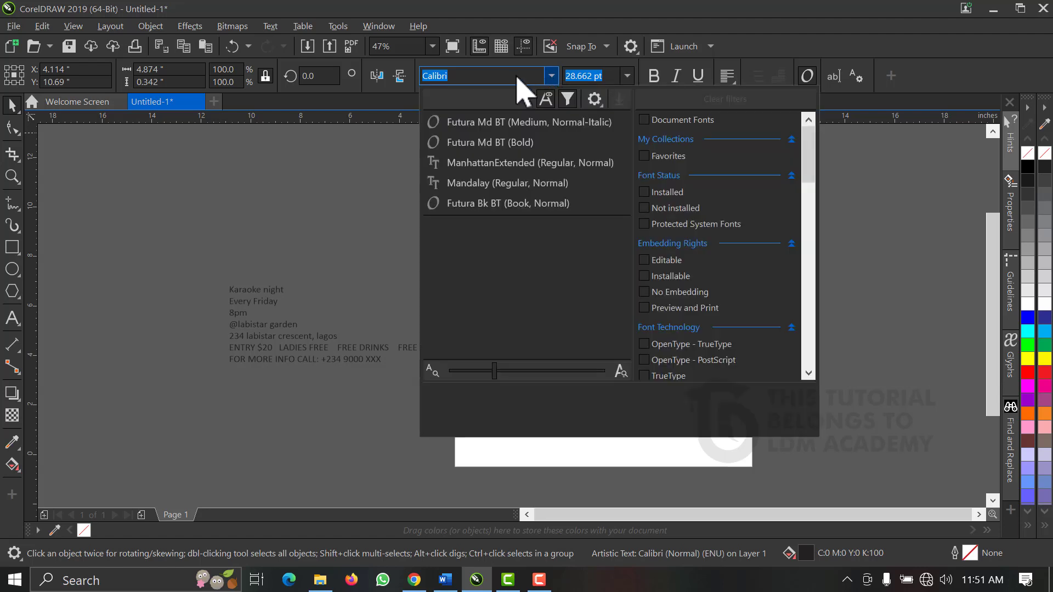
text(gal)
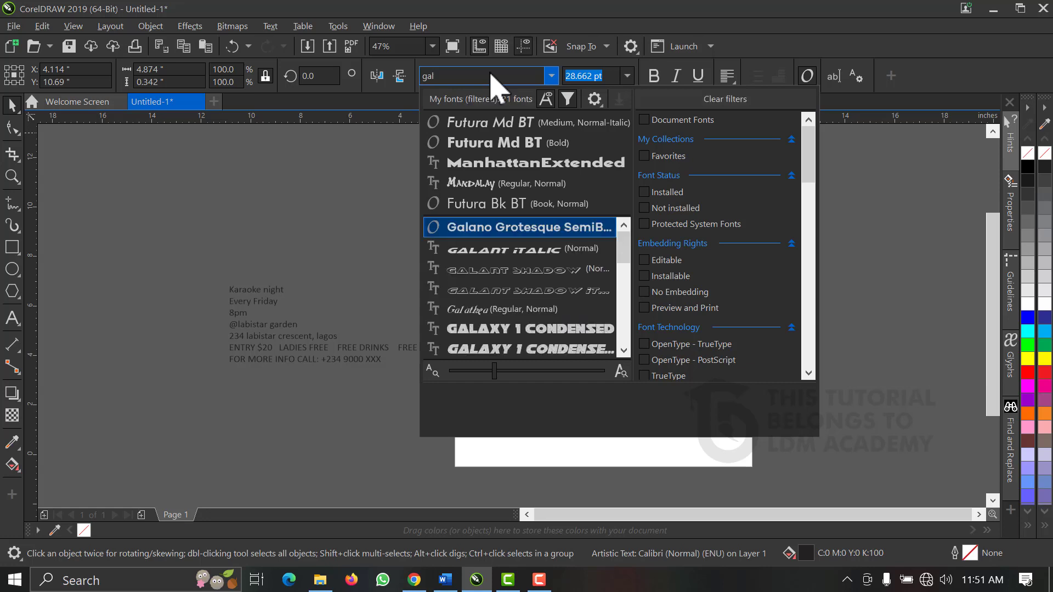
key(Return)
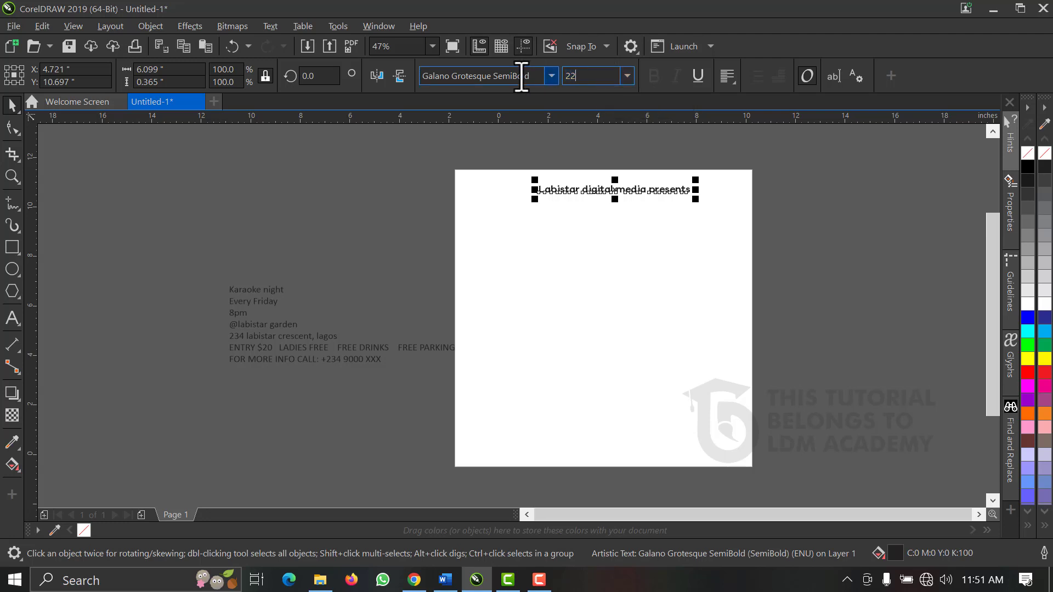
key(Return)
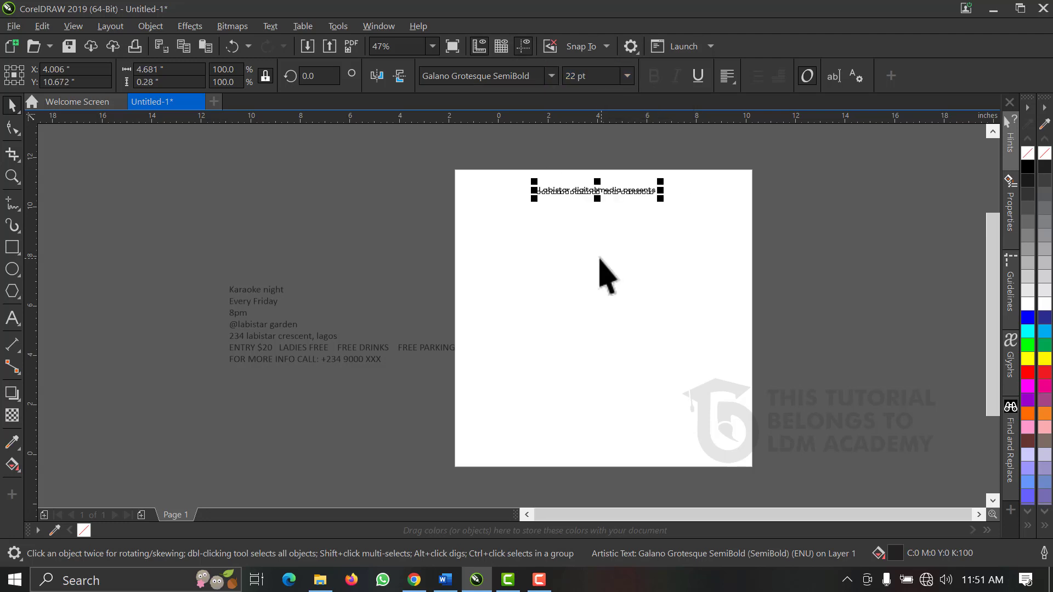
shift+click(565, 258)
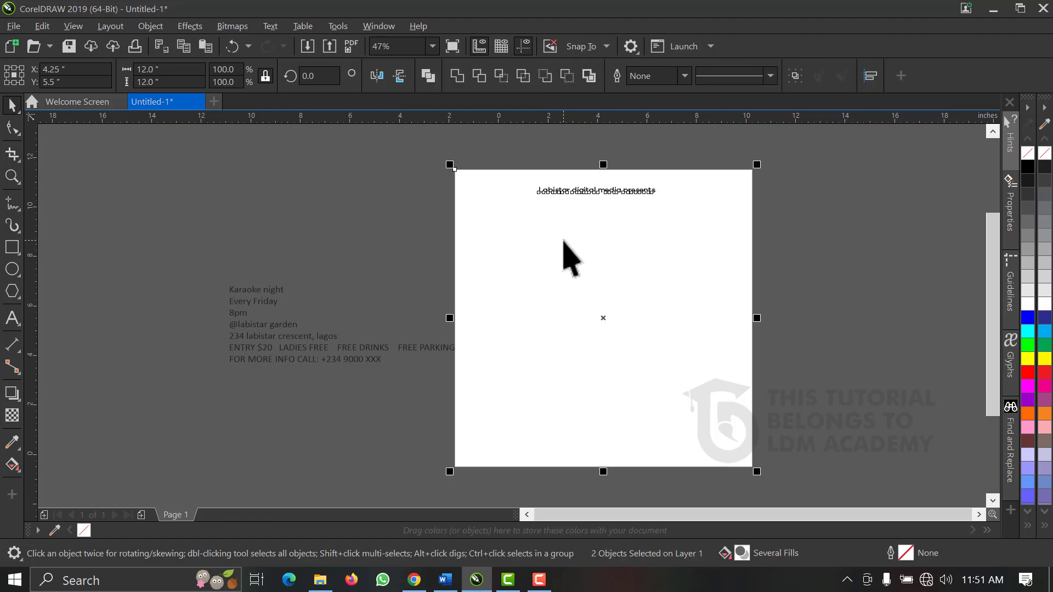
click(569, 193)
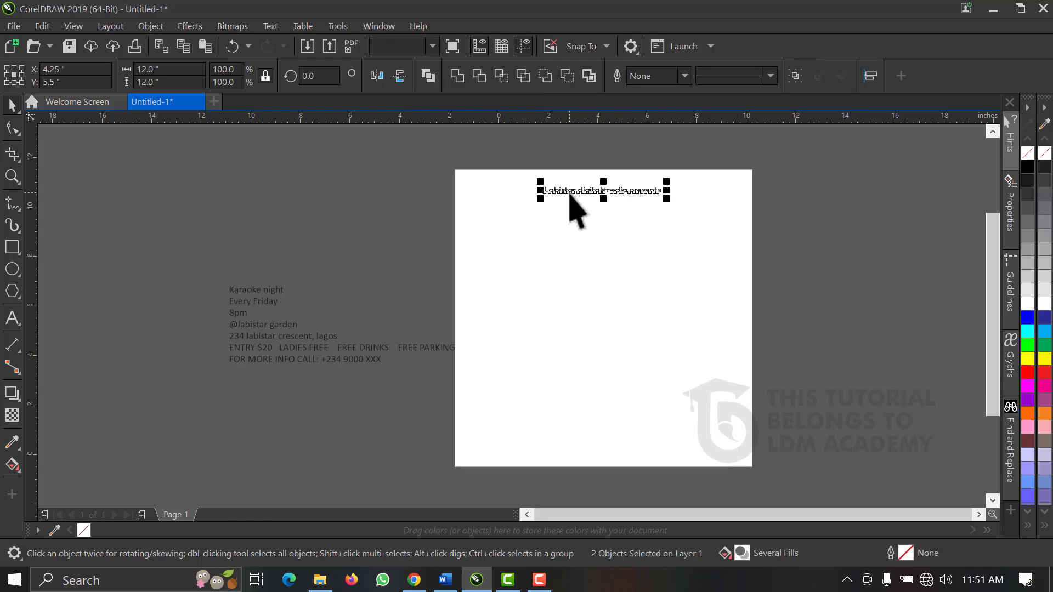
- Move "Karaoke night" onto the page below the heading line and enlarge it to about 108 pt
click(242, 290)
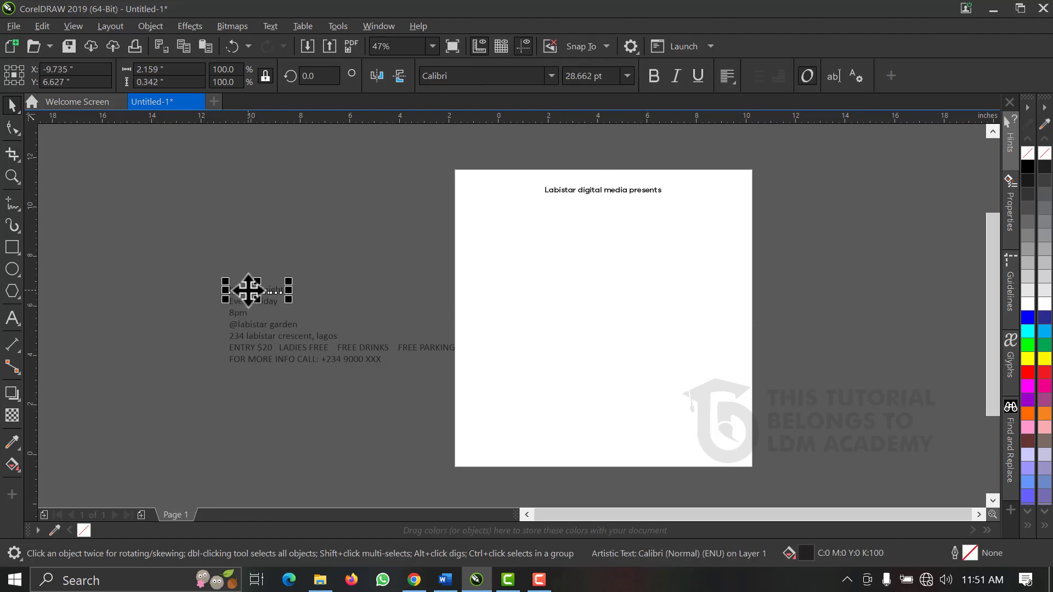
drag(247, 292, 747, 259)
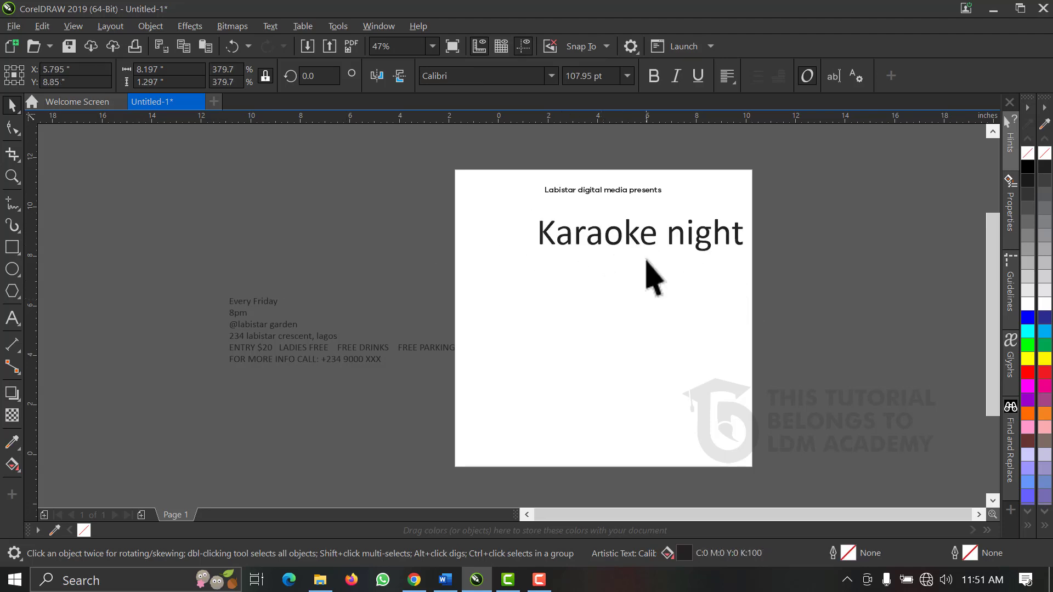
- Split "Karaoke night" into two separate text lines and move "night" down clear of "Karaoke"
double_click(670, 236)
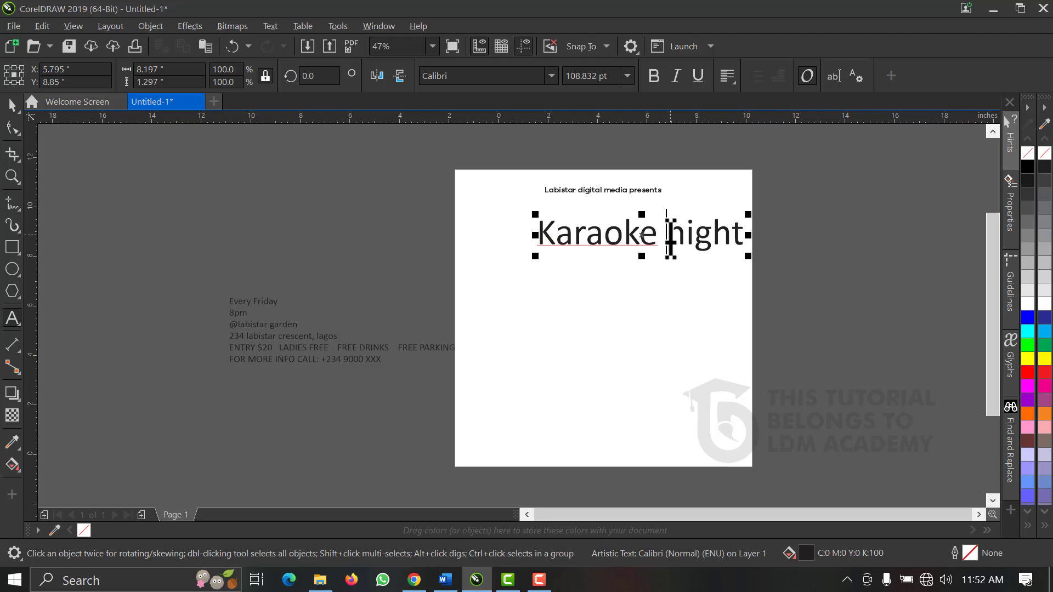
key(Return)
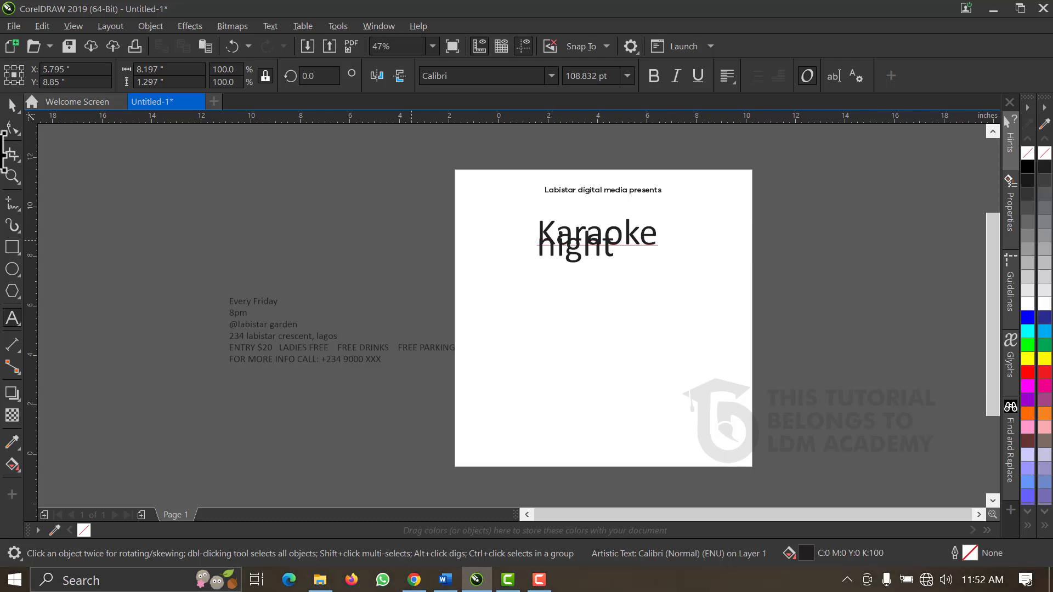
click(13, 105)
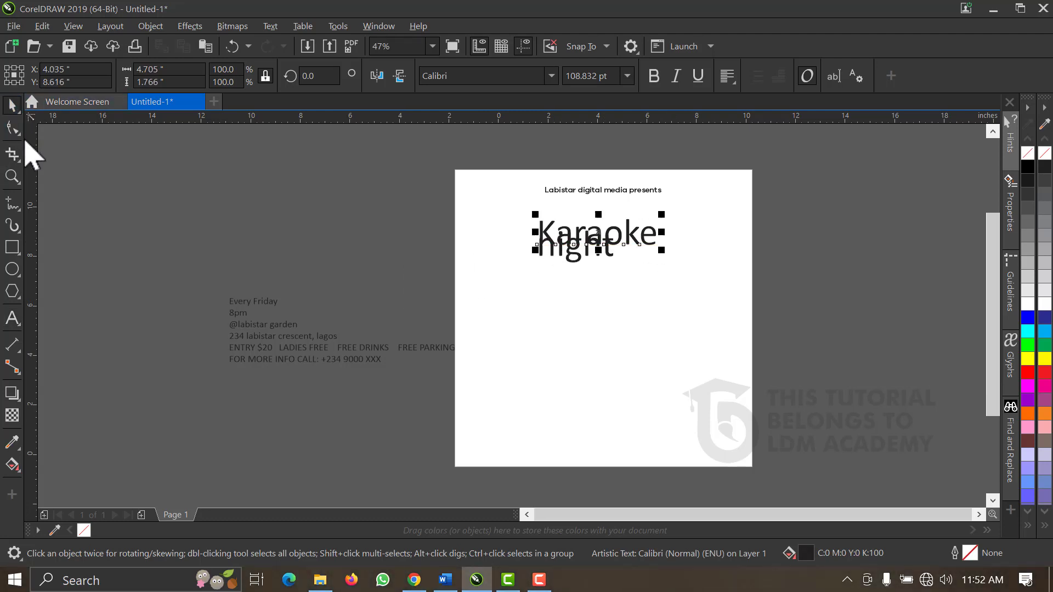
drag(563, 252, 568, 318)
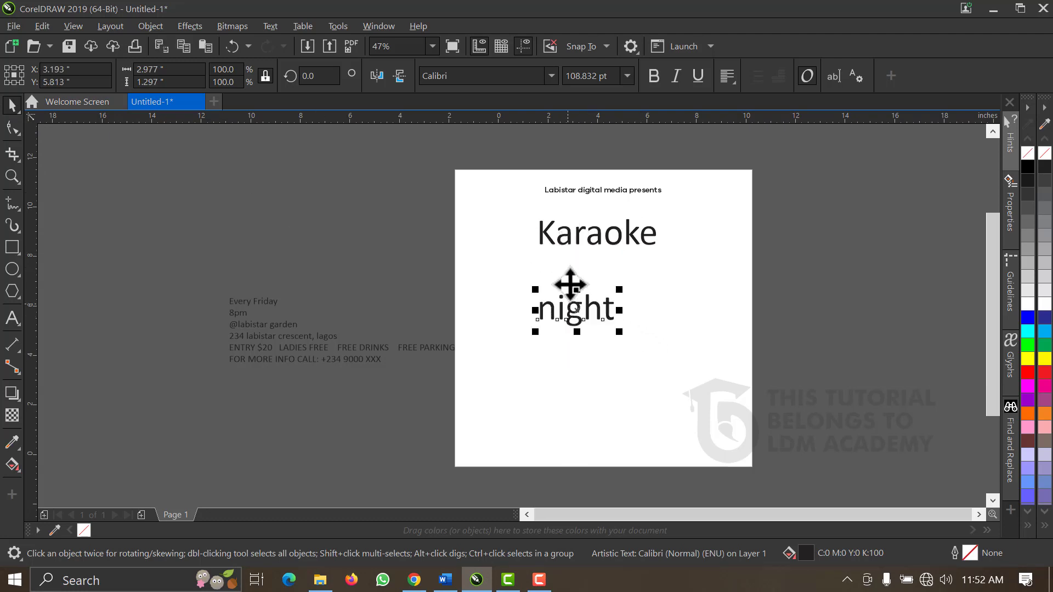
- Set the word "Karaoke" in the Kenyan Coffee Rg Bold font
click(595, 242)
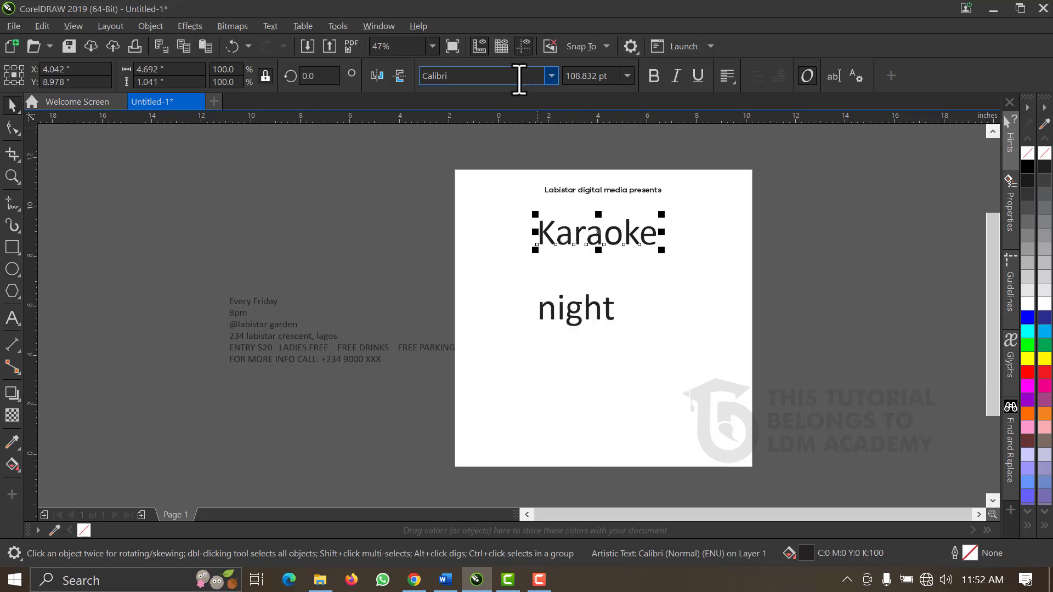
click(550, 82)
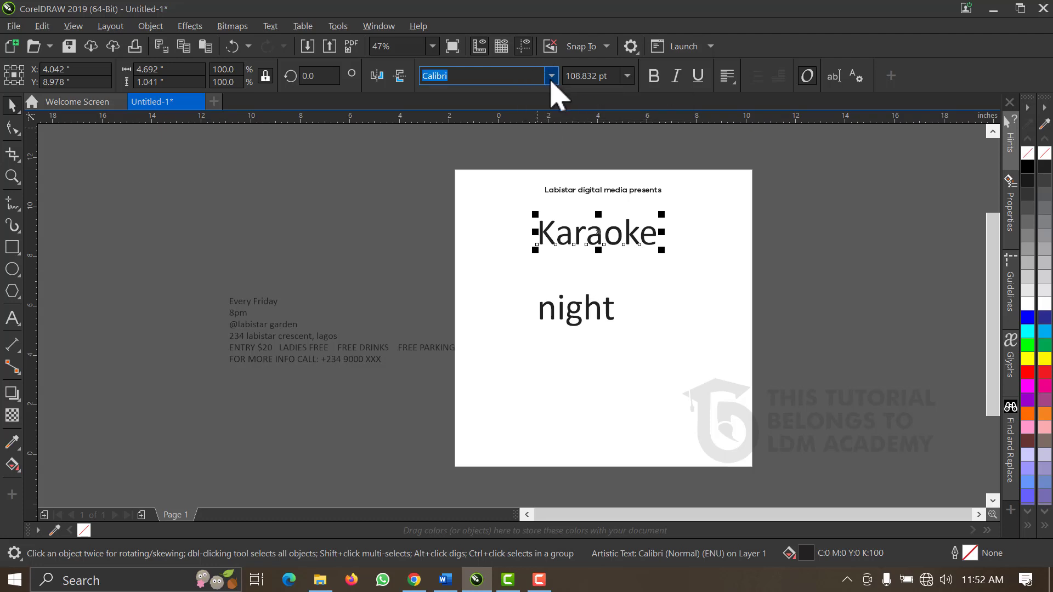
click(551, 79)
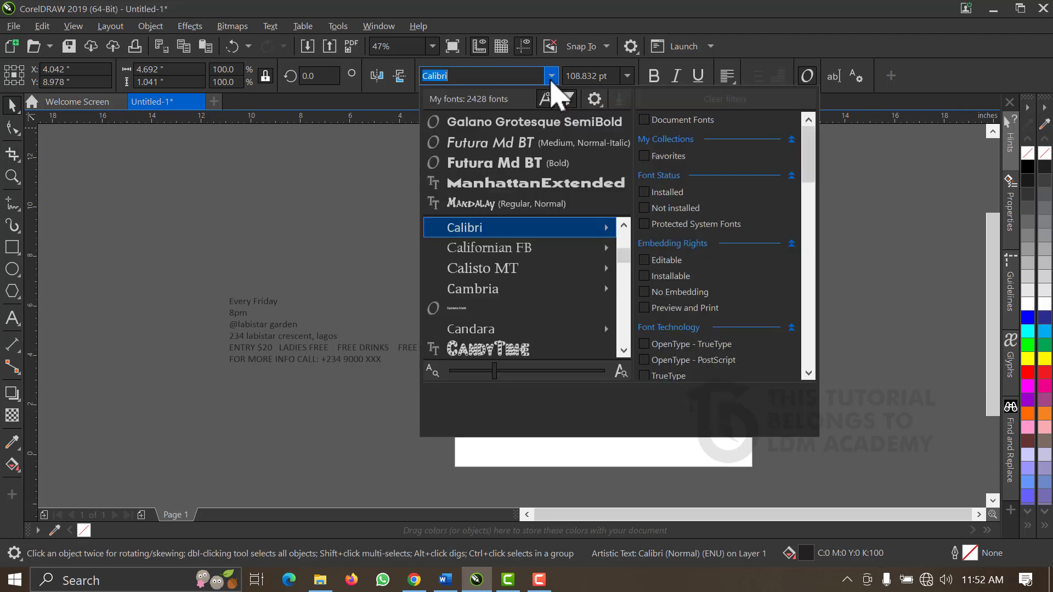
key(BackSpace)
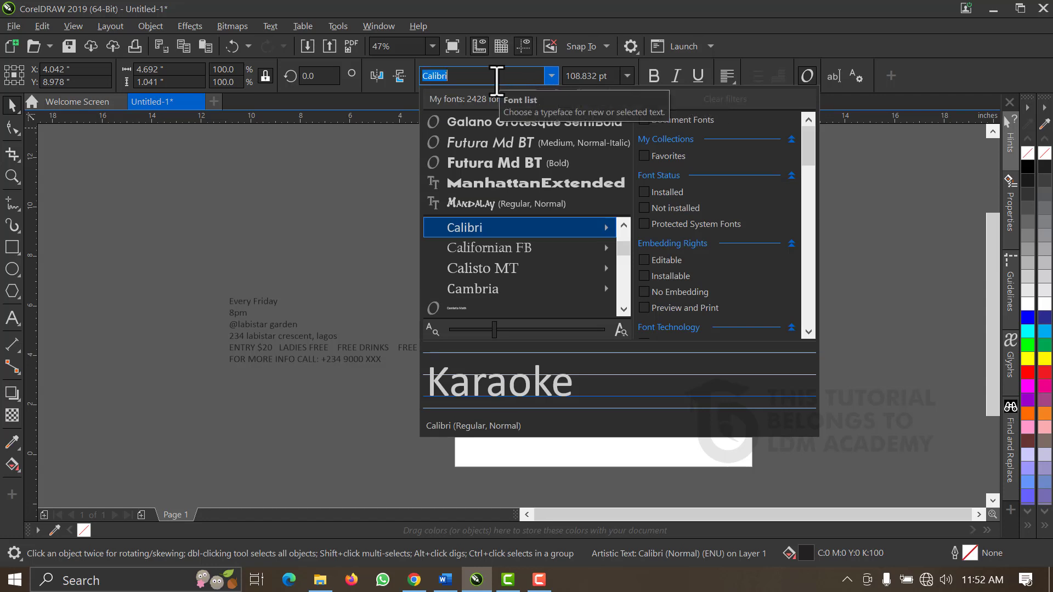
text(kenya)
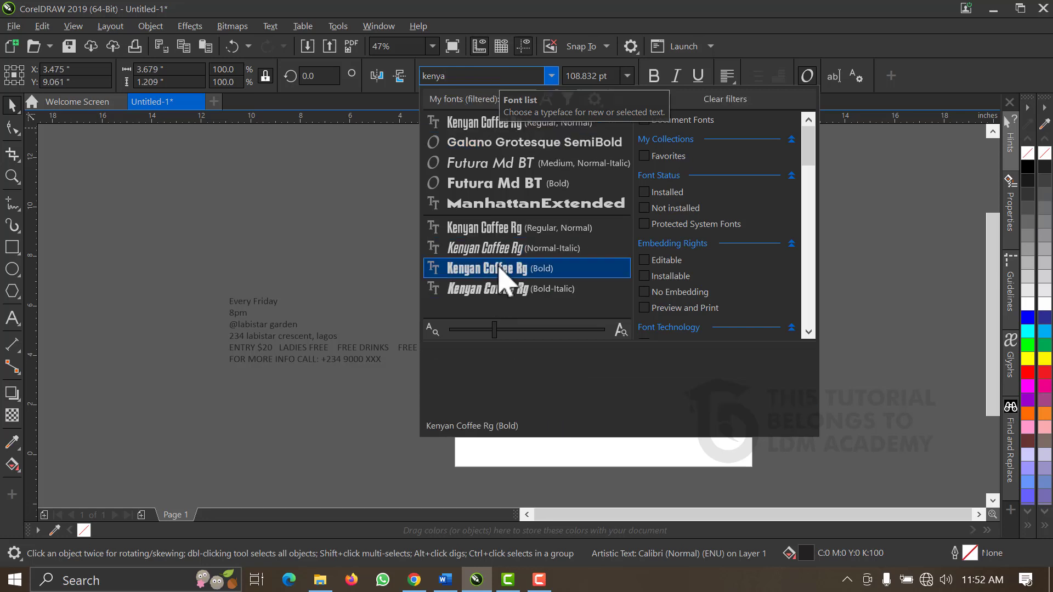
click(499, 267)
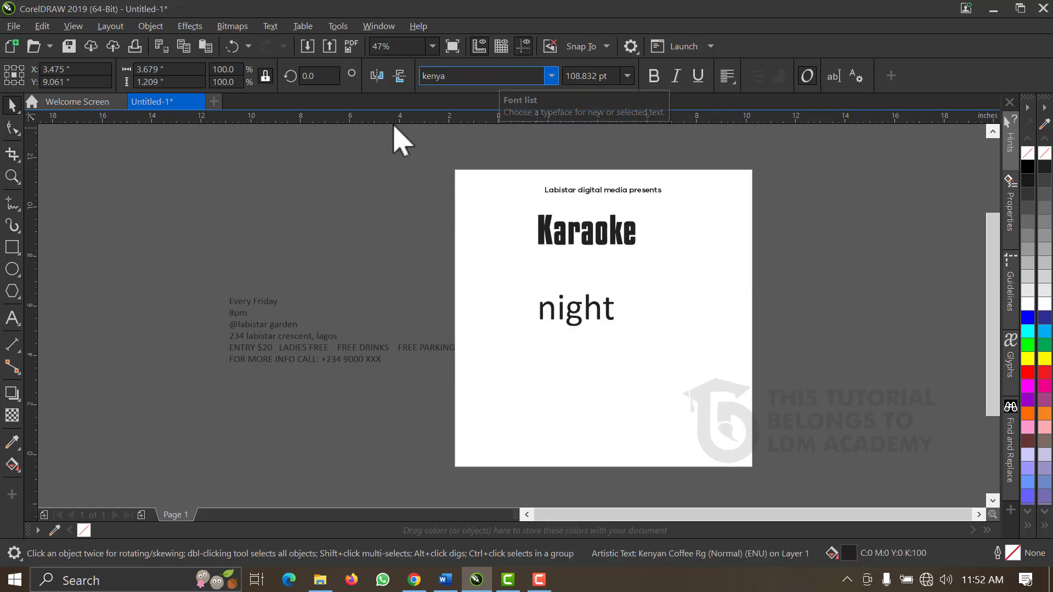
- Change the case of "Karaoke" to UPPERCASE
click(271, 26)
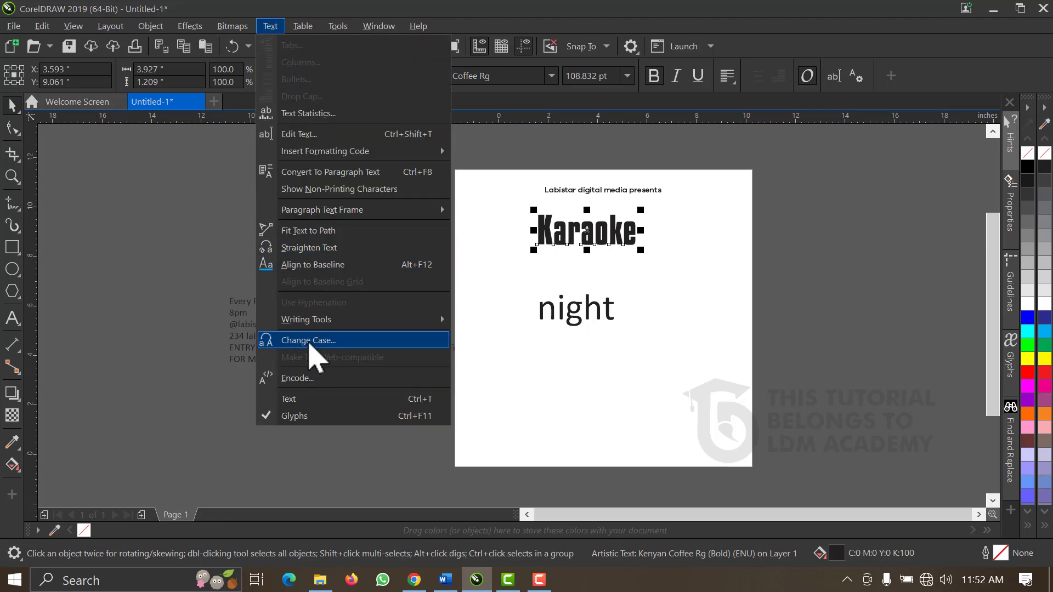
click(311, 341)
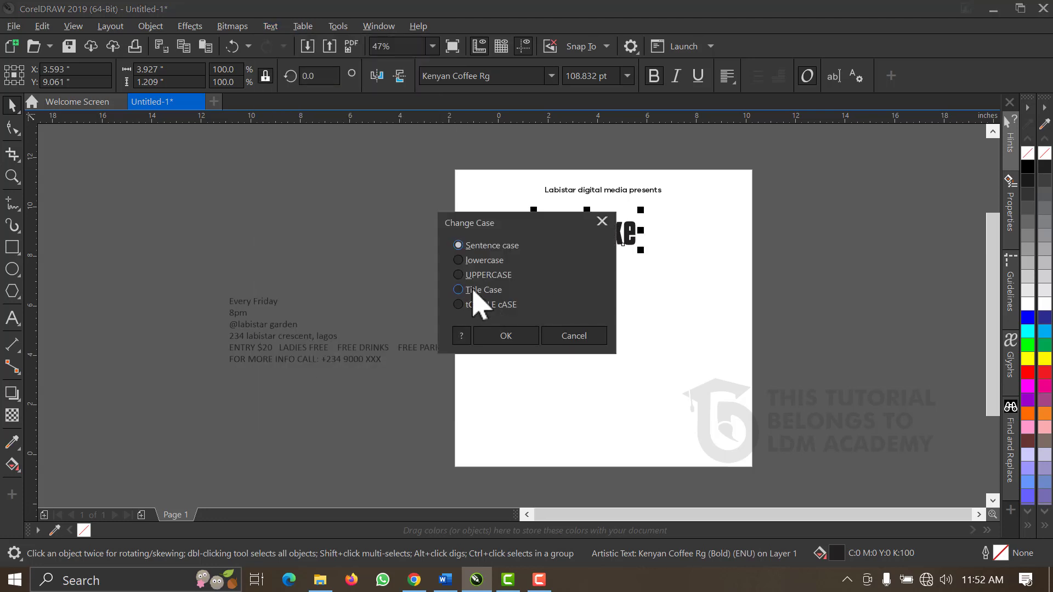
click(484, 276)
click(507, 336)
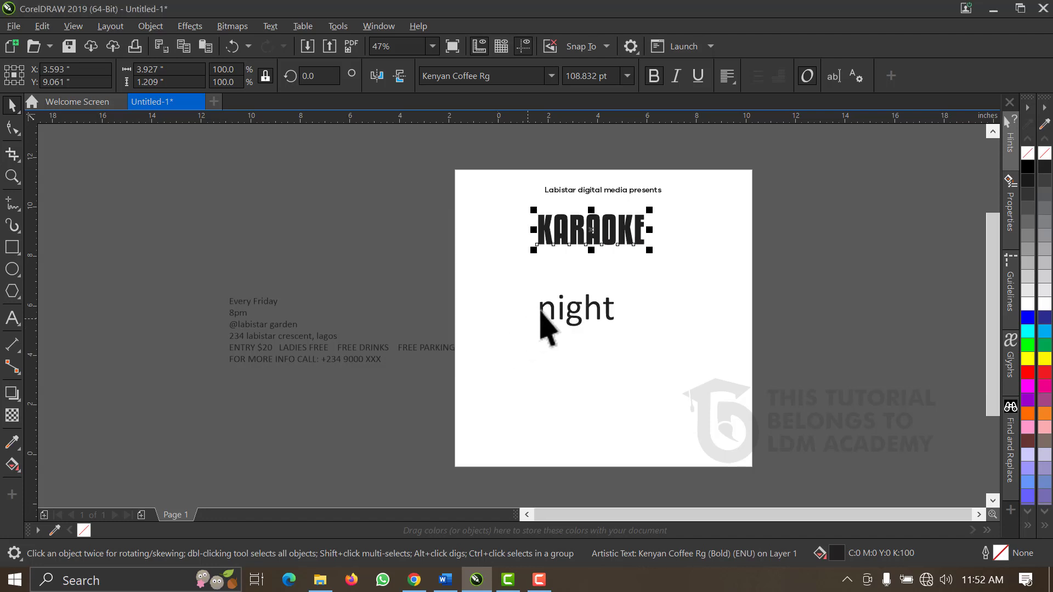
- Enlarge "KARAOKE" and set its font size to 199 pt
drag(651, 251, 688, 280)
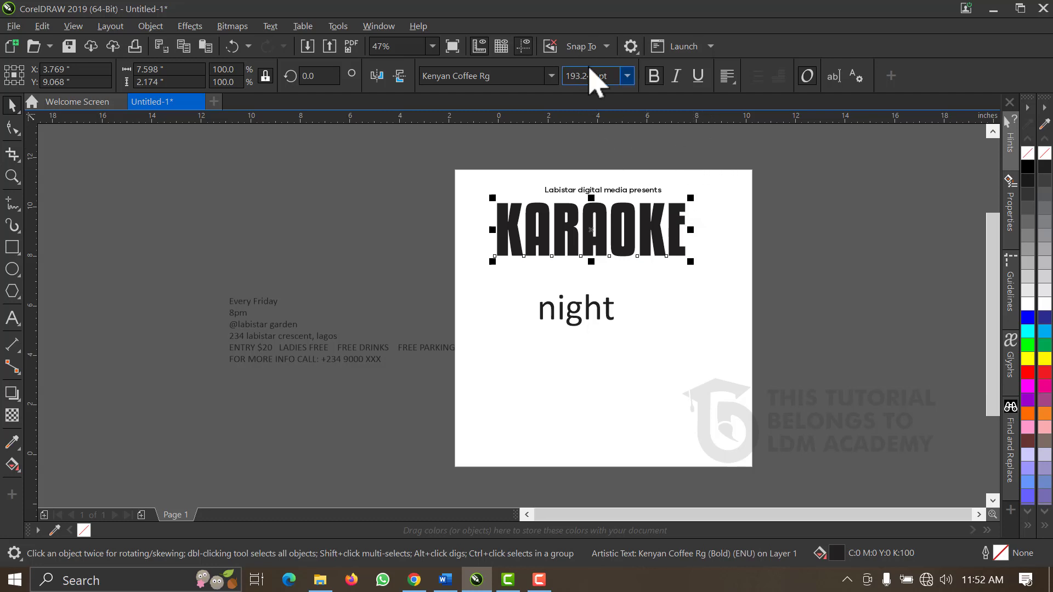
key(ctrl+a)
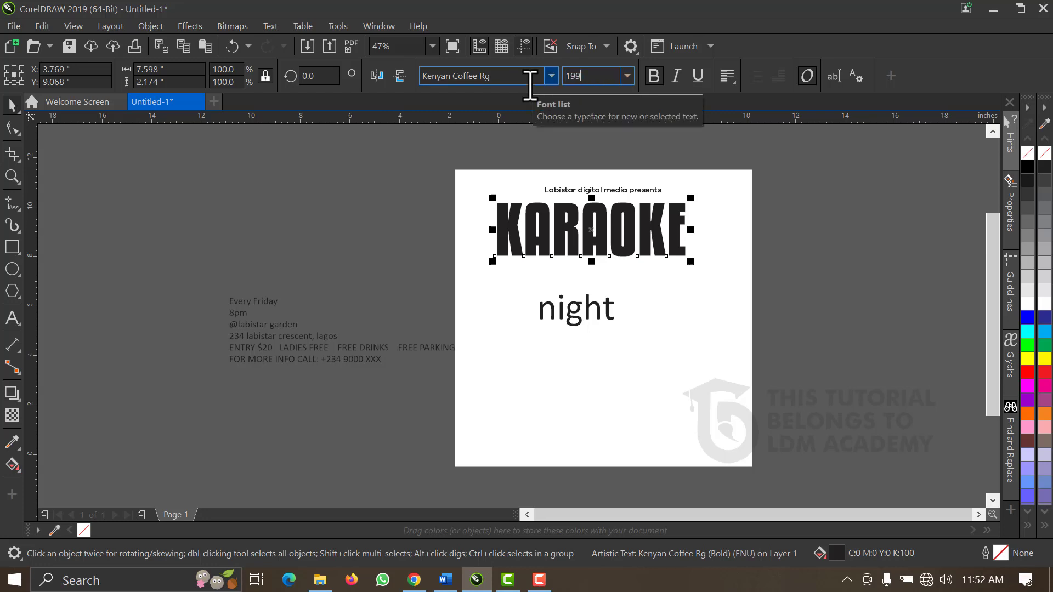
key(Return)
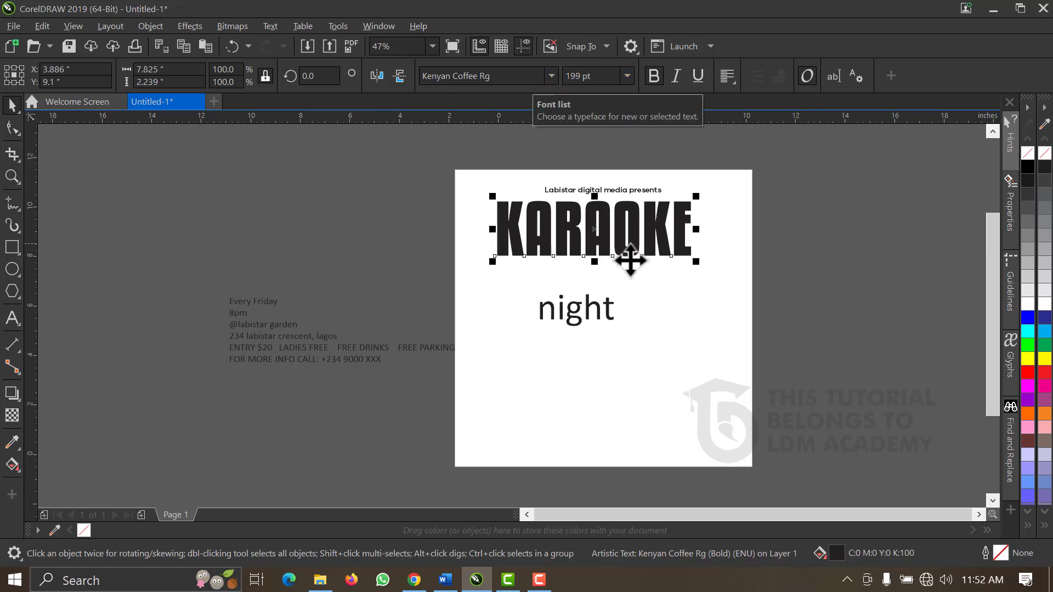
- Set "night" aside at the page's lower right edge and center "KARAOKE" horizontally on the page frame, lower beneath the heading line
drag(615, 230, 614, 252)
drag(569, 313, 790, 378)
click(579, 251)
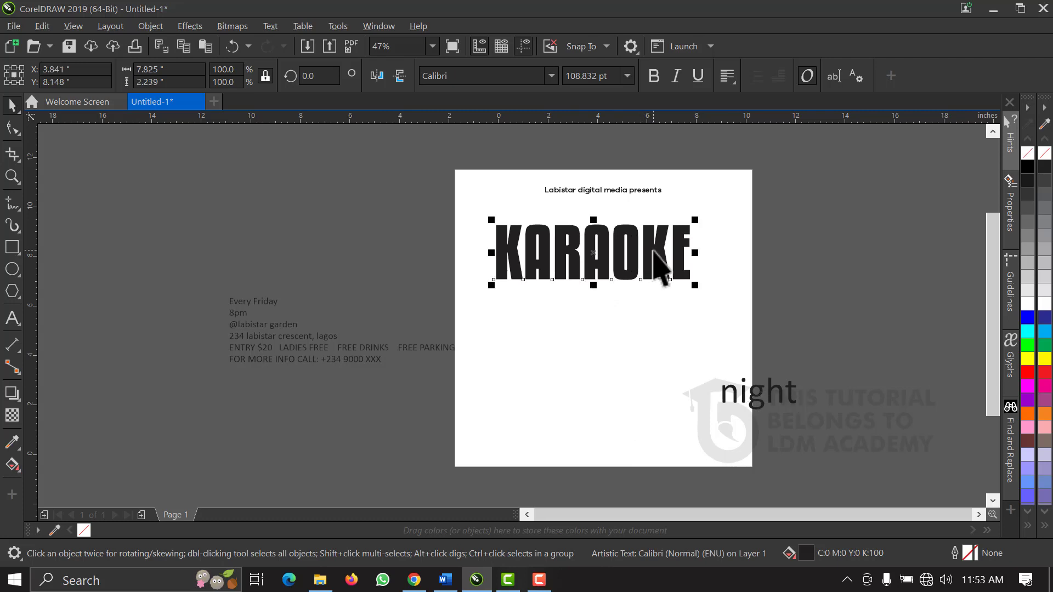
shift+click(644, 315)
key(c)
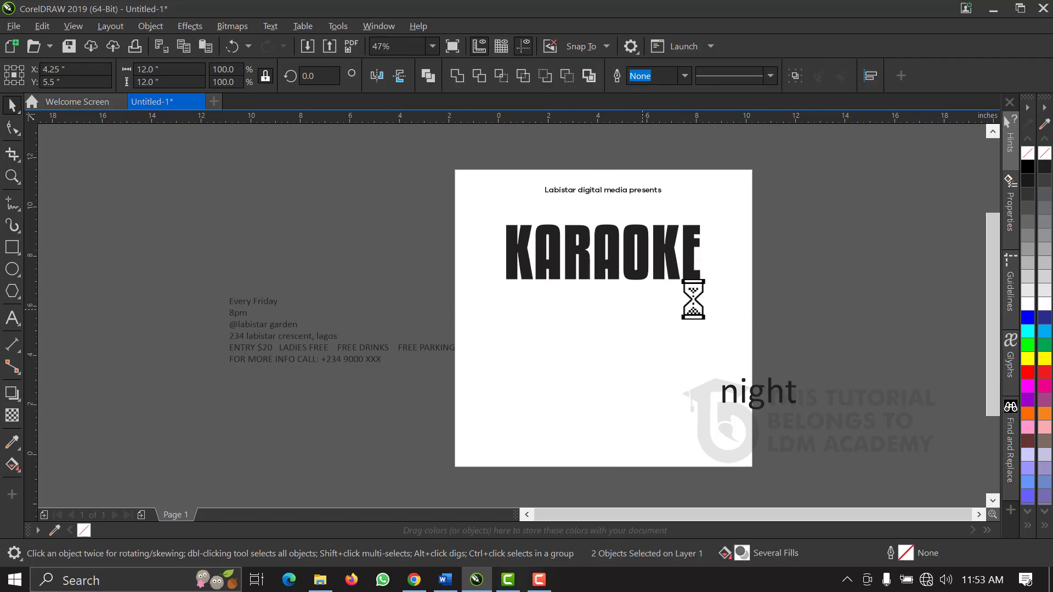
click(655, 277)
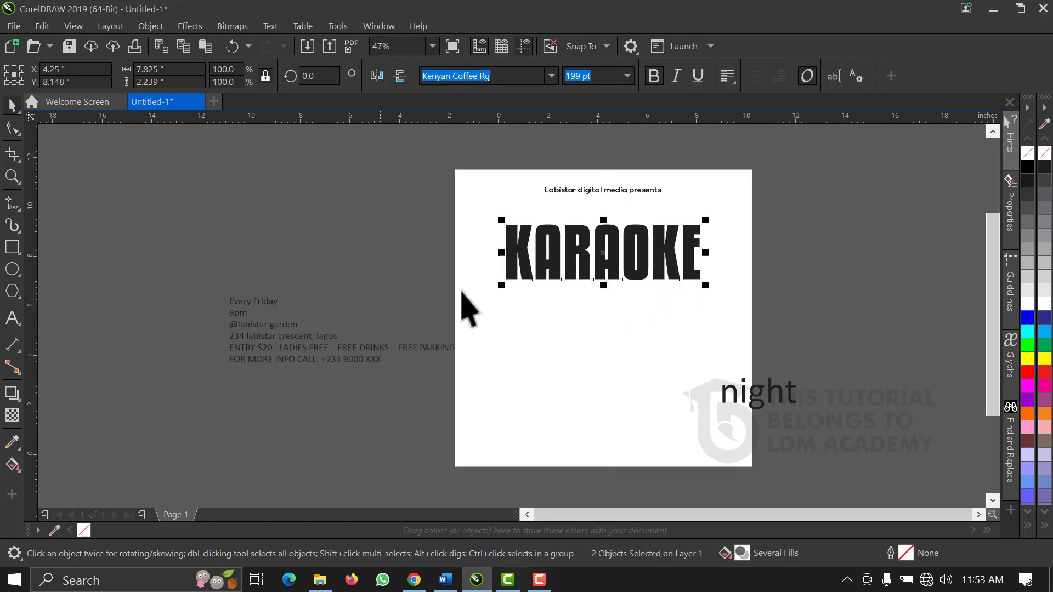
click(535, 280)
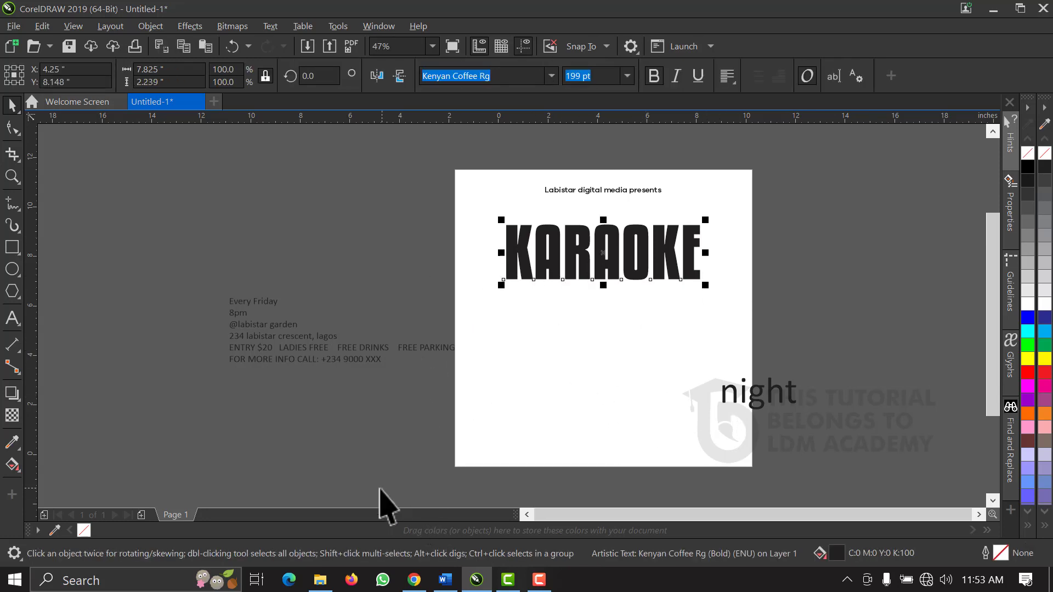
- Switch to File Explorer and copy 5f7e3785c42b2, BRUSH, PngItem_753329 and spacebackground from the KARAOKE FLYER folder
click(320, 578)
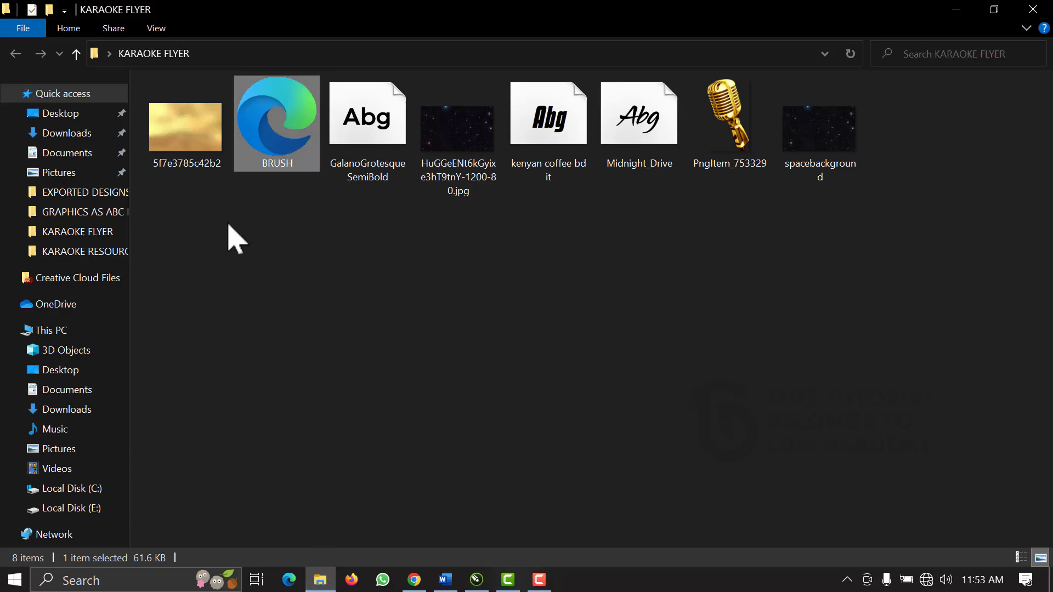
click(181, 188)
click(185, 155)
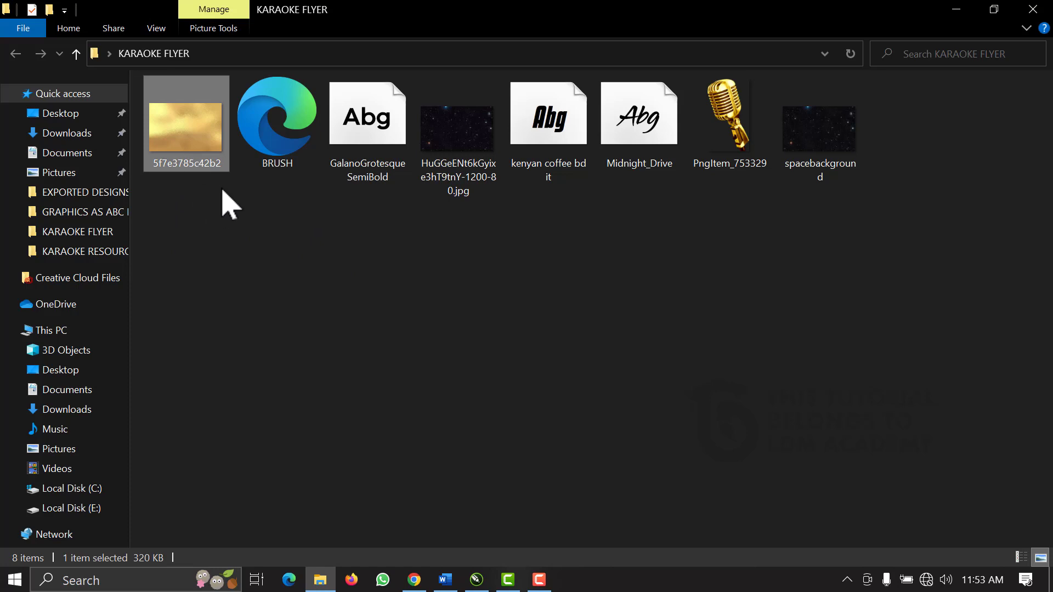
ctrl+click(270, 170)
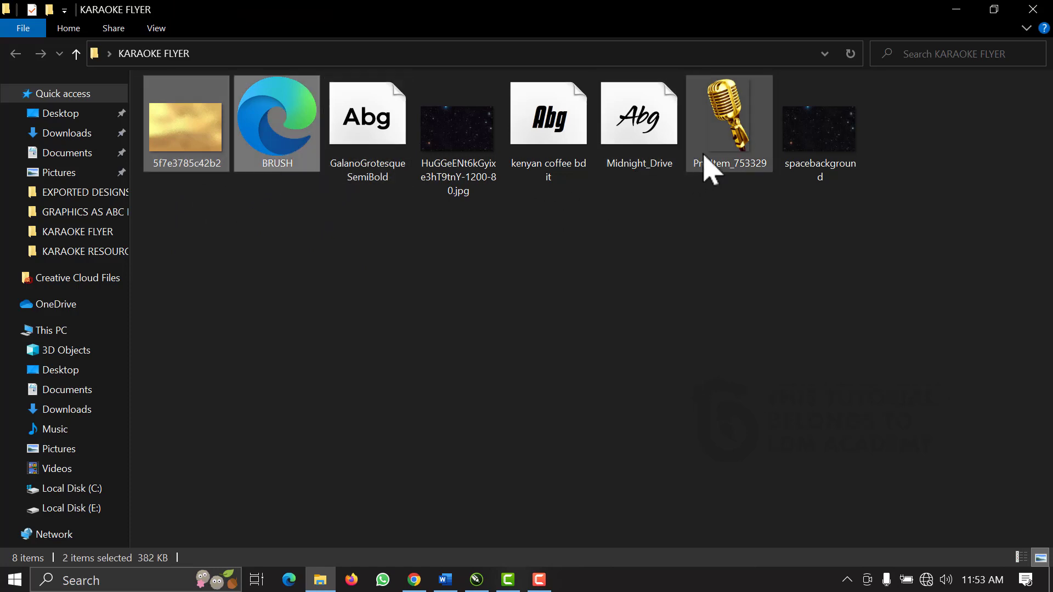
ctrl+click(482, 183)
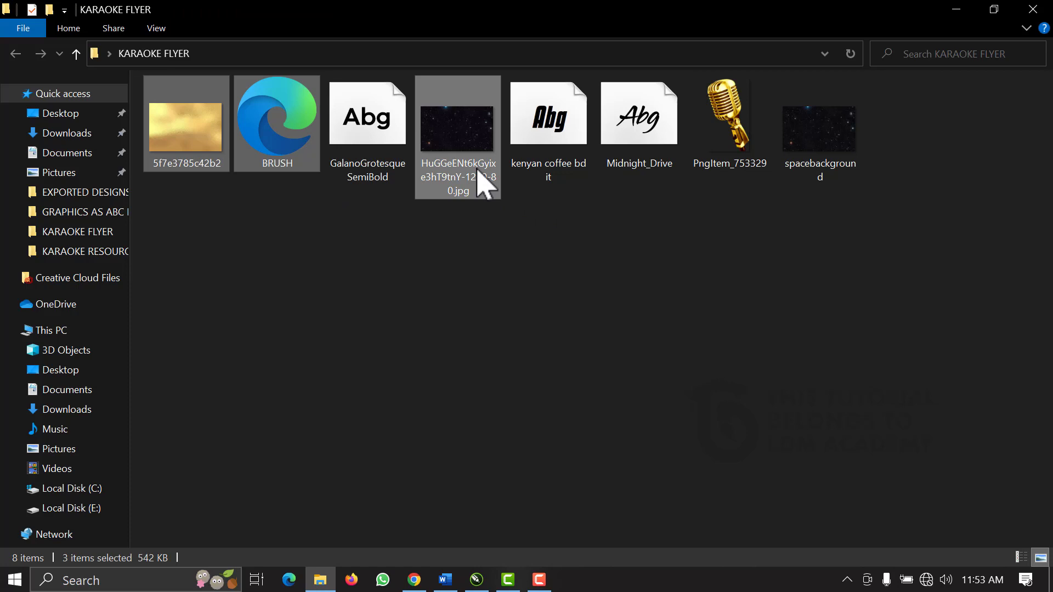
ctrl+click(485, 167)
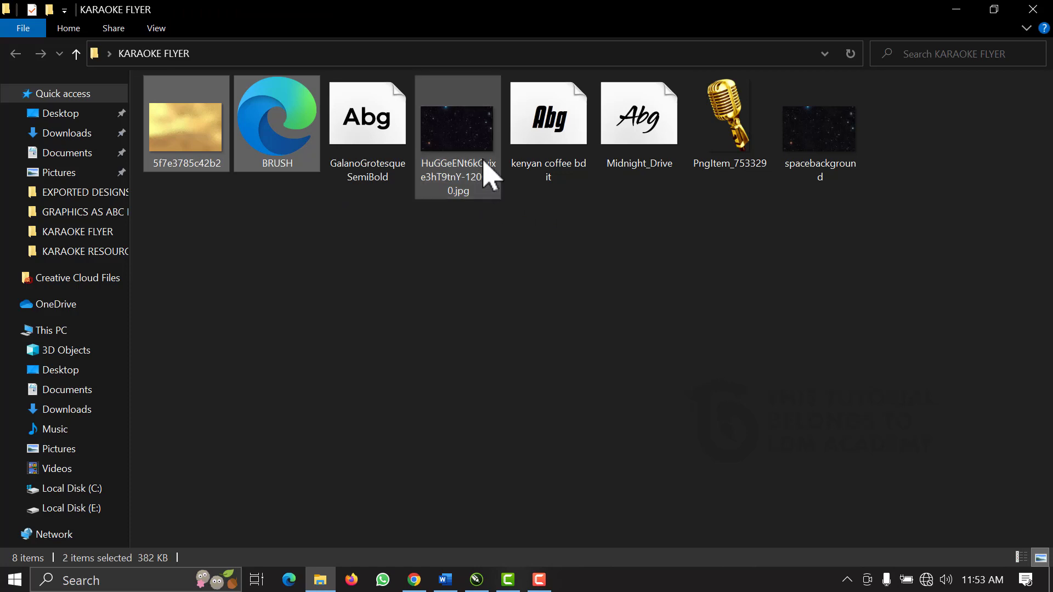
ctrl+click(795, 176)
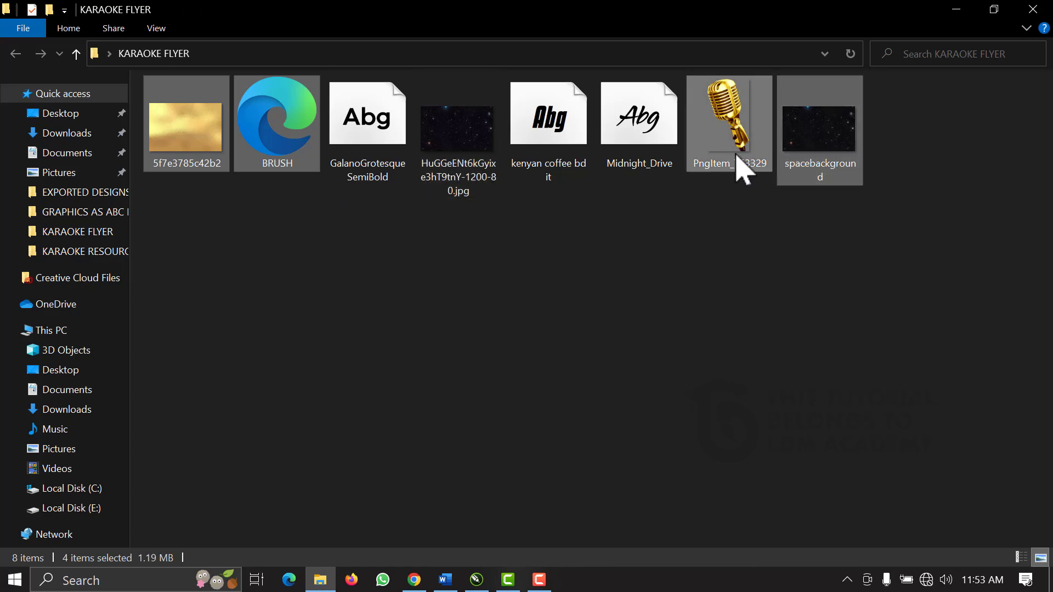
right_click(738, 384)
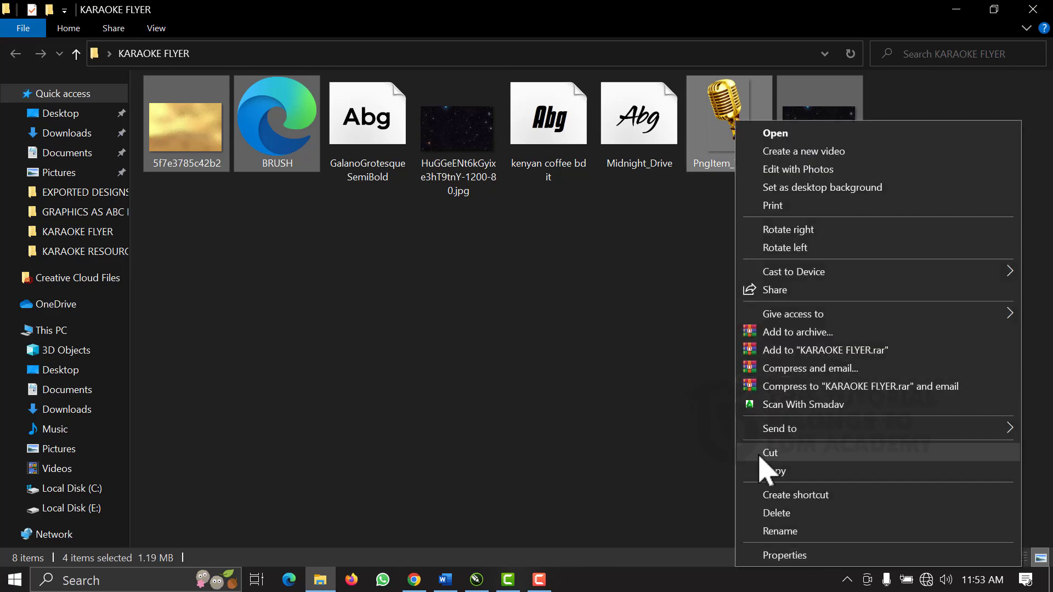
click(768, 470)
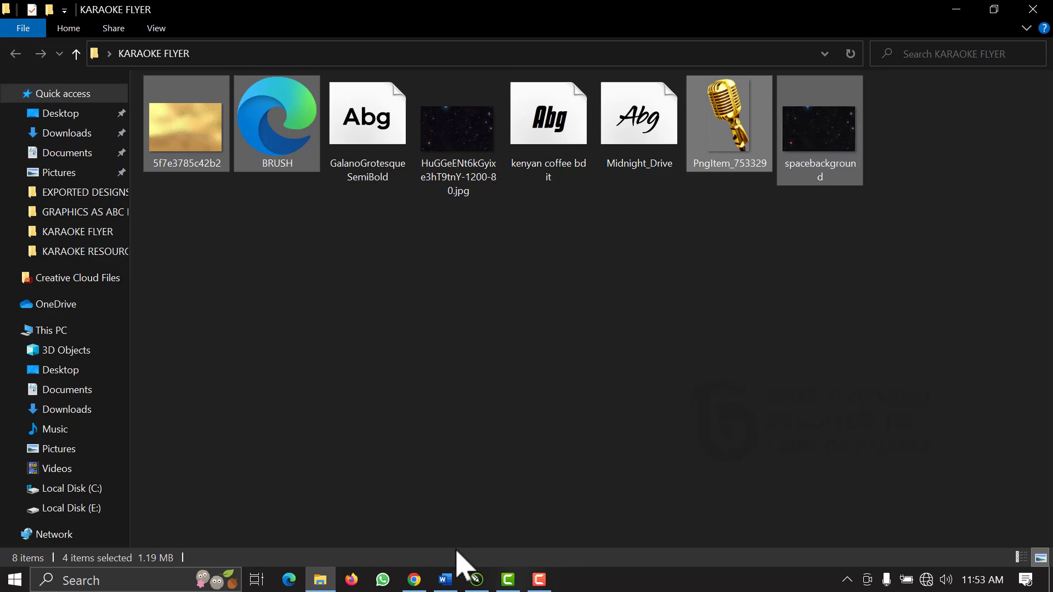
- Switch back to CorelDRAW and paste the copied images into the flyer document
click(483, 578)
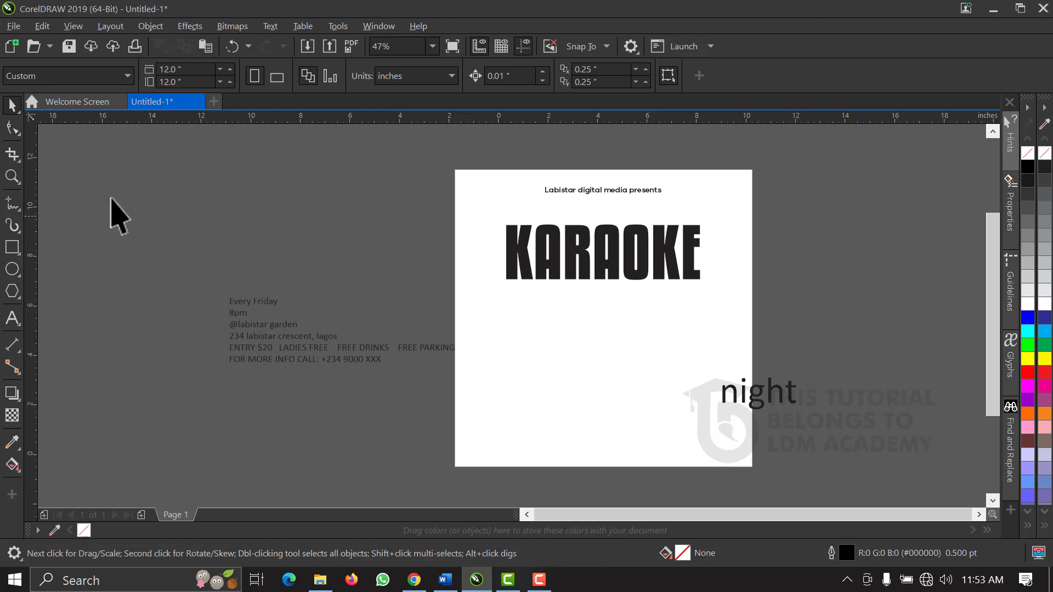
right_click(137, 337)
click(149, 316)
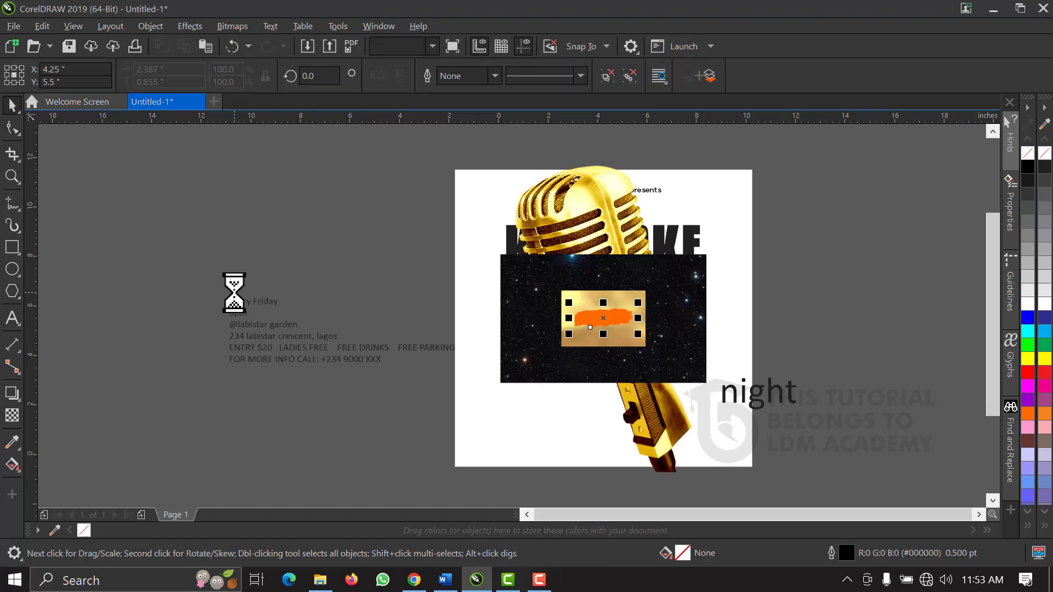
- Enlarge the orange brush stroke to about 7.1 inches wide and move it and the gold texture off the page to its left
mouse_move(576, 324)
mouse_down()
mouse_move(146, 216)
mouse_move(280, 289)
mouse_up()
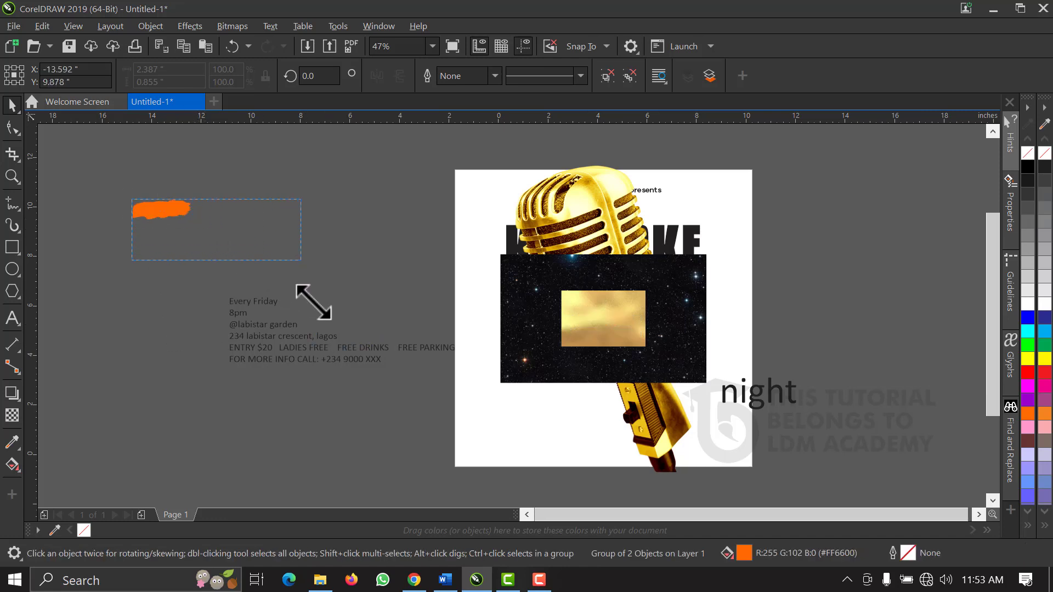
drag(233, 233, 170, 179)
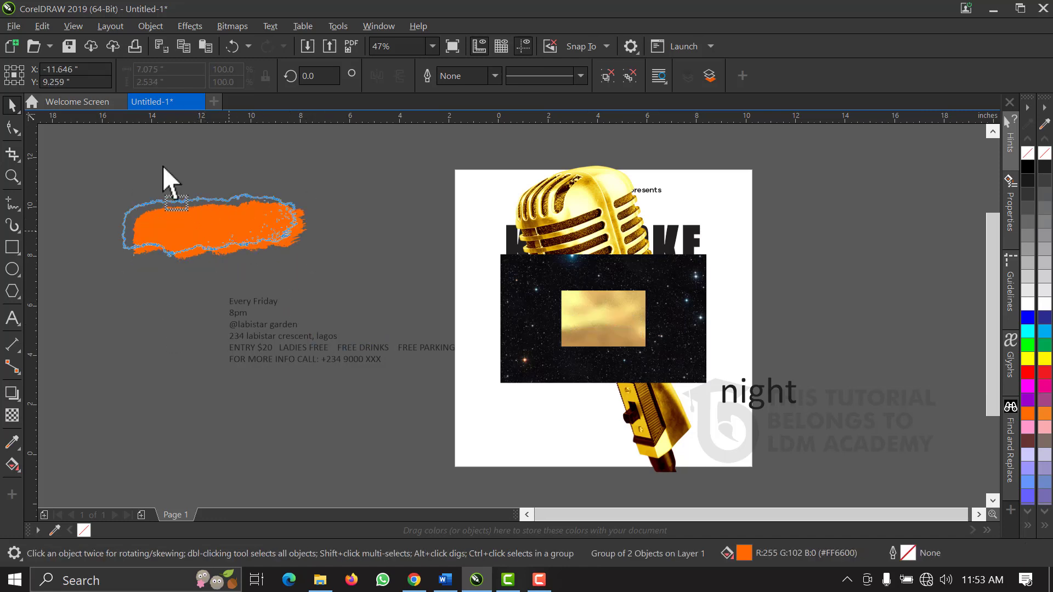
drag(612, 325, 155, 238)
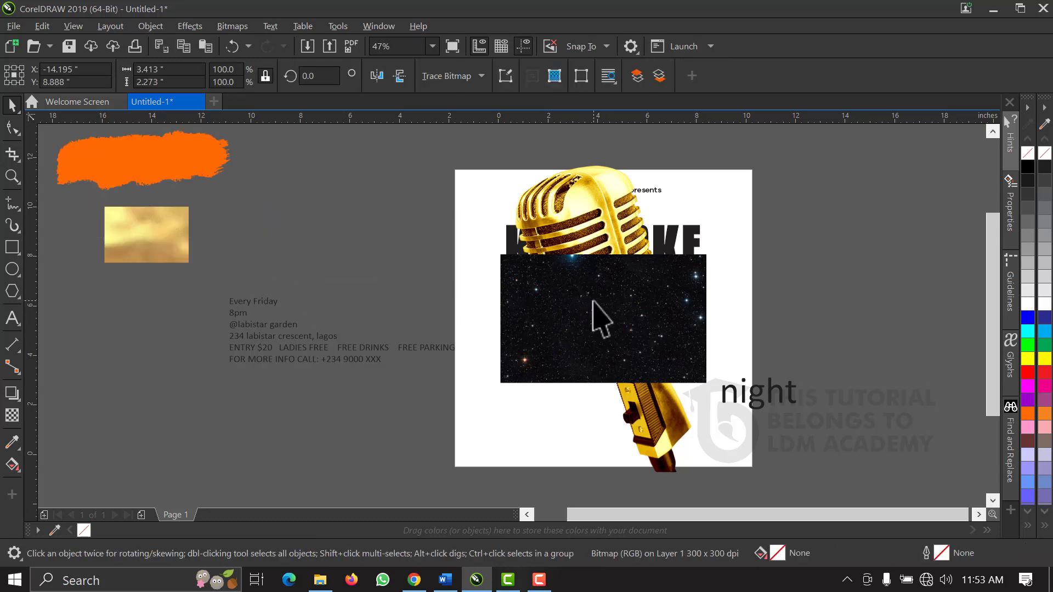
- Shrink the space background image and move it and the gold microphone off the page to its left
click(594, 301)
drag(711, 248, 591, 324)
mouse_move(560, 365)
mouse_down()
mouse_move(252, 146)
mouse_move(307, 161)
mouse_up()
click(595, 263)
drag(595, 263, 112, 393)
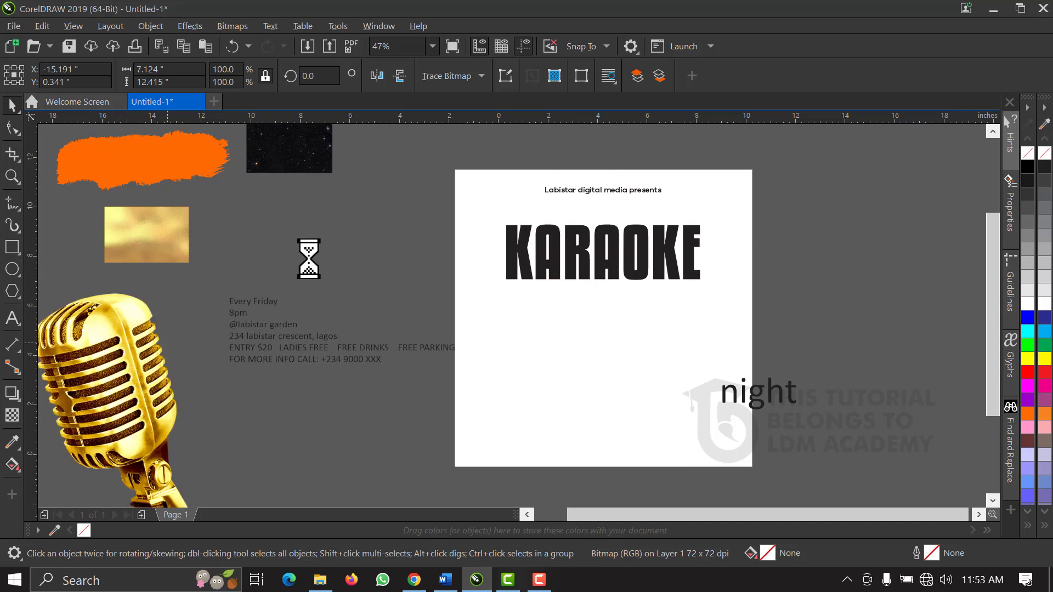
- Fill the 12 by 12 inch page frame rectangle with black
click(506, 185)
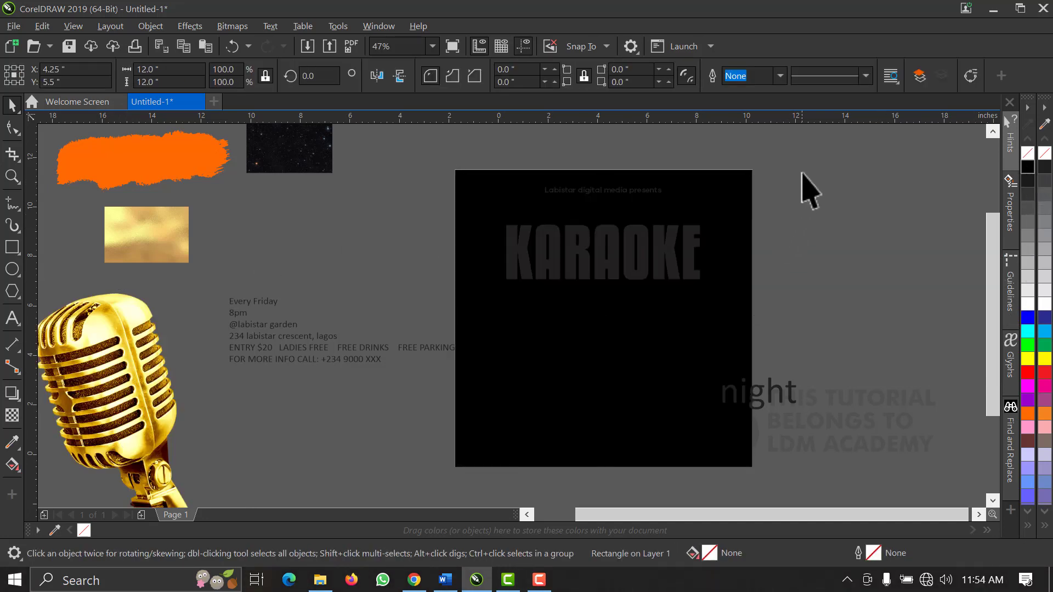
- Fill the presenter line and the KARAOKE heading on the black page with white
drag(806, 161, 443, 329)
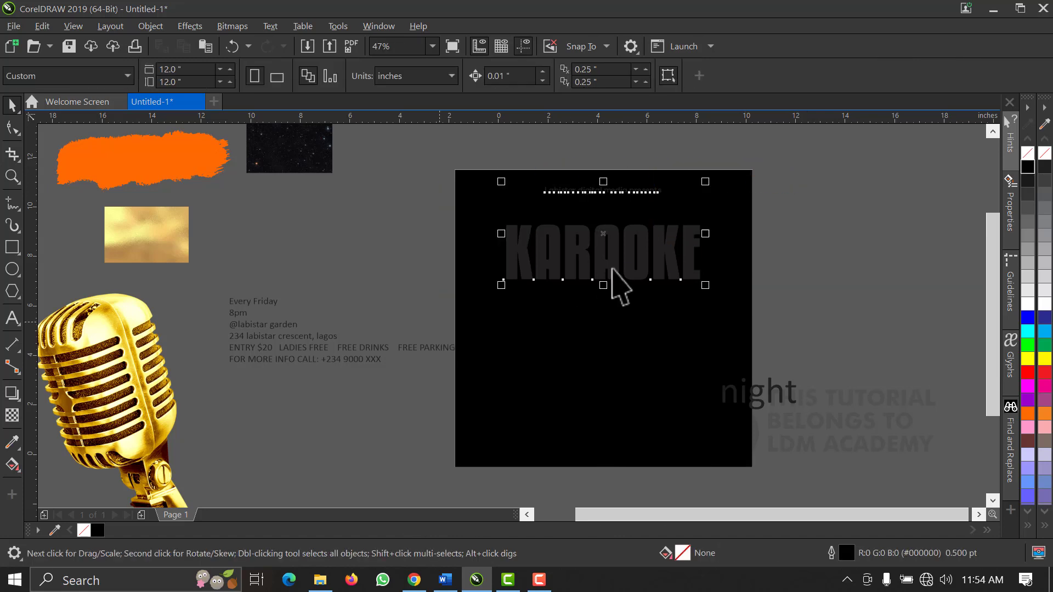
click(1028, 305)
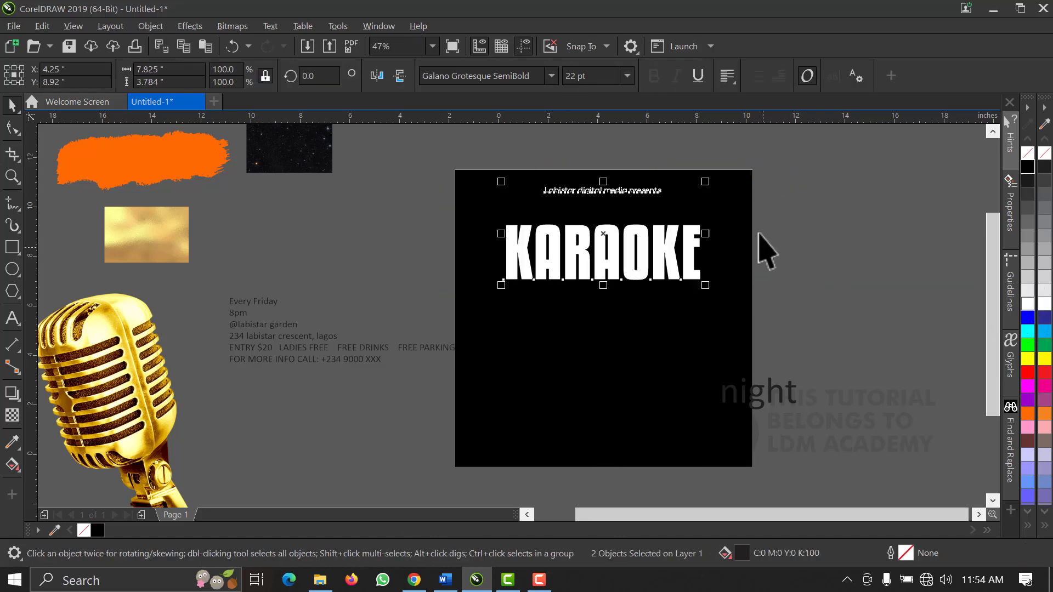
click(722, 213)
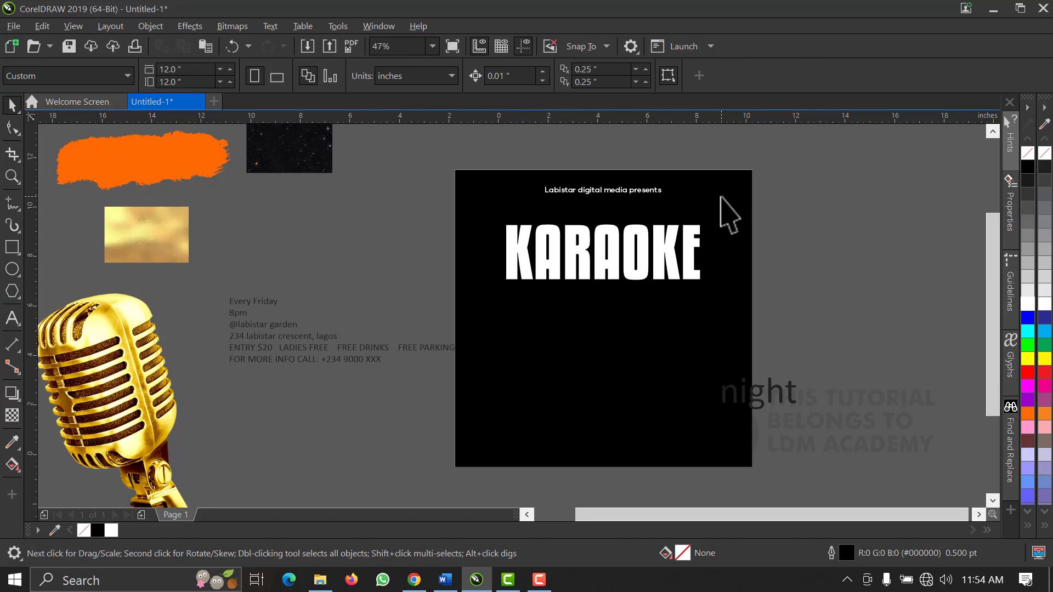
click(150, 255)
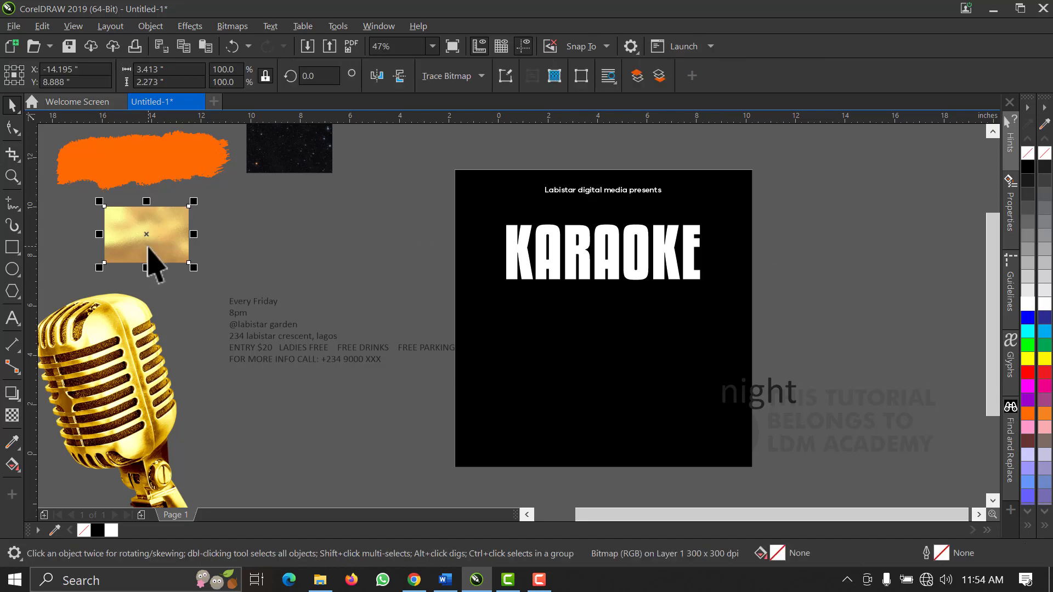
drag(148, 248, 361, 255)
click(401, 179)
drag(154, 217, 289, 196)
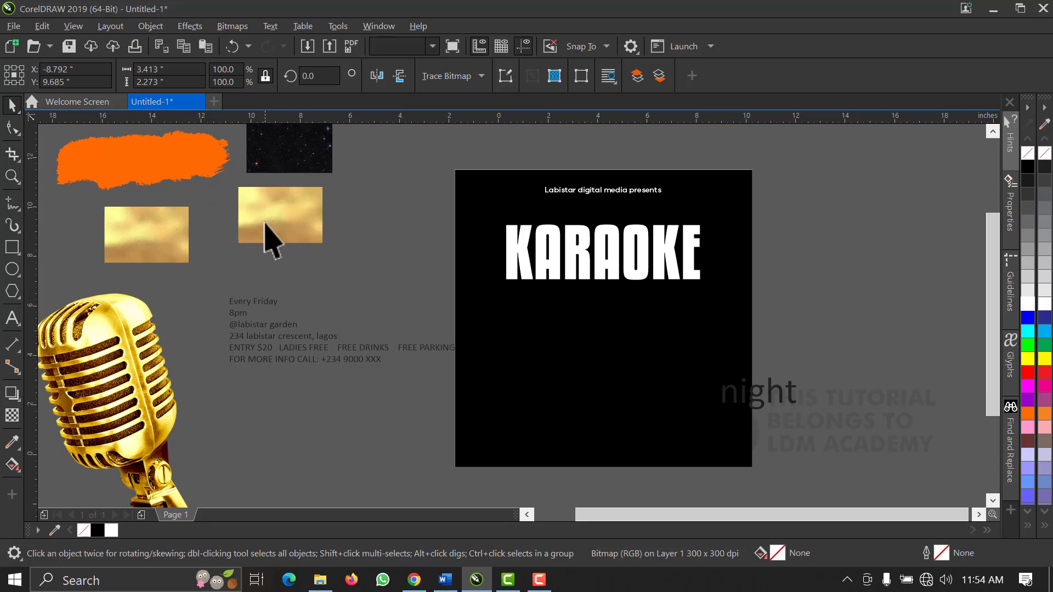
click(360, 174)
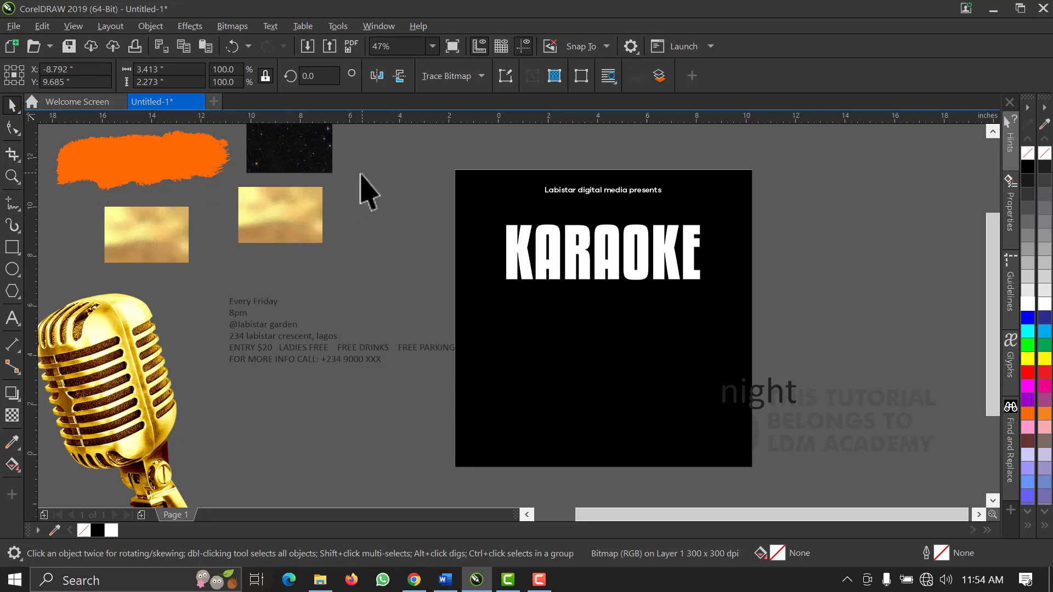
click(304, 223)
key(Delete)
click(170, 233)
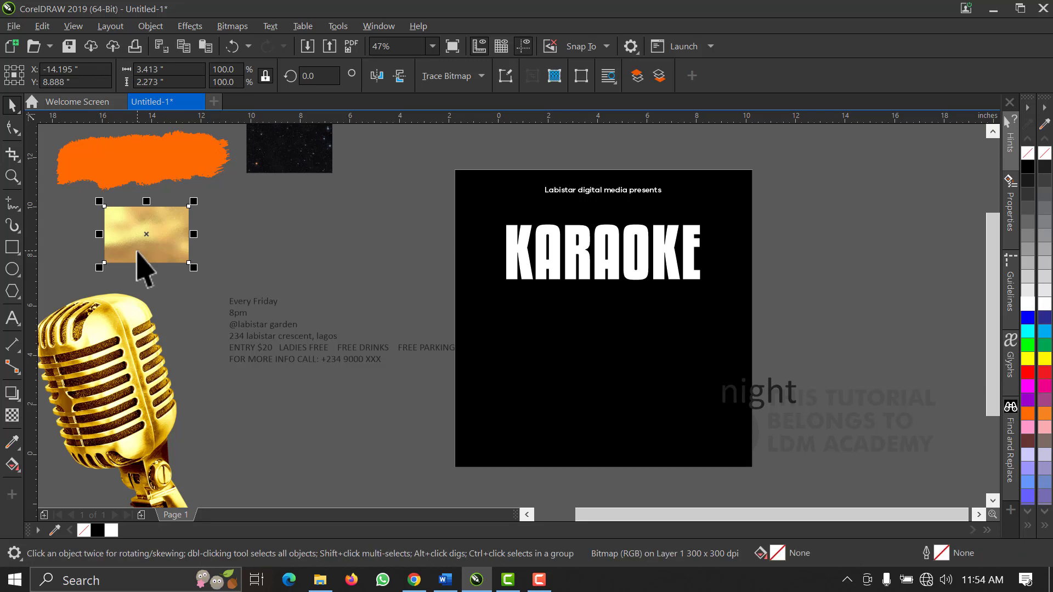
drag(225, 240, 260, 228)
right_click(260, 229)
key(Delete)
- Duplicate the gold texture and place the copy beside the original, below the space image
click(135, 242)
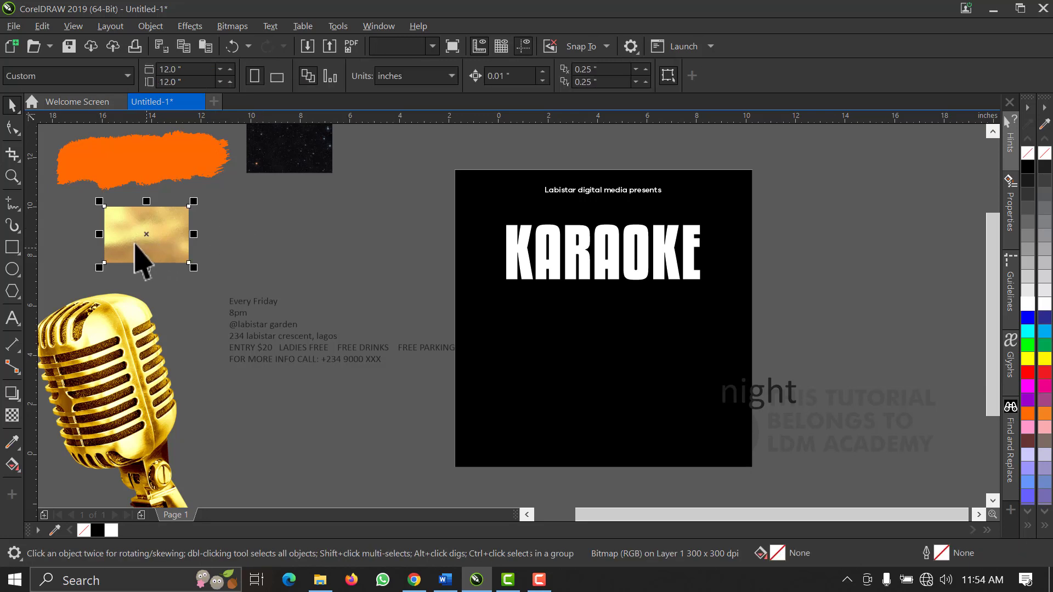
drag(135, 242, 259, 233)
right_click(258, 233)
key(Delete)
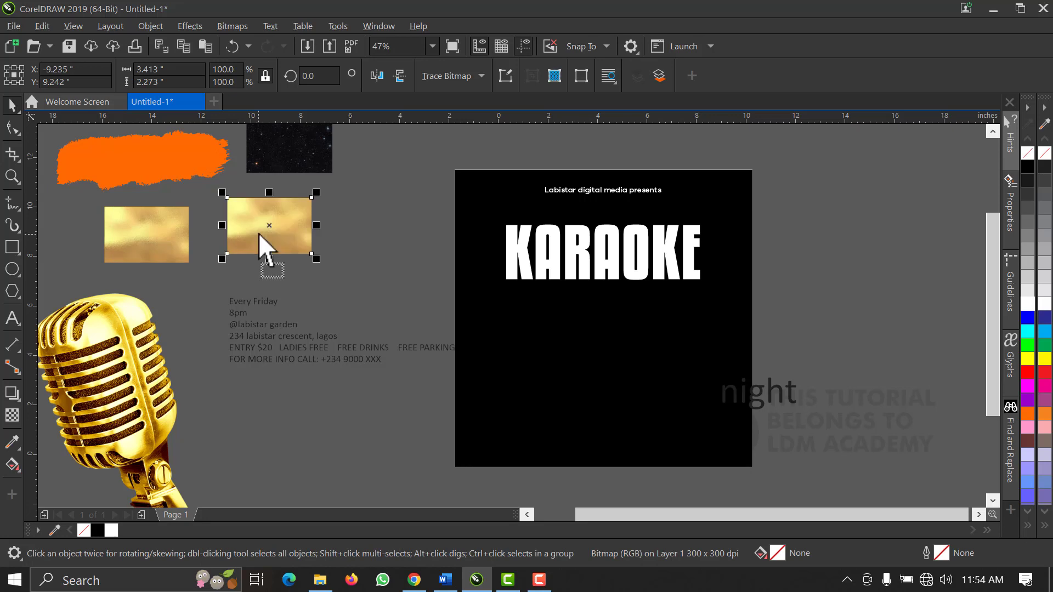
click(377, 164)
- Copy and paste the duplicated gold texture, and move the pasted copy between the space image and the page
click(292, 221)
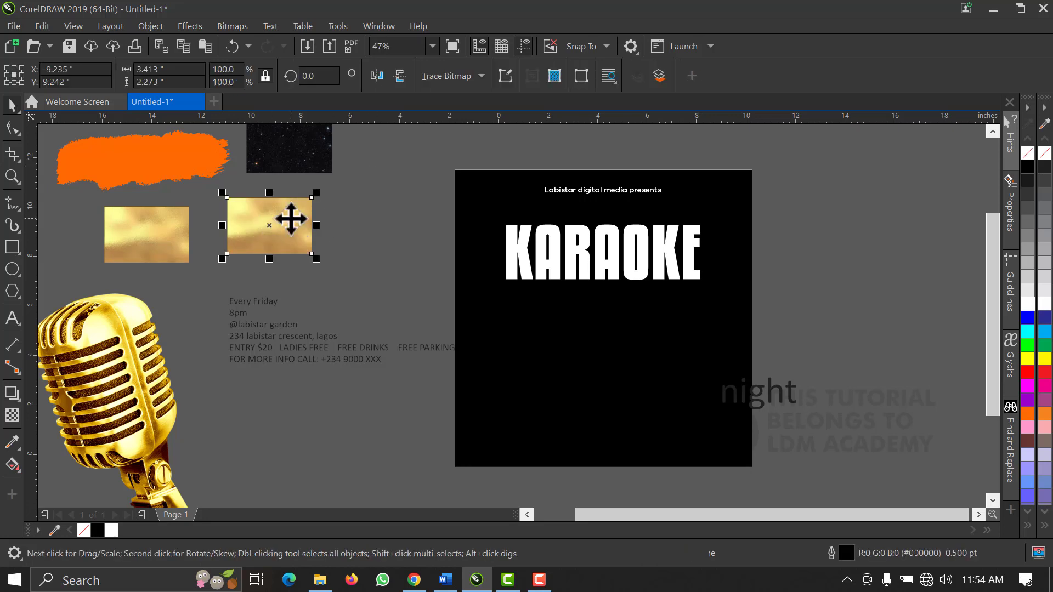
right_click(291, 218)
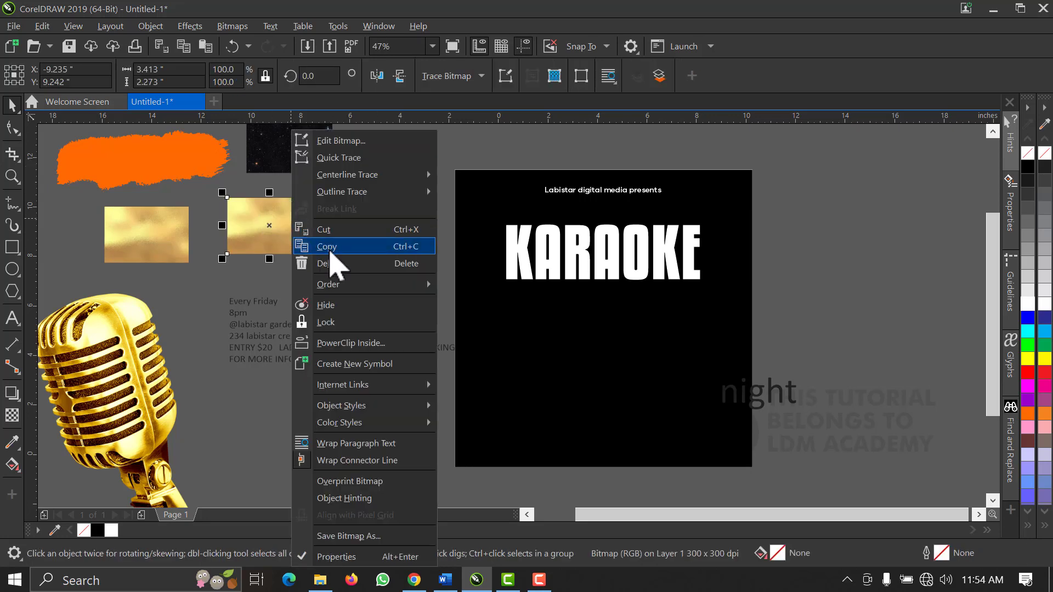
click(331, 247)
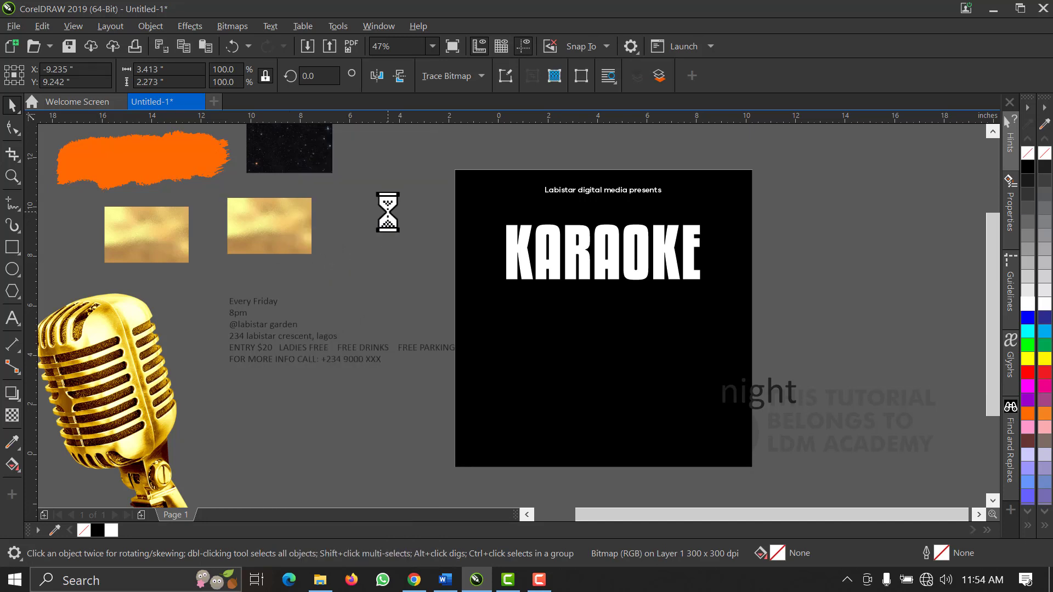
click(390, 215)
right_click(396, 207)
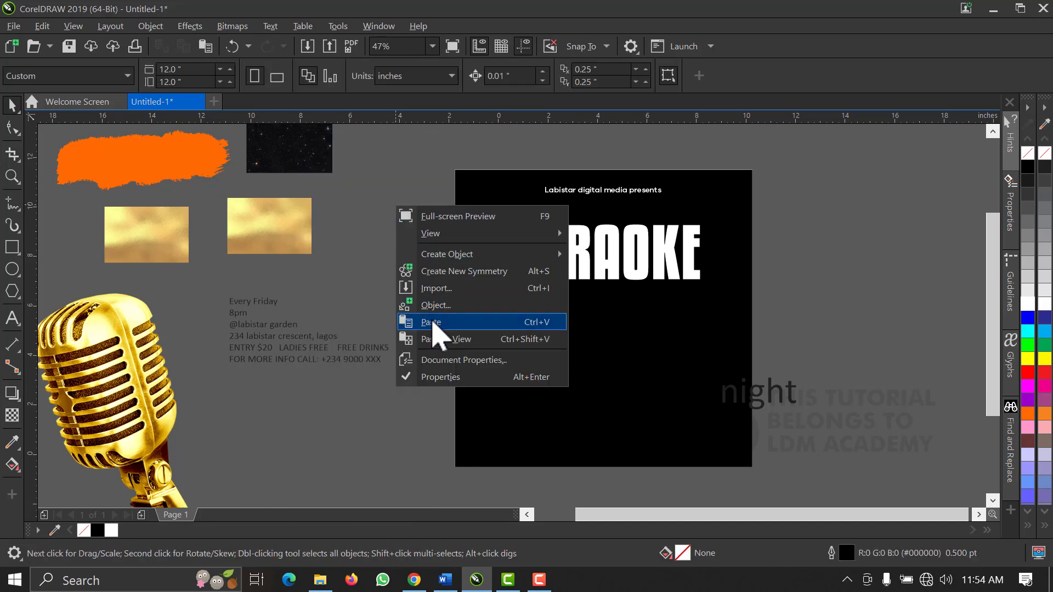
click(433, 324)
drag(266, 216, 365, 187)
click(383, 239)
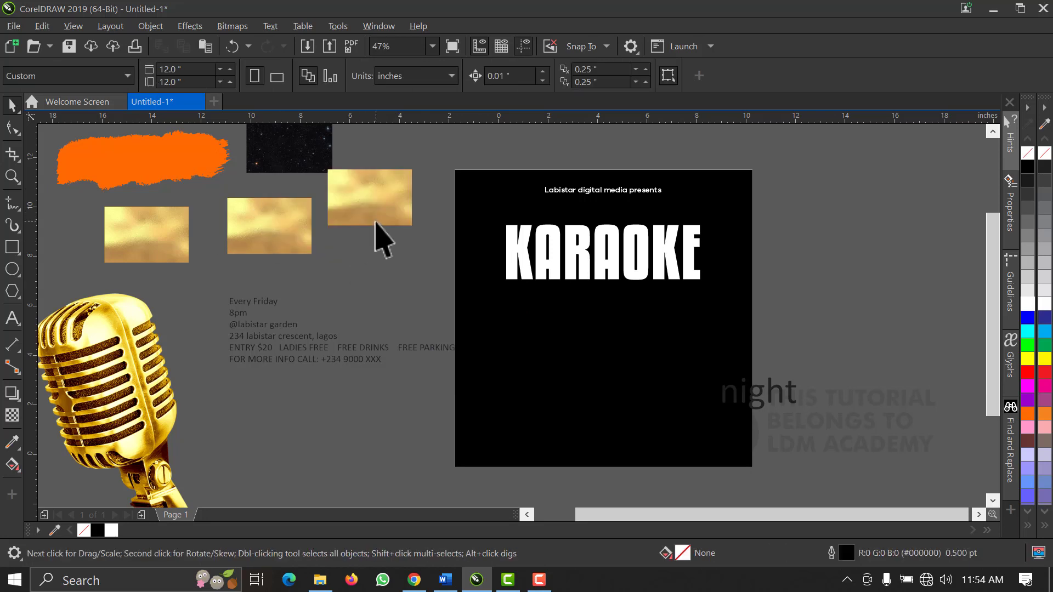
- PowerClip the gold texture copy nearest the page inside the KARAOKE heading
click(375, 222)
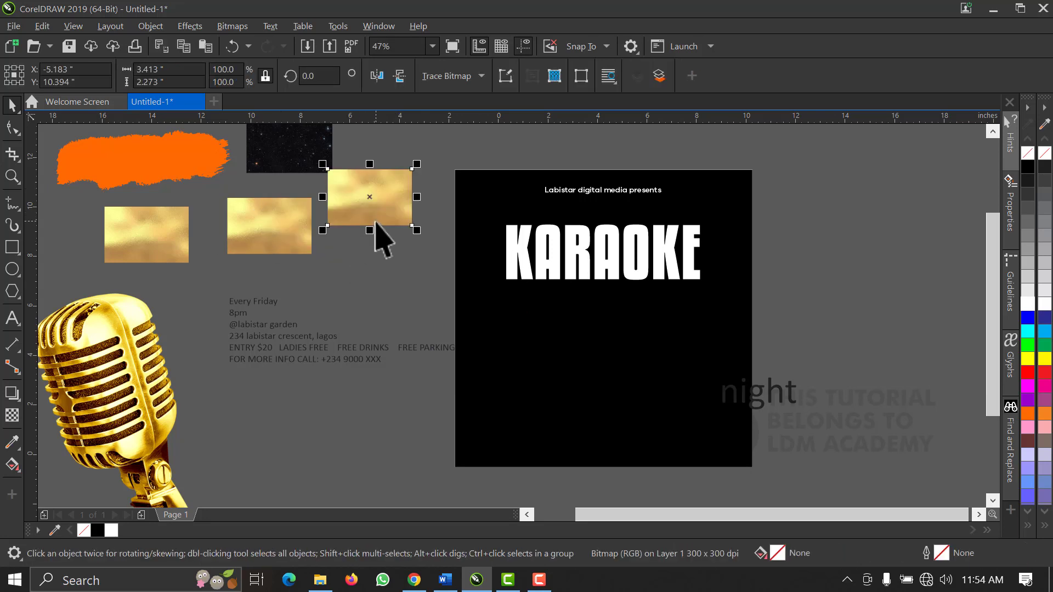
drag(375, 219, 576, 255)
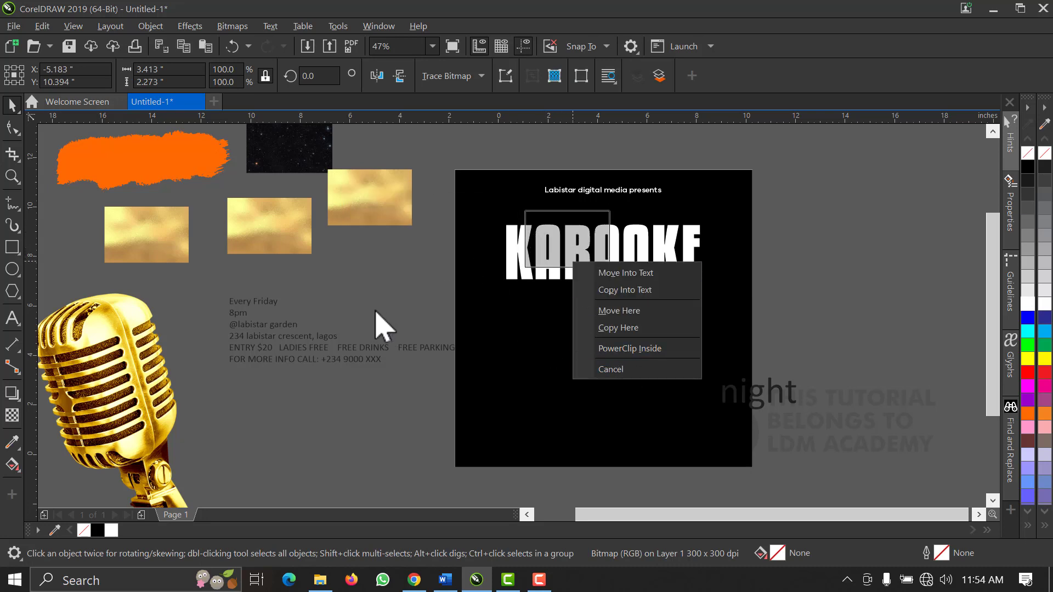
click(374, 286)
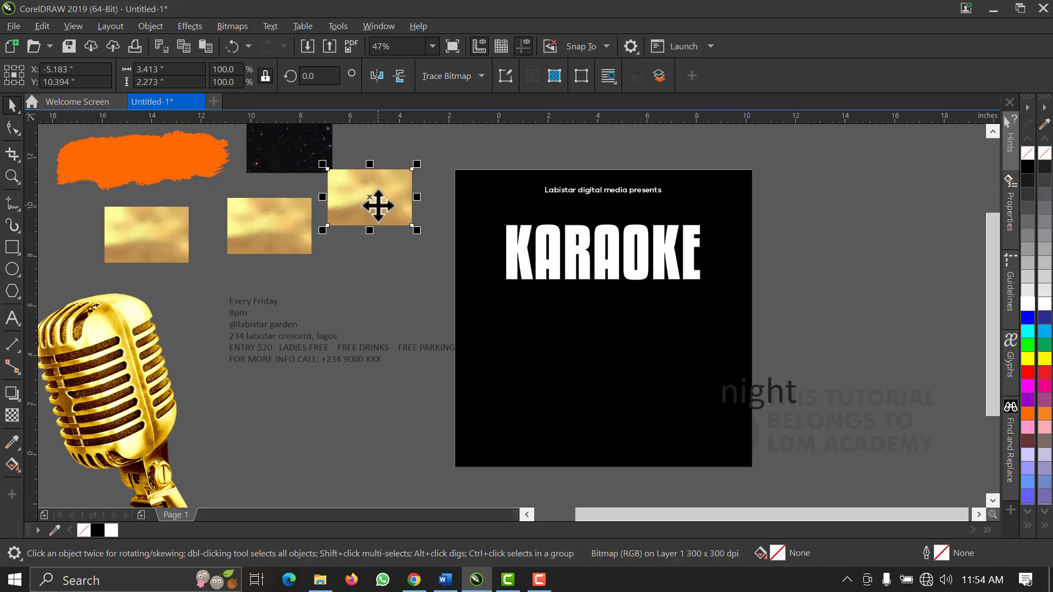
drag(378, 206, 535, 256)
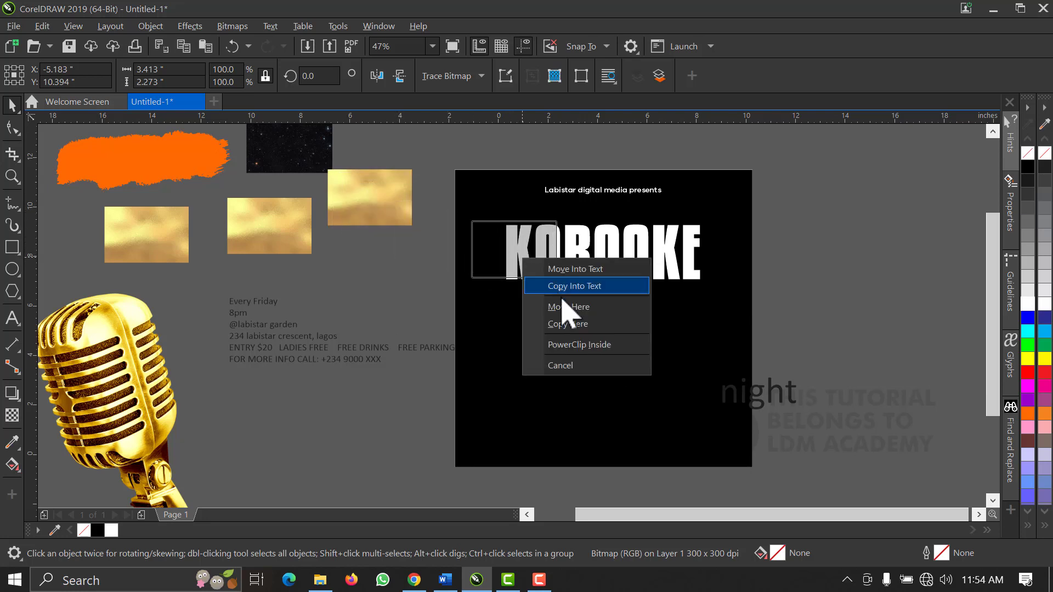
click(594, 350)
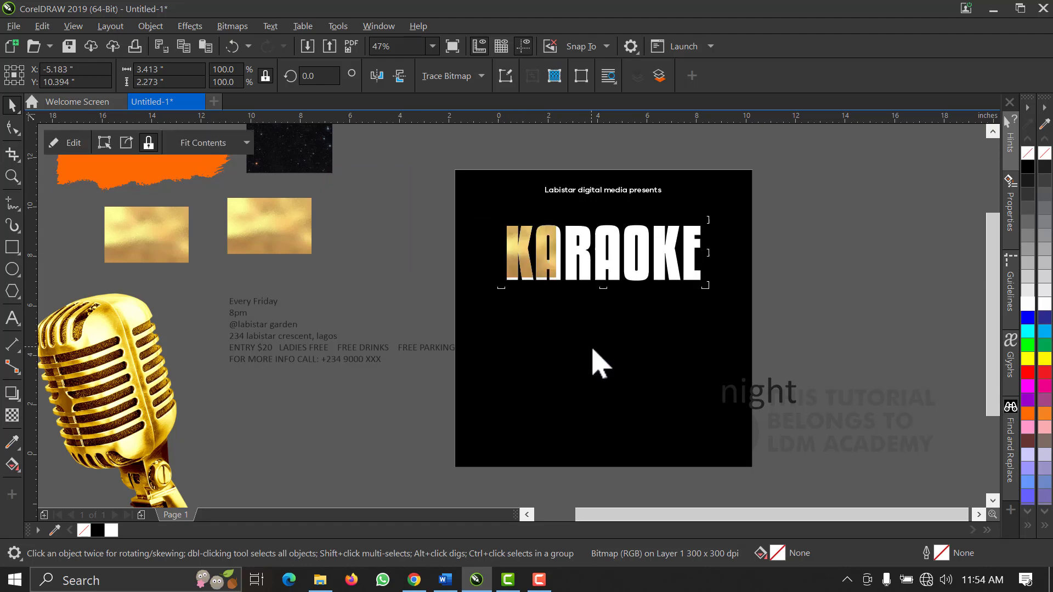
- Edit the heading's PowerClip so the gold texture covers every letter, enlarging it to about 10.1 by 4.5 inches, and finish editing
right_click(537, 263)
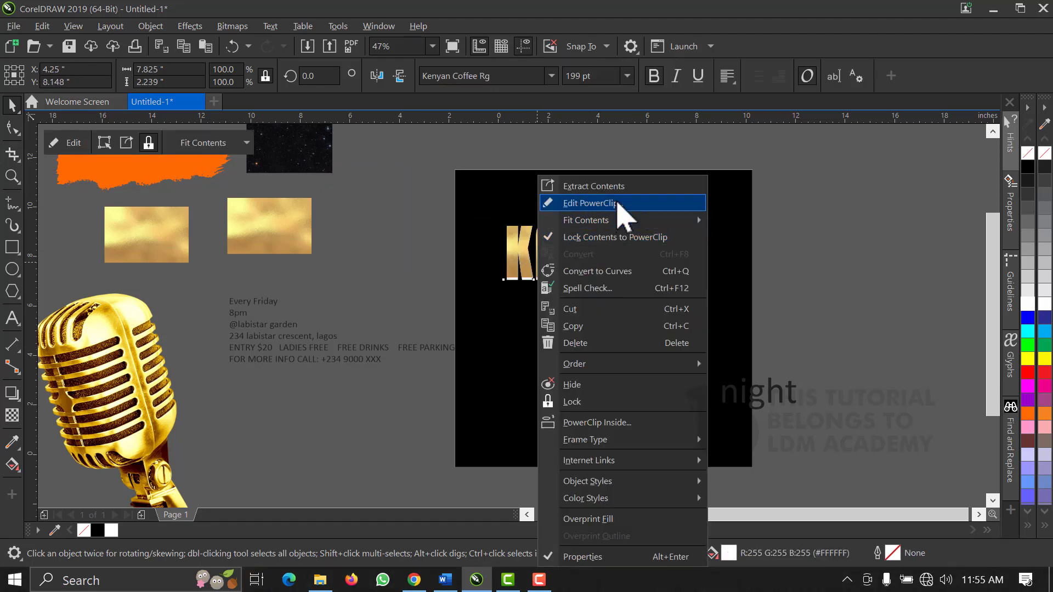
click(619, 205)
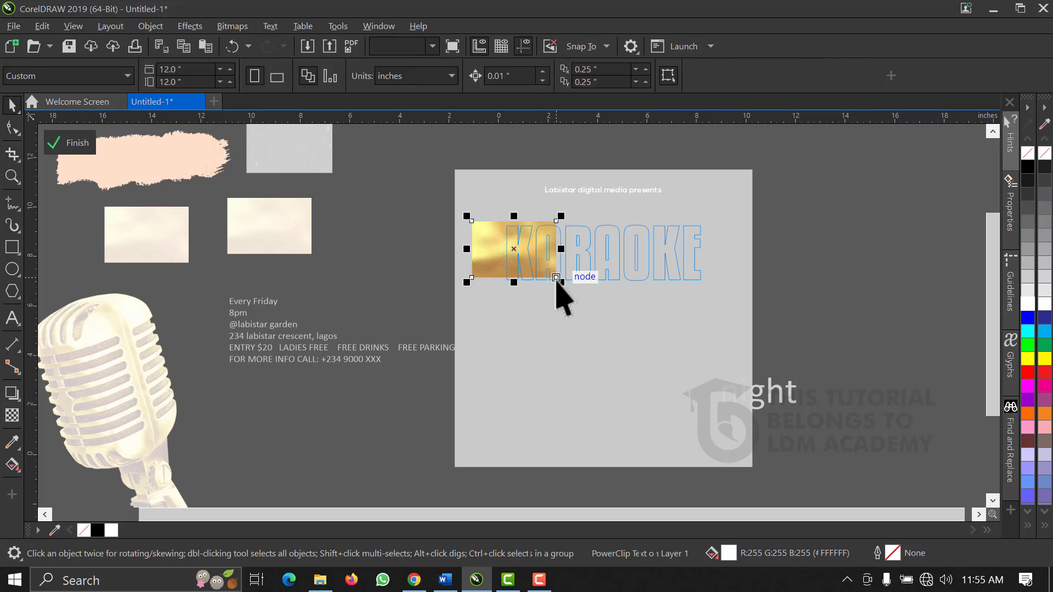
drag(555, 279, 704, 319)
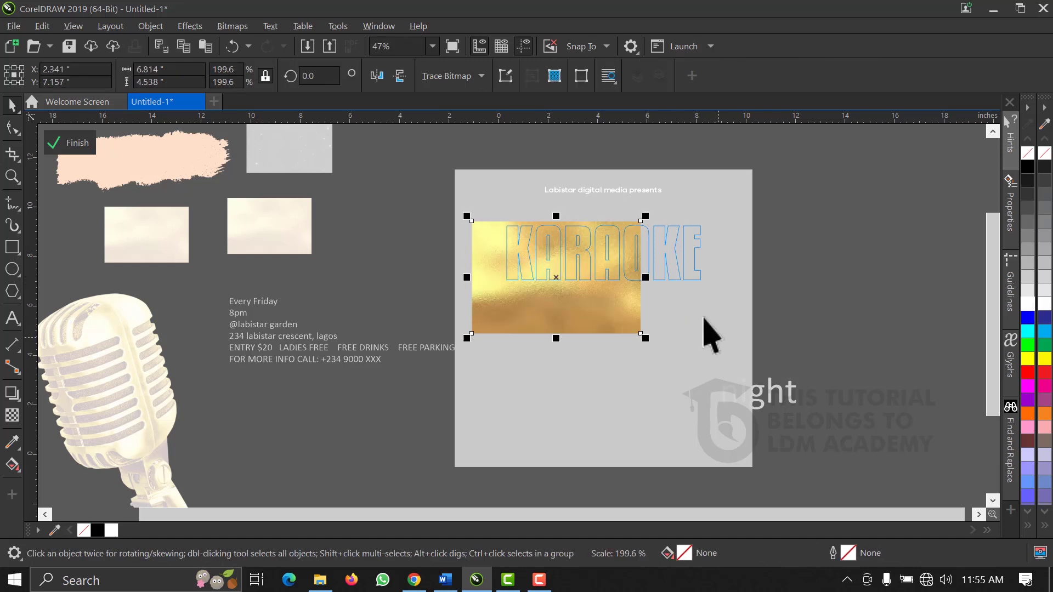
drag(646, 277, 682, 313)
scroll(682, 283, up, 2)
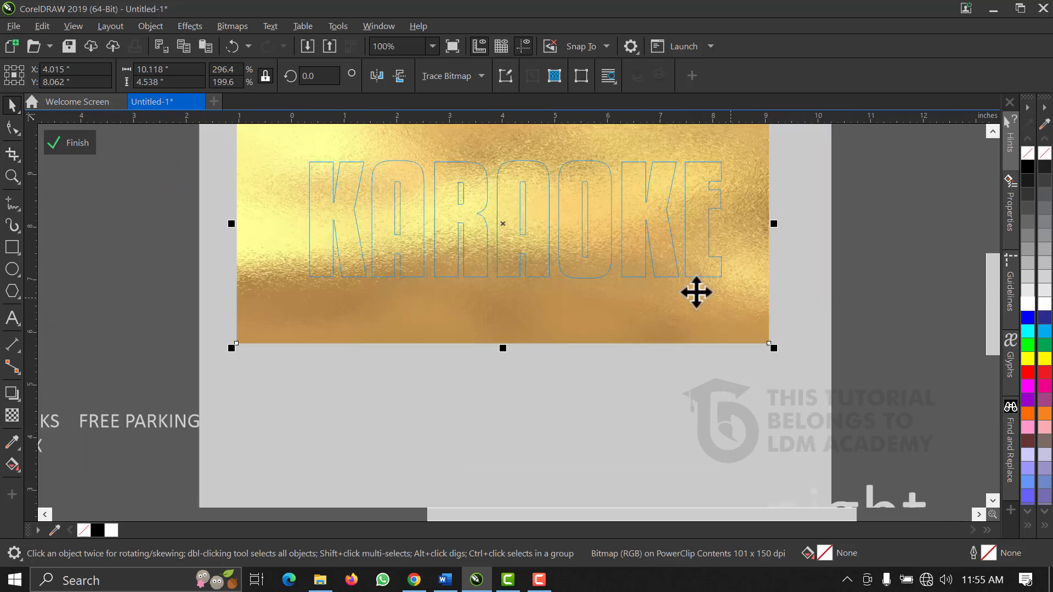
click(68, 145)
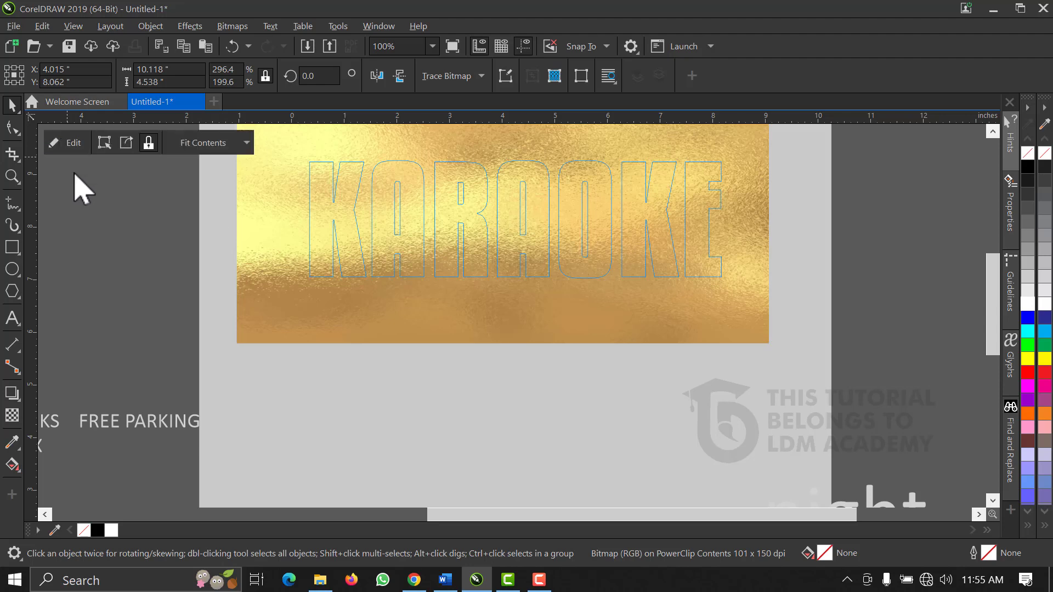
scroll(538, 299, down, 3)
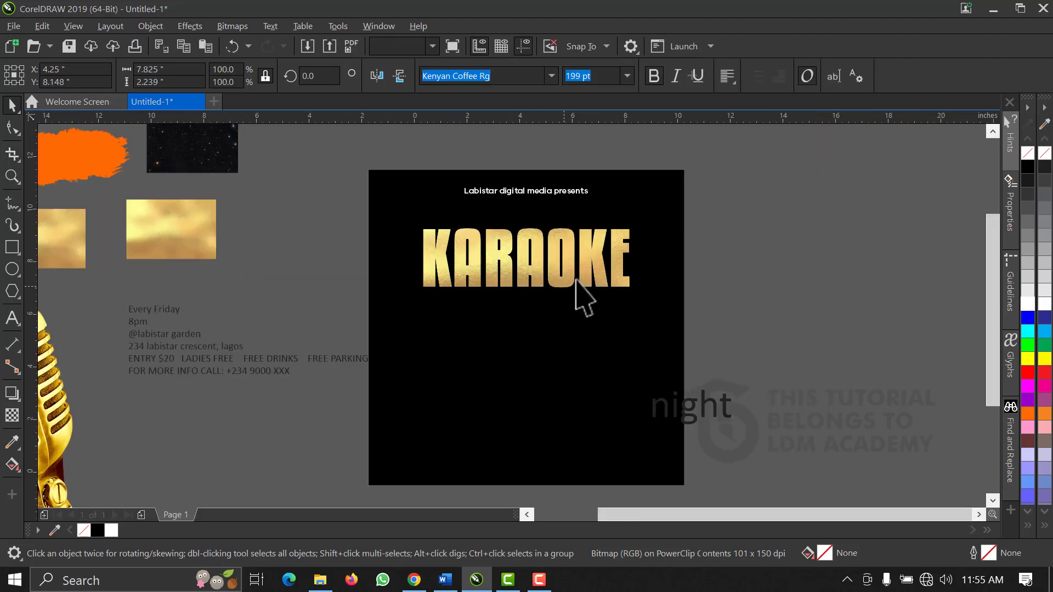
click(663, 220)
- Move the orange brush stroke farther left of the gold textures and enlarge it to about 10.5 inches wide
scroll(660, 213, down, 1)
key(z)
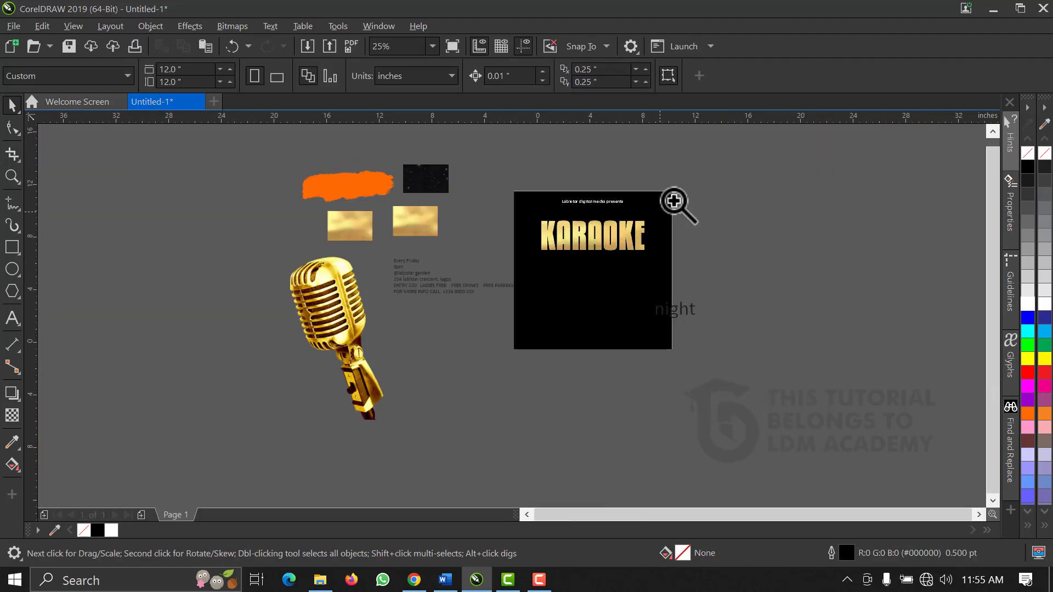
drag(717, 158, 244, 407)
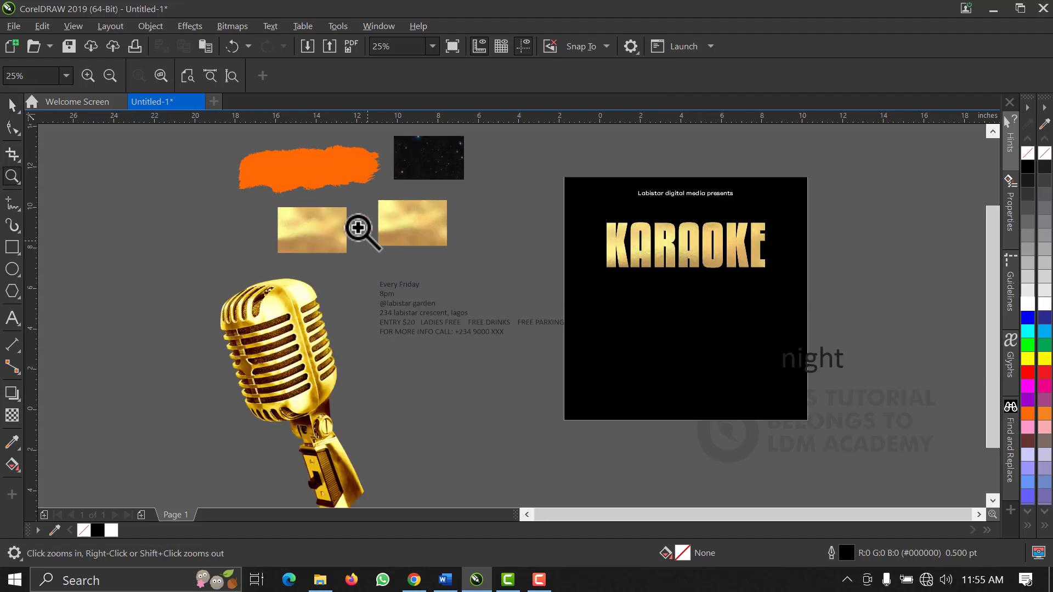
key(space)
click(301, 174)
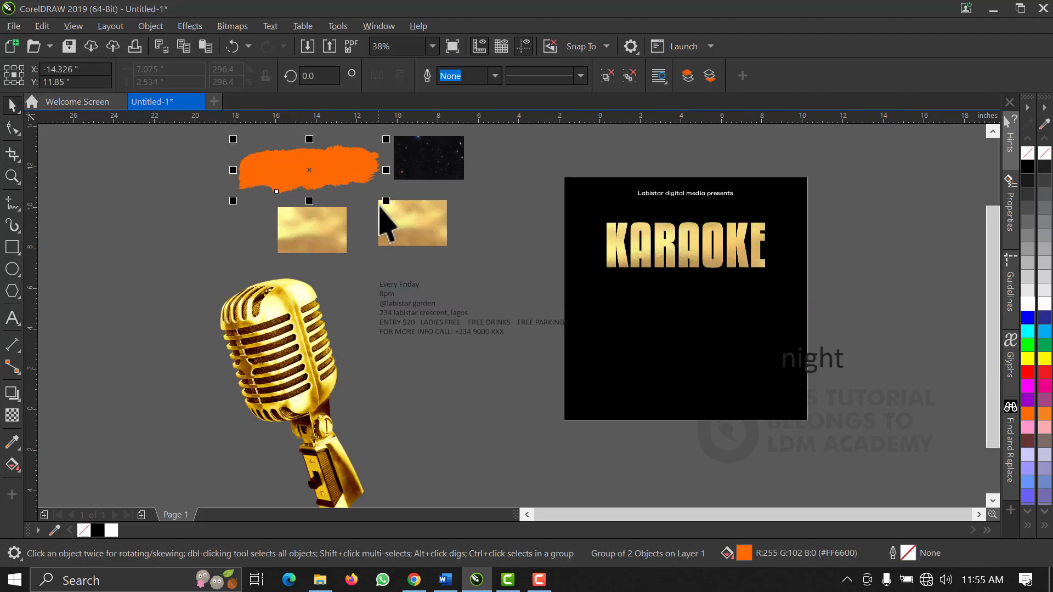
mouse_move(341, 186)
mouse_down()
mouse_move(170, 236)
mouse_move(177, 246)
mouse_up()
drag(222, 199, 290, 138)
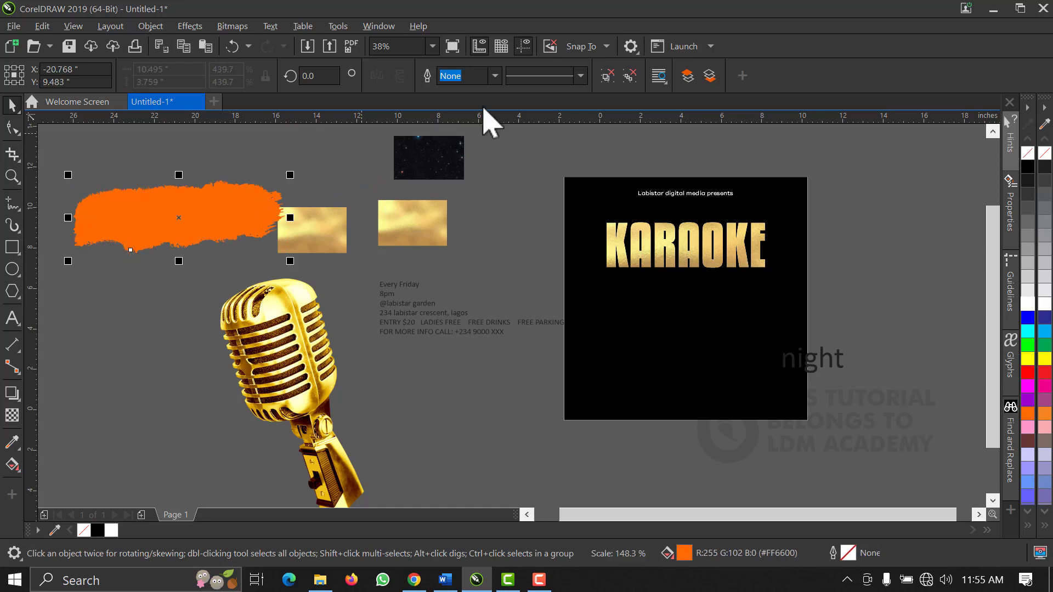
- Try a blue fill on the brush stroke
click(1027, 320)
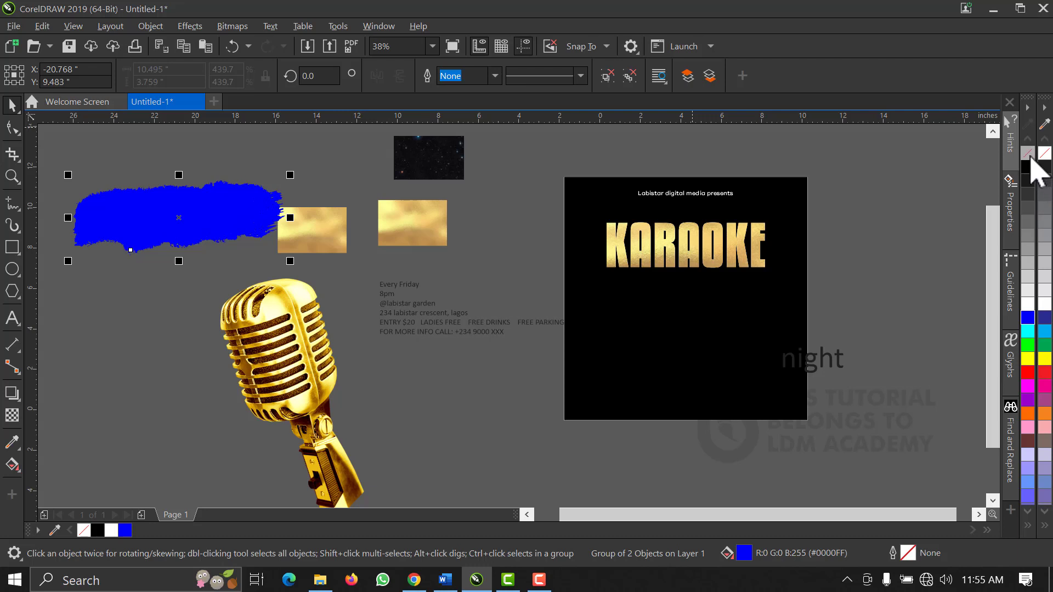
click(1027, 377)
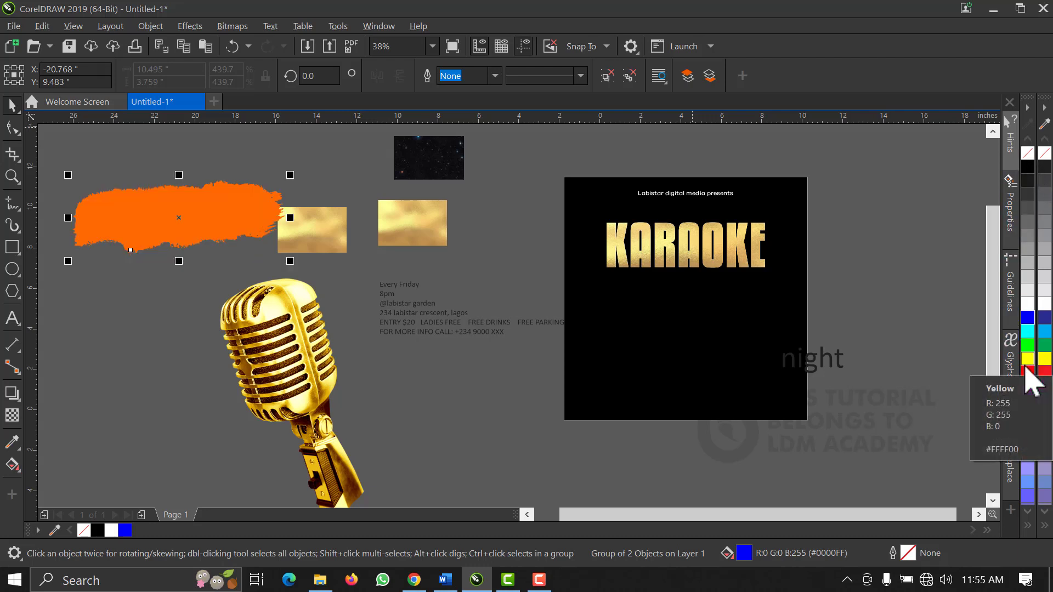
- PowerClip the gold texture copy below the space image inside the orange brush stroke
click(411, 242)
mouse_move(416, 225)
mouse_down()
mouse_move(270, 247)
mouse_move(188, 216)
mouse_up()
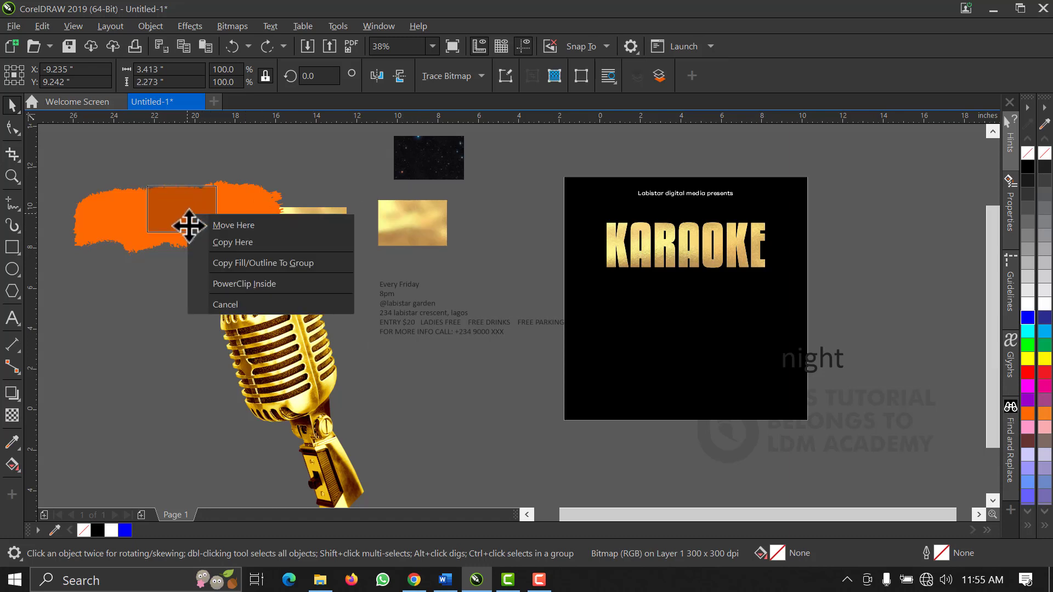
click(219, 288)
- Edit the brush stroke's PowerClip so the gold texture covers the whole stroke, enlarging it to about 12.2 by 8.1 inches, and finish editing
right_click(188, 226)
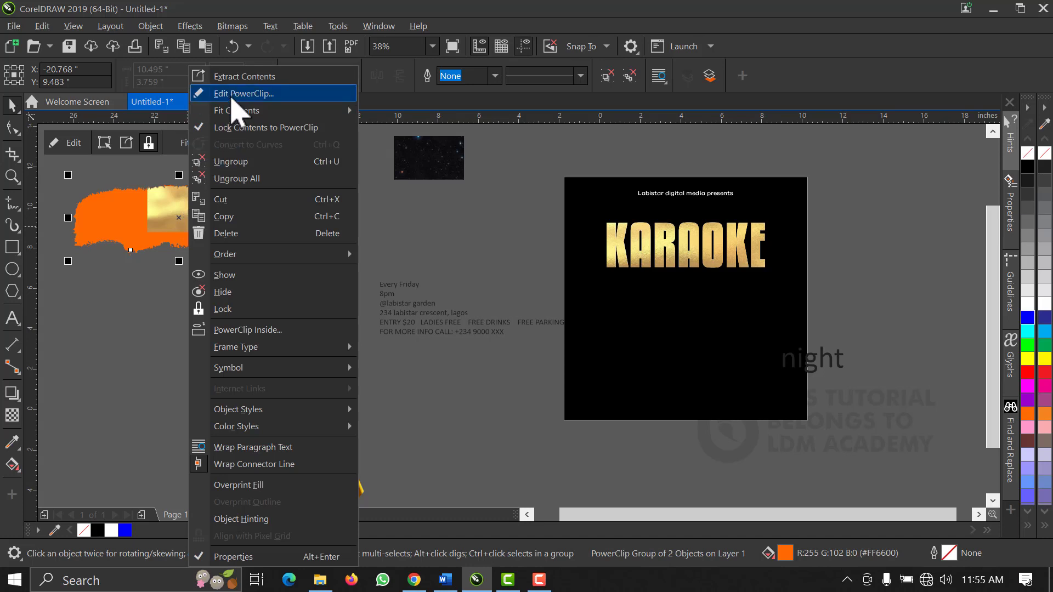
click(229, 98)
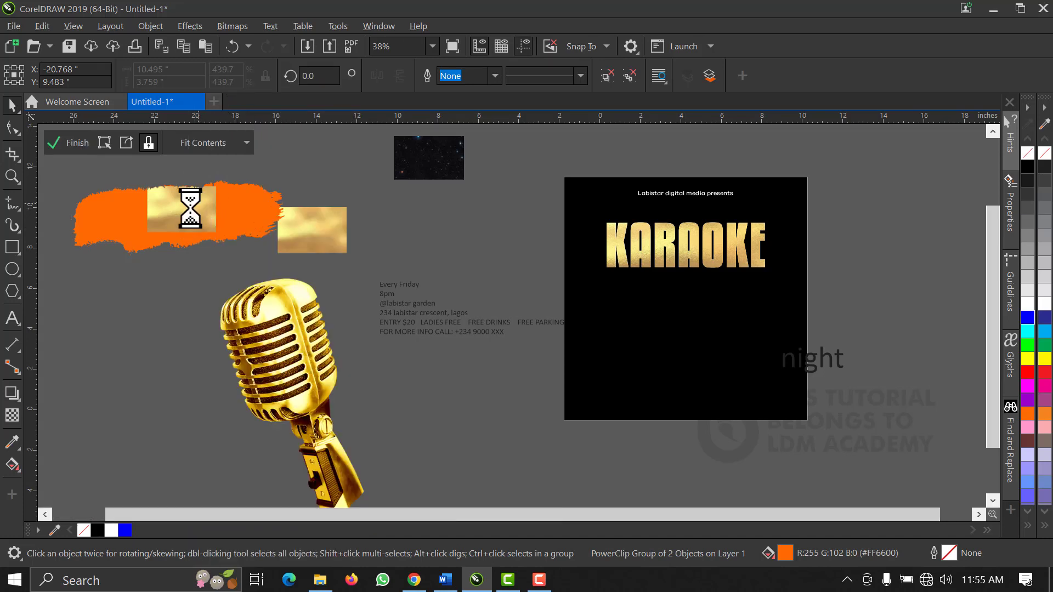
drag(223, 242, 332, 300)
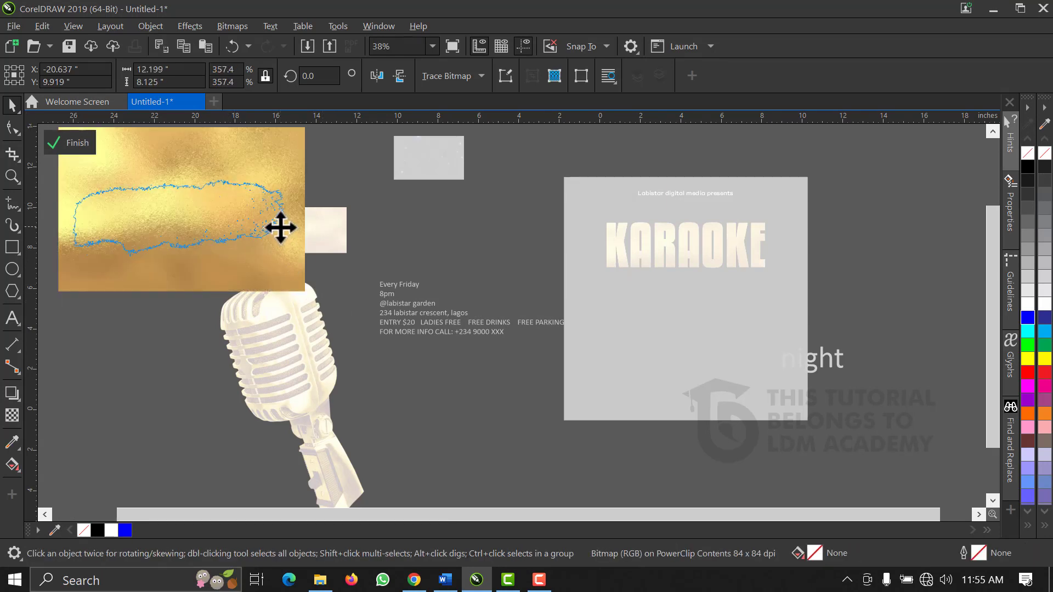
drag(279, 225, 276, 230)
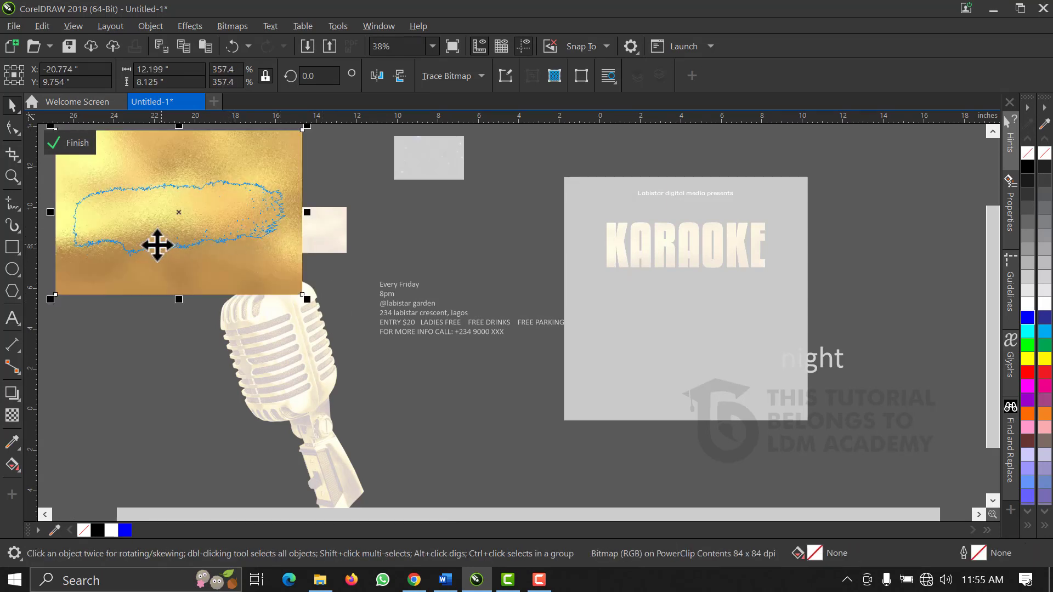
click(72, 143)
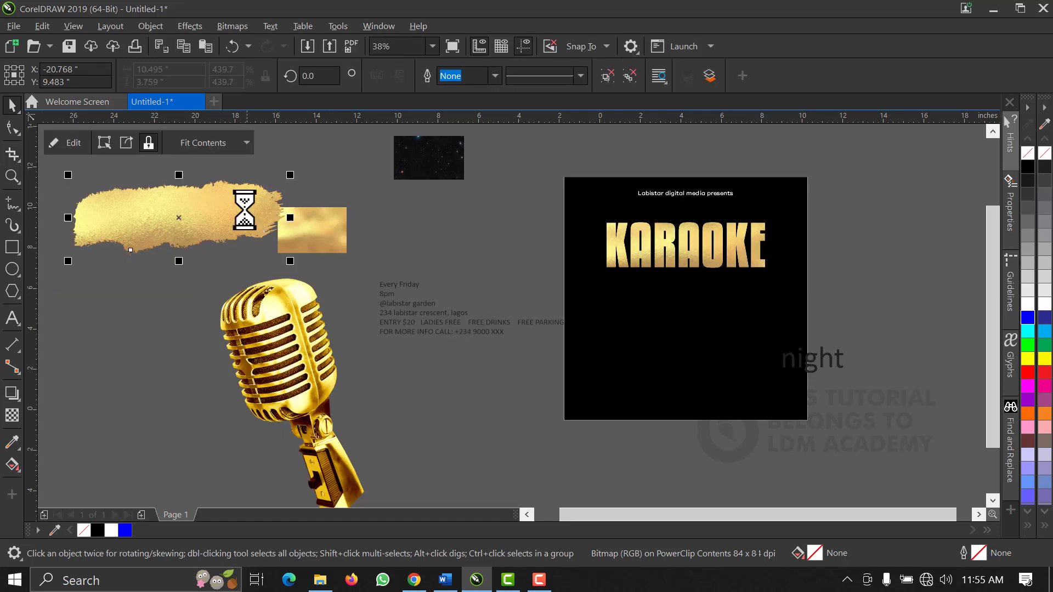
- PowerClip the gold brush stroke inside the black flyer square, placing it over the square's upper-left corner
drag(227, 215, 586, 200)
click(477, 275)
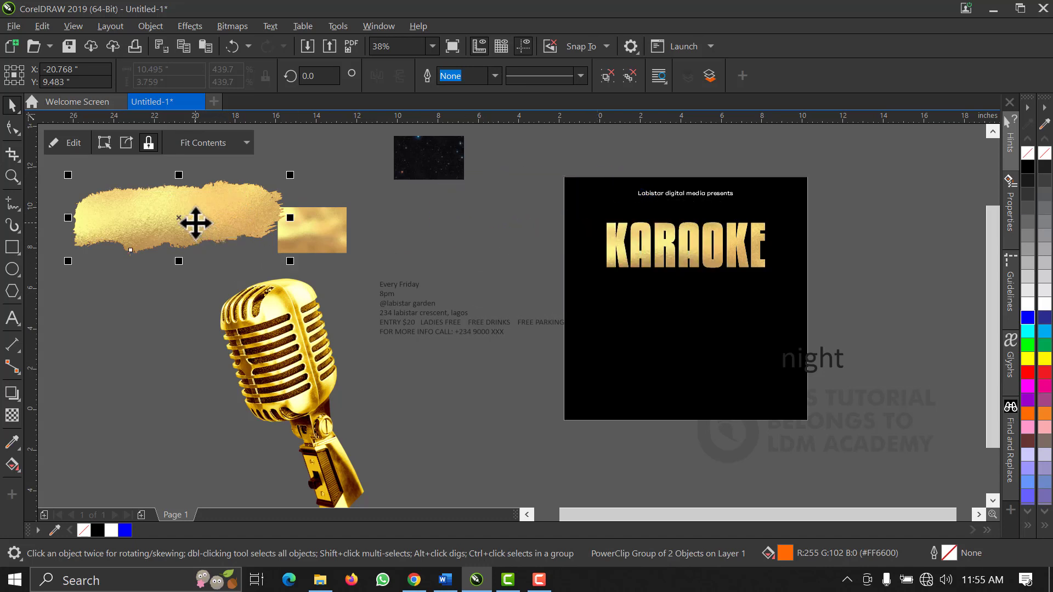
drag(381, 207, 581, 200)
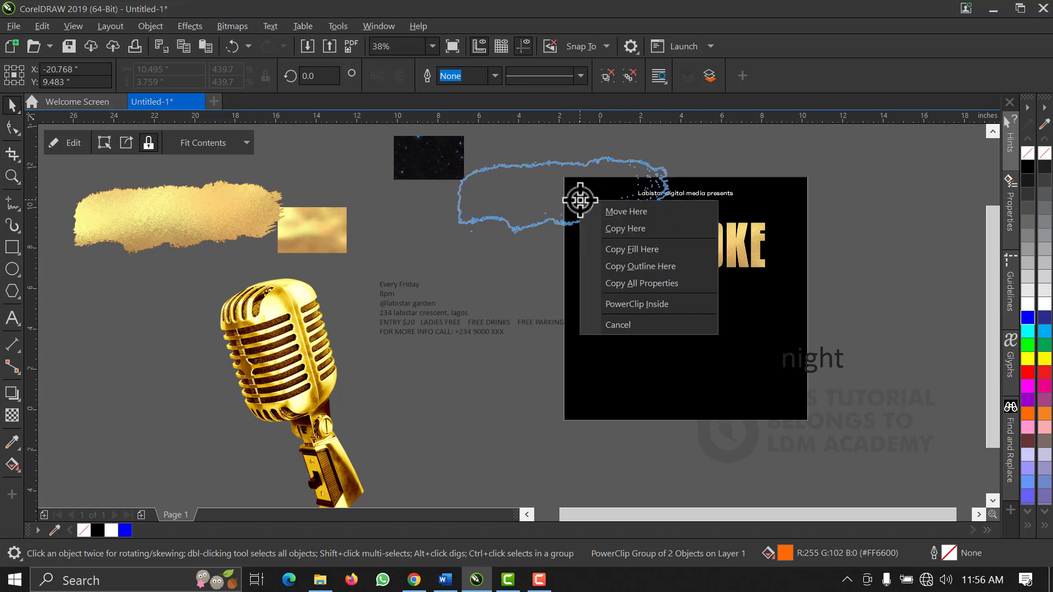
click(619, 307)
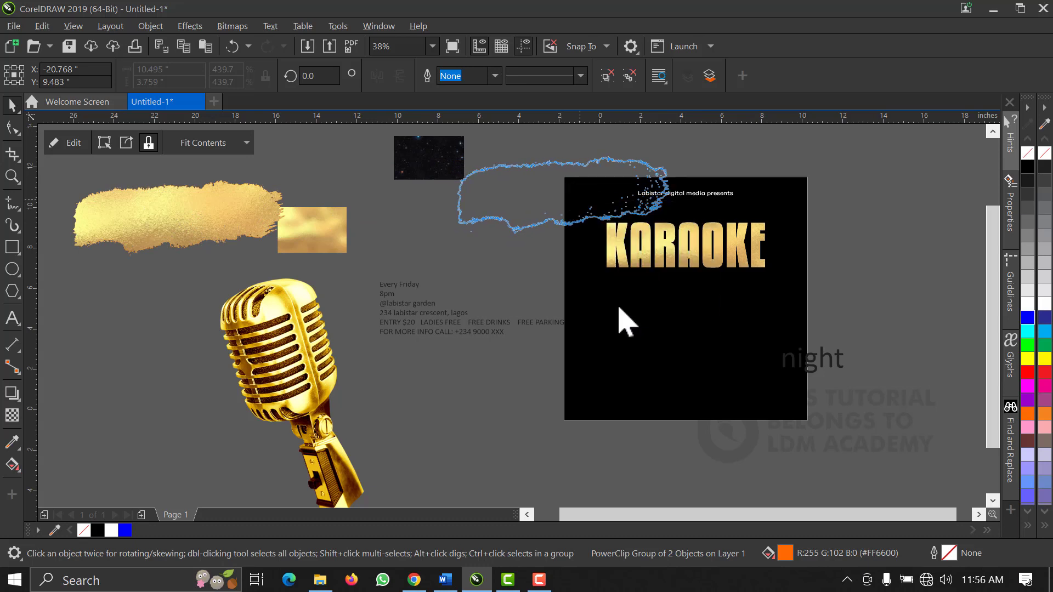
- Edit the square's PowerClip, rotate the brush stroke to about 25.7 degrees and position it diagonally across the square's upper-left corner
right_click(599, 193)
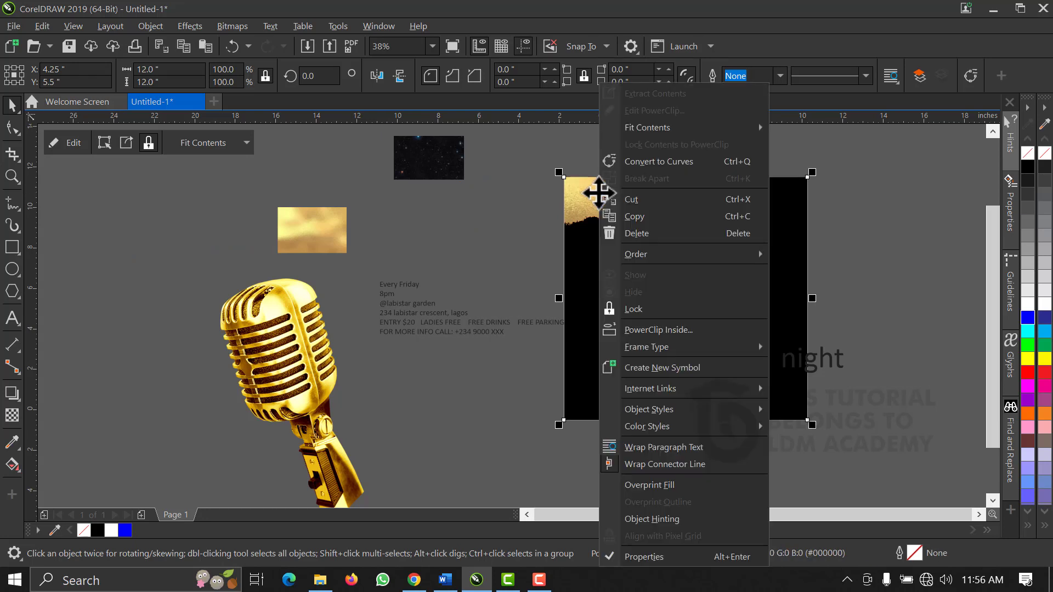
click(647, 110)
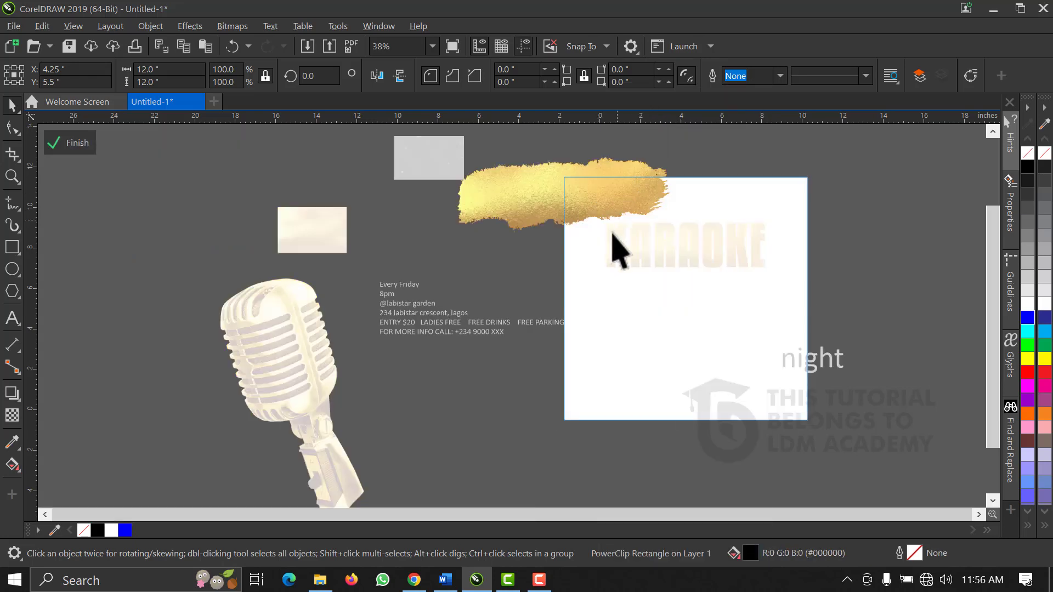
click(640, 206)
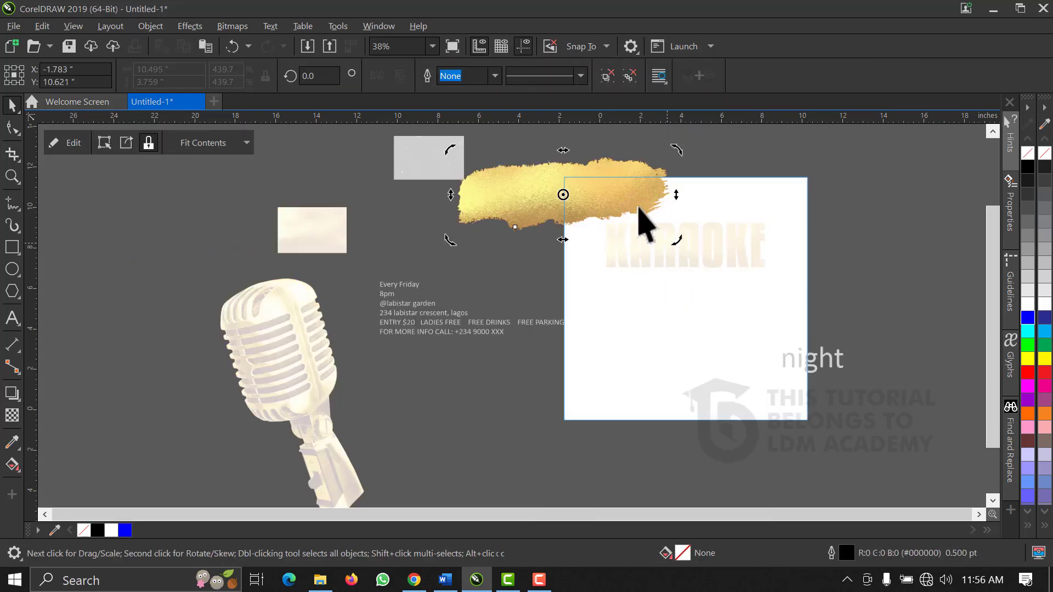
drag(676, 243, 702, 187)
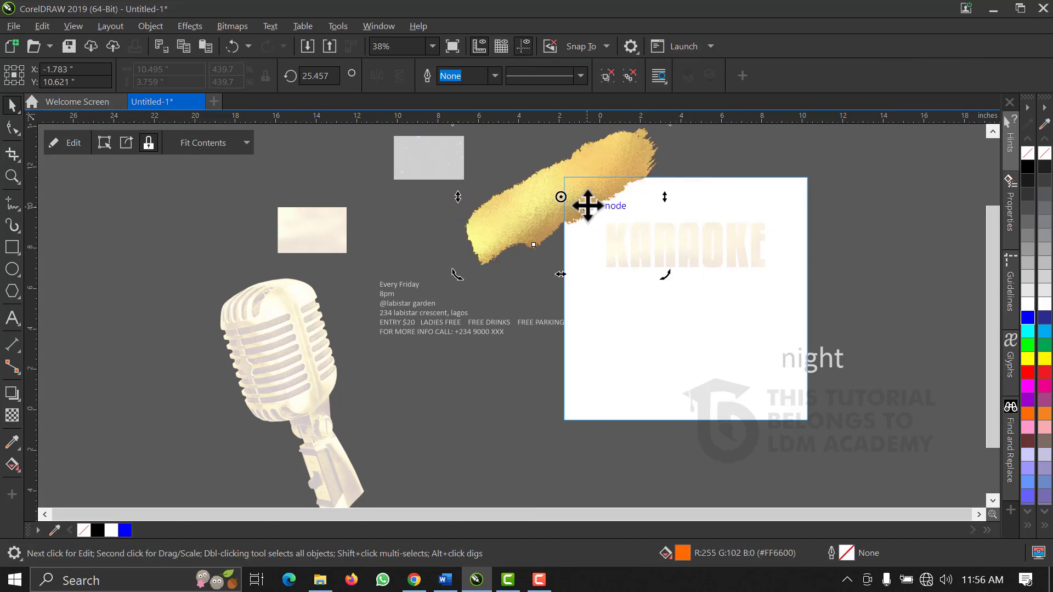
click(623, 191)
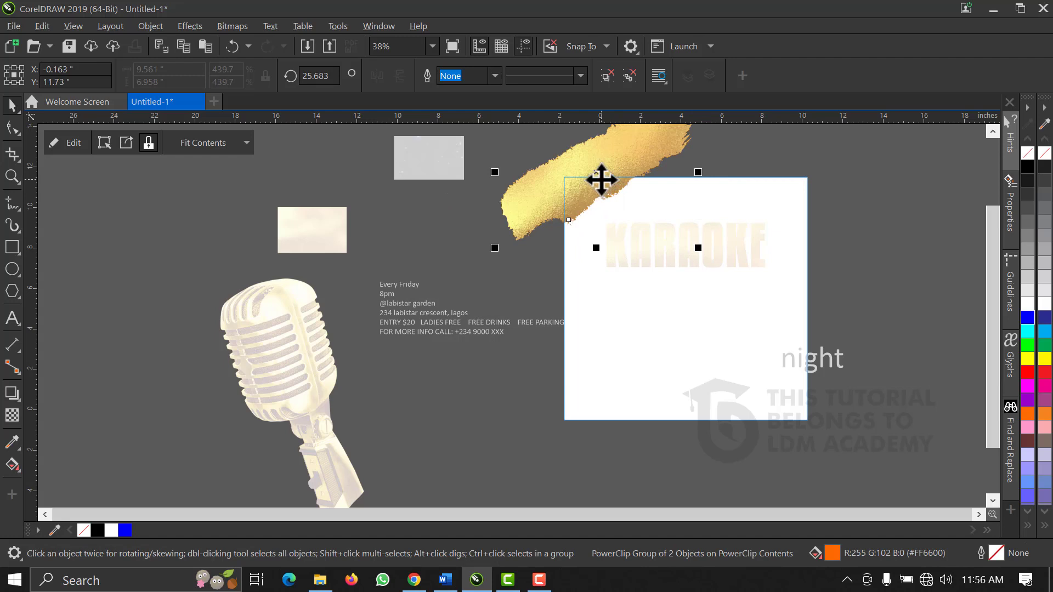
- Place a copy of the tilted brush stroke across the square's lower-right corner, at about X 9.4 and Y 0.36 inches
mouse_move(601, 180)
mouse_down()
mouse_move(642, 264)
mouse_move(717, 369)
mouse_move(804, 427)
mouse_up()
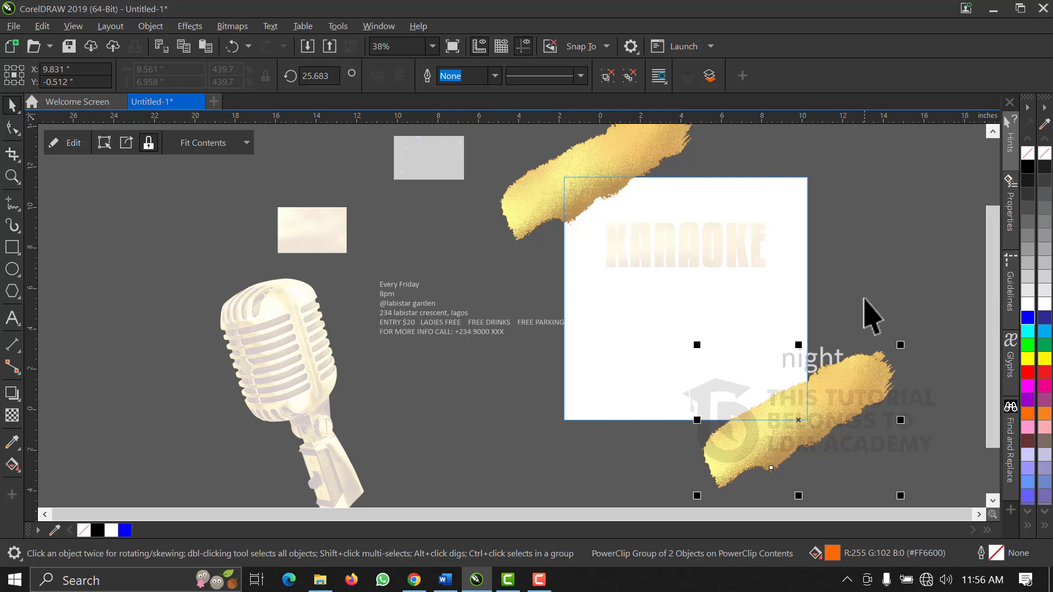
key(ctrl+z)
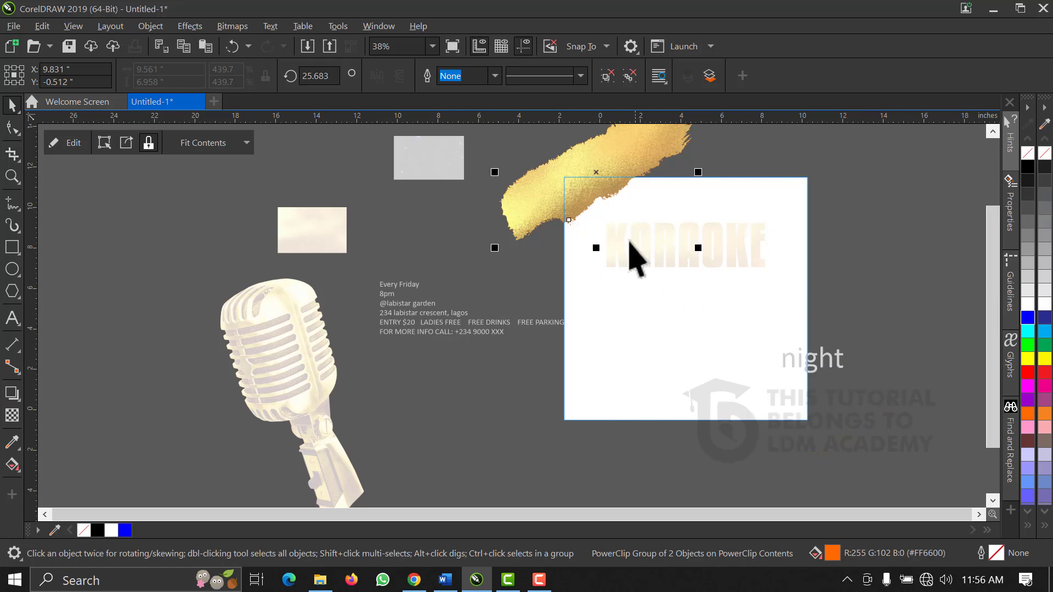
mouse_move(577, 183)
mouse_down()
mouse_move(684, 369)
mouse_move(735, 414)
mouse_move(773, 430)
mouse_move(769, 411)
mouse_up()
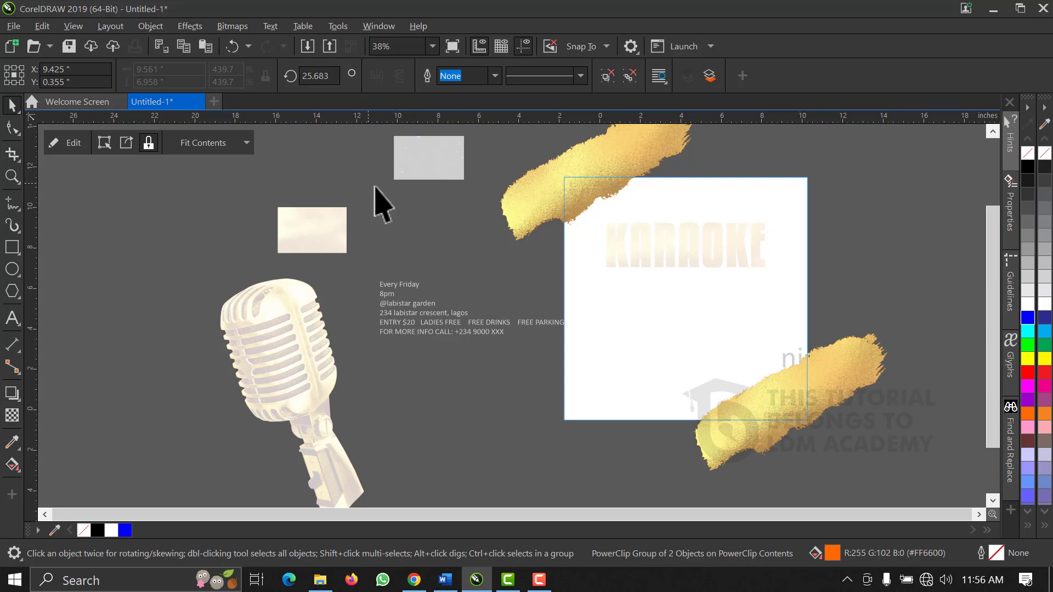
key(Escape)
- Mirror the lower-right brush stroke both vertically and horizontally, and finish editing the square's PowerClip
click(797, 396)
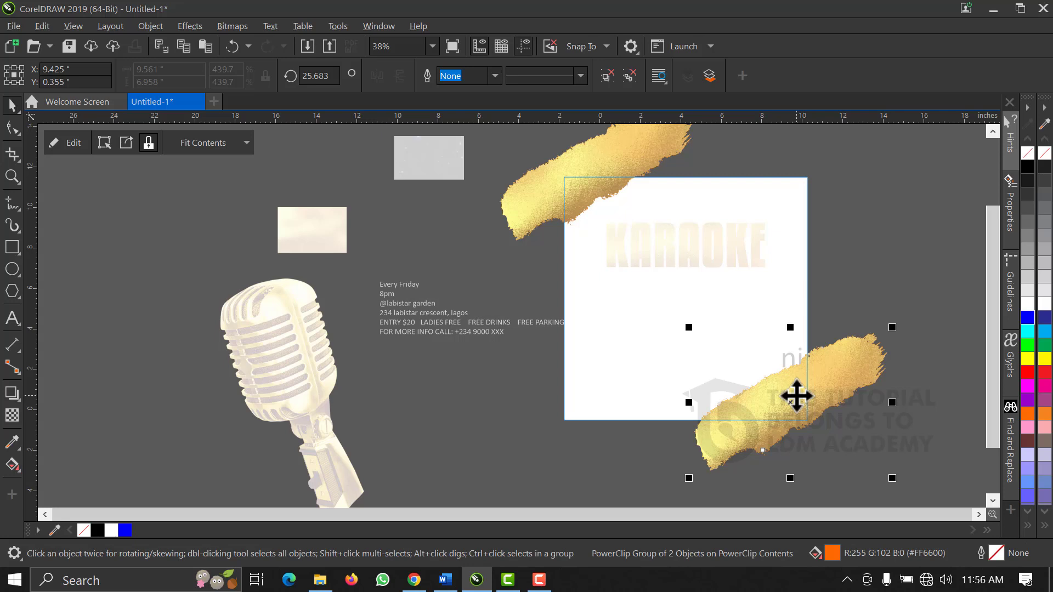
click(628, 80)
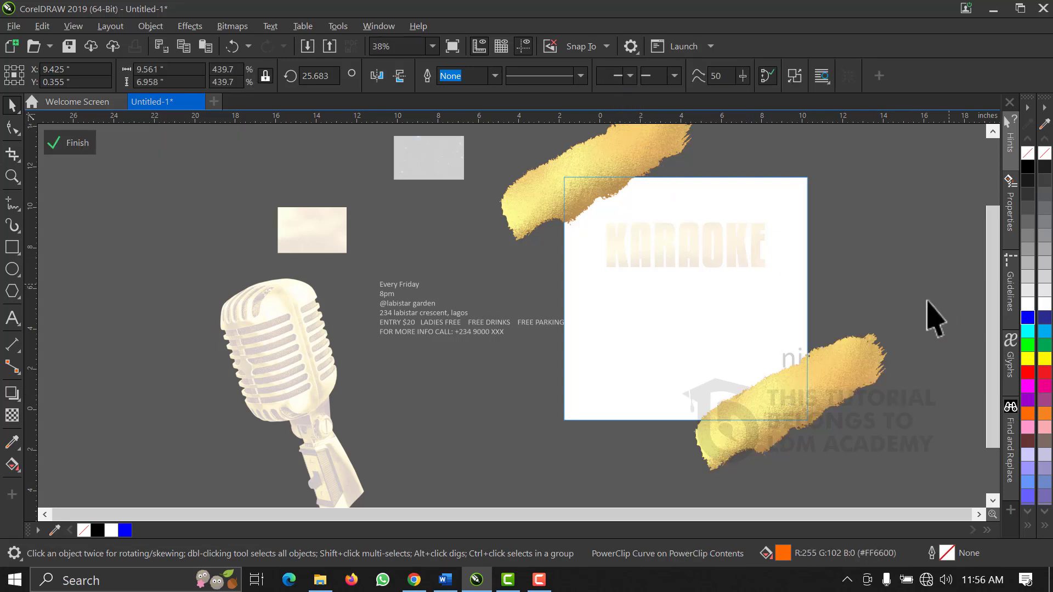
mouse_move(948, 285)
mouse_down()
mouse_move(622, 504)
mouse_move(655, 463)
mouse_move(639, 484)
mouse_up()
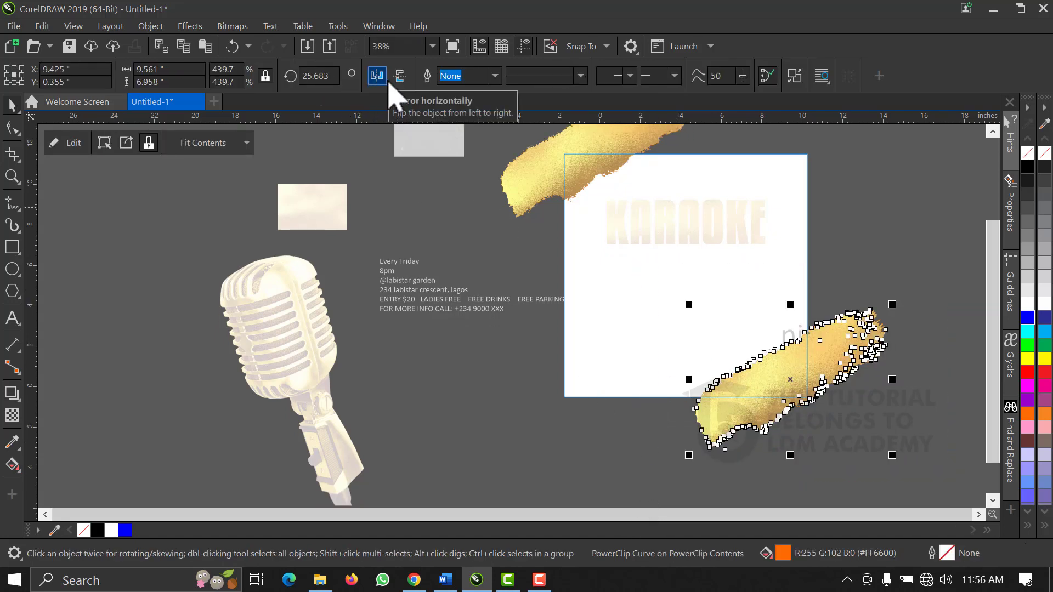
click(398, 81)
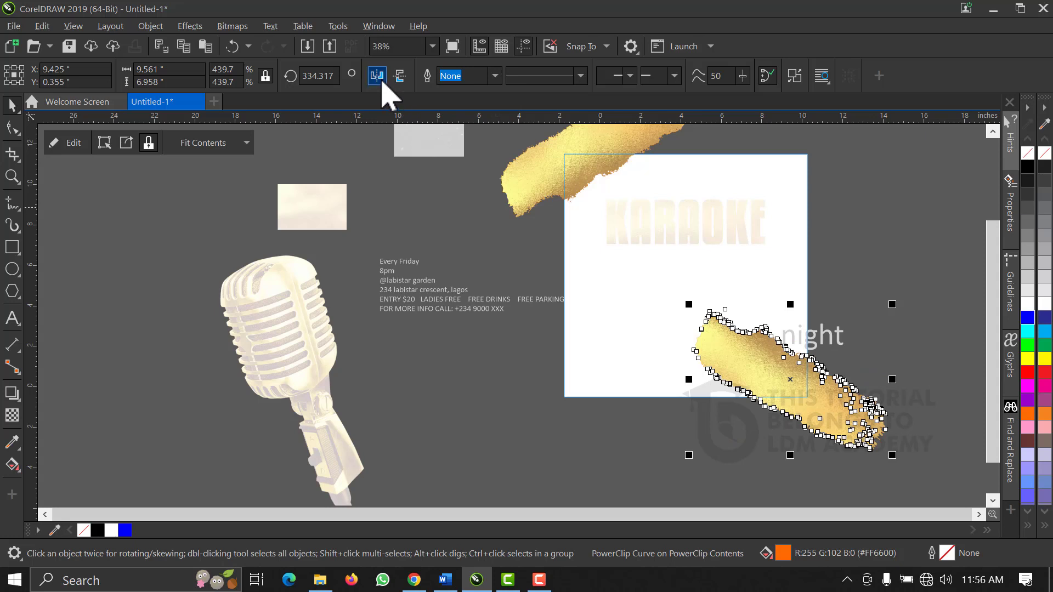
click(381, 80)
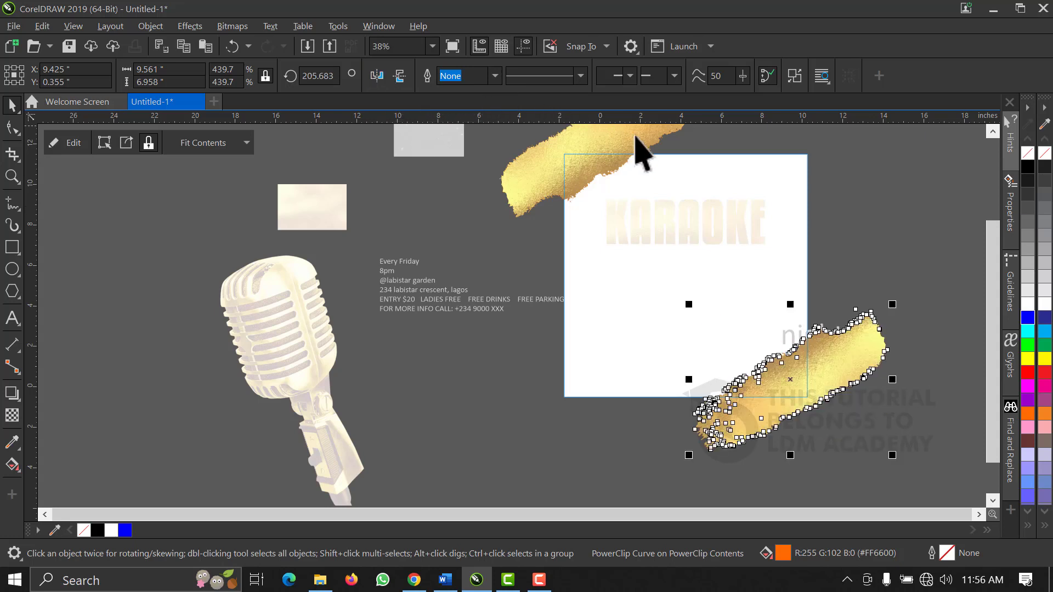
click(846, 178)
click(837, 335)
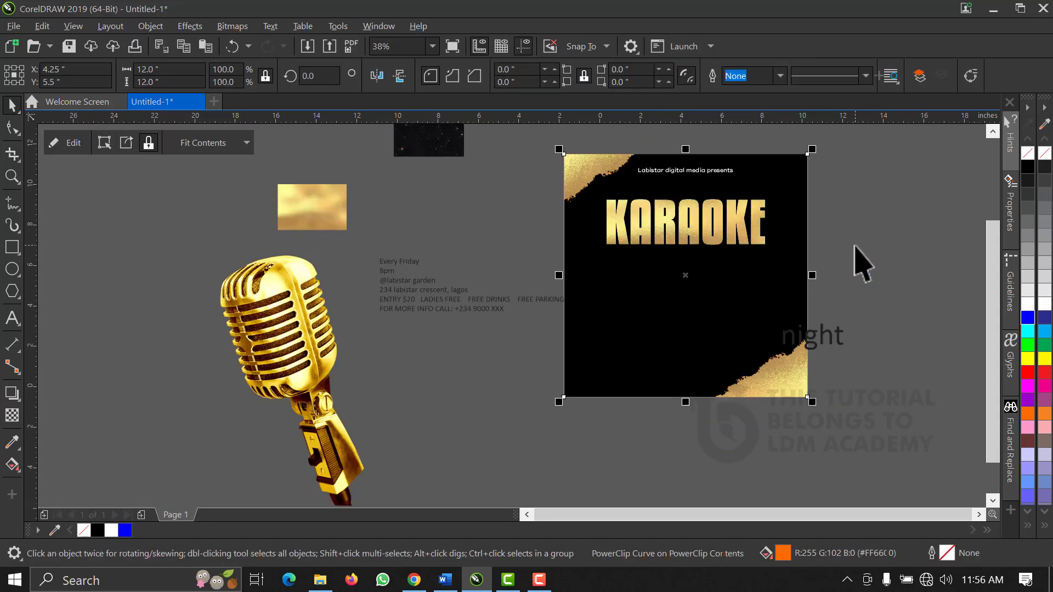
click(859, 260)
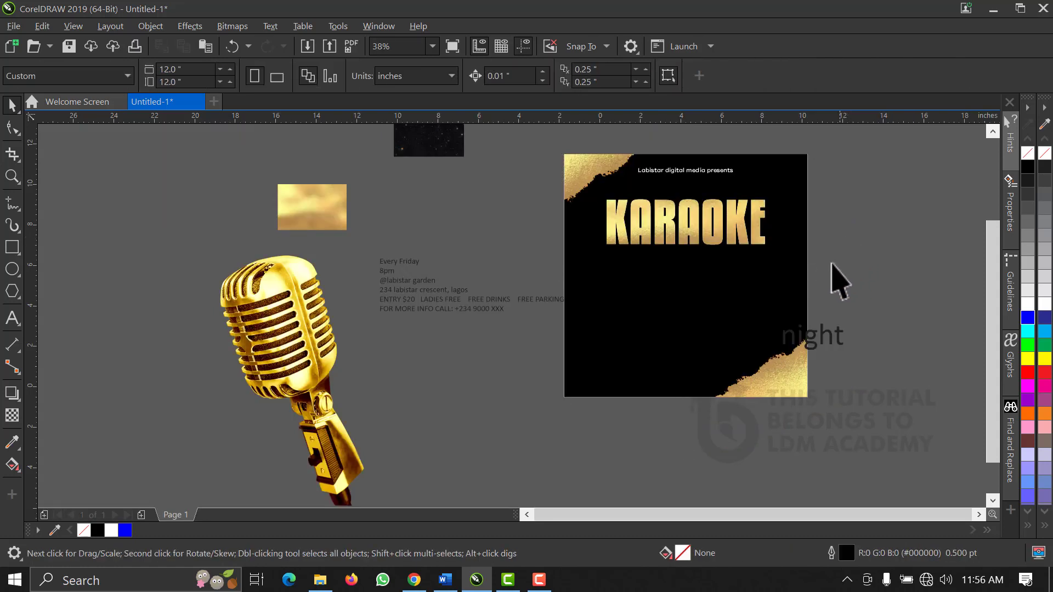
- Edit the square's PowerClip, shift the lower-right brush stroke slightly right to about X 9.98 and Y 0.33 inches, and finish editing
click(784, 382)
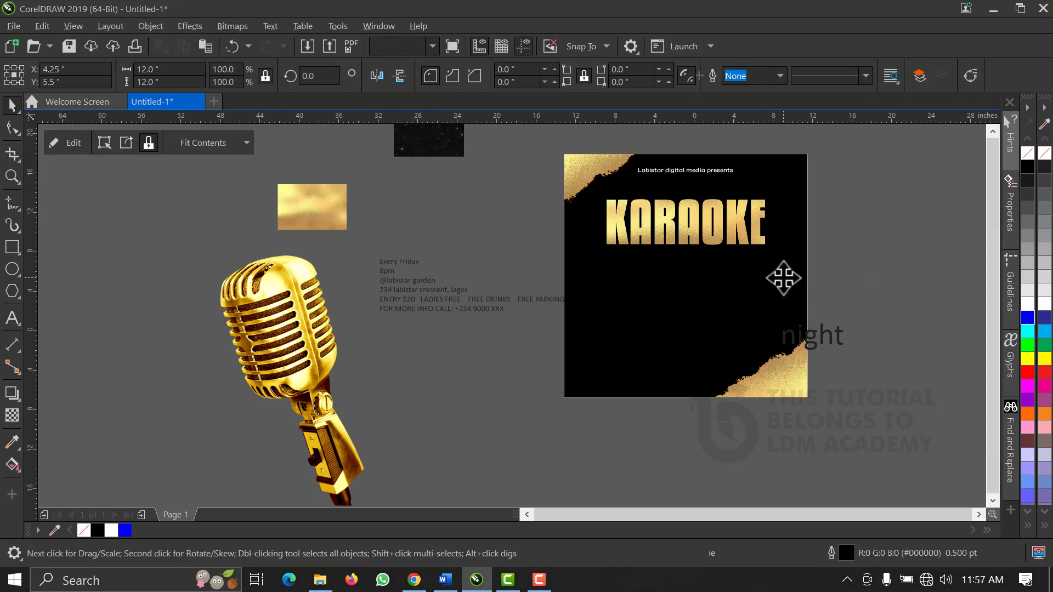
scroll(783, 278, down, 2)
key(z)
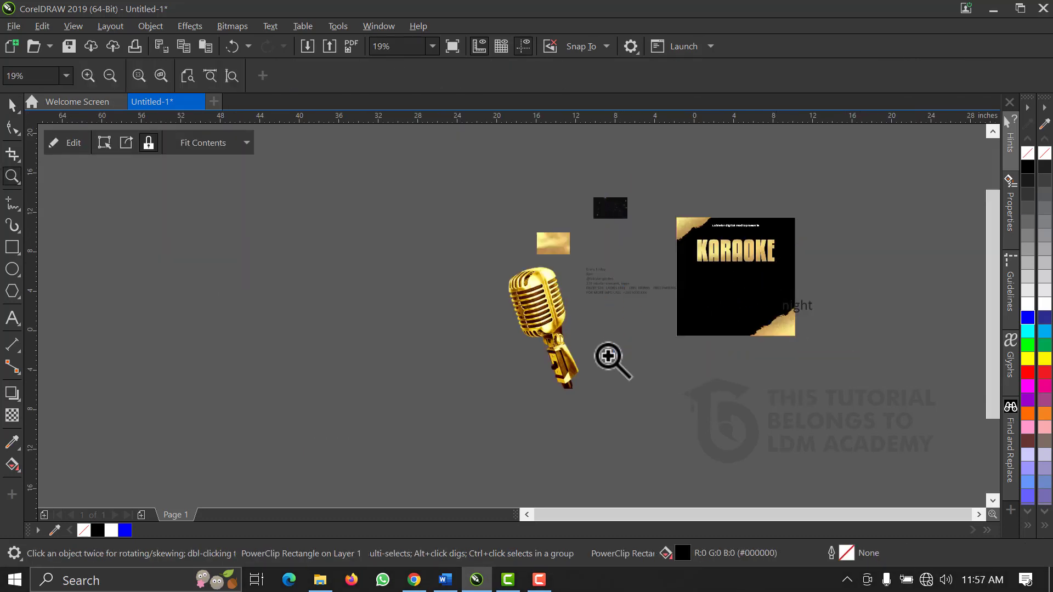
click(609, 357)
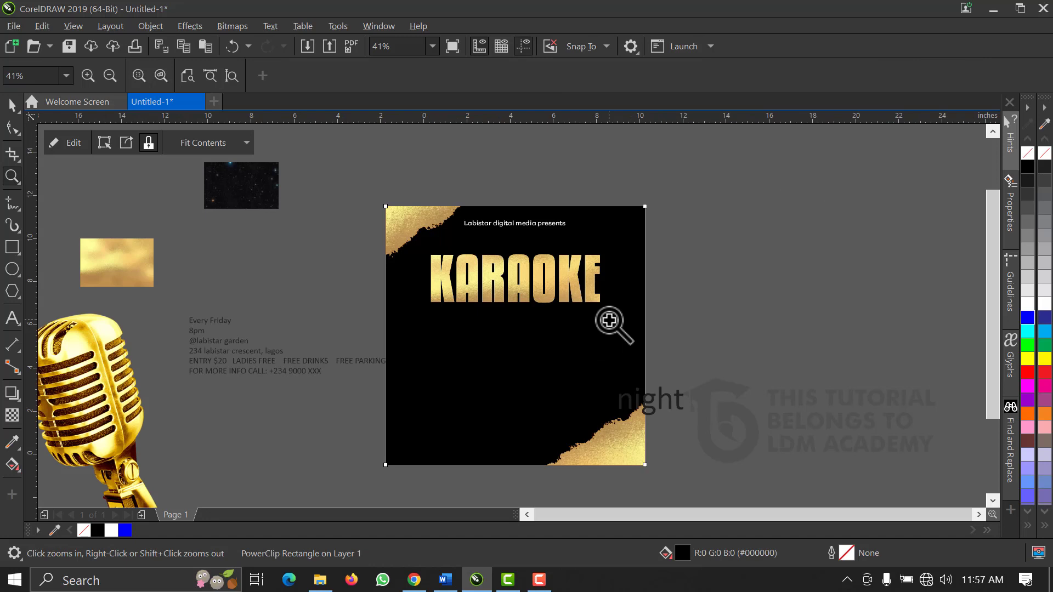
key(space)
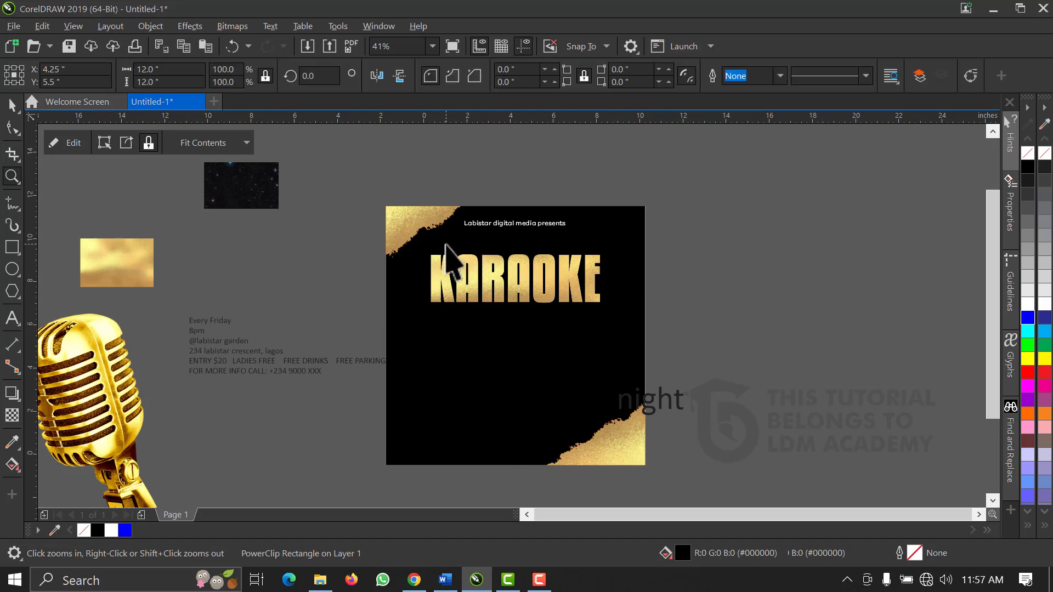
key(Escape)
double_click(510, 432)
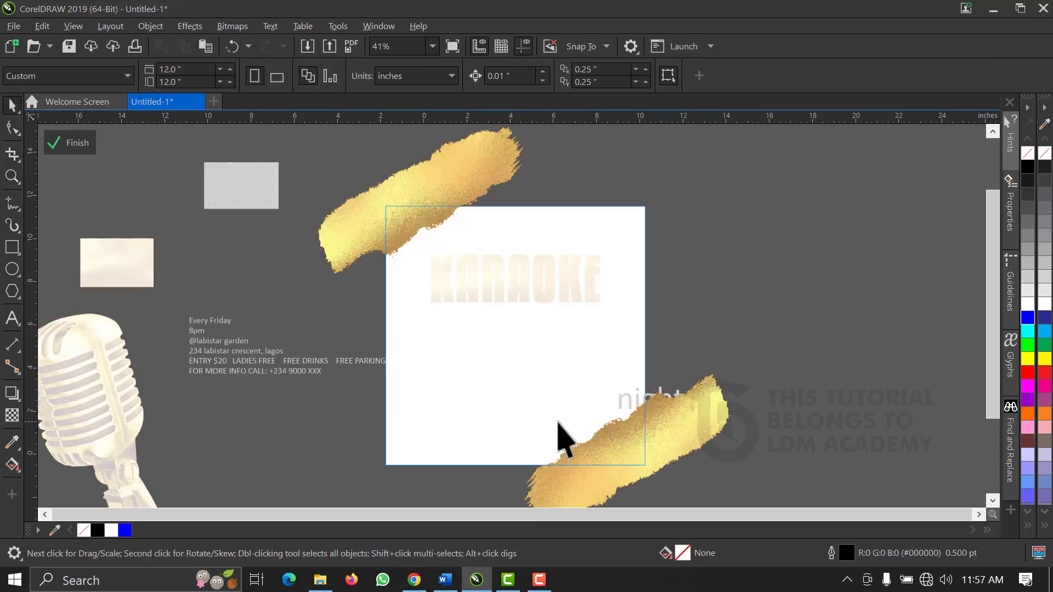
mouse_move(790, 337)
mouse_down()
mouse_move(510, 562)
mouse_move(512, 456)
mouse_move(526, 478)
mouse_up()
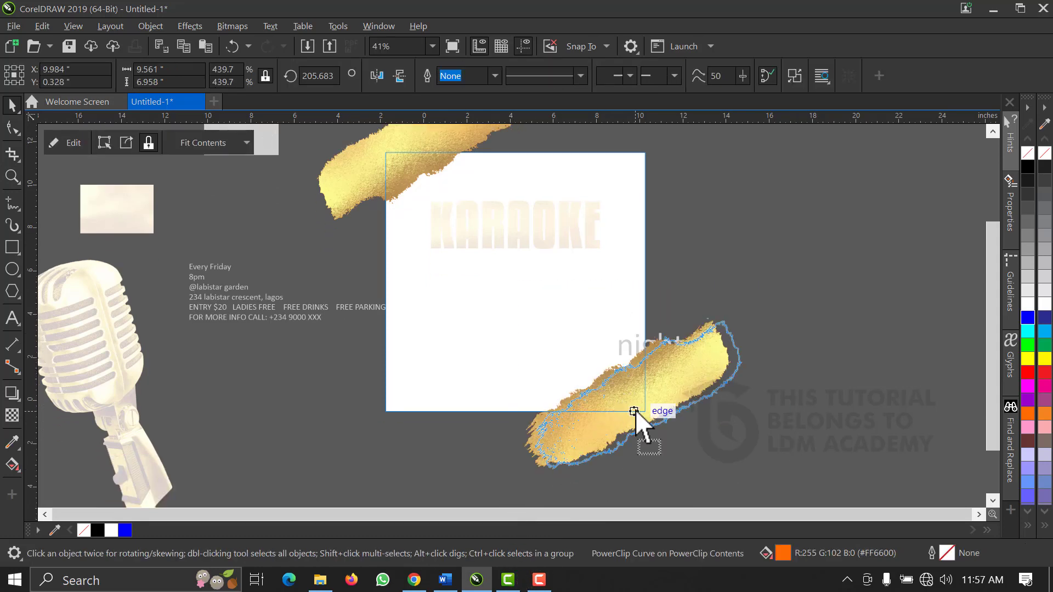
drag(635, 414, 637, 415)
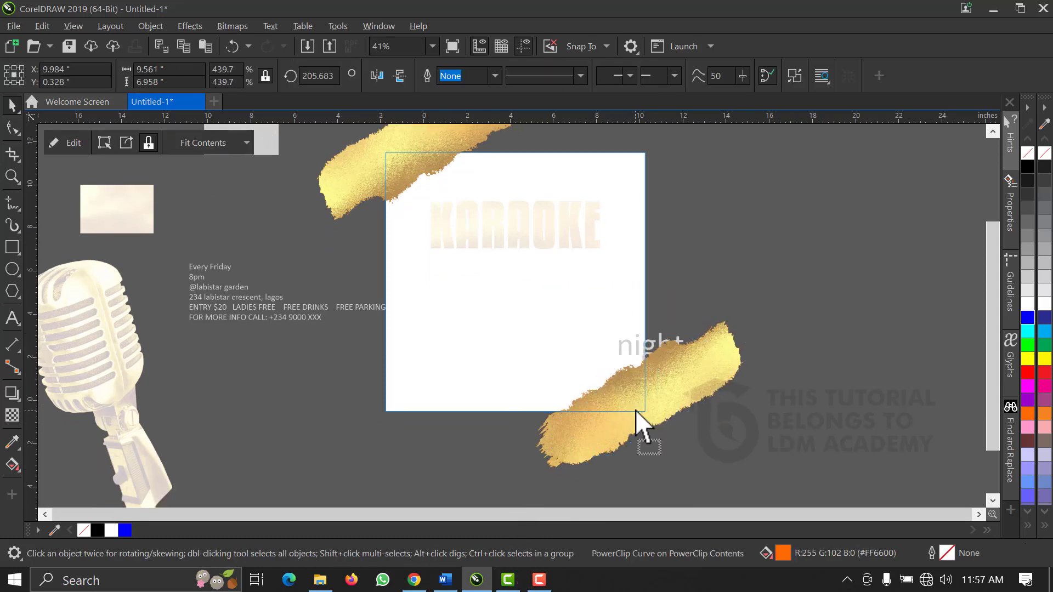
double_click(684, 369)
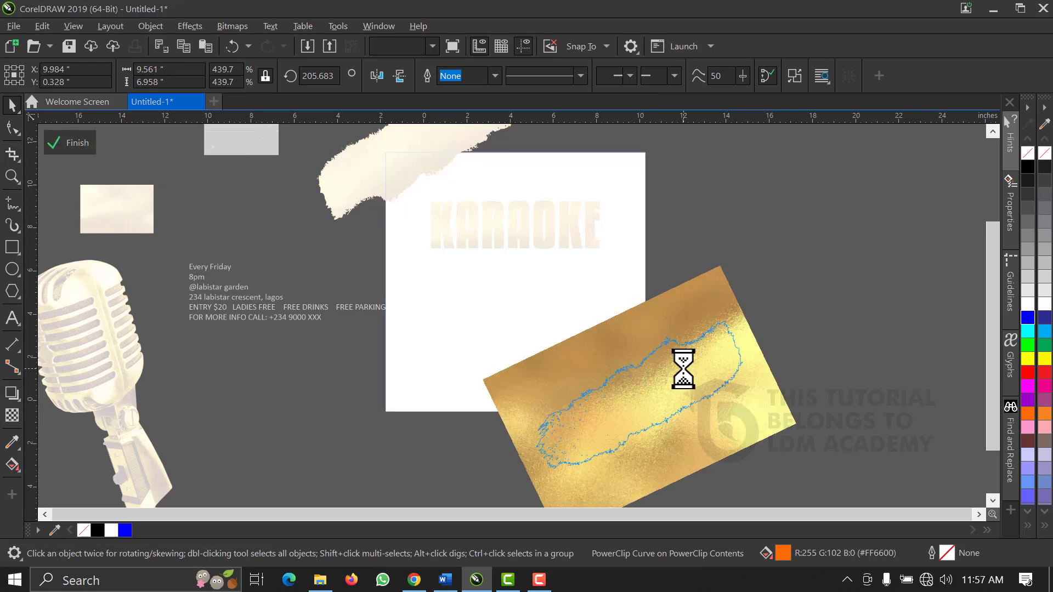
click(69, 143)
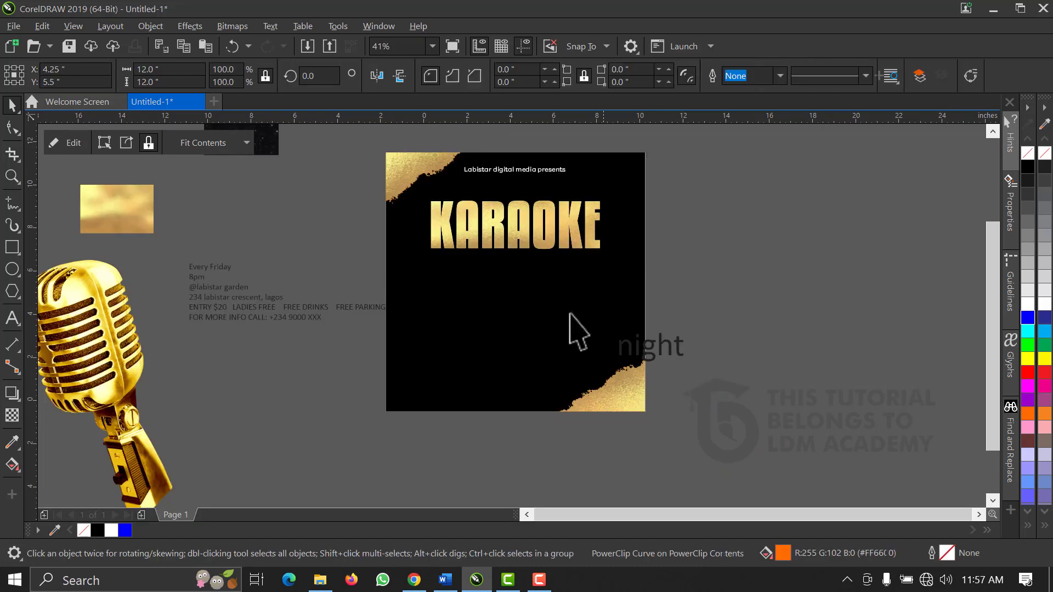
key(Escape)
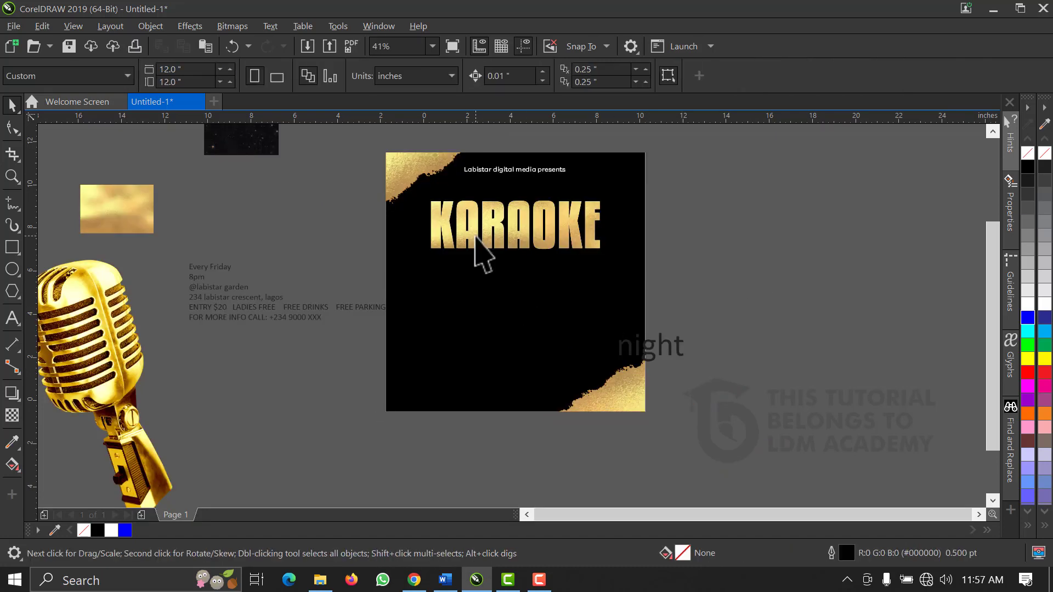
- Duplicate the gold KARAOKE heading directly below the original, at about X 4.4 and Y 6.1 inches
click(469, 226)
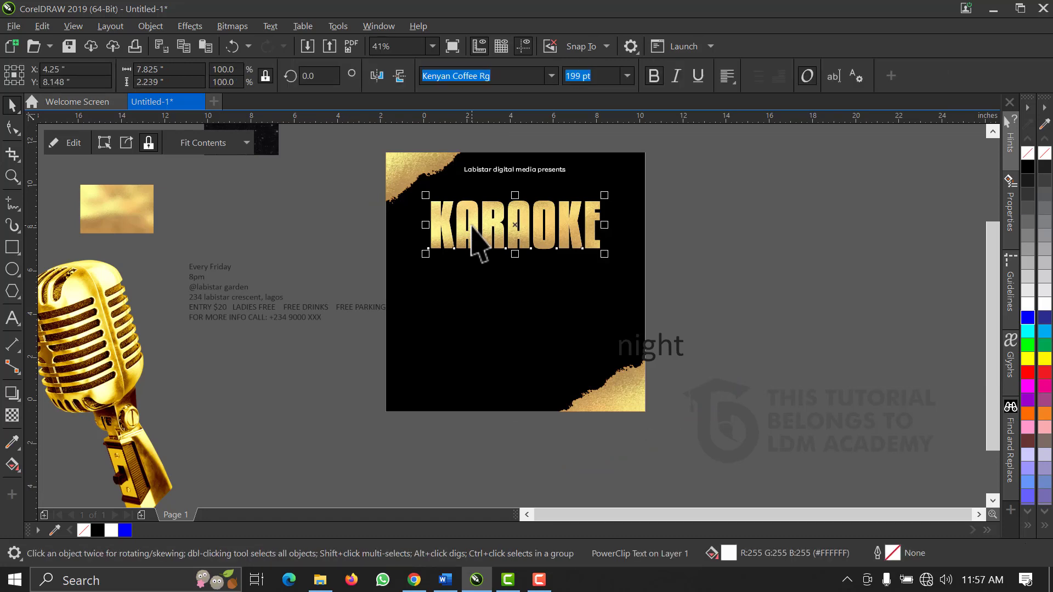
drag(472, 226, 471, 292)
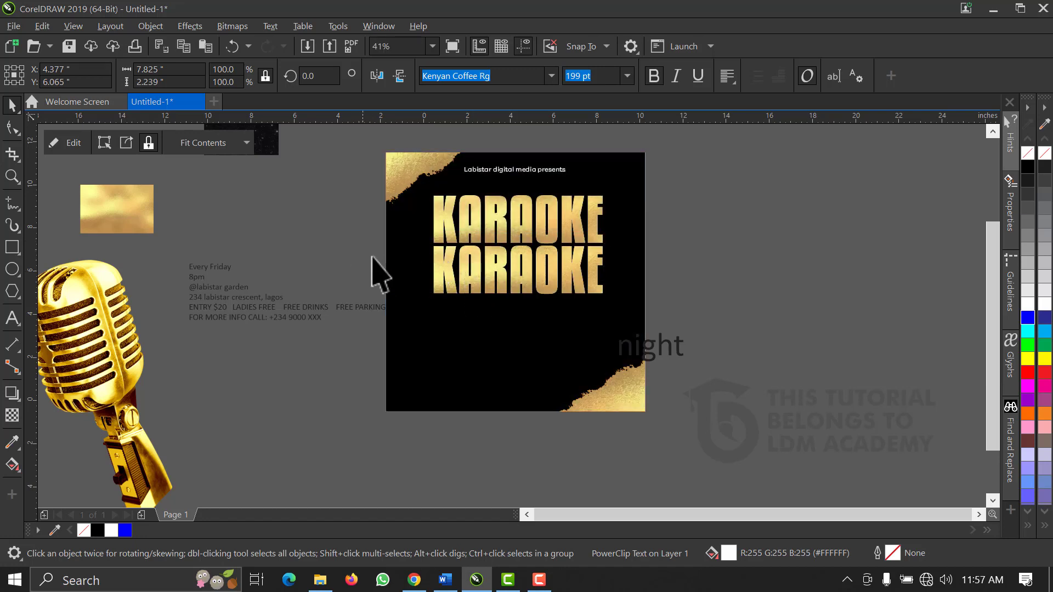
- Move the night text below the KARAOKE headings, enlarge it to about 219 pt, and set its font to Midnight Drive
key(Escape)
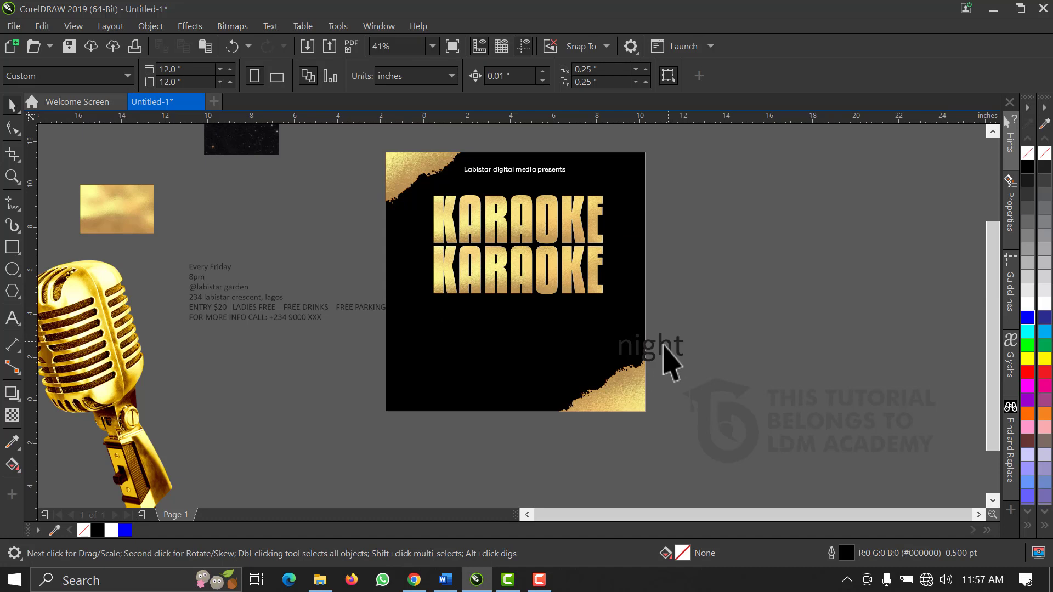
drag(660, 348, 581, 362)
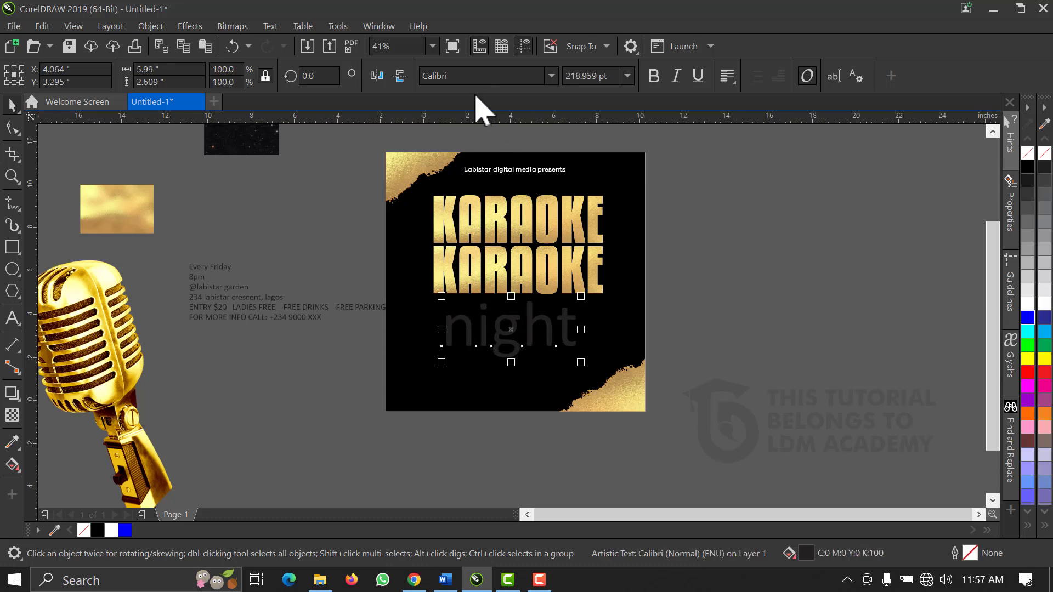
click(550, 77)
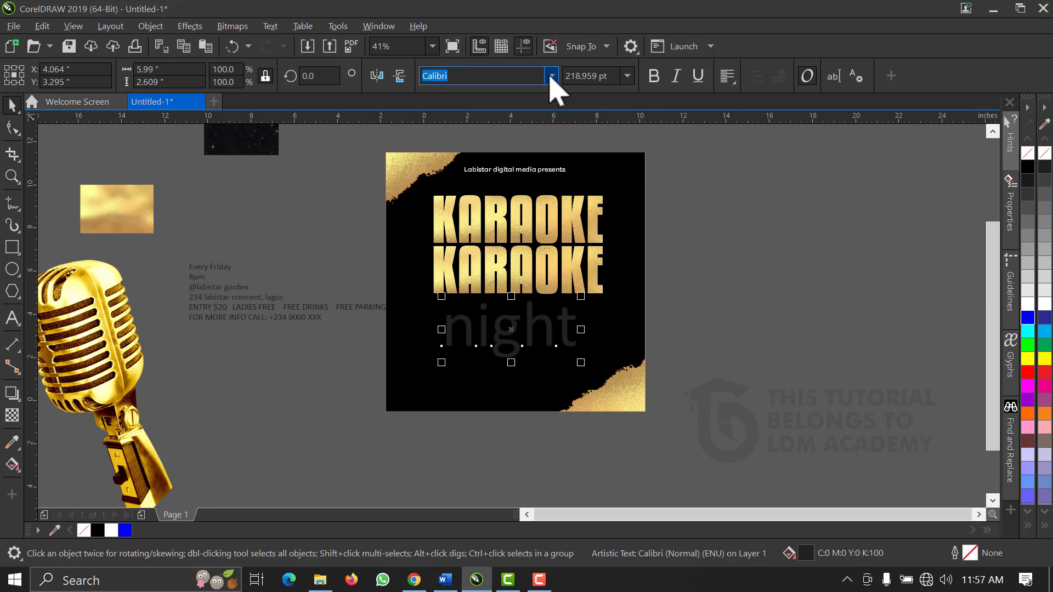
click(551, 77)
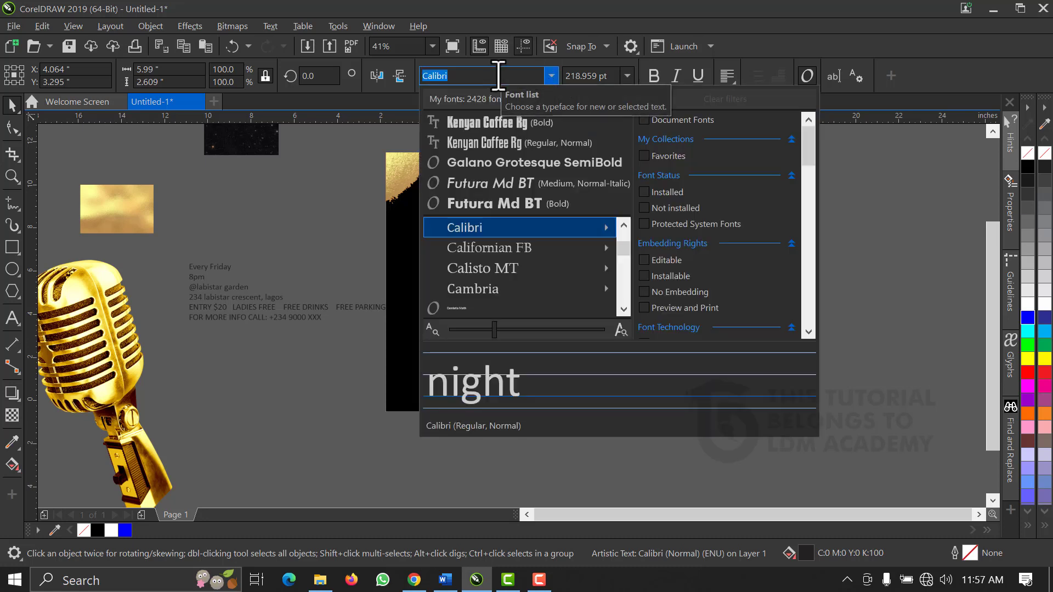
text(midn)
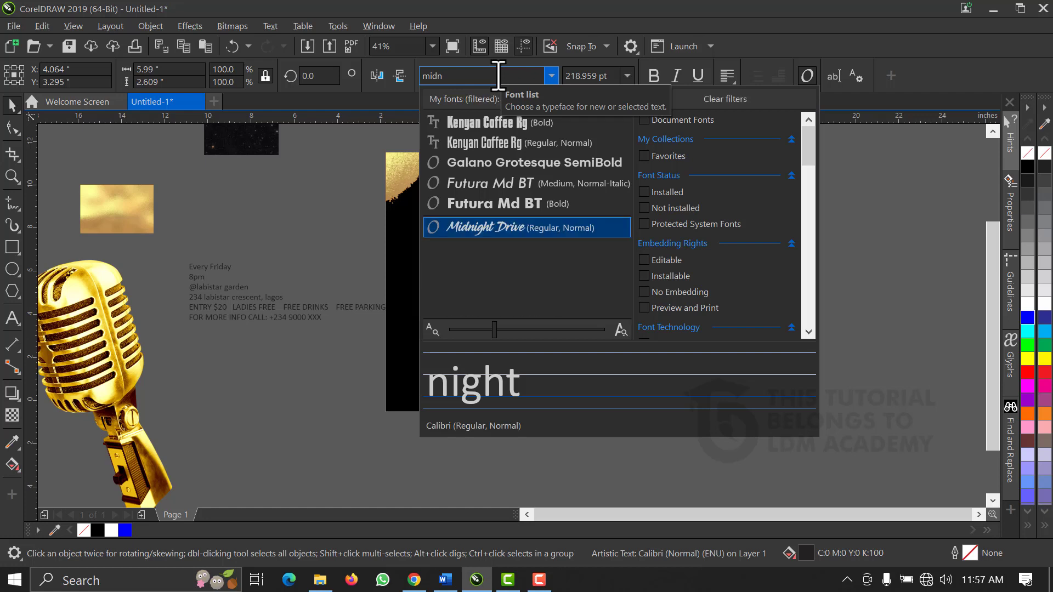
key(Return)
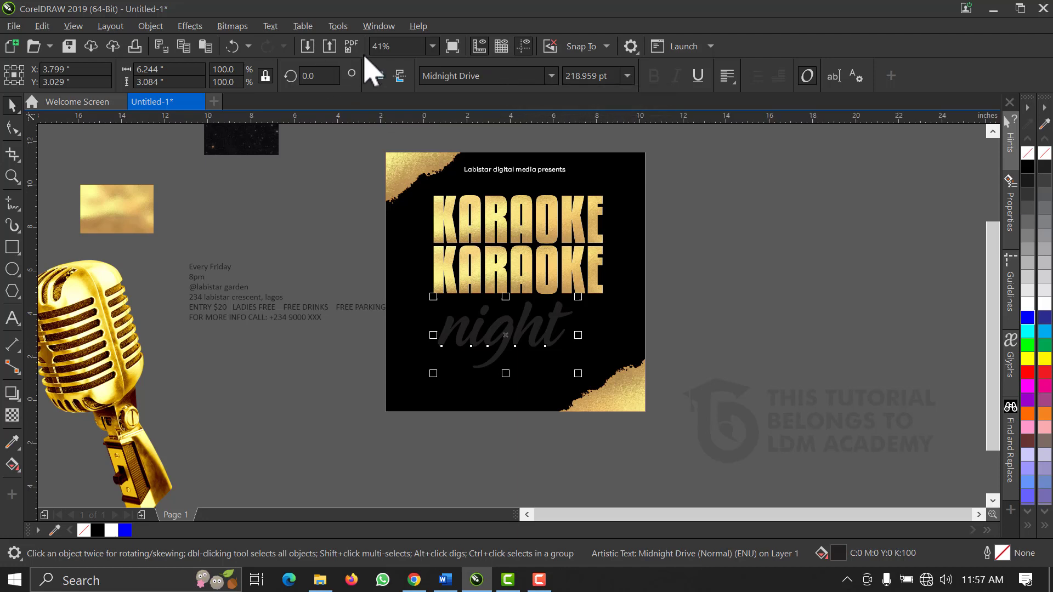
- Change the night text's case to Title Case
click(269, 32)
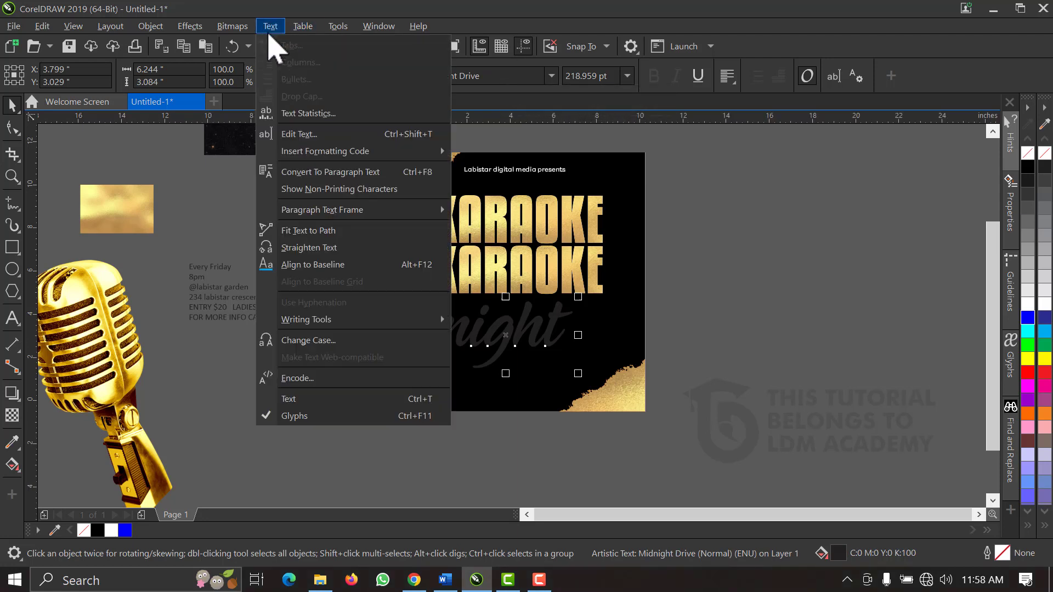
click(329, 341)
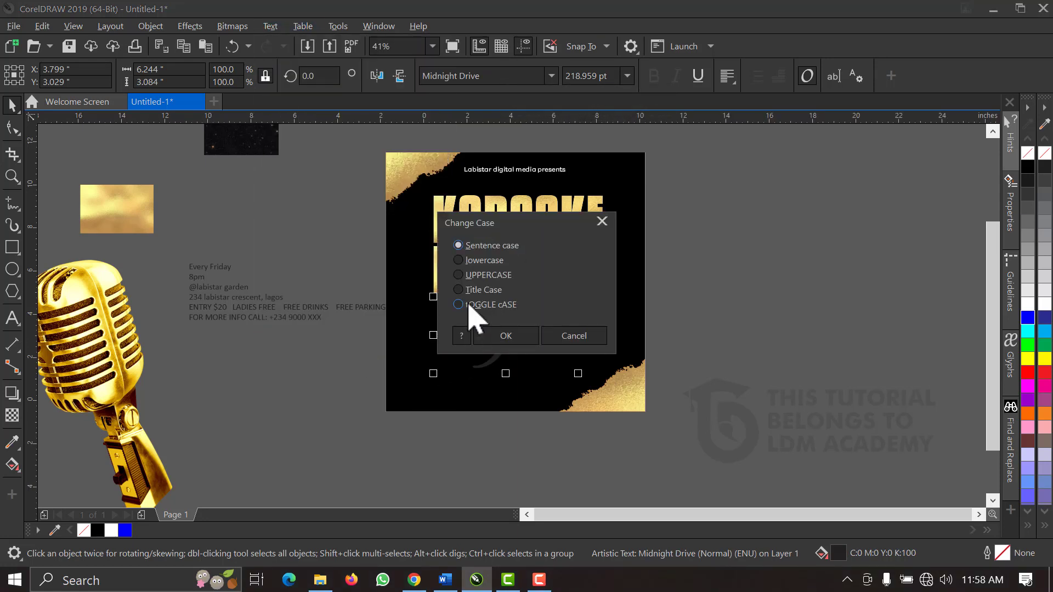
click(465, 294)
click(502, 336)
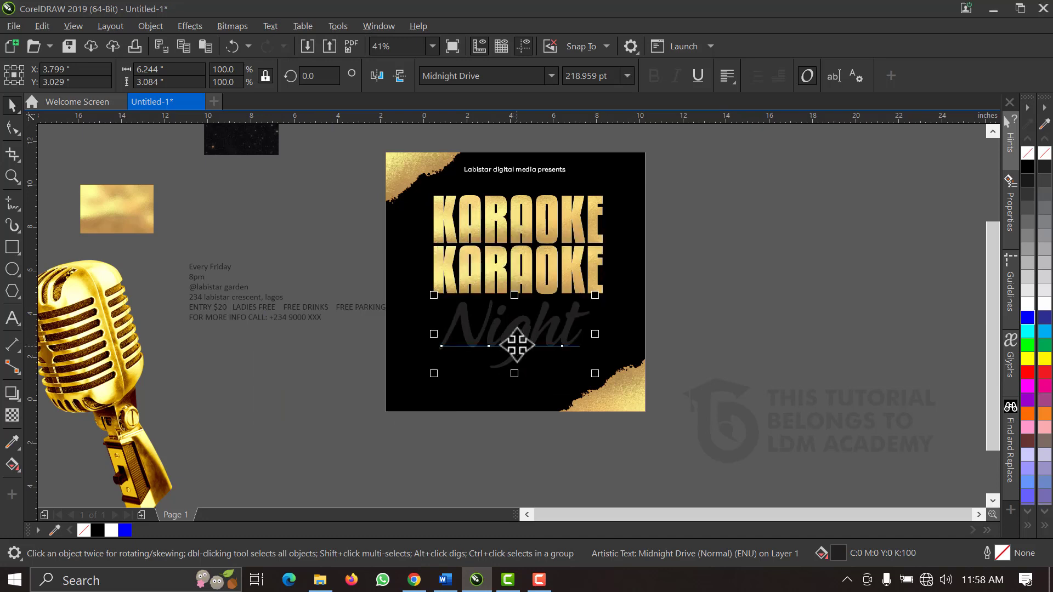
- Overlap the Night text on the lower KARAOKE heading at about X 3.9 and Y 4.8 inches, in front of everything and filled white
drag(517, 345, 510, 308)
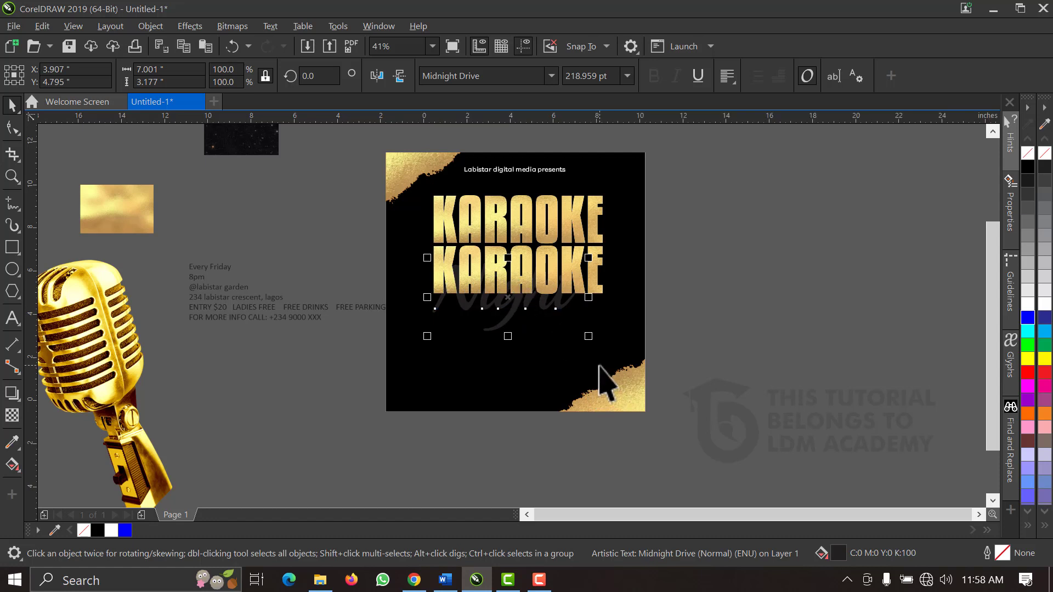
scroll(606, 378, up, 2)
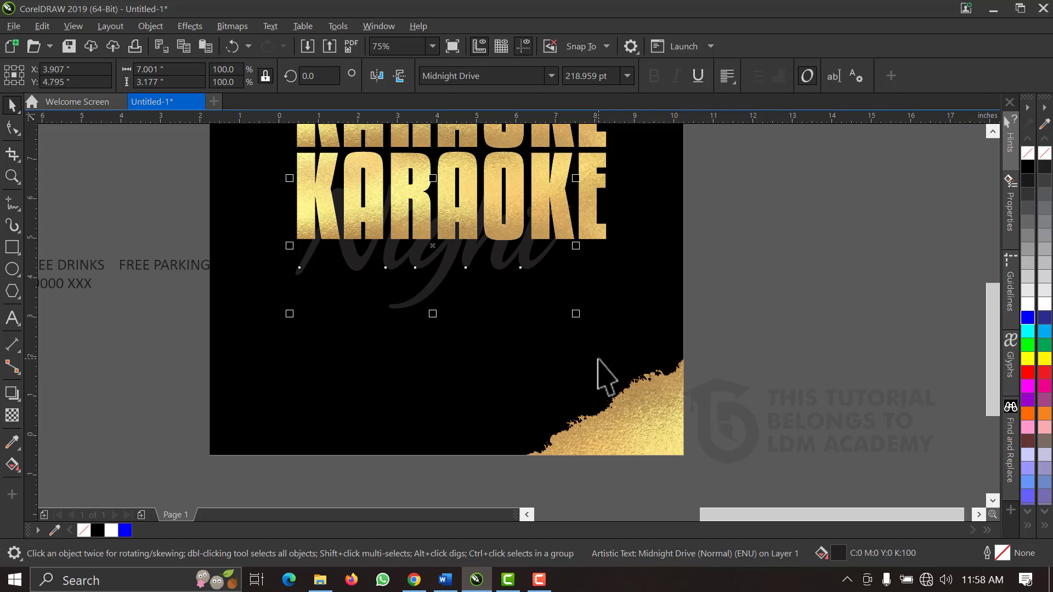
key(shift+Page_Up)
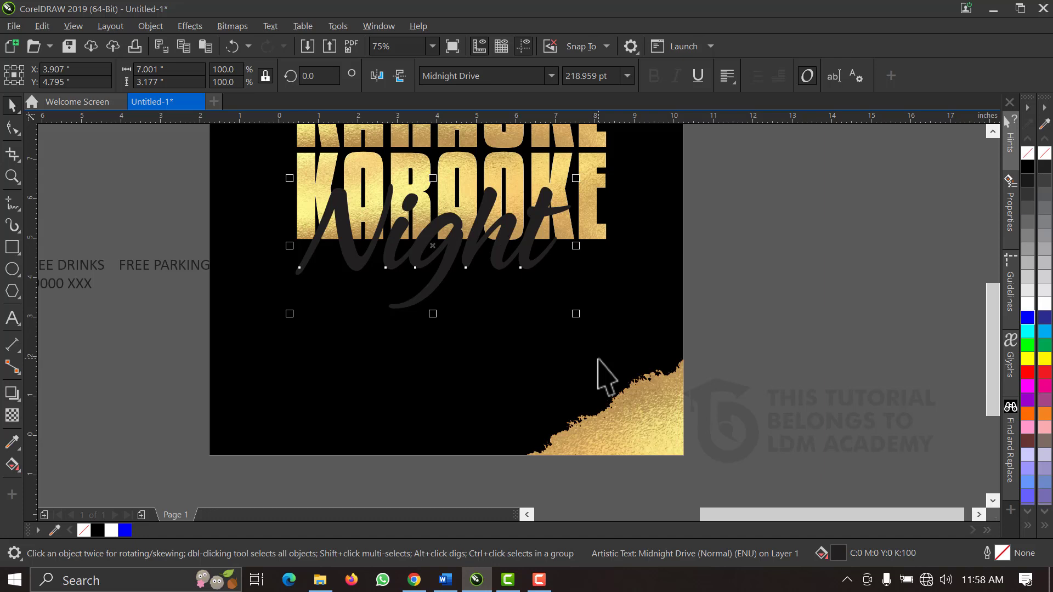
scroll(605, 374, down, 1)
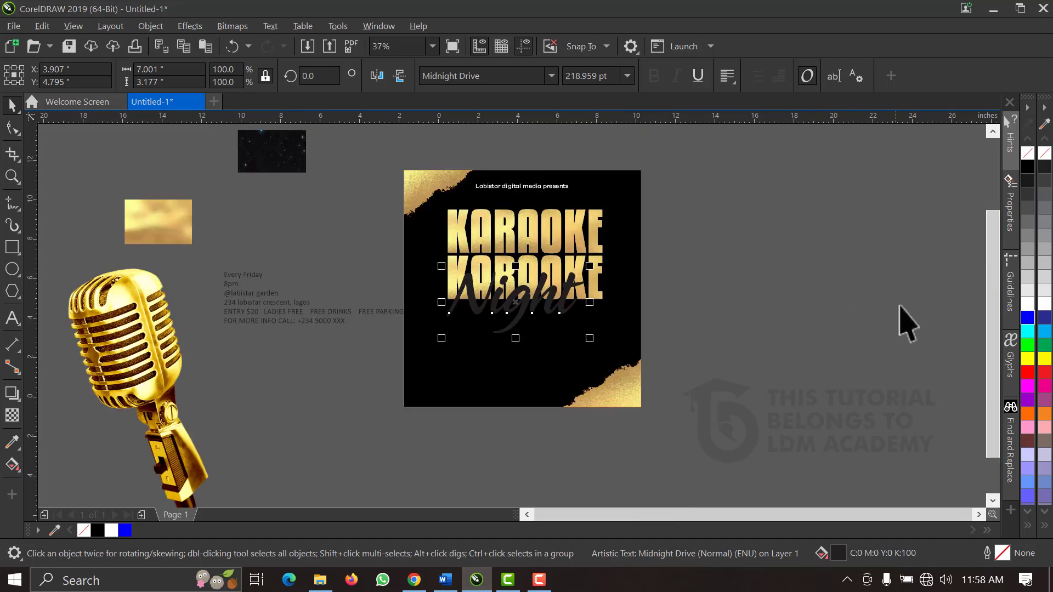
click(1030, 306)
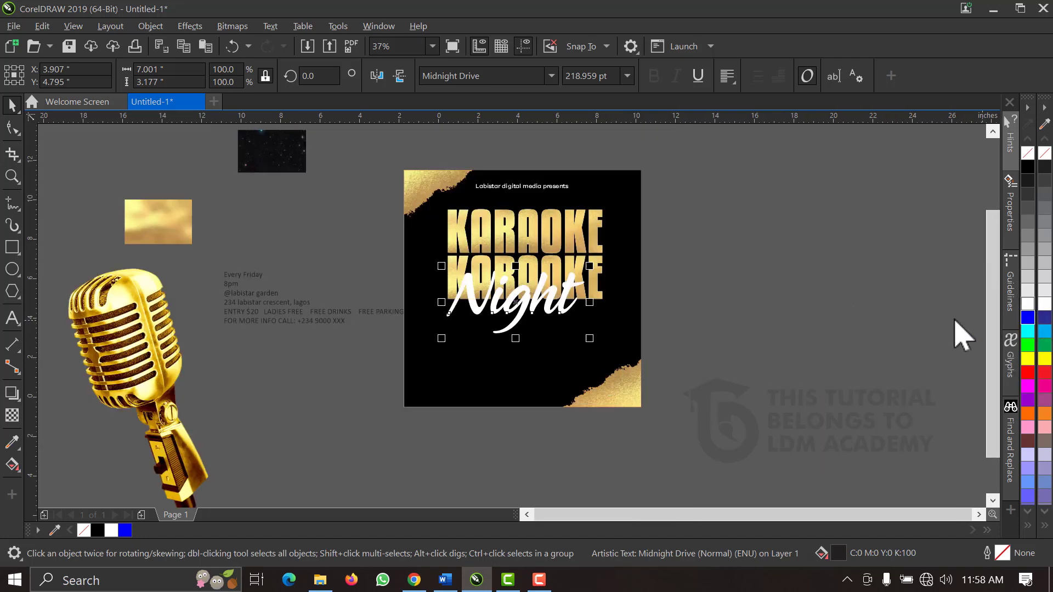
- Move the gold microphone image to the flyer's right edge, at about X 11.23 and Y 4.88 inches
key(z)
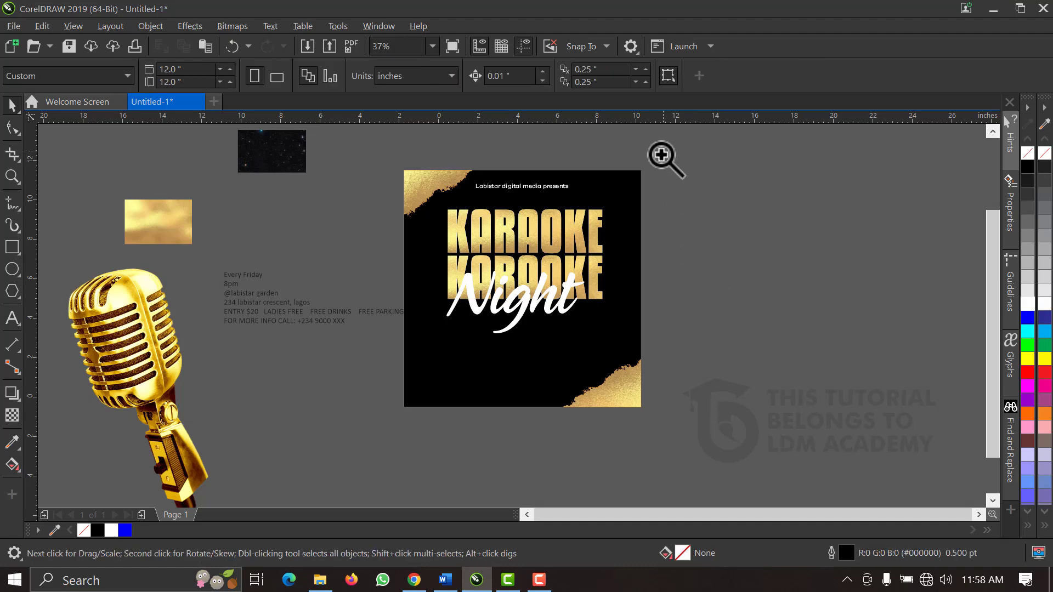
drag(663, 152, 181, 431)
key(space)
drag(110, 404, 825, 267)
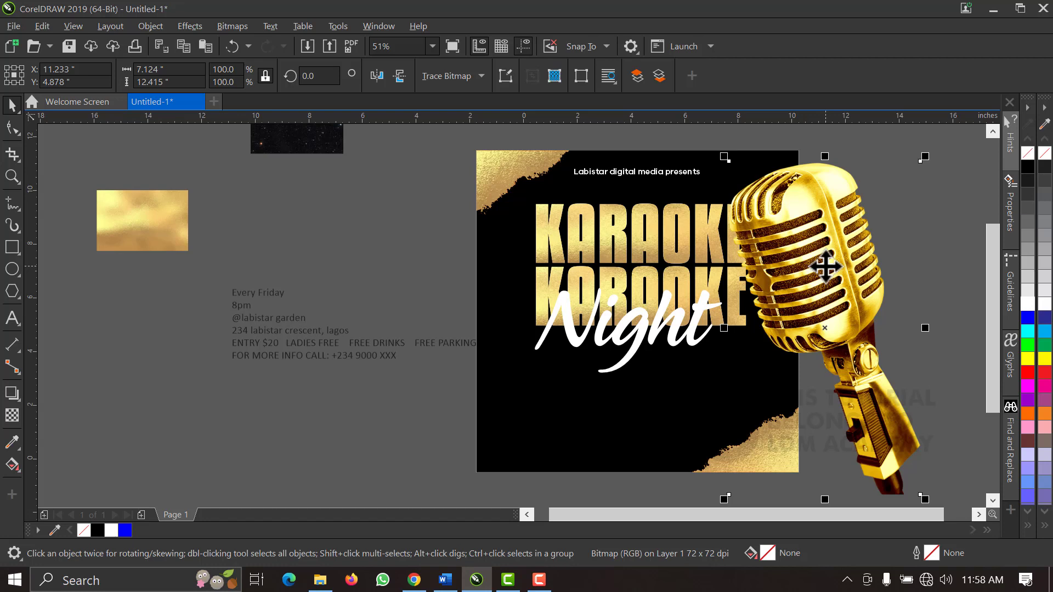
- Add 10 colors from the microphone bitmap to the document color palette
click(901, 139)
click(824, 191)
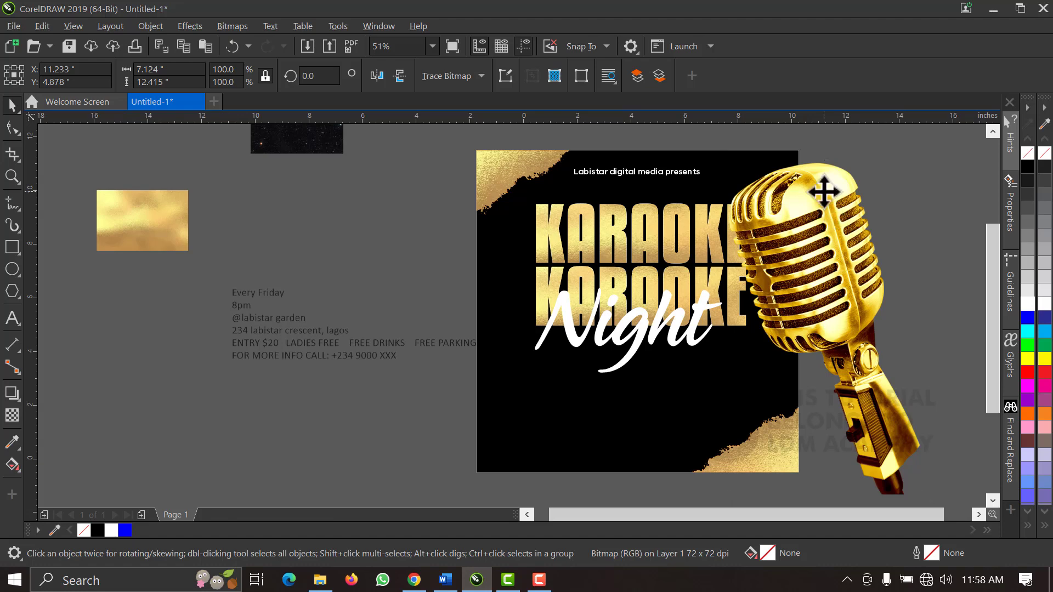
drag(825, 181, 153, 529)
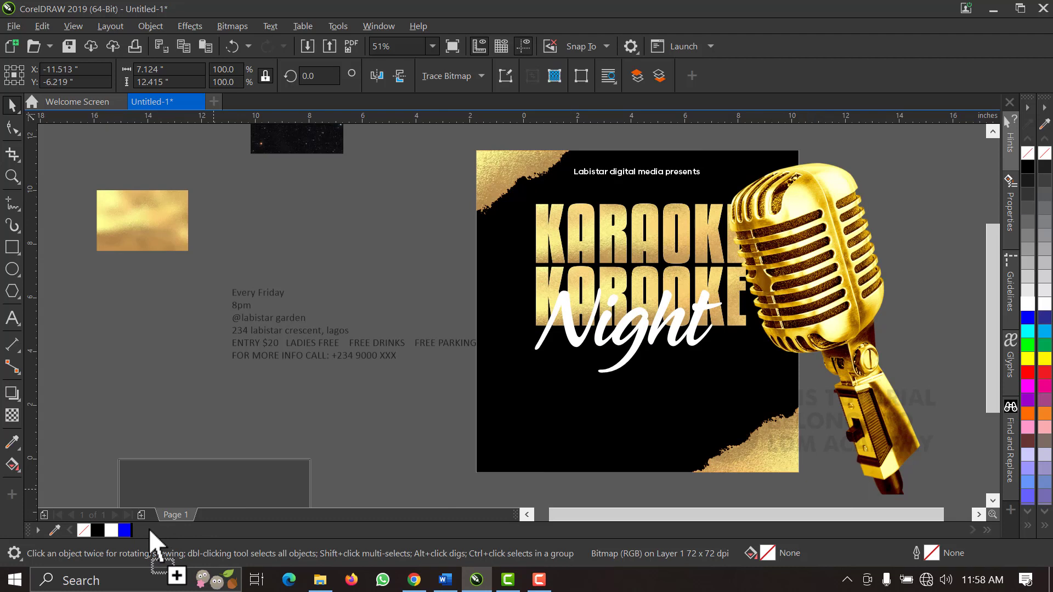
drag(149, 528, 149, 529)
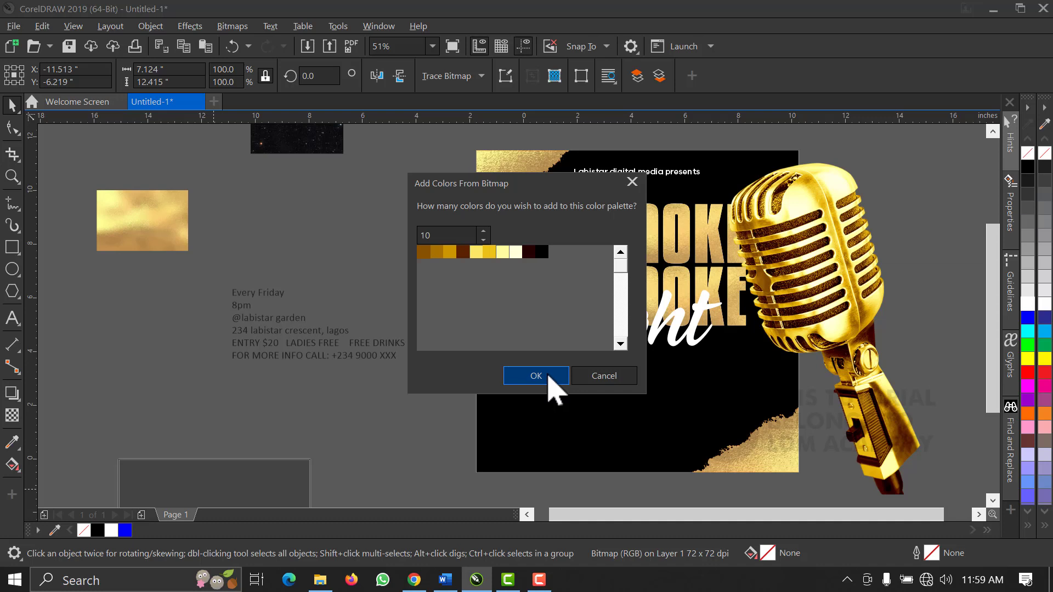
click(549, 379)
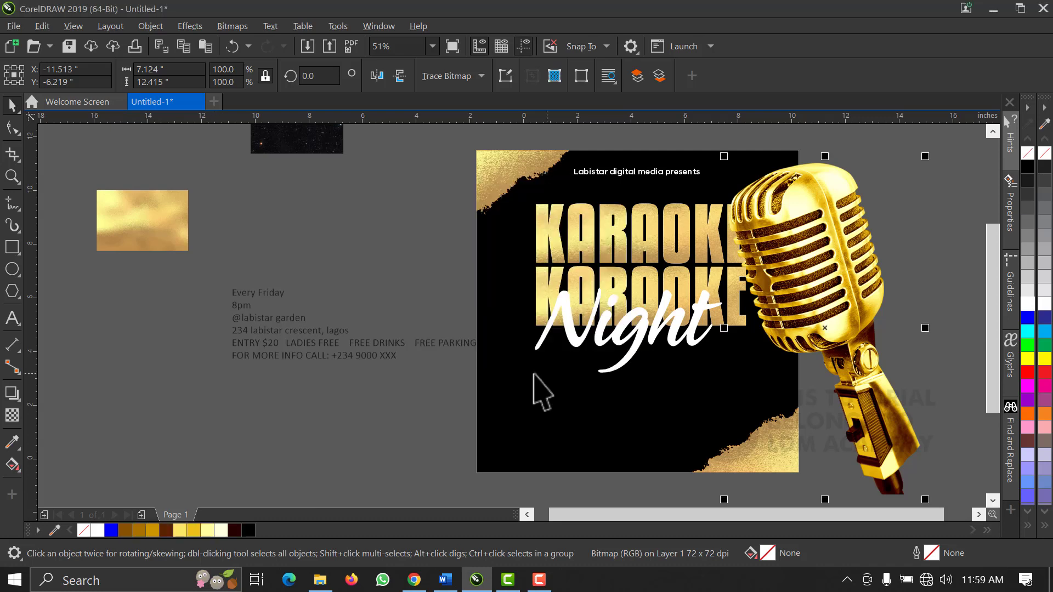
click(404, 351)
- Move the microphone over the headings' right end at about X 9.35 and Y 4.53 inches, and rotate it to about 349 degrees
click(839, 244)
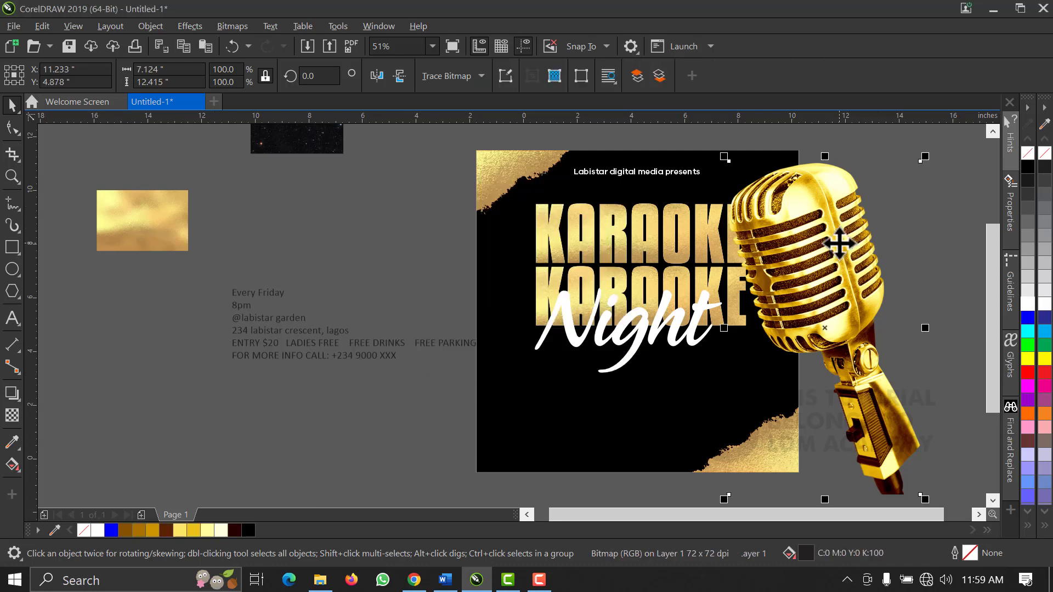
click(890, 236)
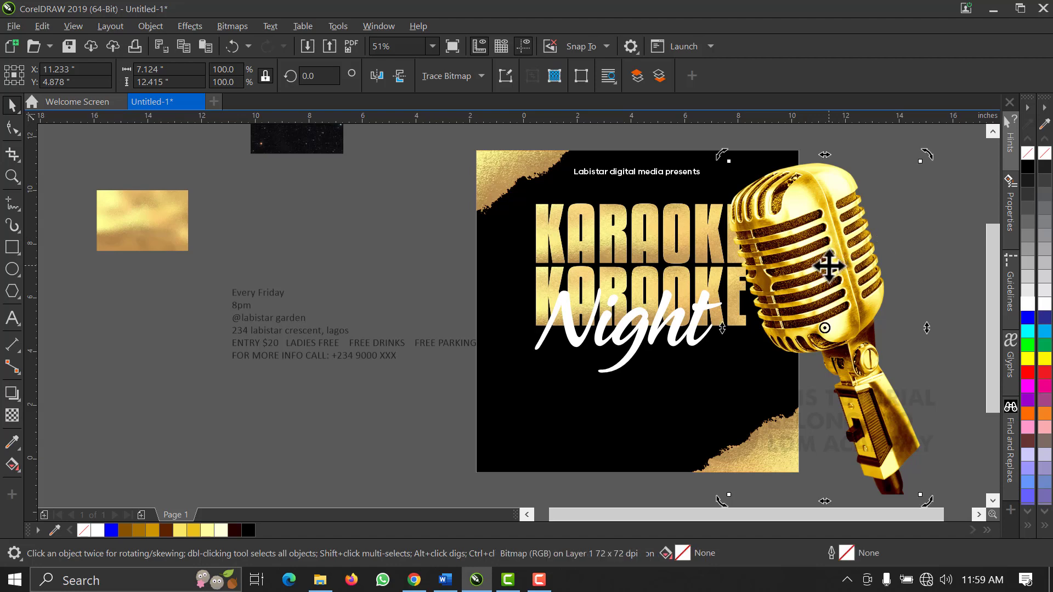
drag(828, 266, 777, 274)
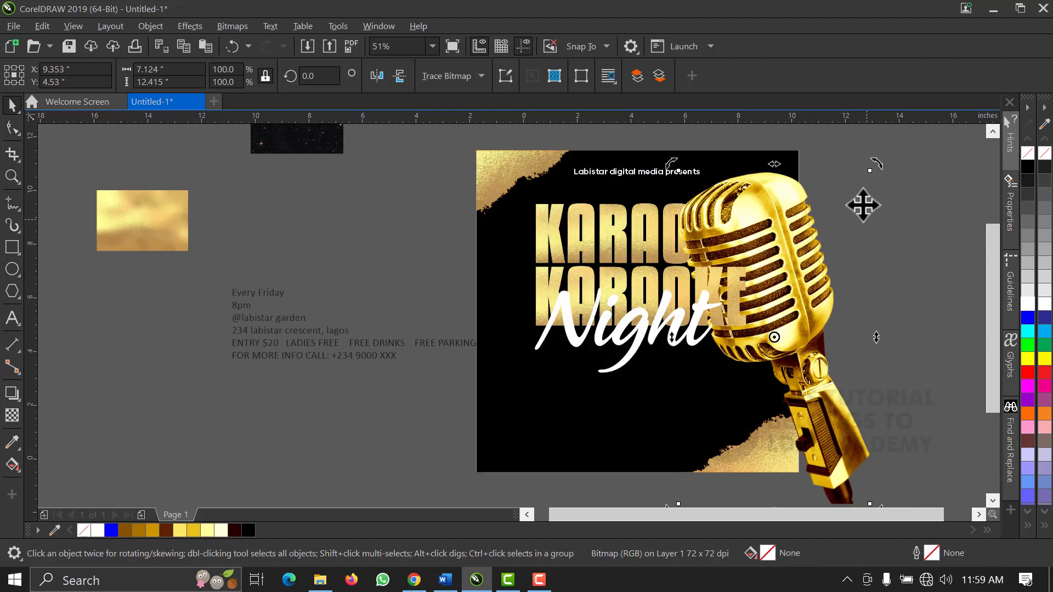
drag(877, 165, 914, 203)
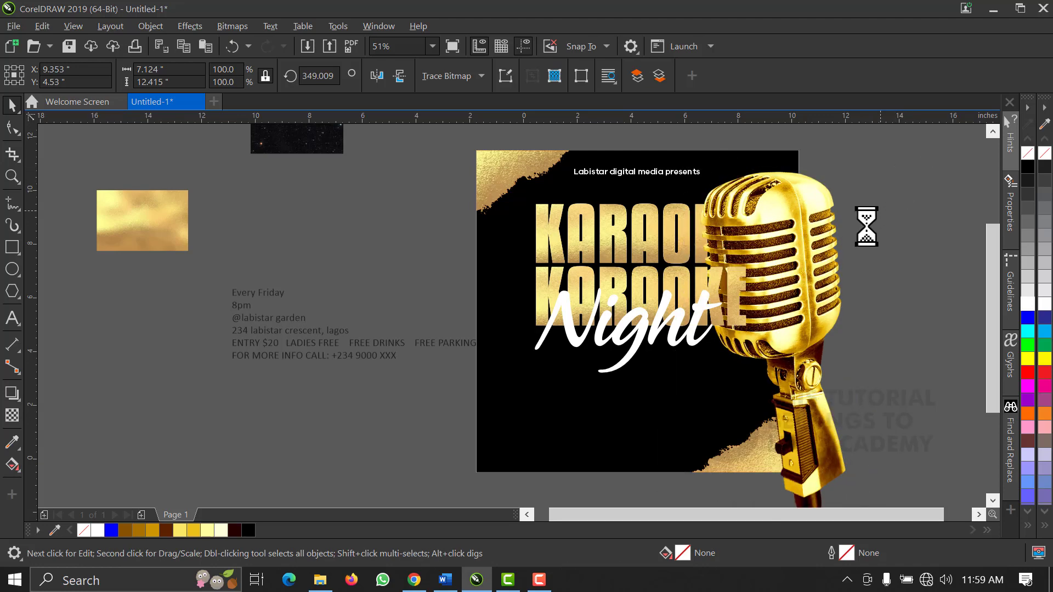
- Scale the microphone down to about 83.9% and place it lower on the flyer, at about X 8.62 and Y 2.68 inches
drag(787, 263, 765, 307)
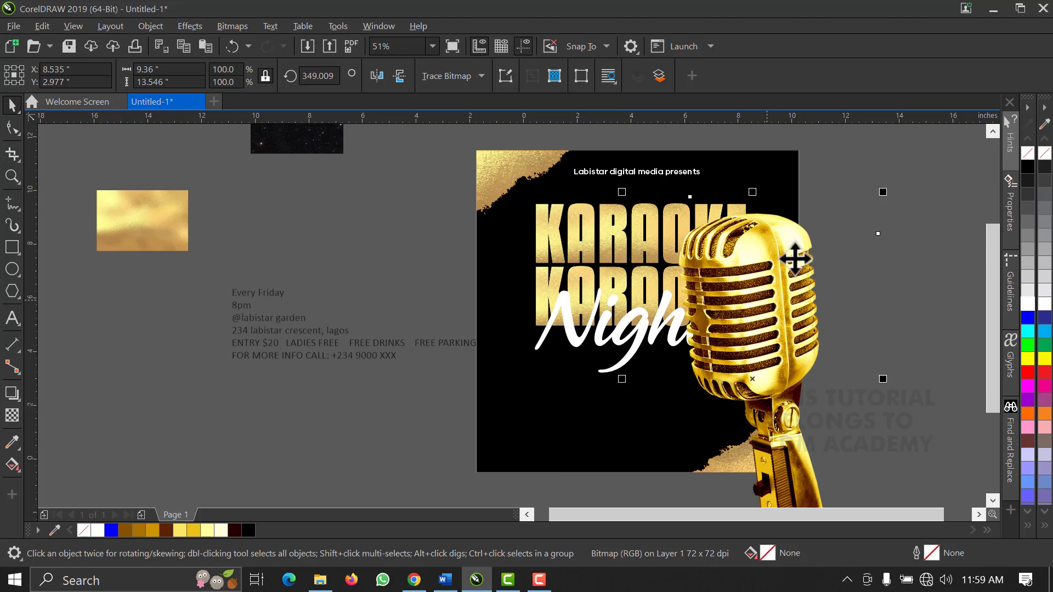
drag(883, 192, 839, 235)
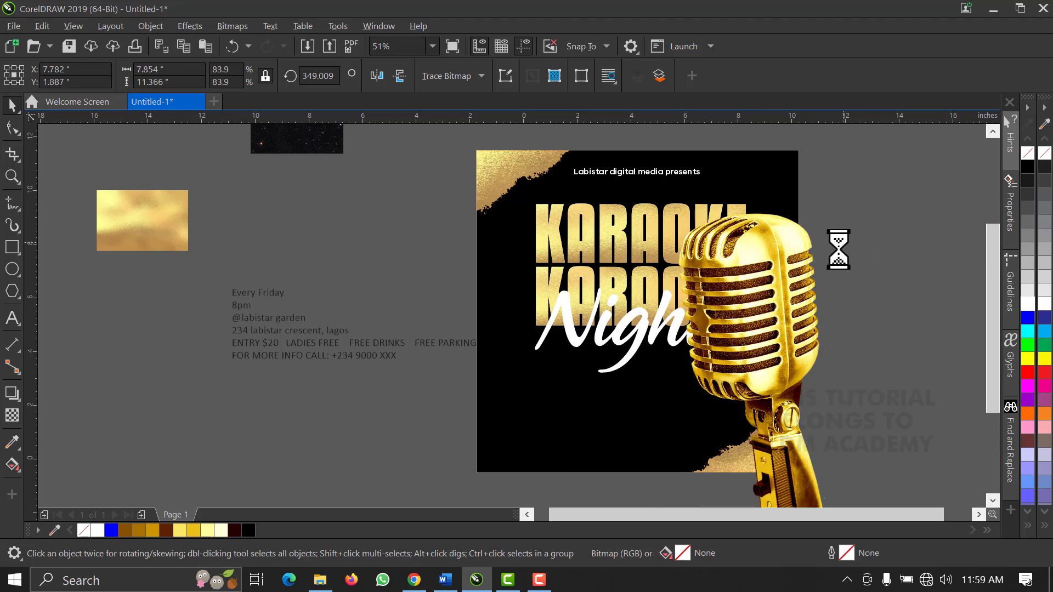
drag(731, 332, 741, 300)
drag(735, 343, 742, 357)
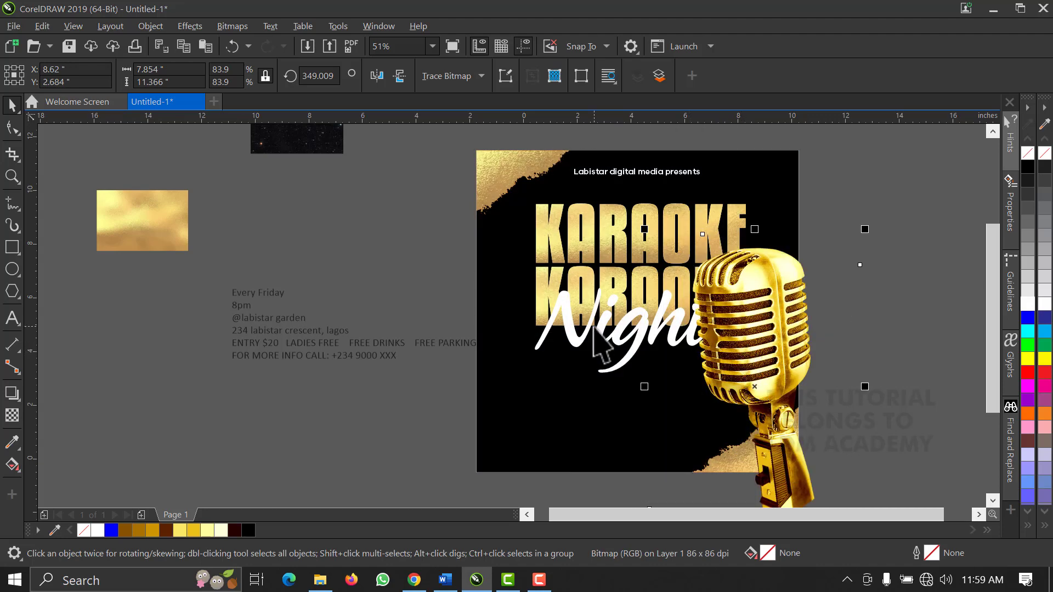
- Group both KARAOKE headings with the Night text and center the group horizontally on the black square
drag(887, 181, 498, 399)
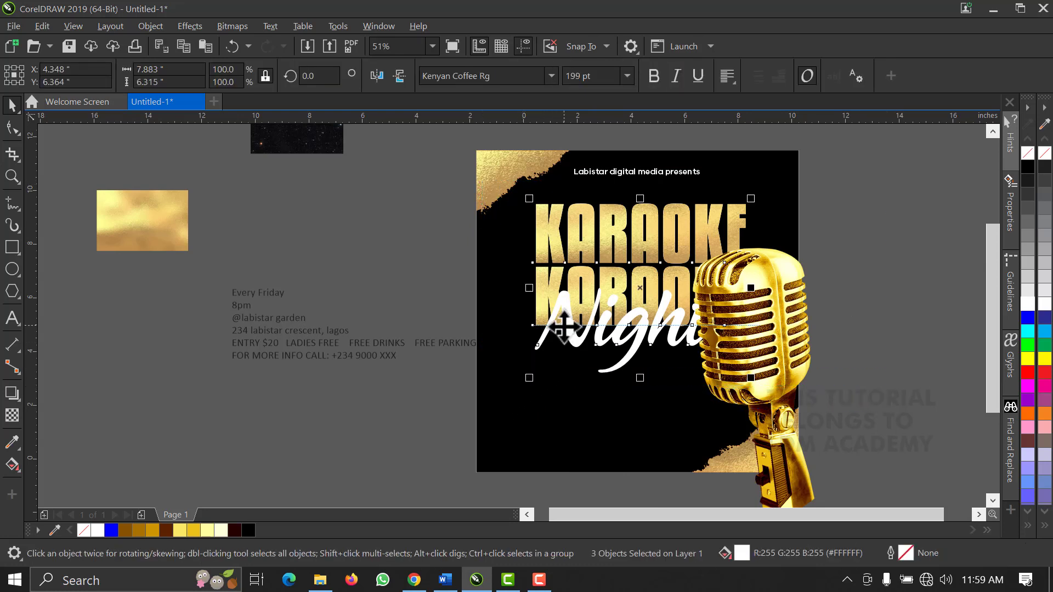
click(494, 313)
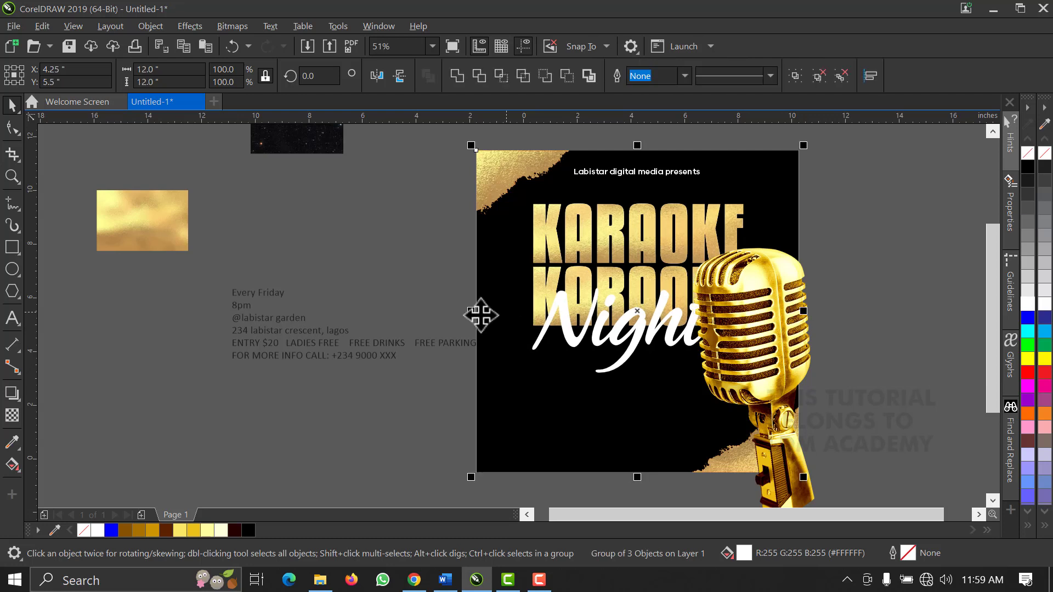
click(558, 333)
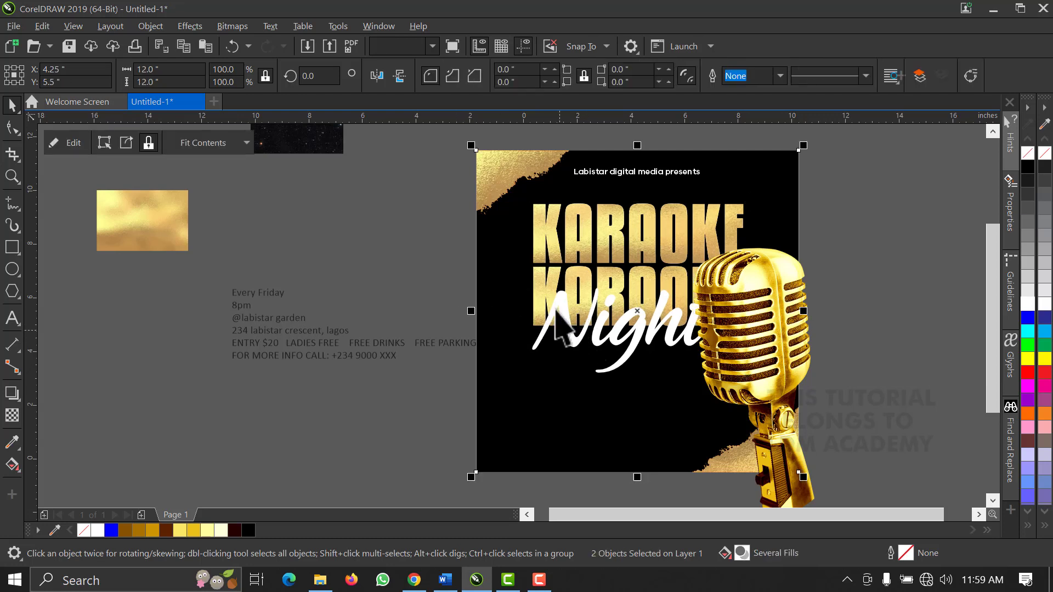
click(556, 314)
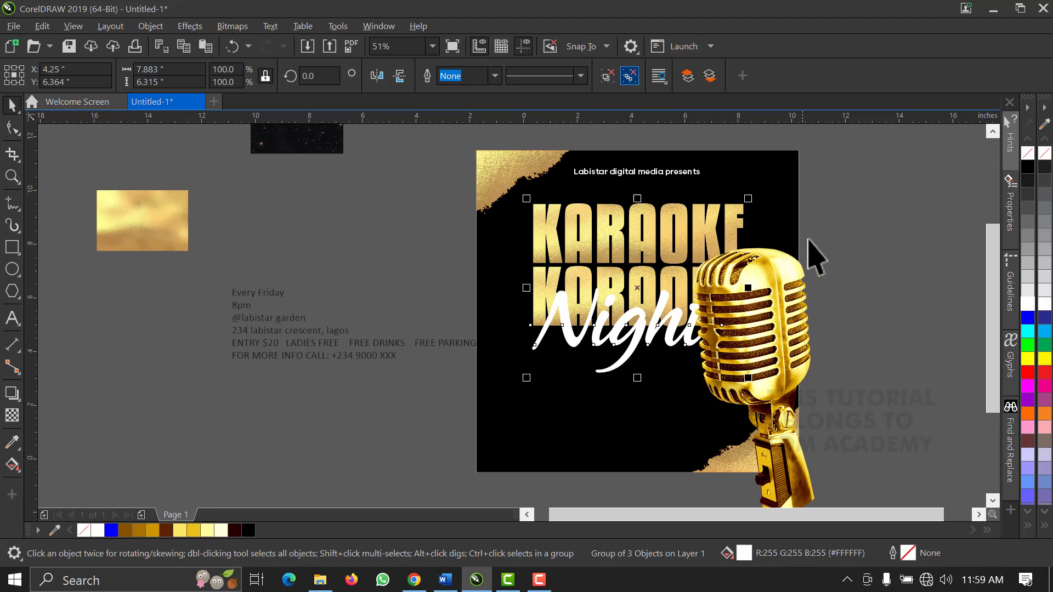
- Shift the microphone right to about X 9.07 and Y 2.75 inches, and move the Night text alone slightly left and down
click(782, 288)
drag(786, 295, 793, 294)
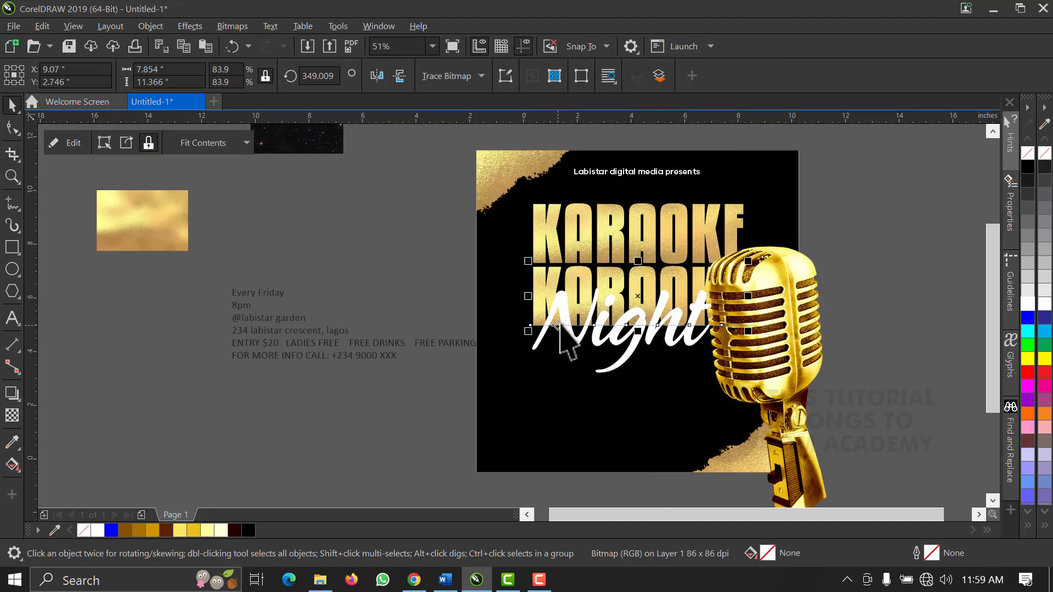
click(571, 341)
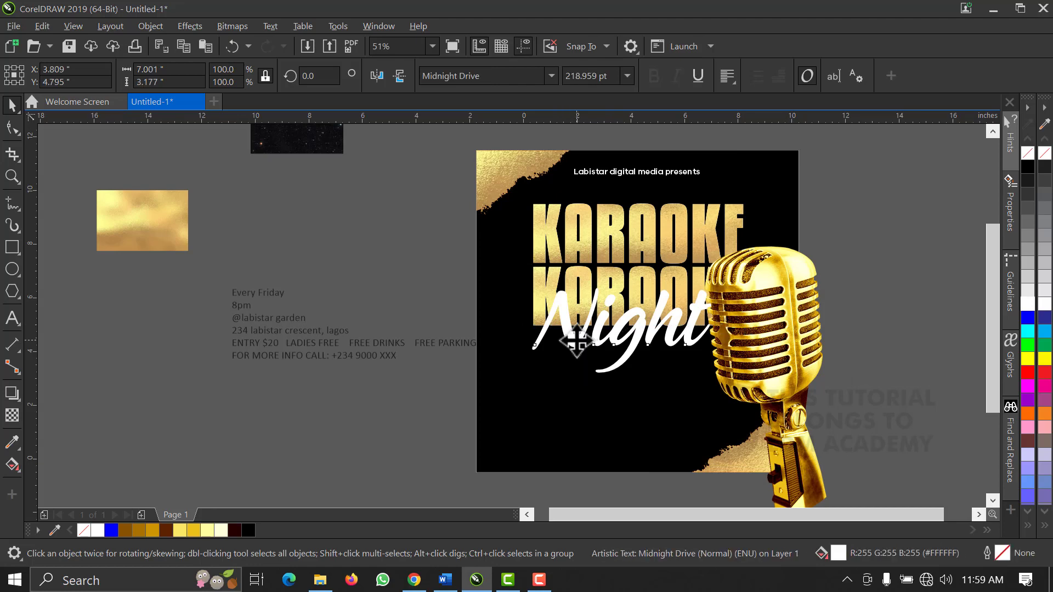
mouse_move(576, 341)
mouse_down()
mouse_move(580, 362)
mouse_move(578, 353)
mouse_up()
click(803, 325)
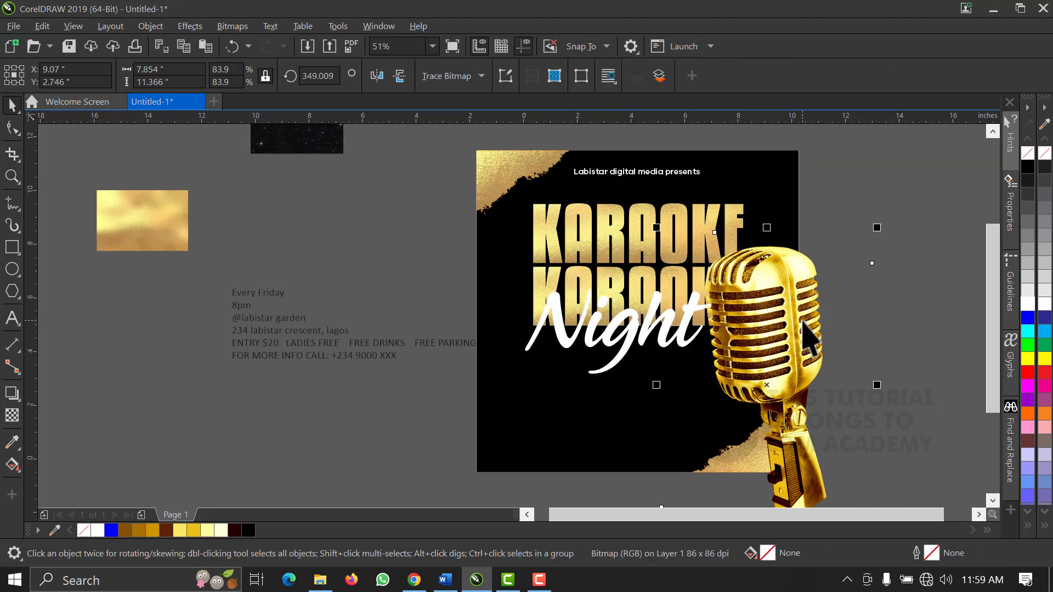
click(13, 129)
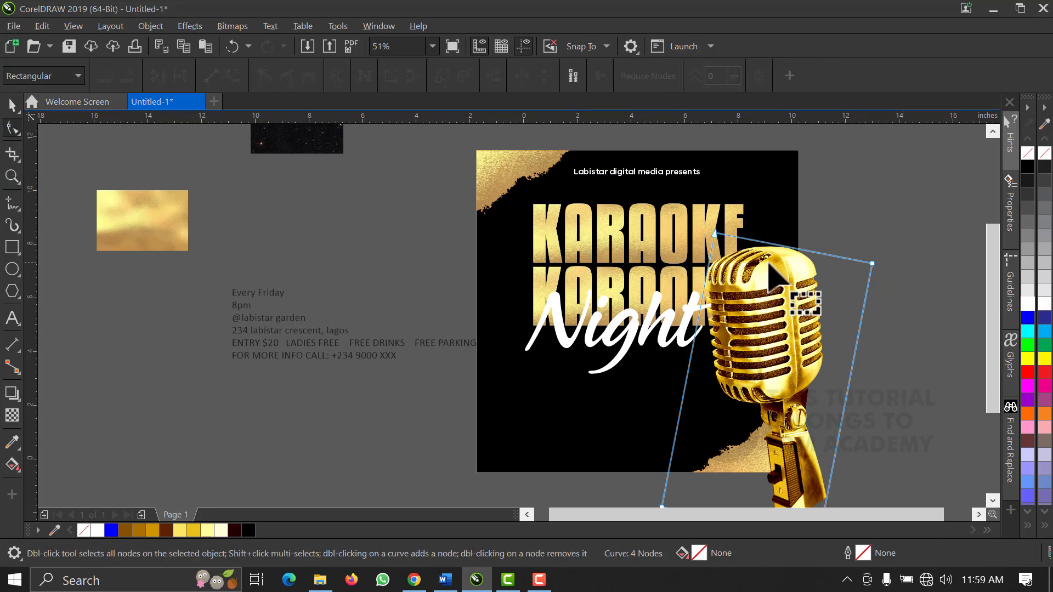
key(space)
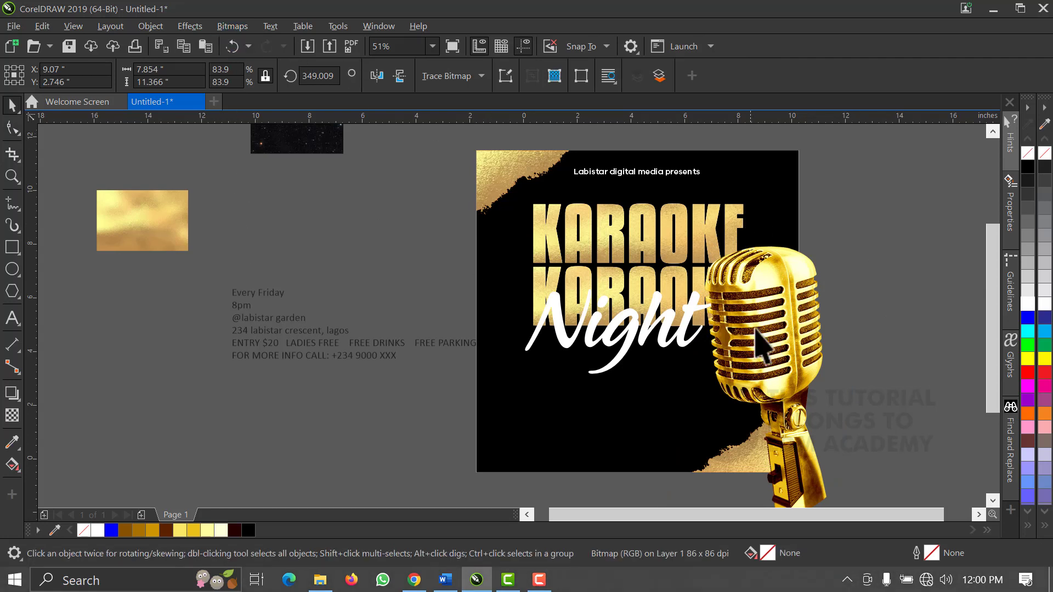
key(Escape)
- Convert the rotated microphone to a 400 dpi RGB Color (24-bit) bitmap with anti-aliasing and a transparent background
click(678, 278)
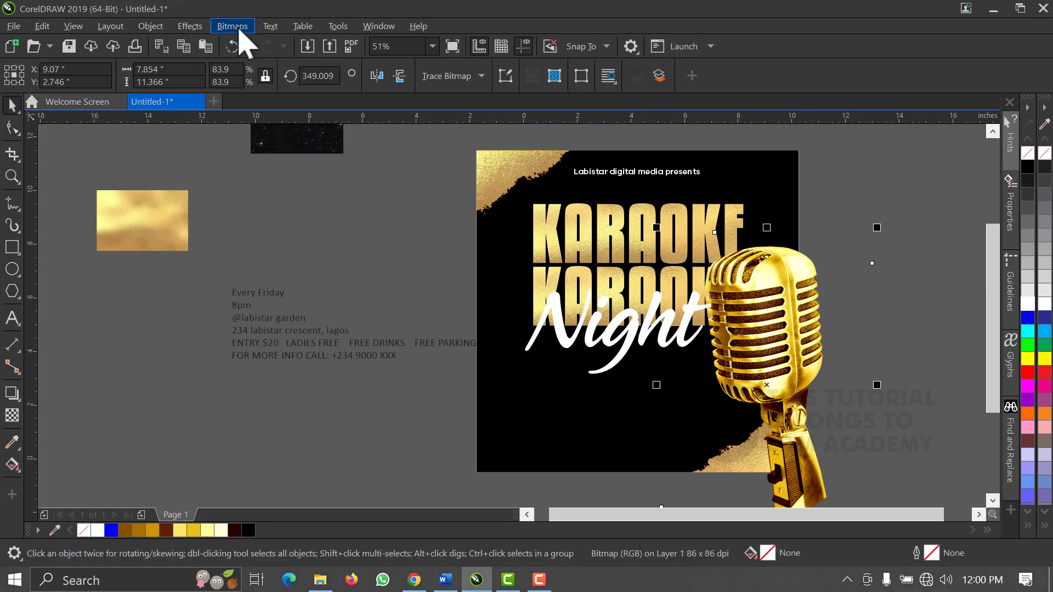
click(267, 49)
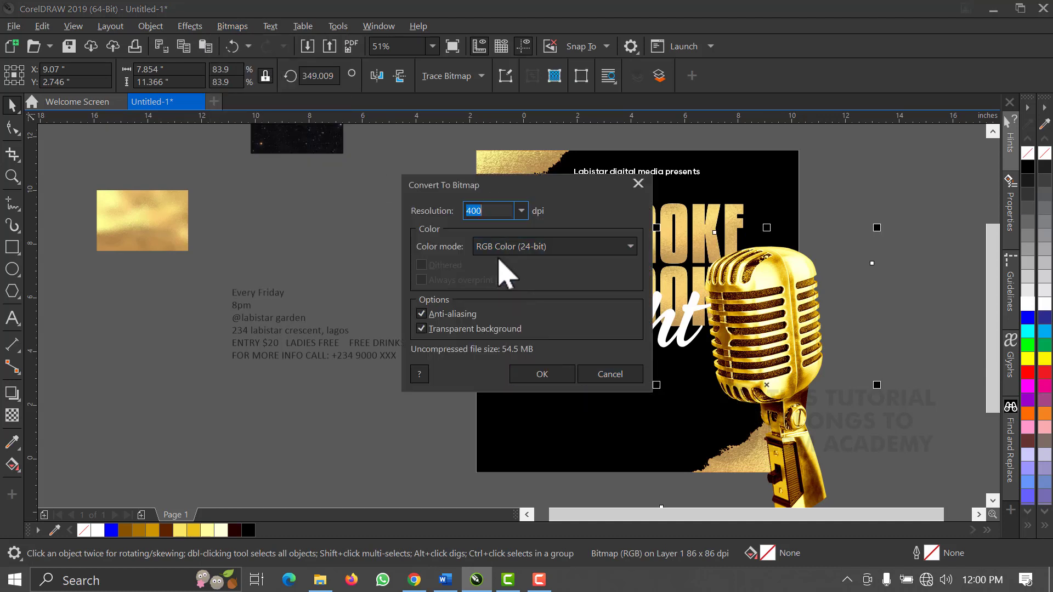
click(547, 375)
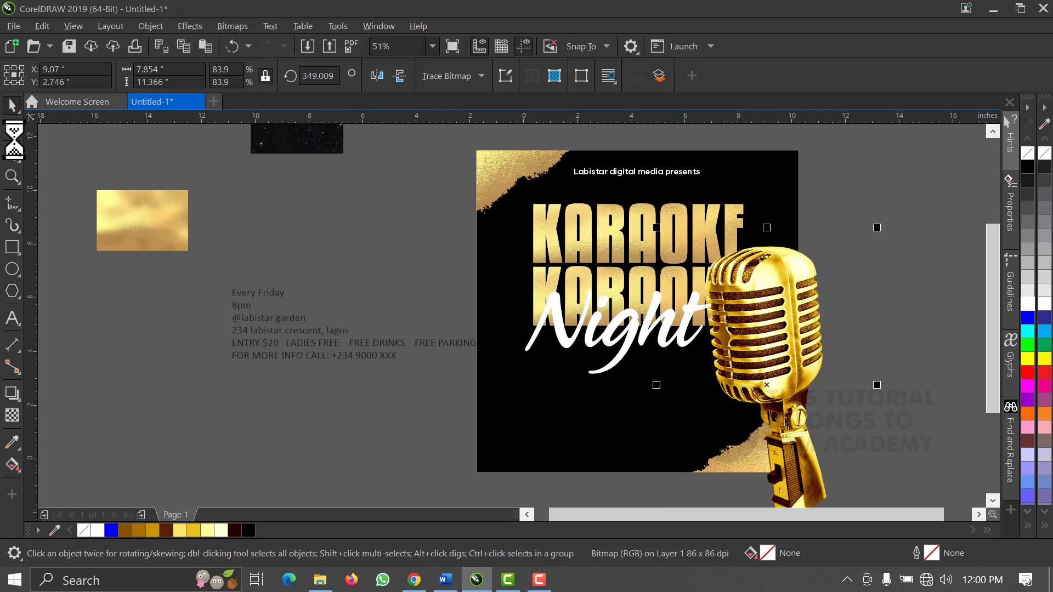
- Crop the microphone bitmap by reshaping its boundary to end at the black square's right and bottom edges
click(17, 130)
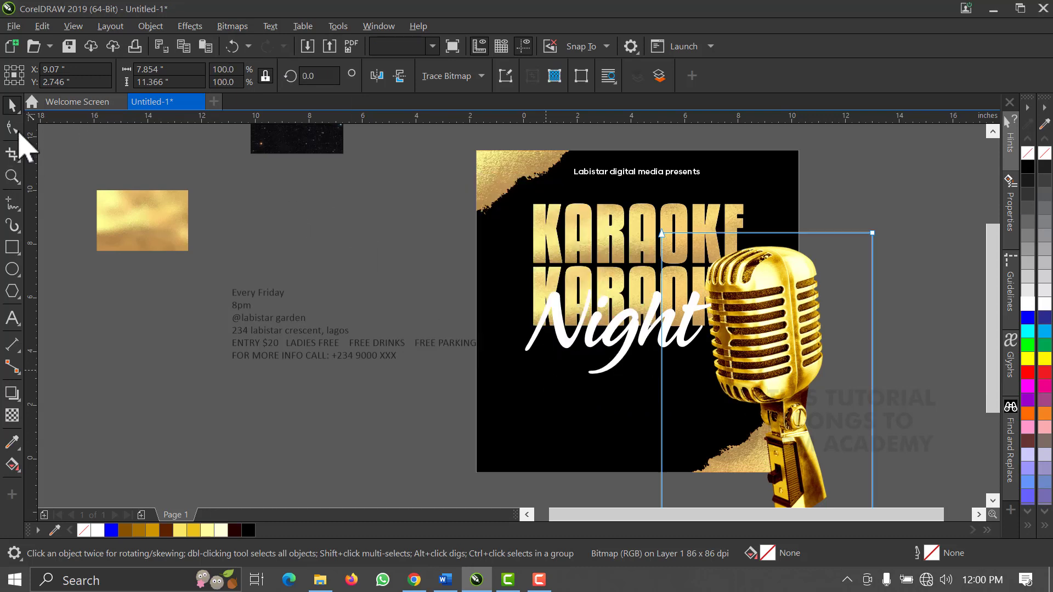
drag(911, 207, 799, 477)
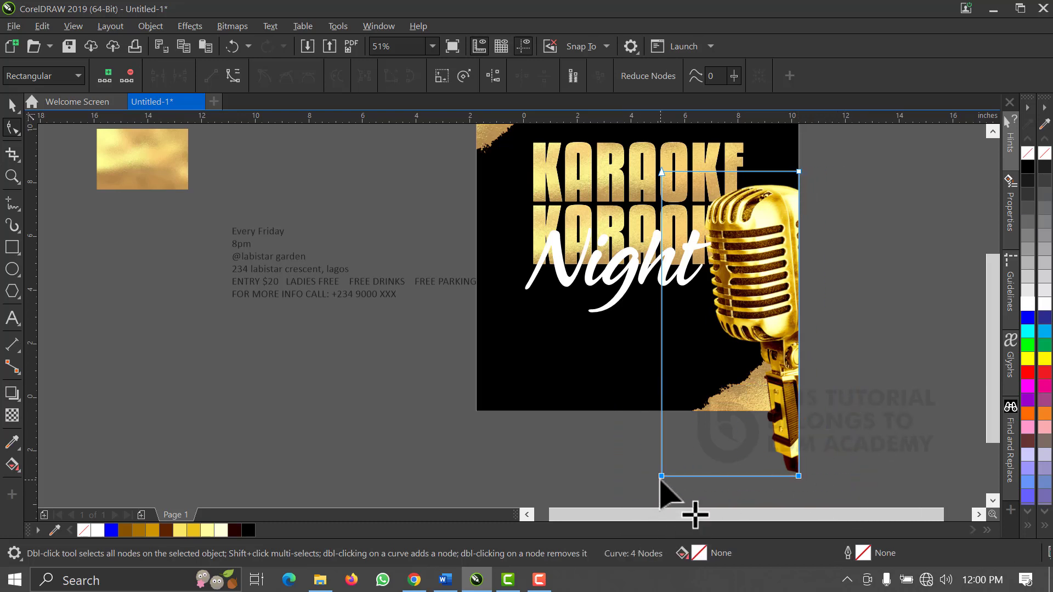
drag(661, 477, 661, 411)
key(space)
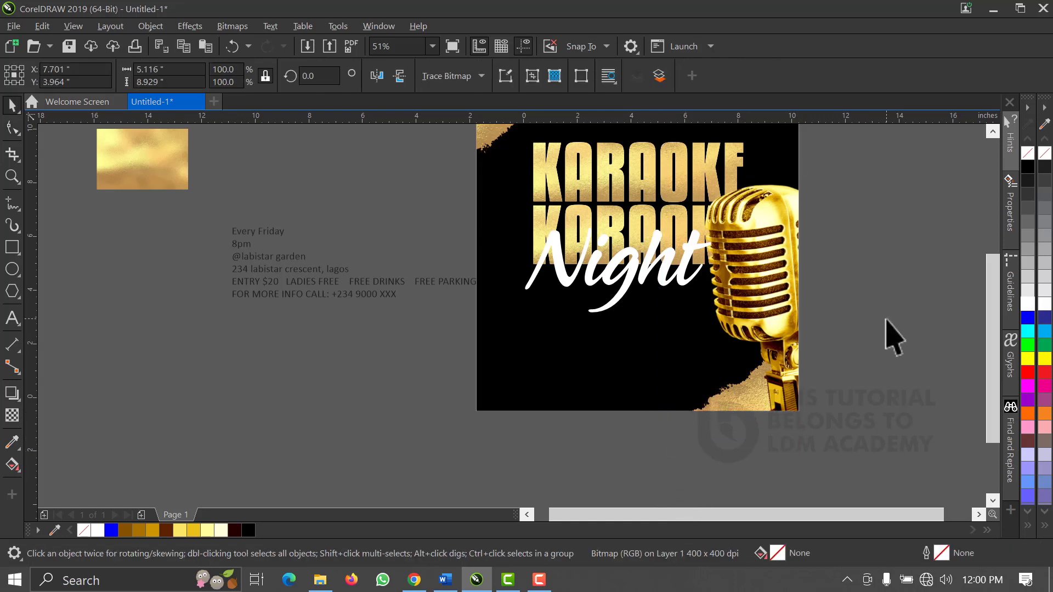
key(Escape)
click(432, 47)
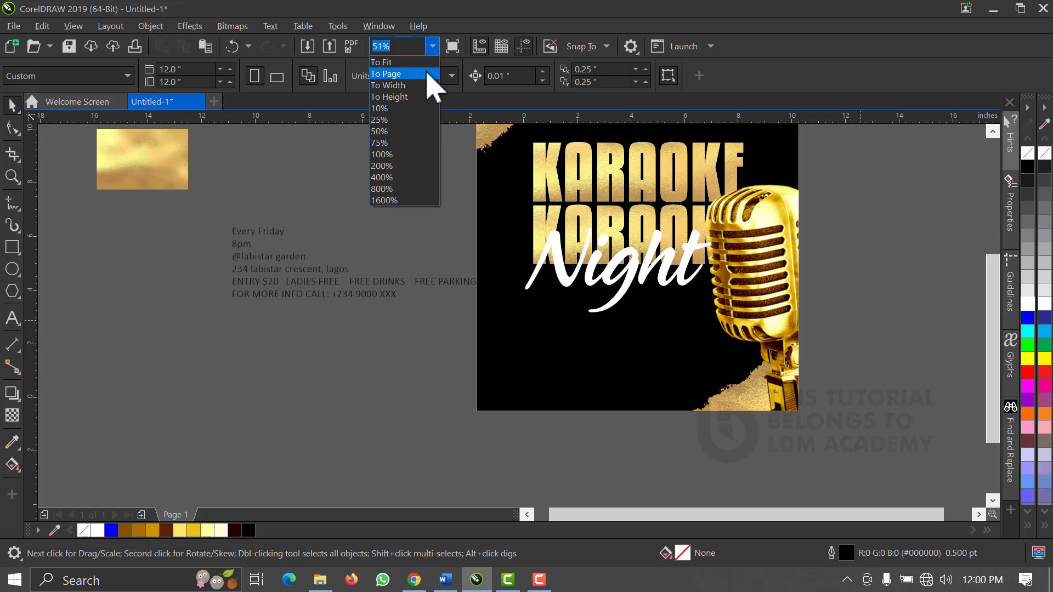
click(428, 71)
click(723, 338)
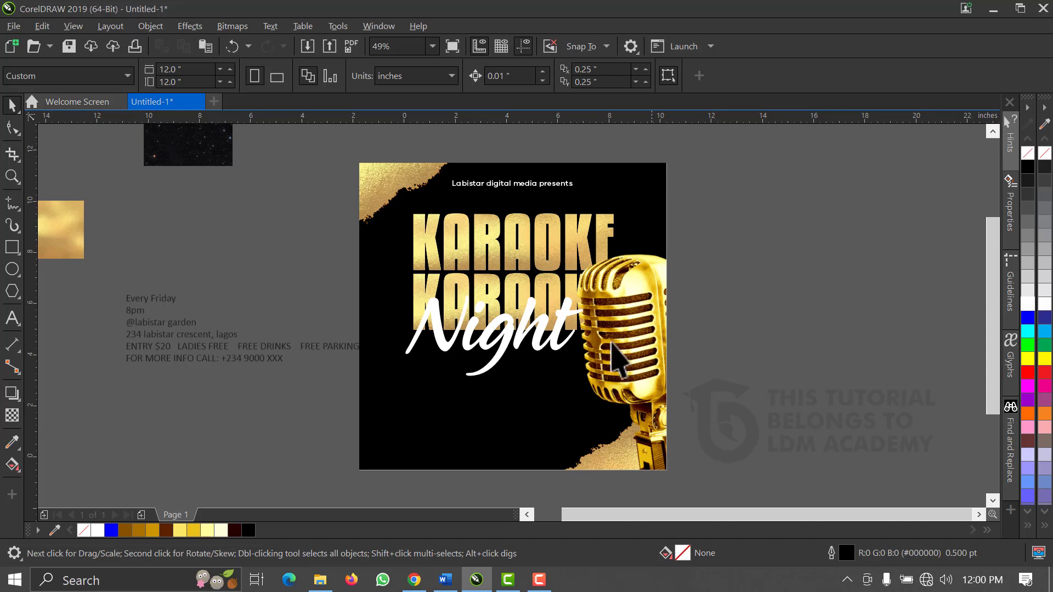
- Move the 'Labistar digital media presents' line down to about Y 10.14 inches and center it horizontally over the upper KARAOKE heading
click(512, 336)
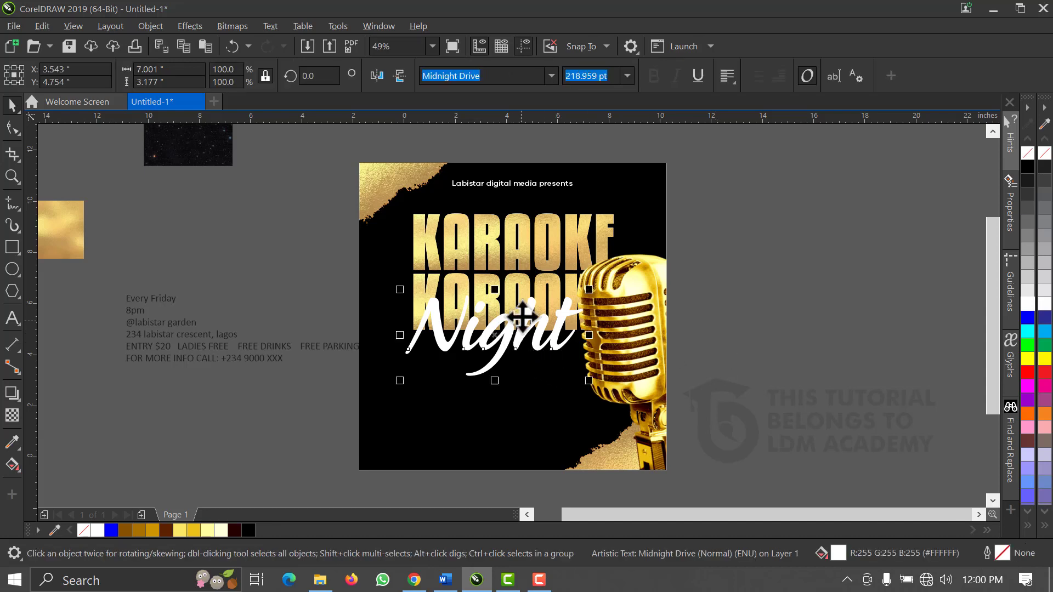
click(516, 183)
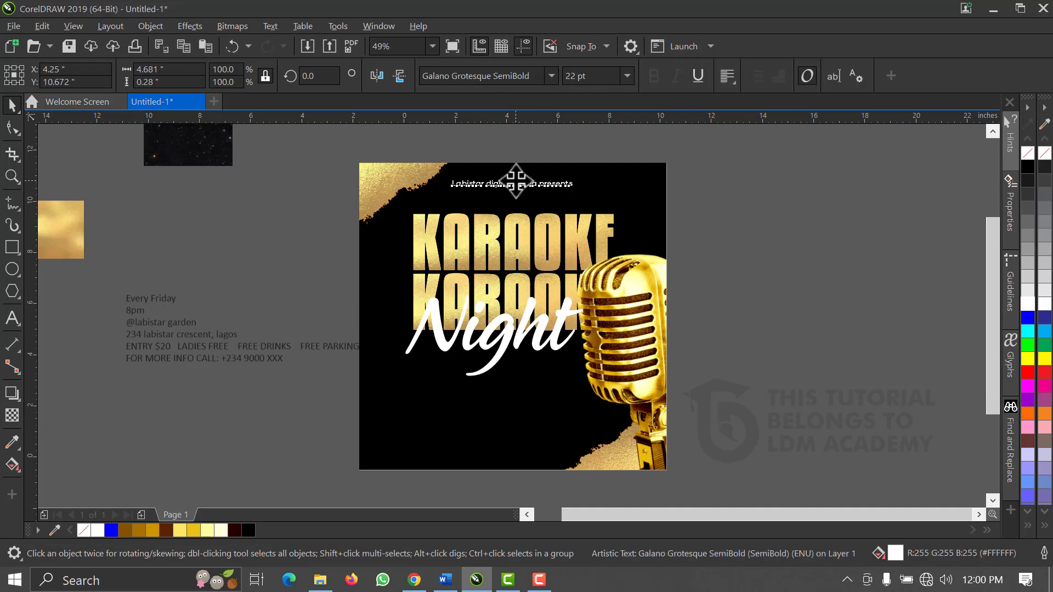
mouse_move(516, 182)
mouse_down()
mouse_move(492, 199)
mouse_move(511, 198)
mouse_up()
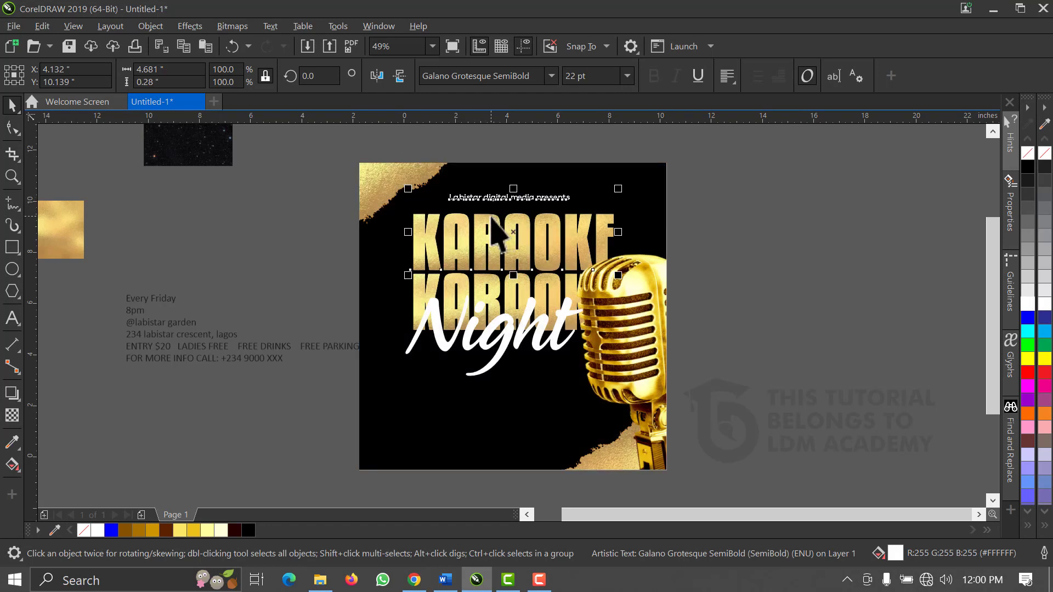
shift+click(491, 217)
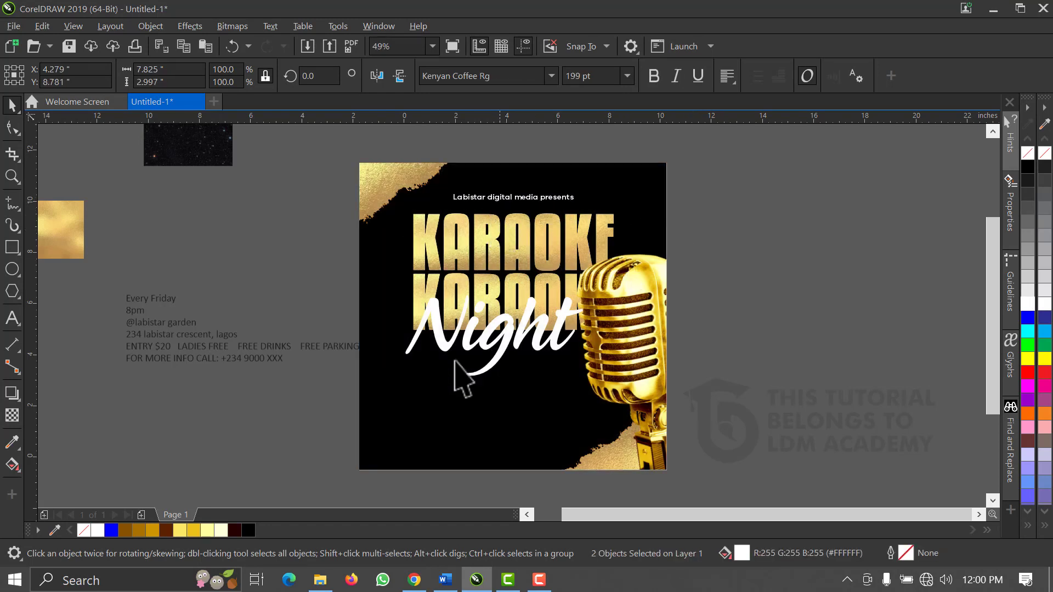
- Add a one-step black outside contour with an offset of about 0.132 inches around the Night text
click(498, 347)
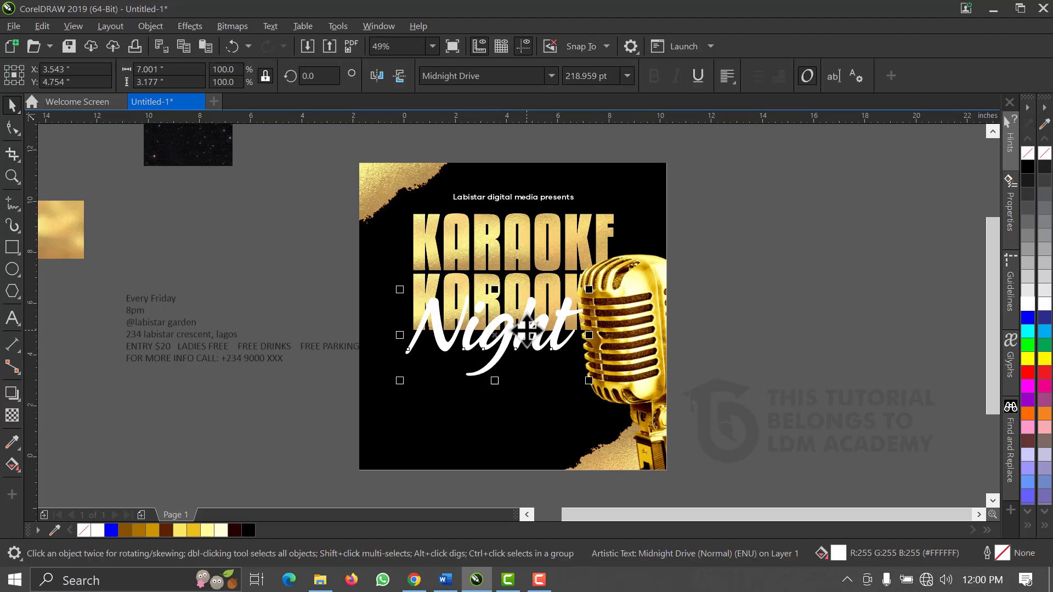
scroll(527, 329, up, 2)
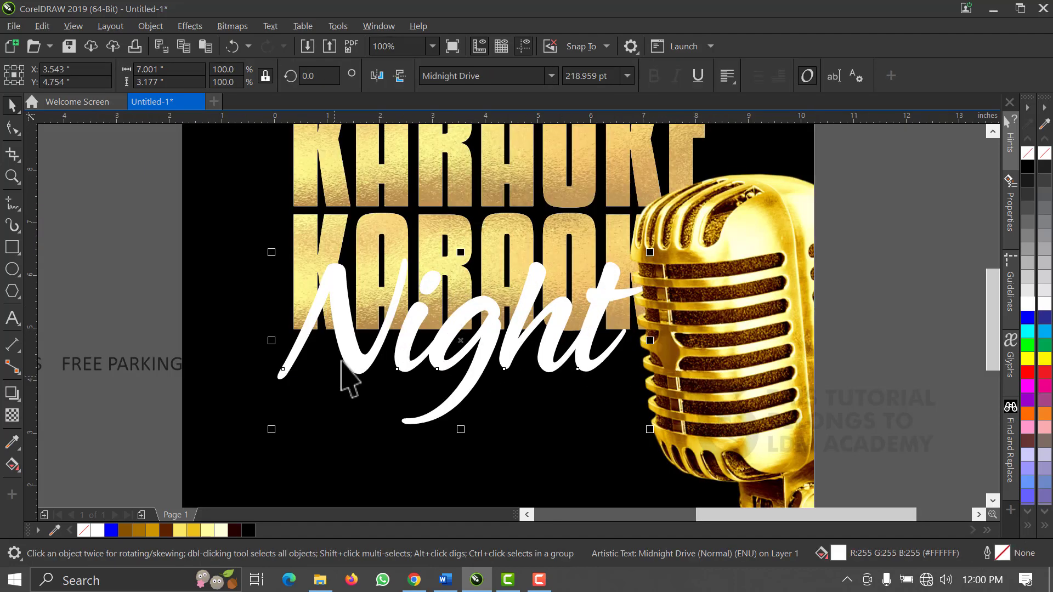
click(118, 267)
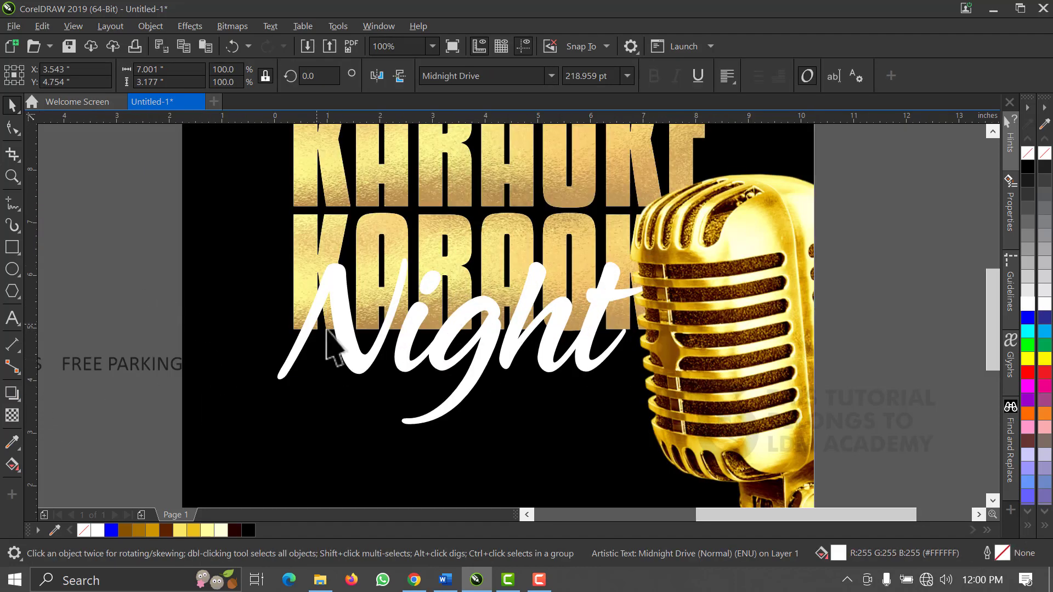
click(336, 332)
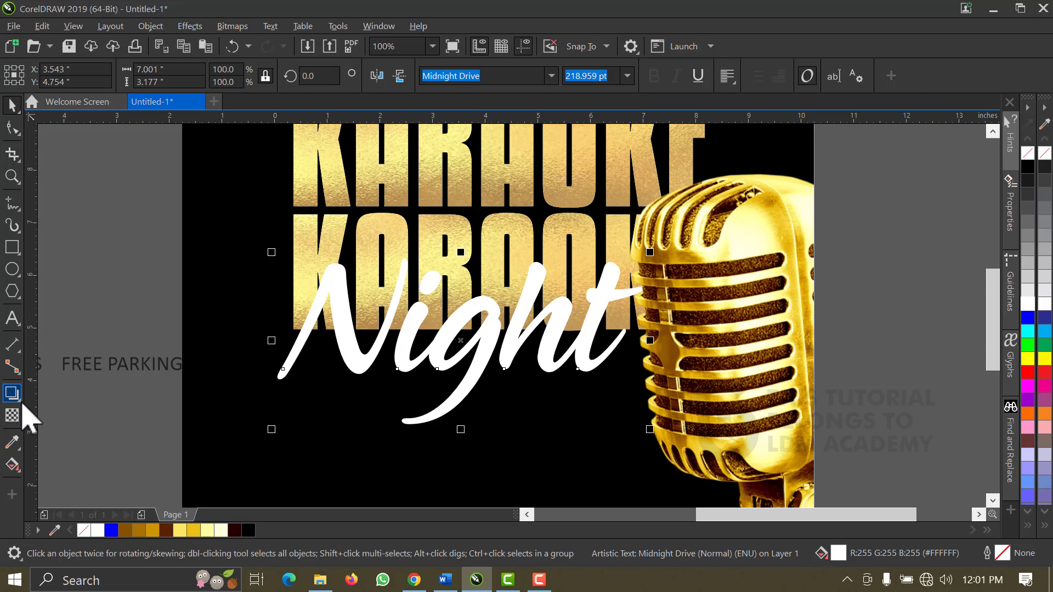
click(22, 408)
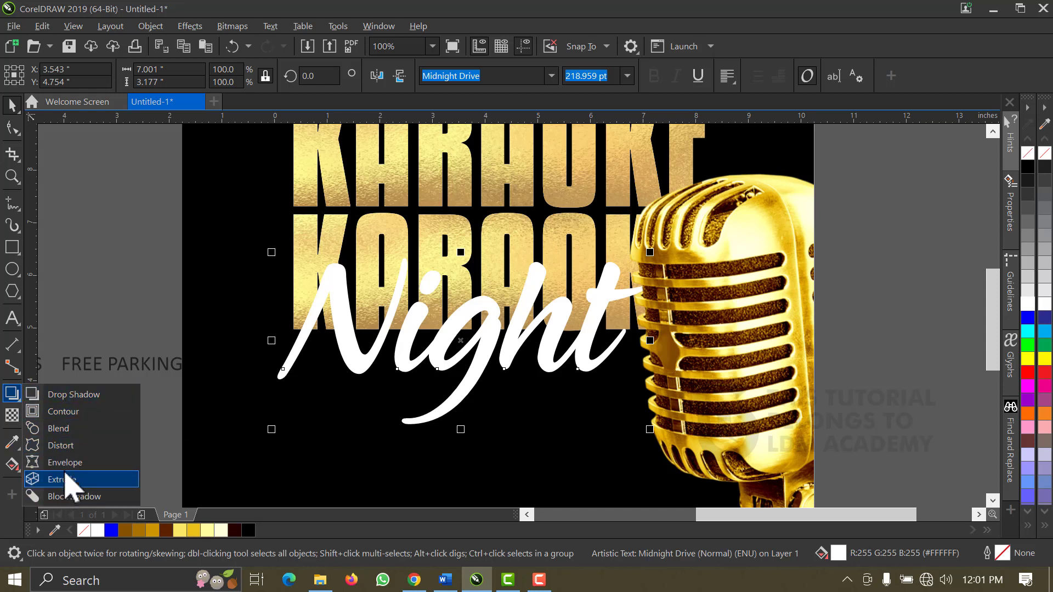
click(63, 416)
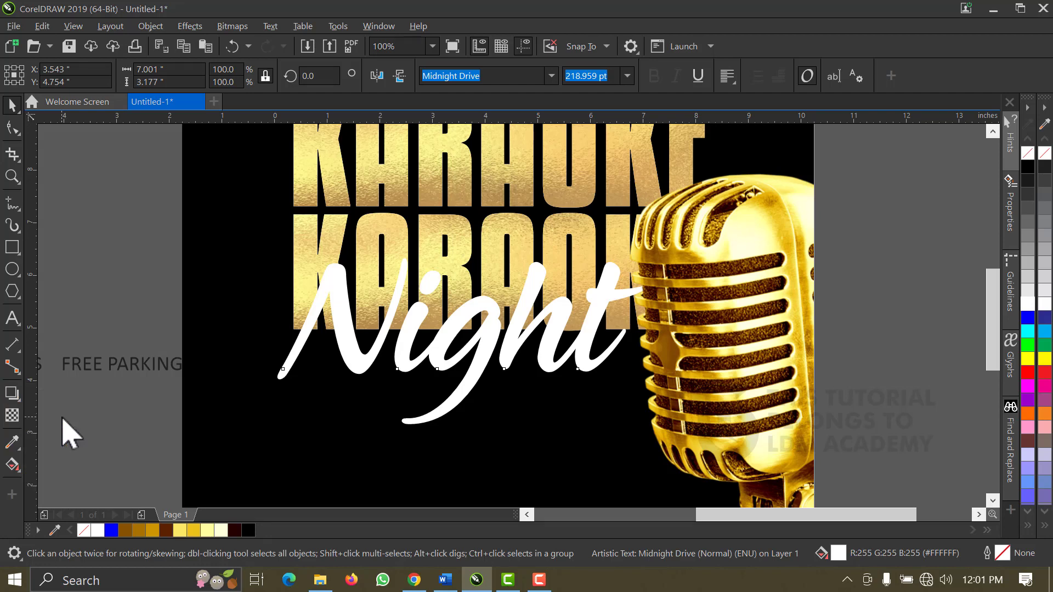
drag(479, 301, 492, 253)
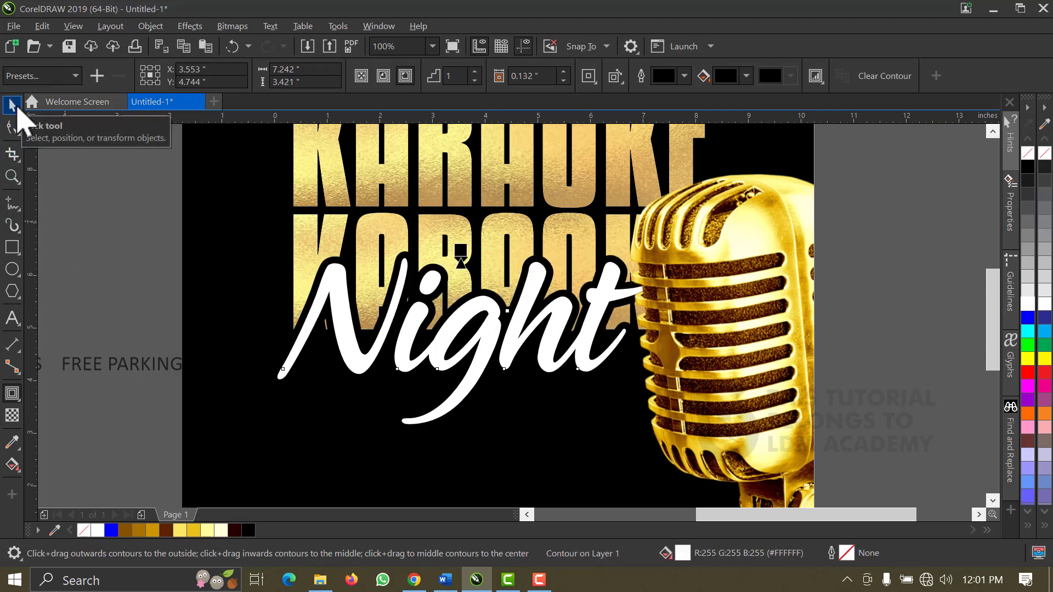
- Break the black contour apart from the Night text so that it is a separate curve
click(13, 105)
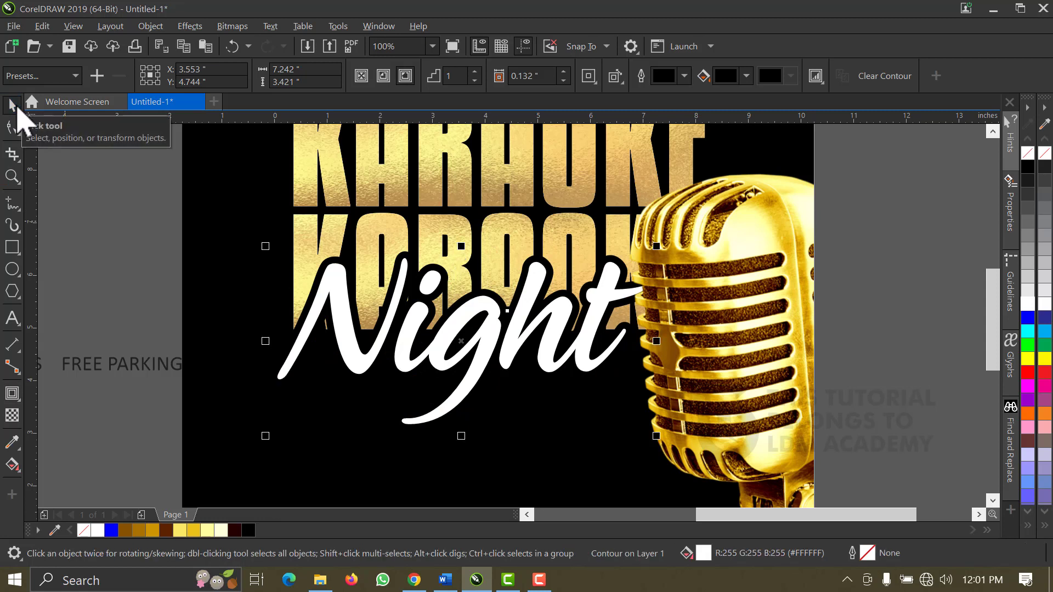
click(136, 245)
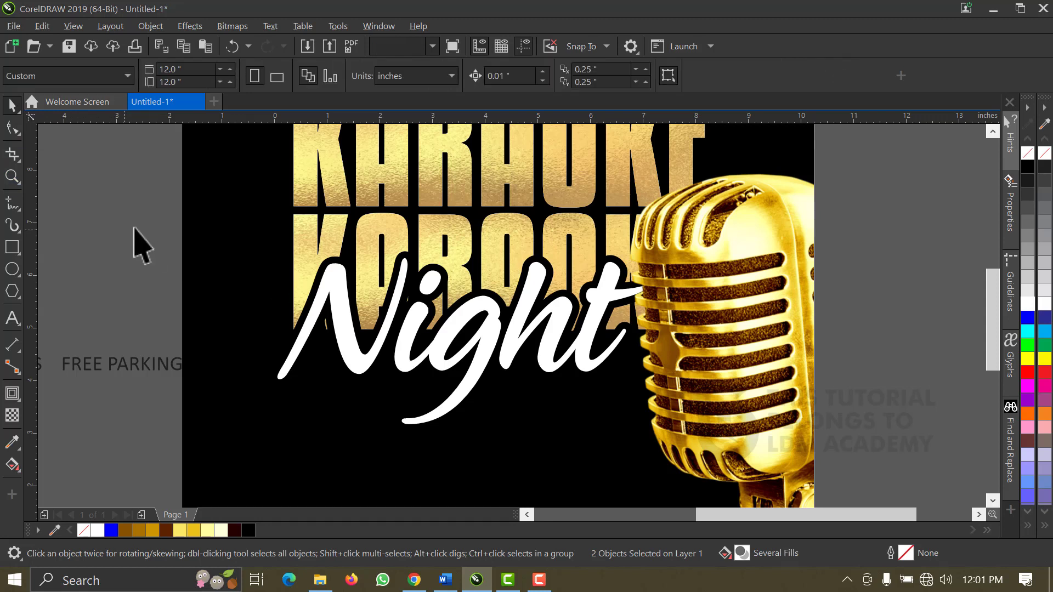
drag(117, 217, 778, 475)
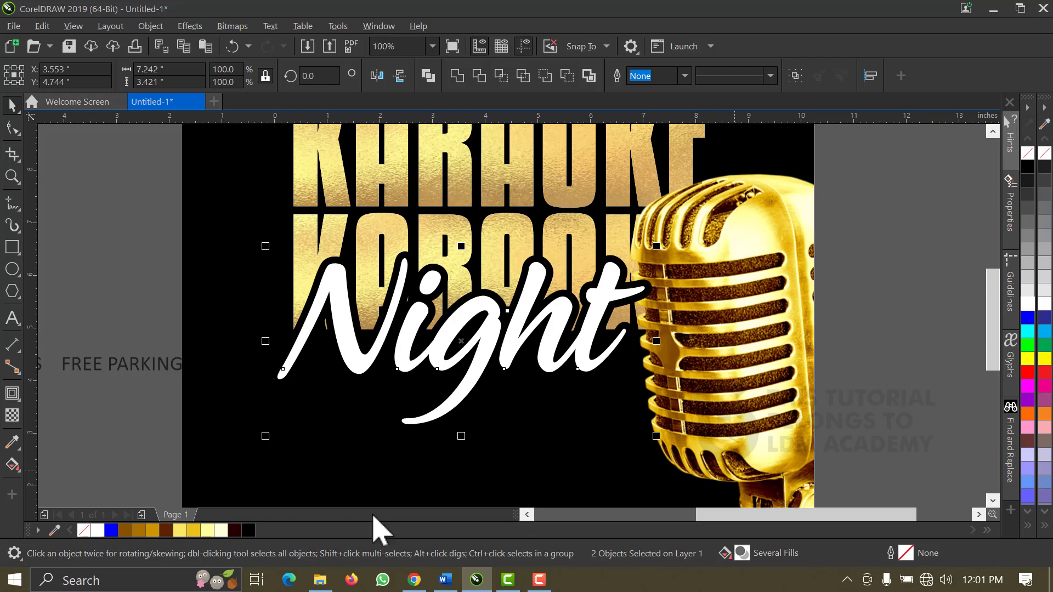
click(82, 304)
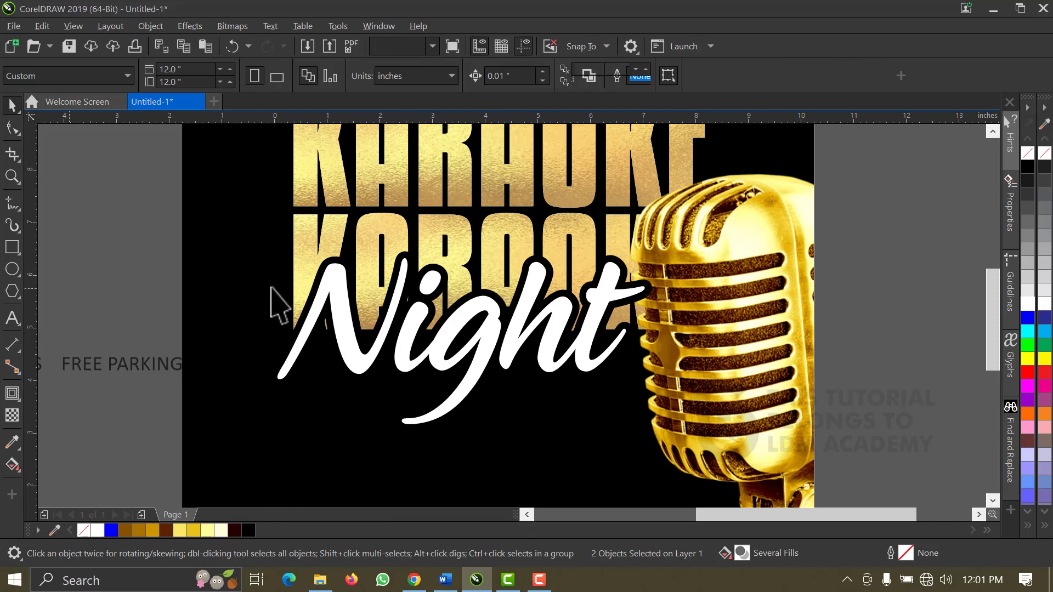
click(328, 261)
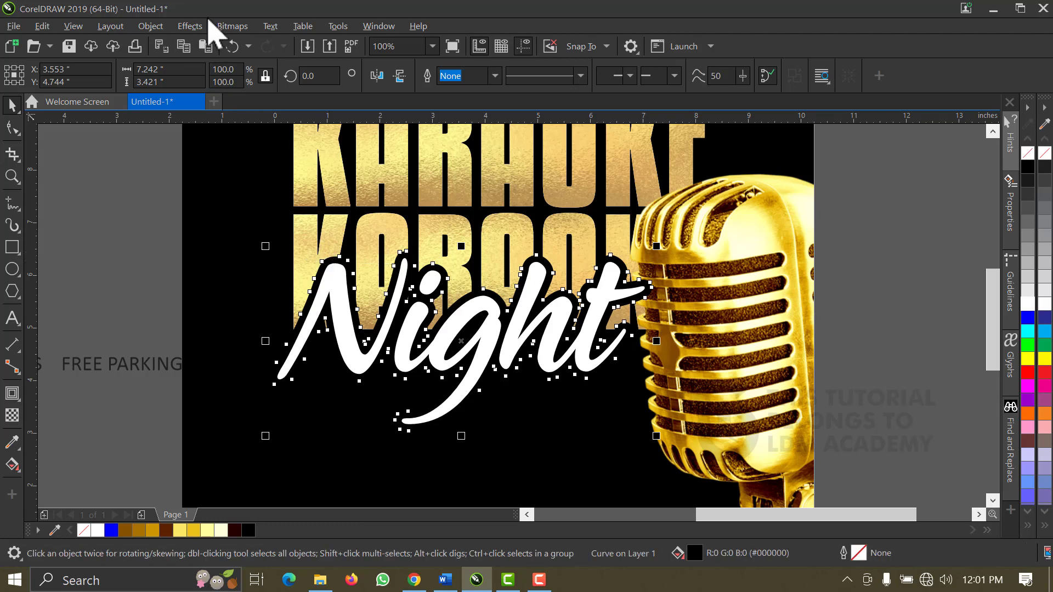
click(113, 177)
- Move the separated black contour up off the Night text, and undo the move
click(323, 262)
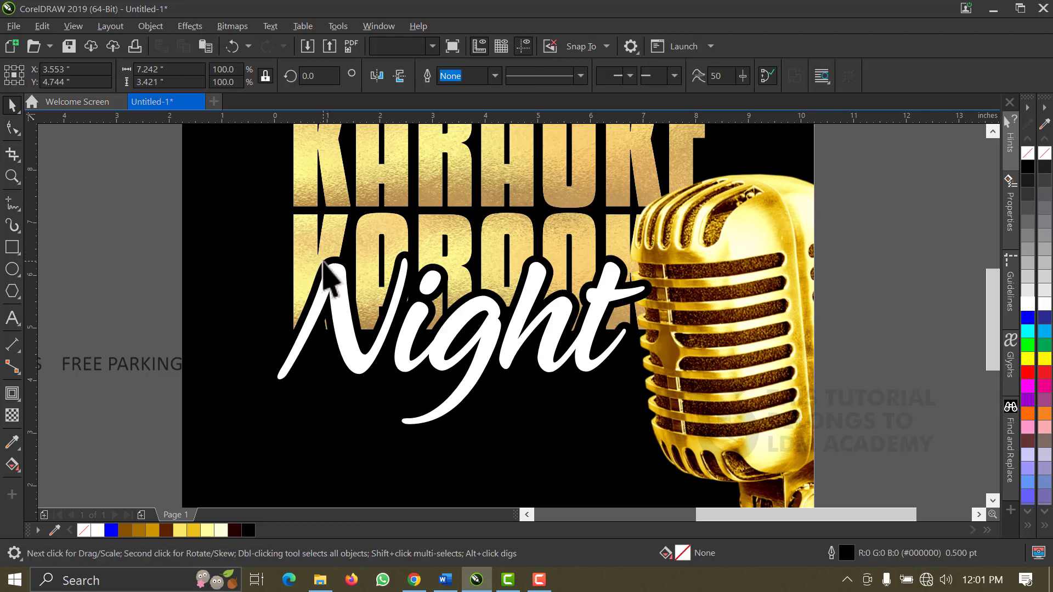
drag(329, 264, 330, 207)
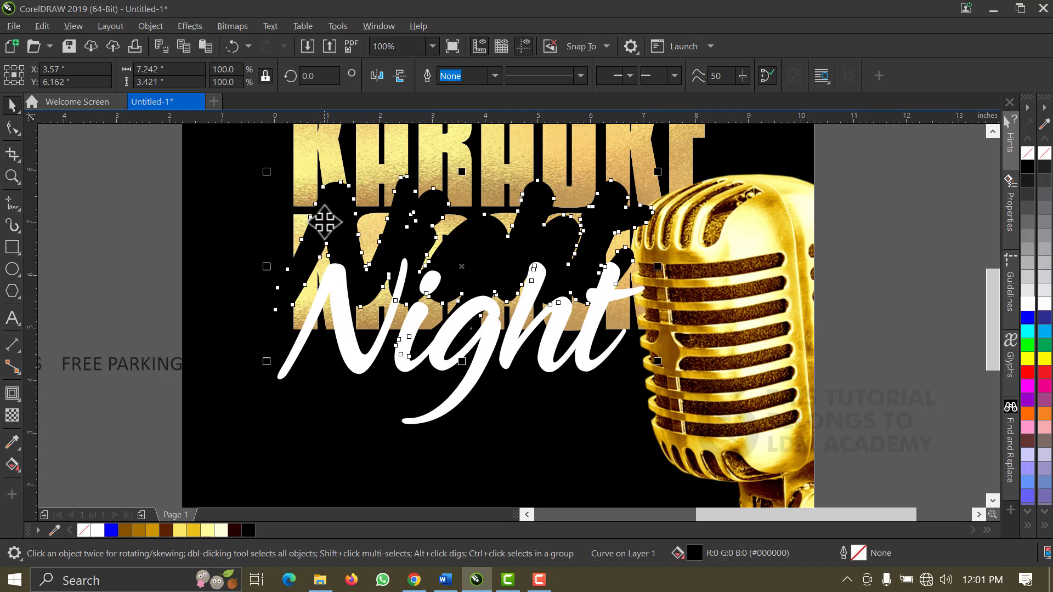
key(ctrl+z)
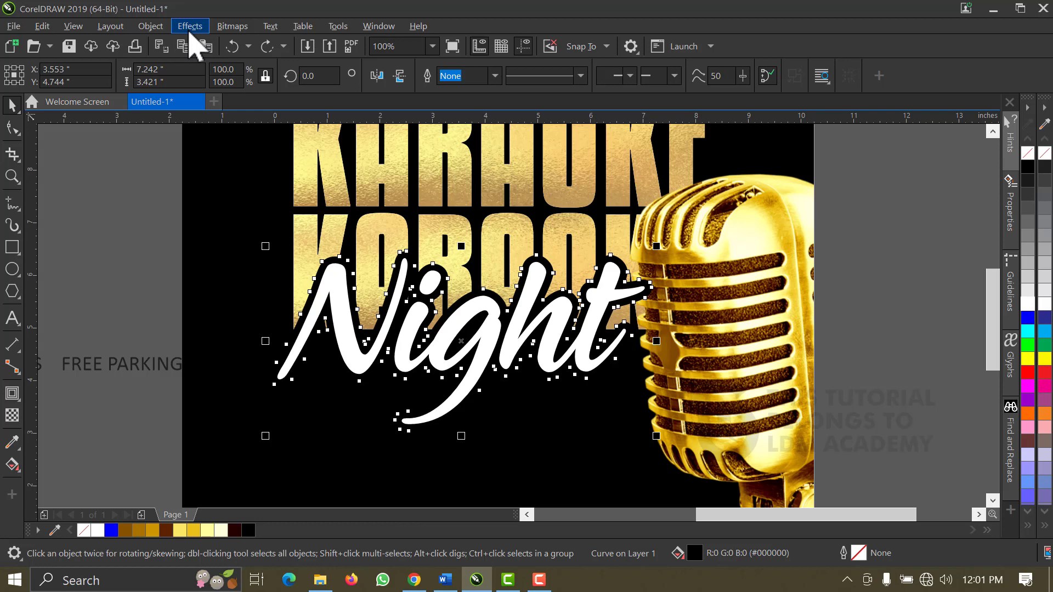
- Apply a Gaussian Blur with a 9.9-pixel radius to the black contour curve behind the Night text
click(190, 27)
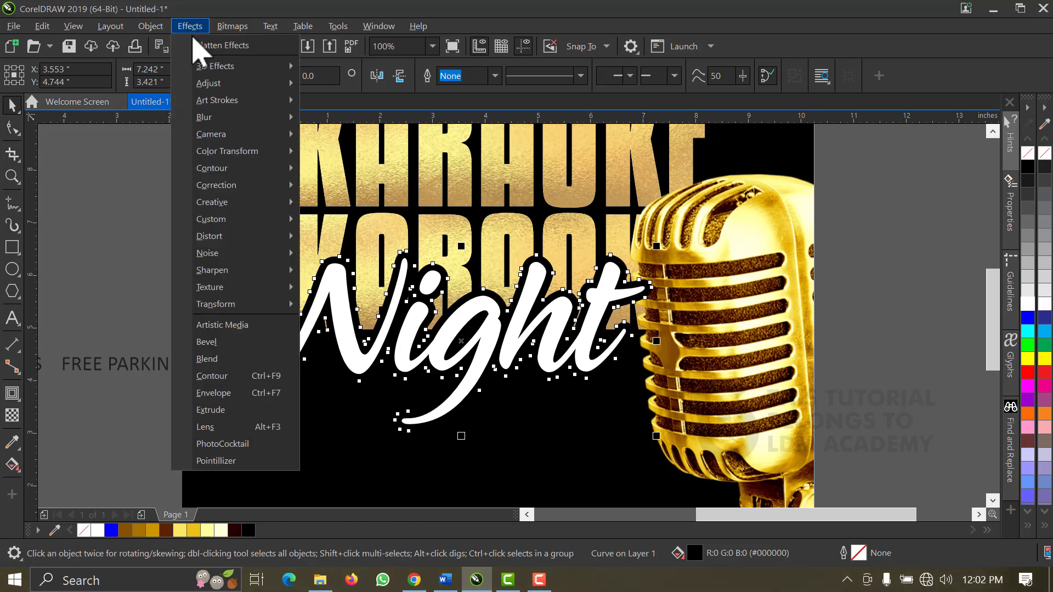
mouse_move(223, 118)
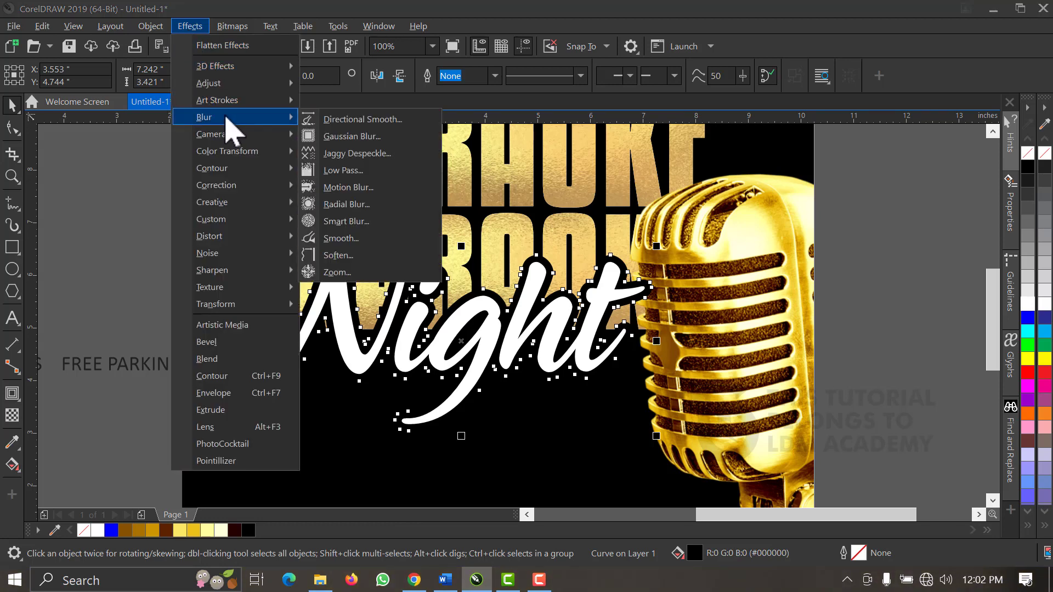
click(337, 140)
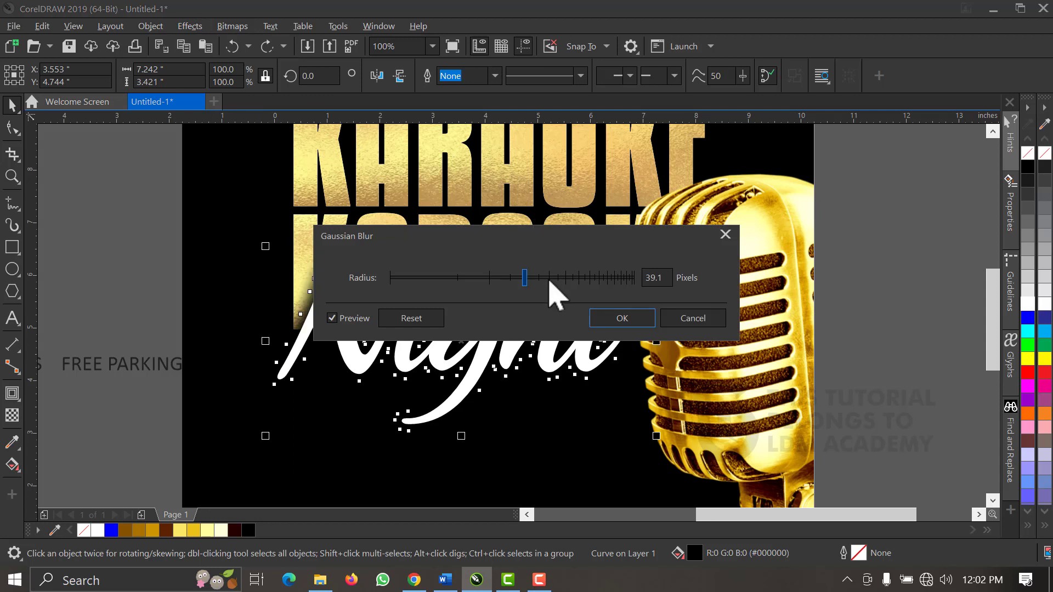
drag(551, 237, 611, 82)
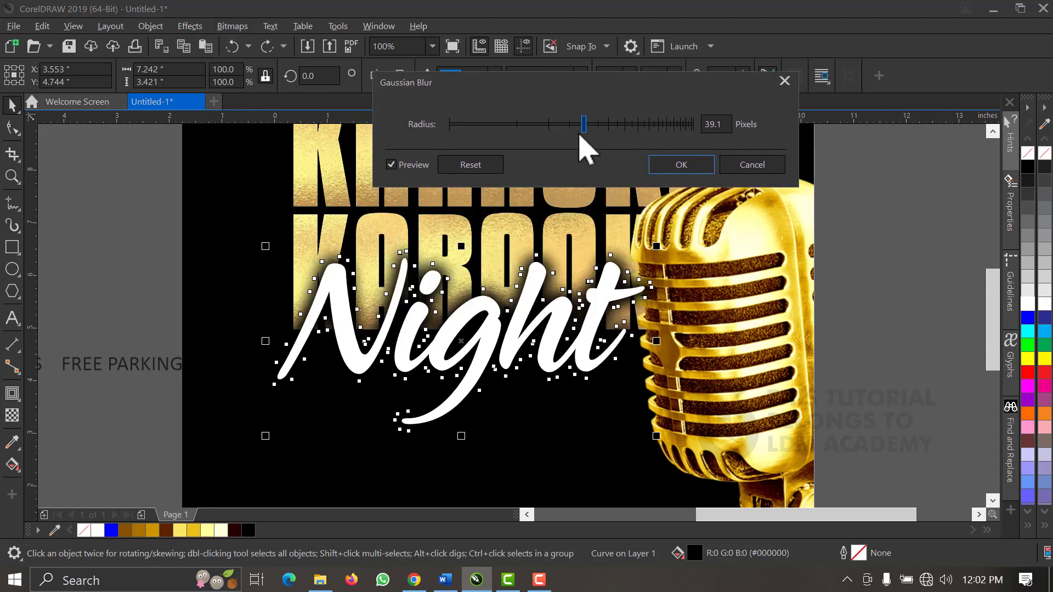
drag(558, 125, 504, 127)
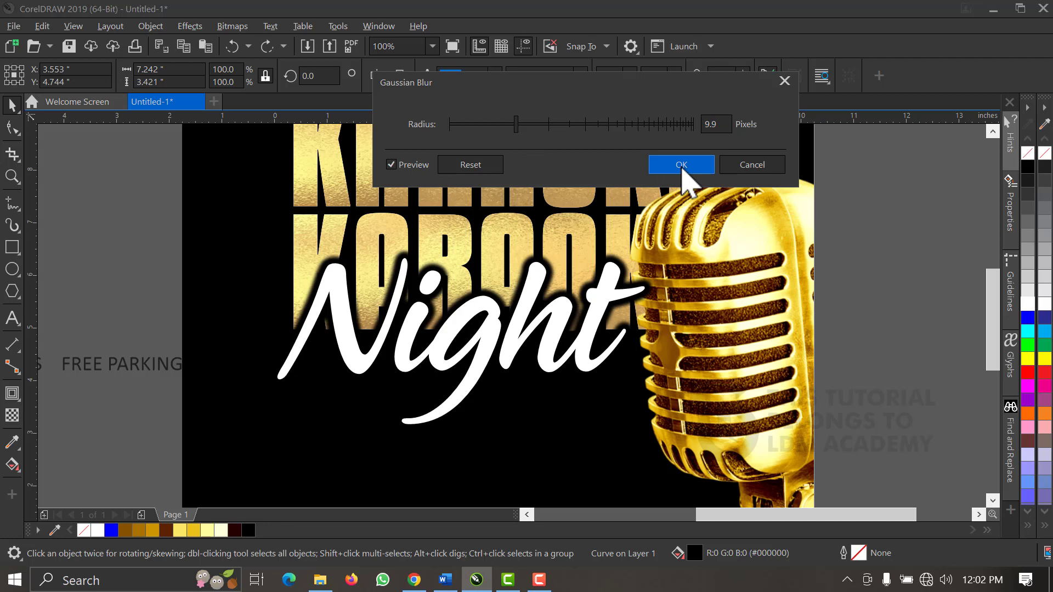
click(682, 165)
scroll(560, 280, down, 1)
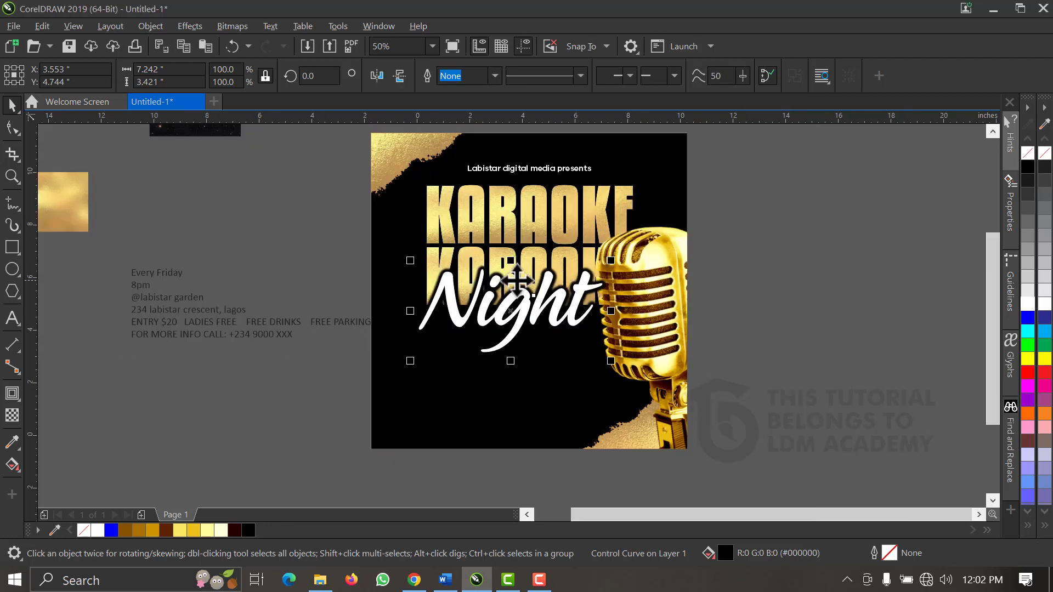
- Move the gold texture image from off the page to just beside the Night text, at about X -2.09, Y 6.43 inches
click(64, 218)
drag(62, 221, 304, 275)
click(349, 186)
scroll(404, 254, up, 1)
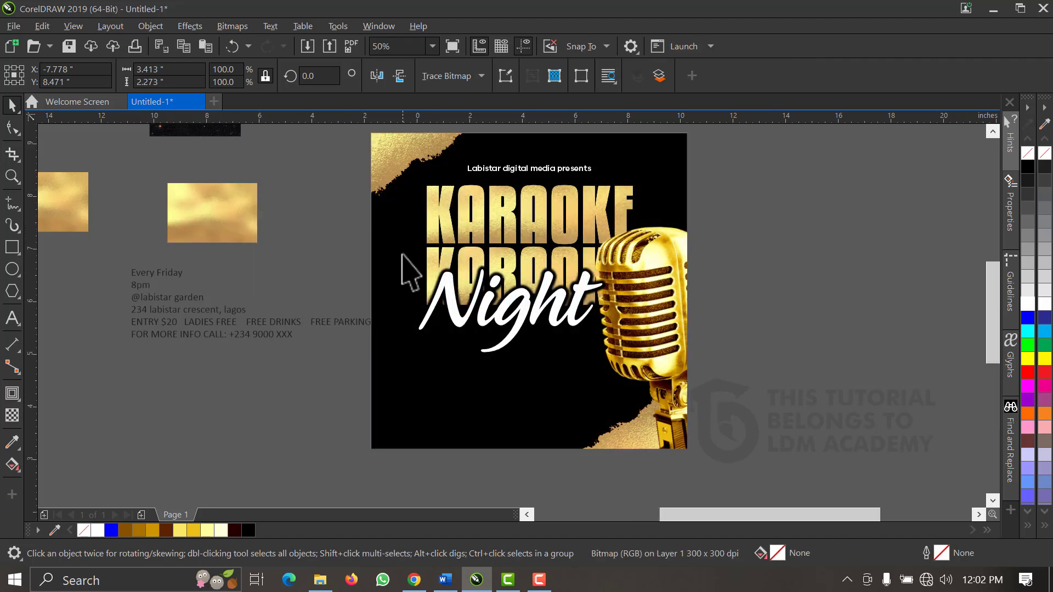
drag(100, 211, 400, 311)
click(482, 291)
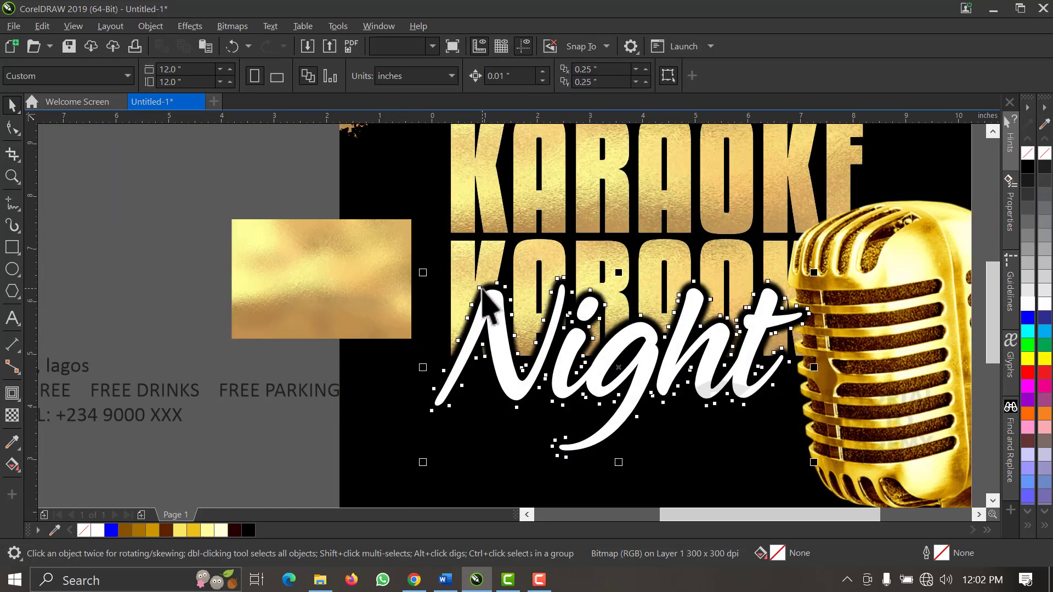
- PowerClip the gold texture image inside the blurred black contour of the Night text
click(371, 297)
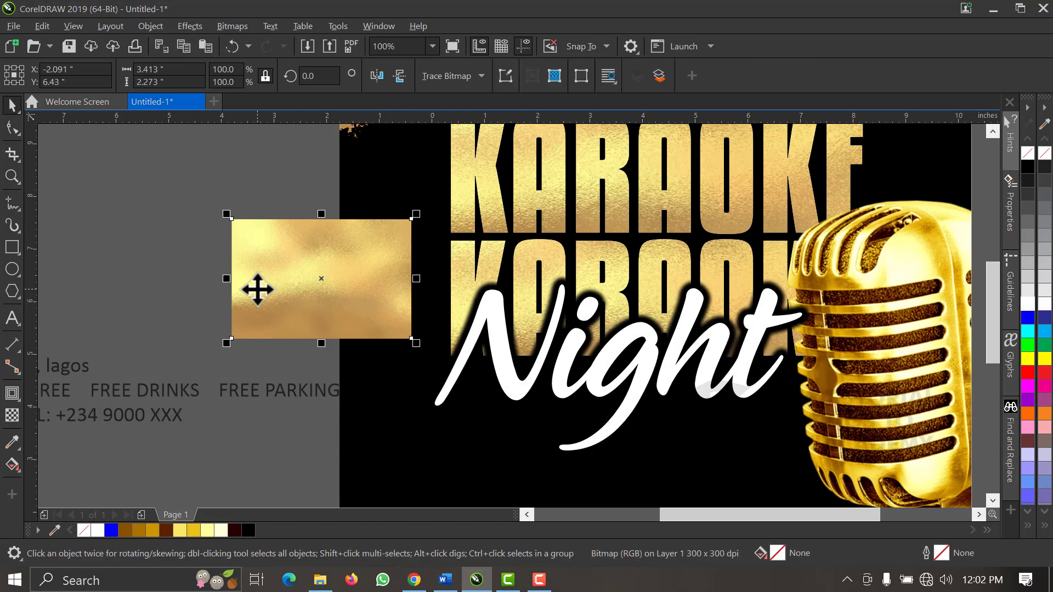
drag(257, 290, 498, 285)
click(530, 336)
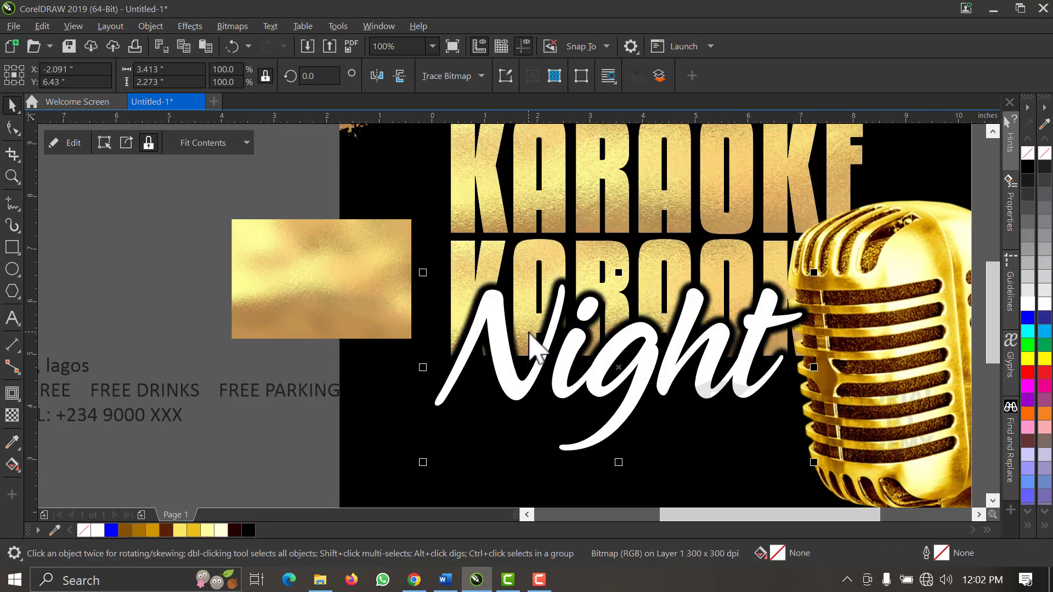
- Edit the contour's PowerClip contents, enlarging the gold texture to about 8.62 by 4.15 inches and positioning it over the whole Night outline
right_click(509, 325)
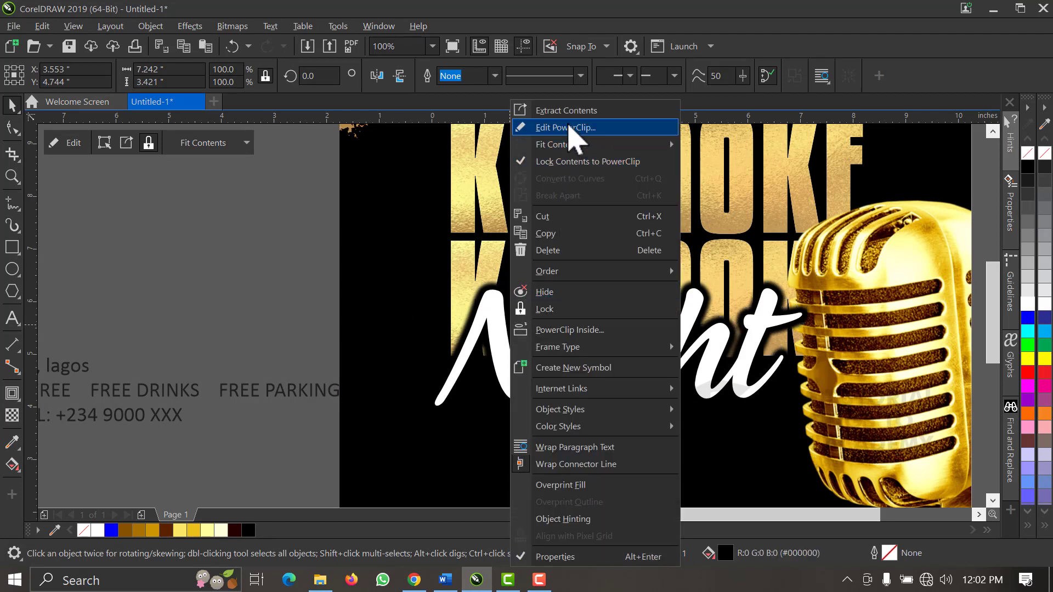
click(568, 127)
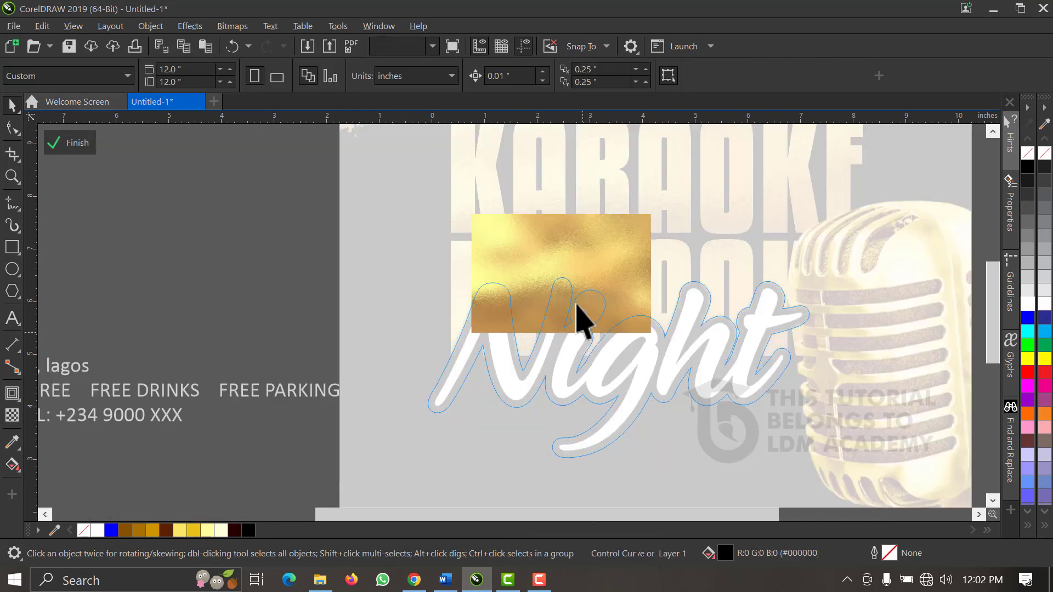
click(578, 289)
drag(578, 289, 497, 337)
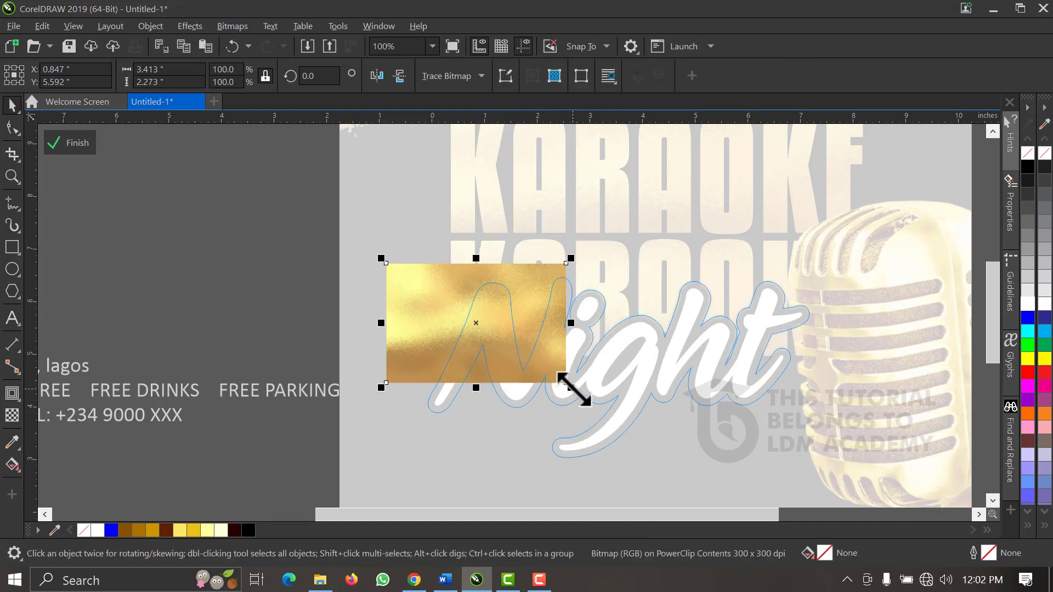
drag(571, 388, 811, 462)
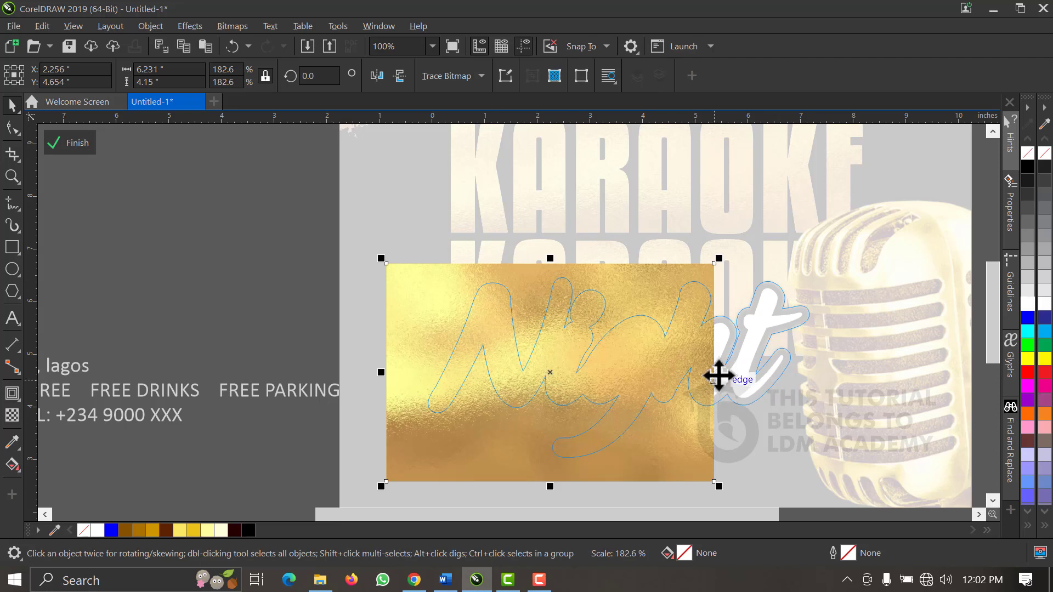
drag(717, 371, 833, 367)
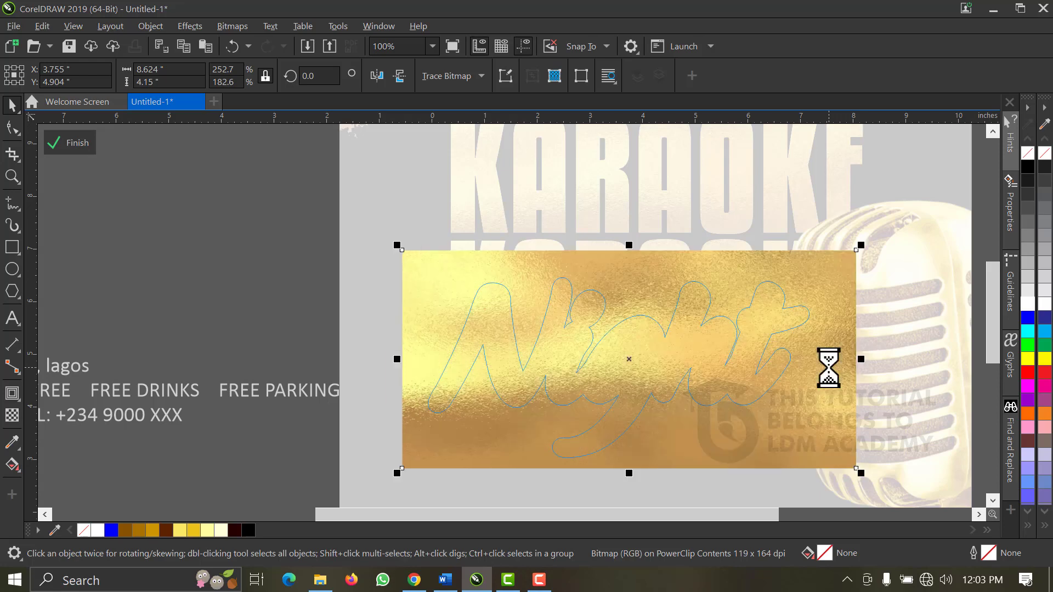
click(67, 149)
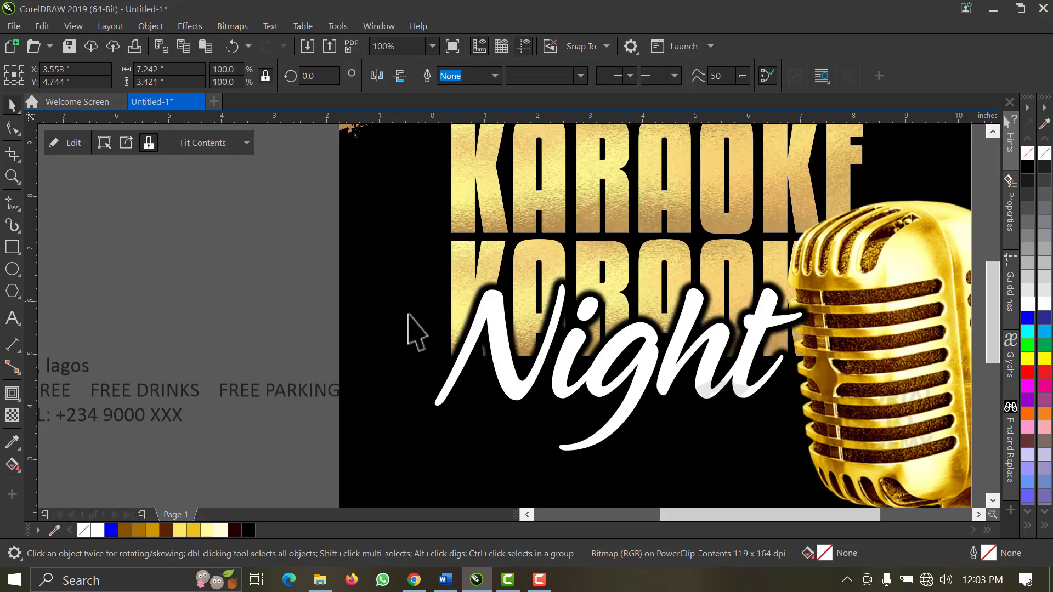
- Remove the black fill from the blurred Night contour, leaving its clipped gold texture as a glow
click(487, 288)
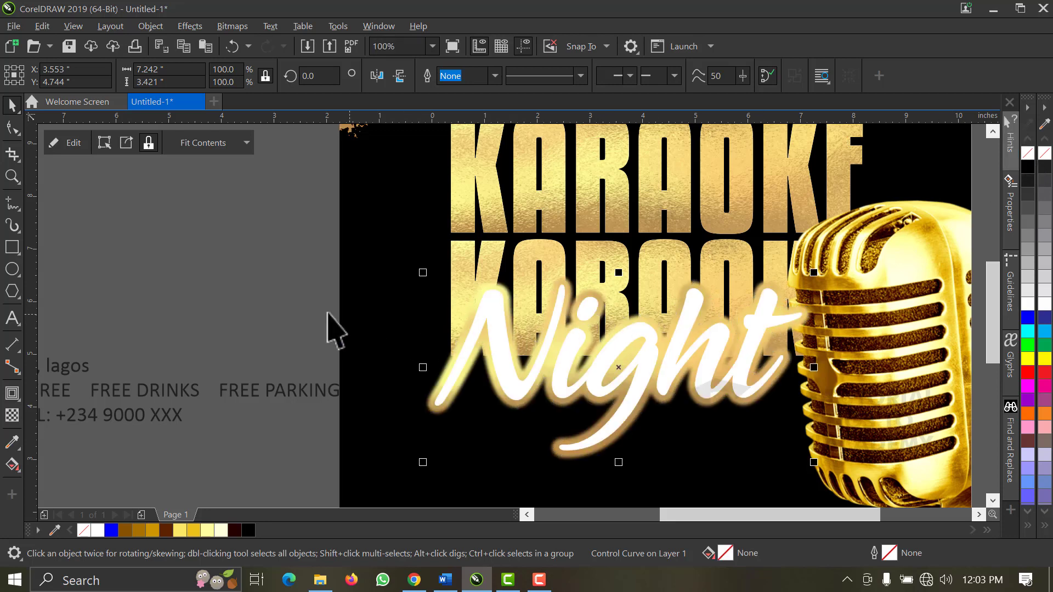
click(280, 318)
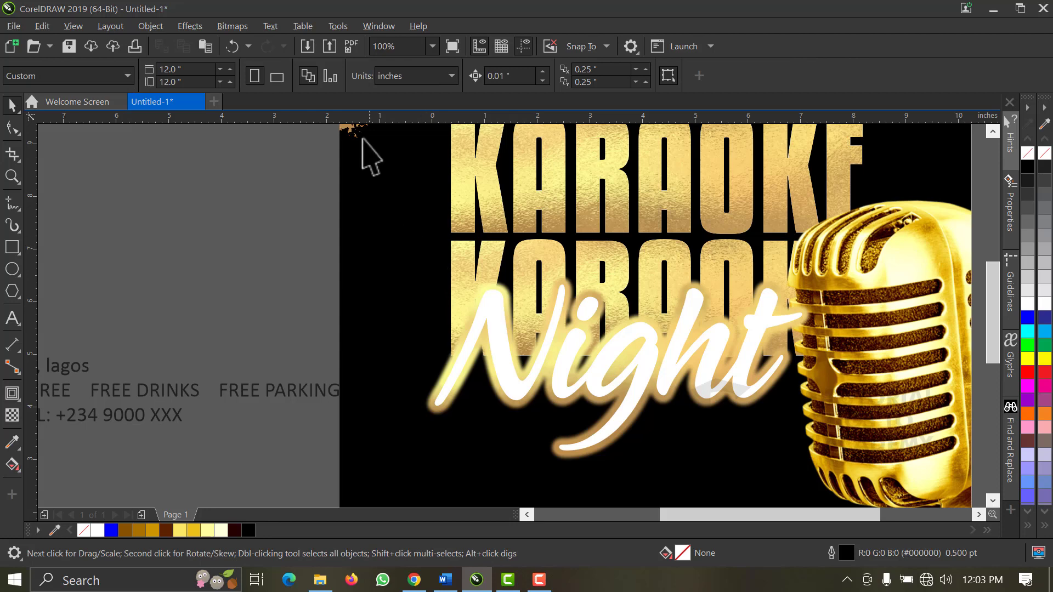
click(433, 47)
click(410, 76)
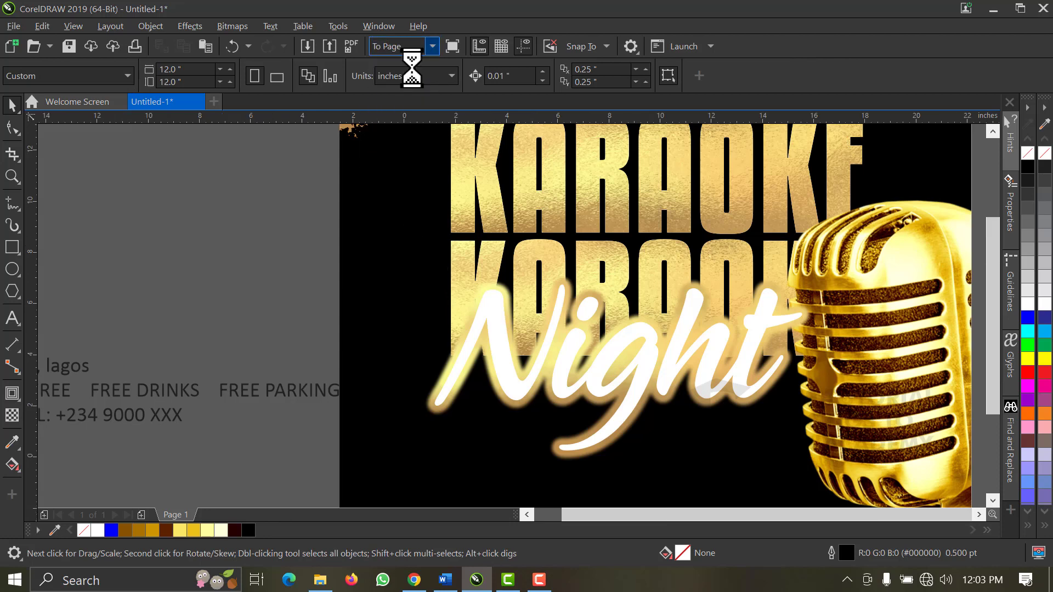
click(482, 330)
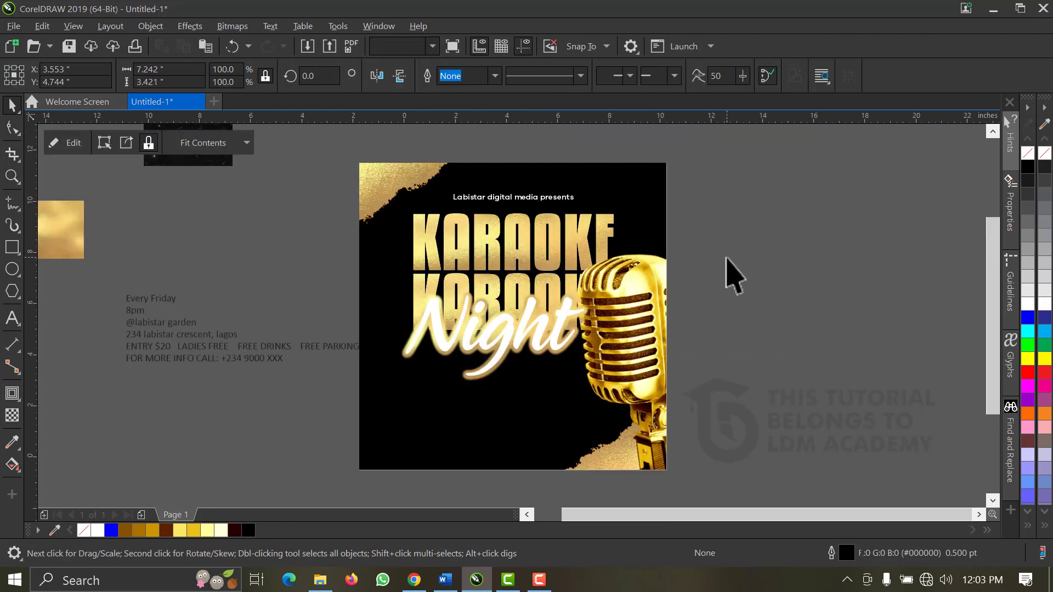
click(729, 275)
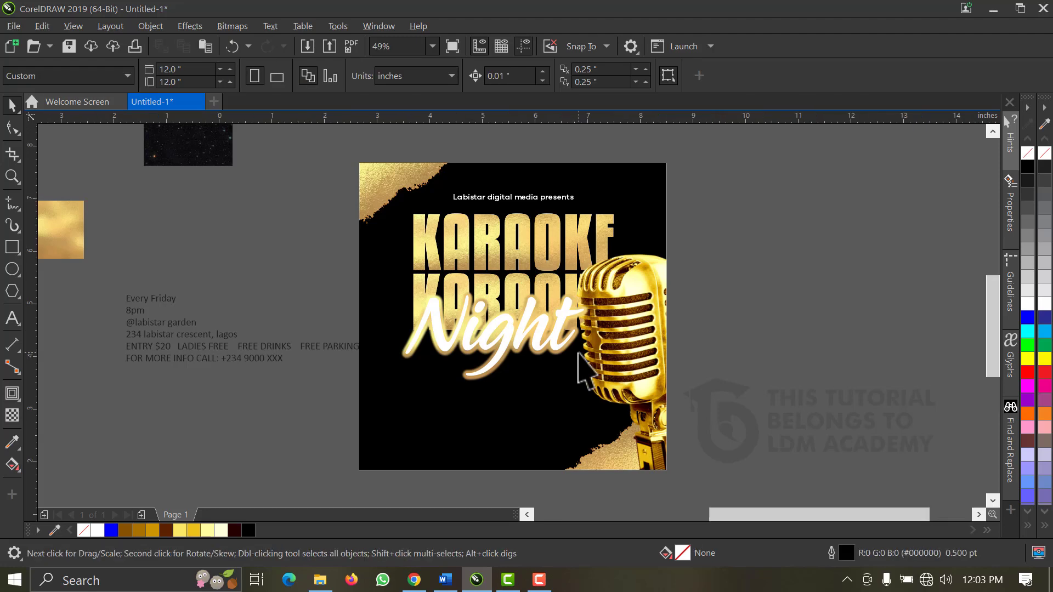
- Try to move the Night text, its gold glow and the lower KARAOKE heading up slightly, and undo the move
scroll(578, 354, up, 2)
drag(83, 189, 631, 449)
drag(520, 328, 518, 319)
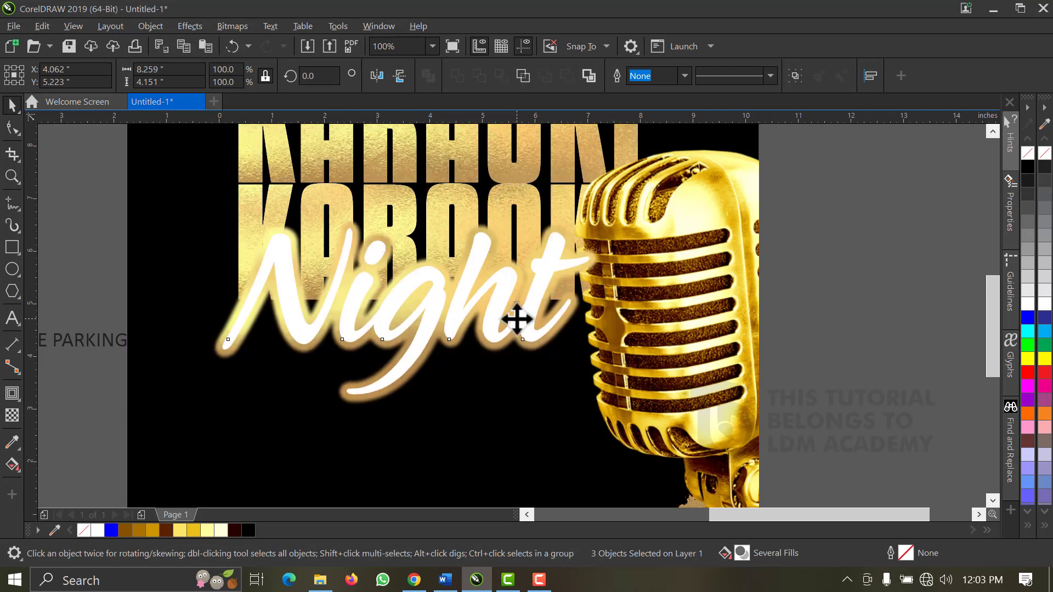
key(ctrl+z)
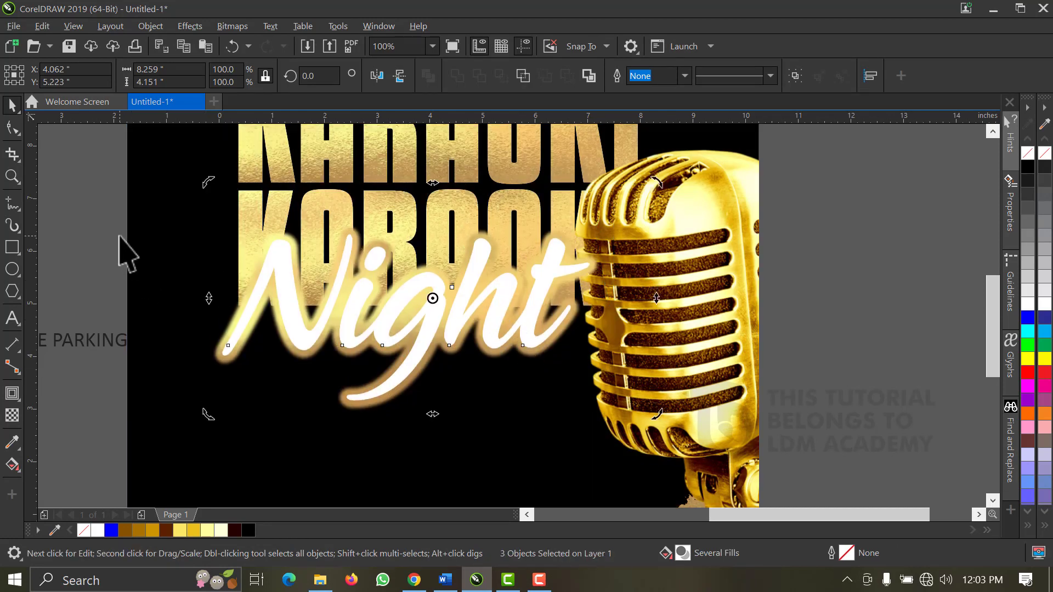
- Move only the Night text and its gold glow slightly up and right, to about X 3.66, Y 4.99 inches
drag(70, 205, 783, 453)
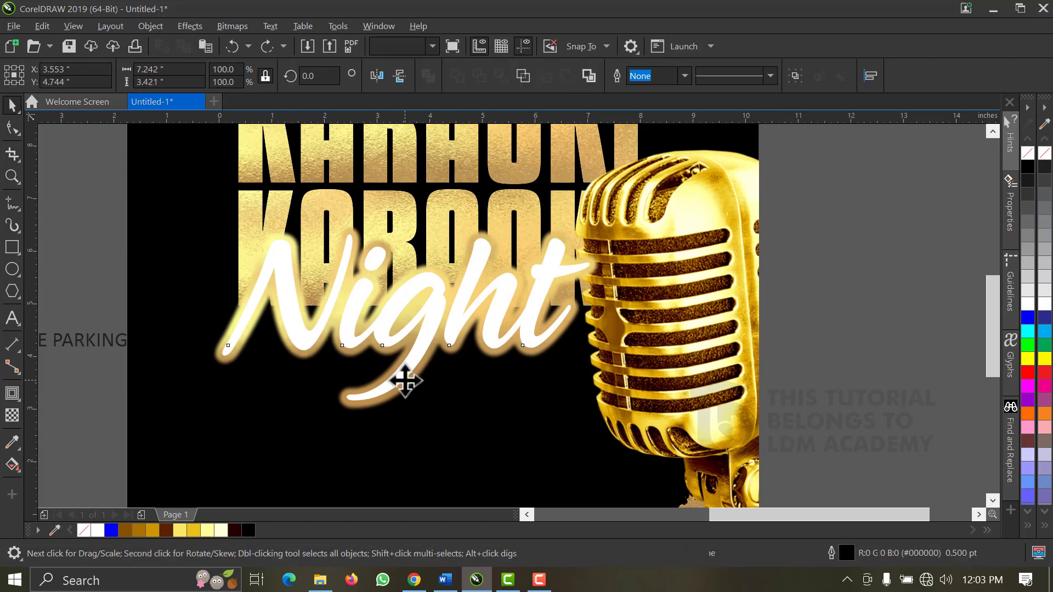
mouse_move(404, 380)
mouse_down()
mouse_move(412, 371)
mouse_move(400, 365)
mouse_move(409, 367)
mouse_up()
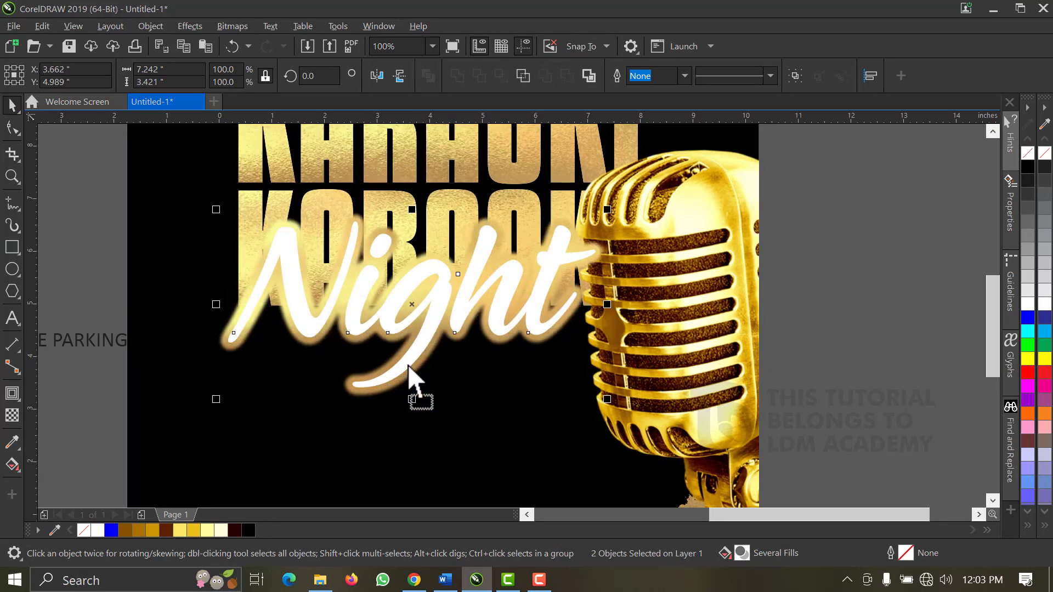
click(222, 203)
click(242, 195)
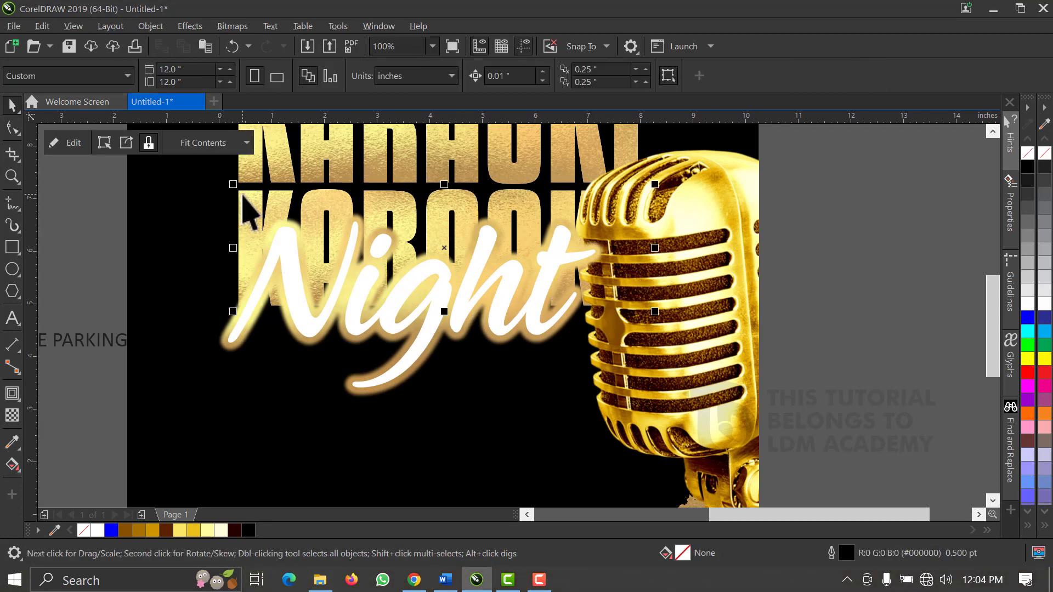
scroll(243, 194, down, 1)
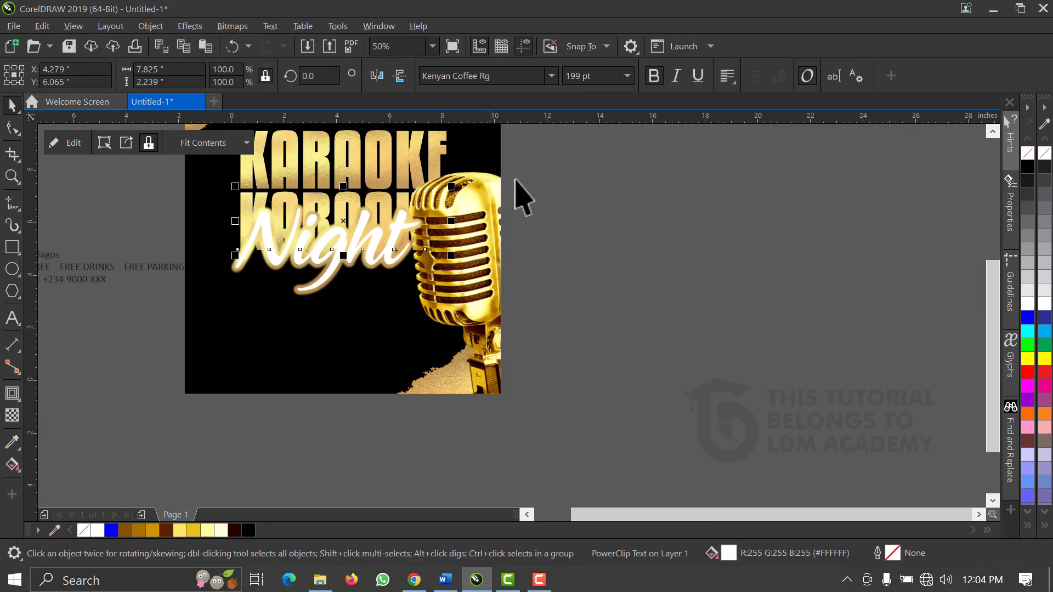
click(551, 234)
click(432, 47)
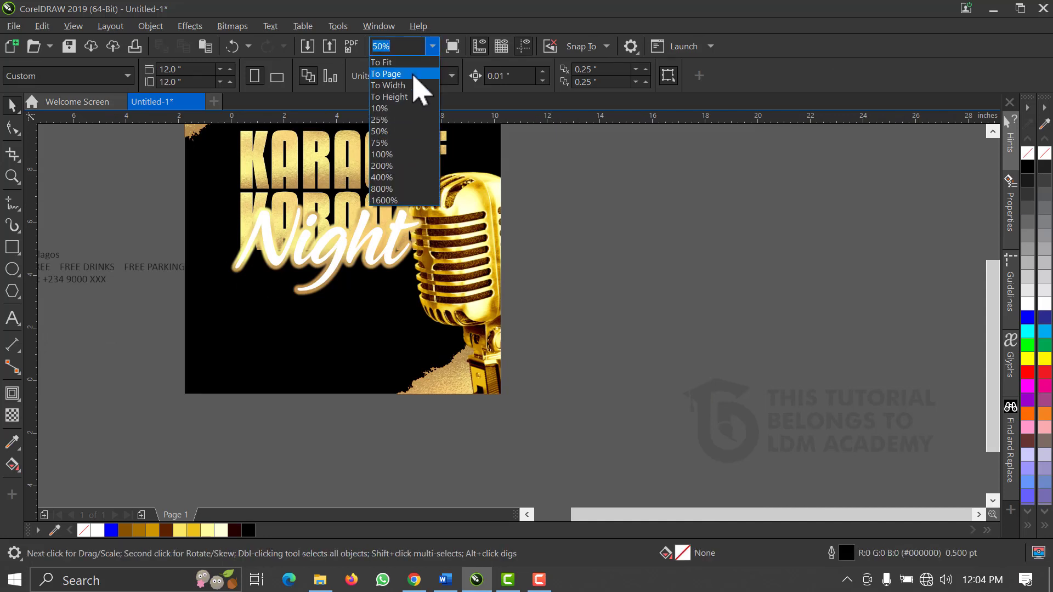
click(415, 78)
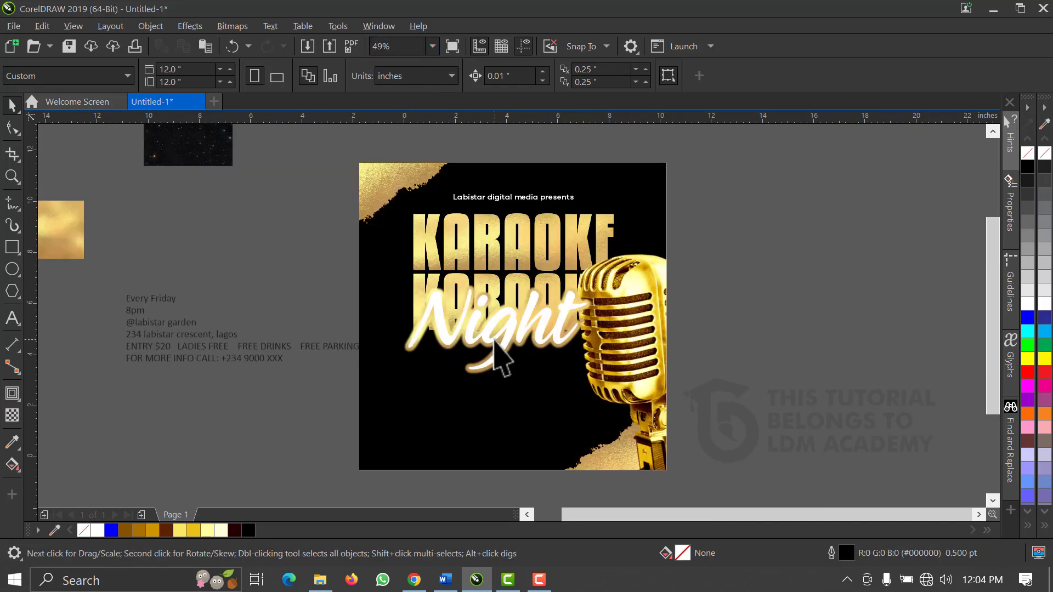
click(497, 360)
click(290, 281)
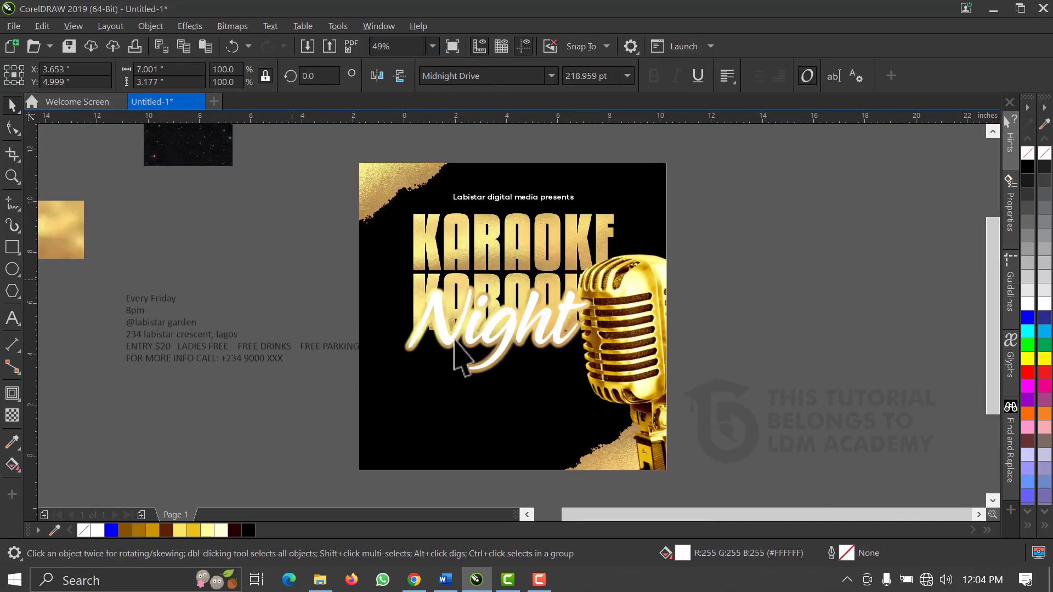
click(544, 347)
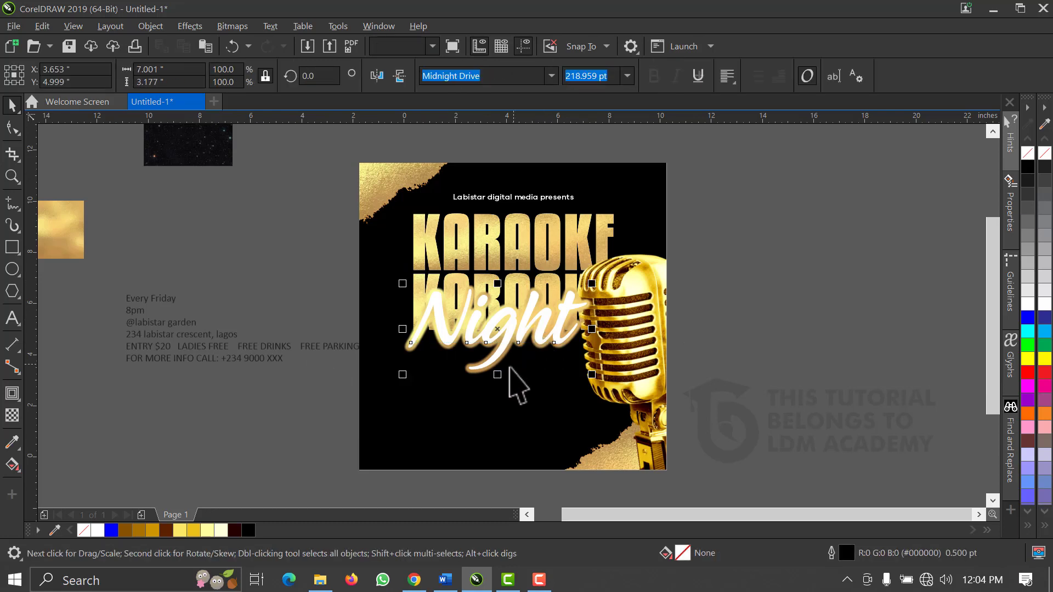
- Place the 'Every Friday' text on the page below Night at about X -0.54, Y 3.06 inches and fill it white
click(140, 302)
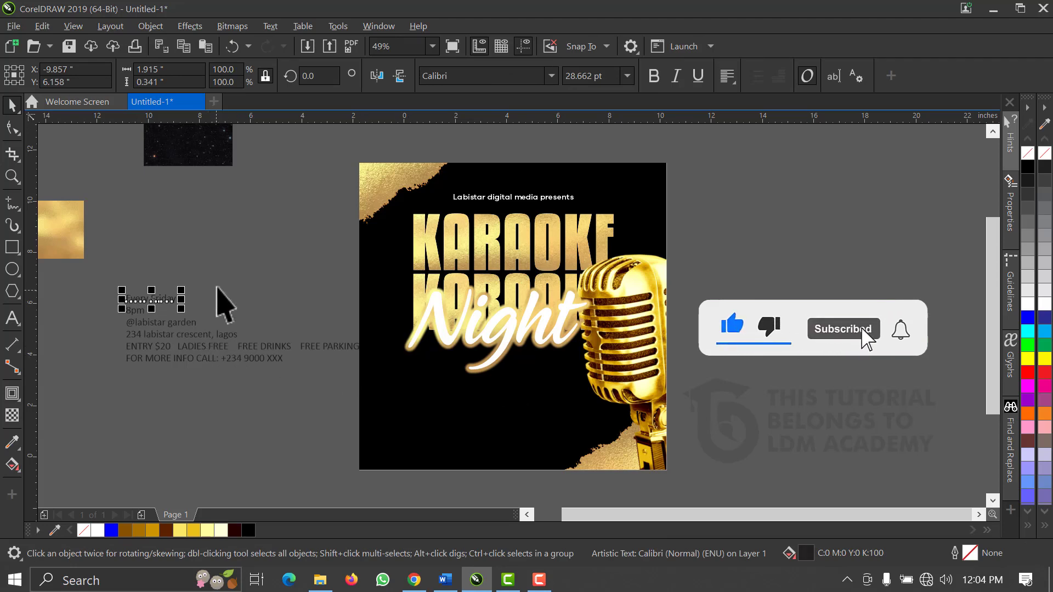
click(220, 269)
drag(165, 297, 379, 373)
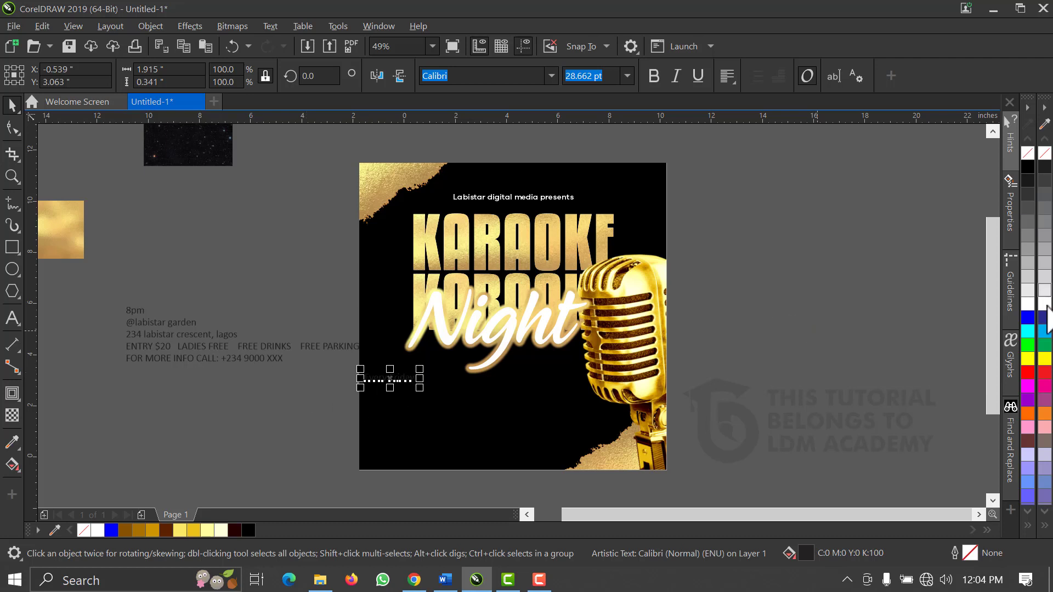
- Place the '8pm' text on the page beside 'Every Friday', in white 47 pt Galano Grotesque SemiBold
drag(104, 292, 444, 380)
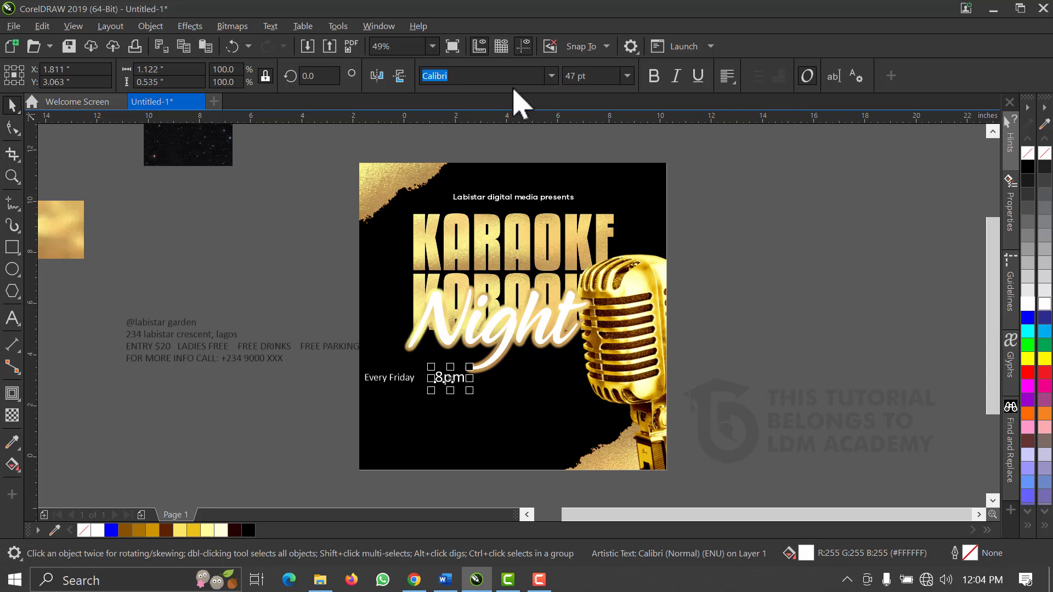
click(552, 76)
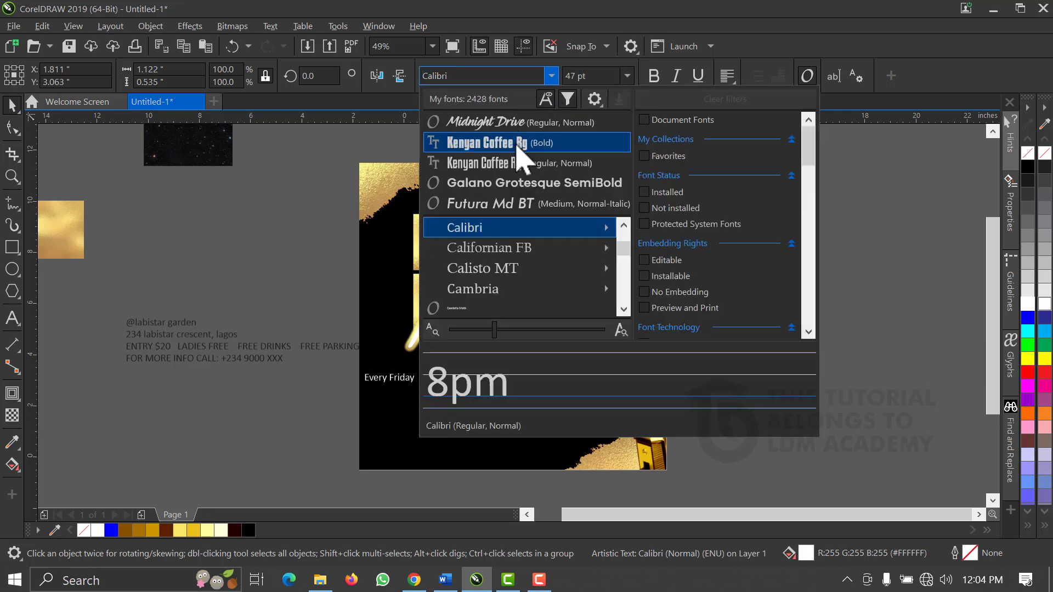
key(Escape)
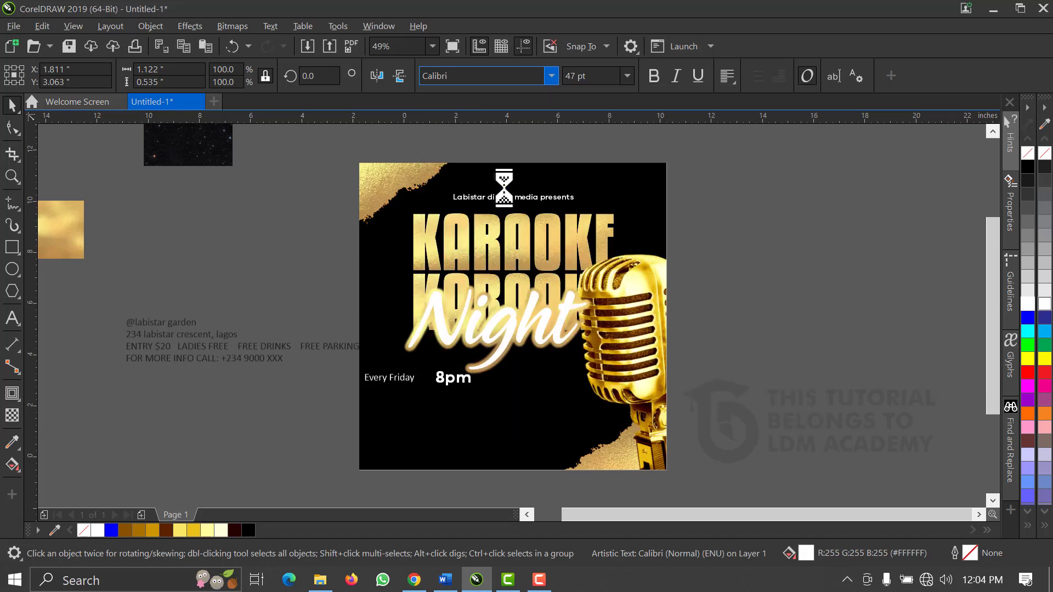
- Change the '8pm' text to uppercase and move it right to about X 5.37, Y 3.31 inches, below Night
click(277, 27)
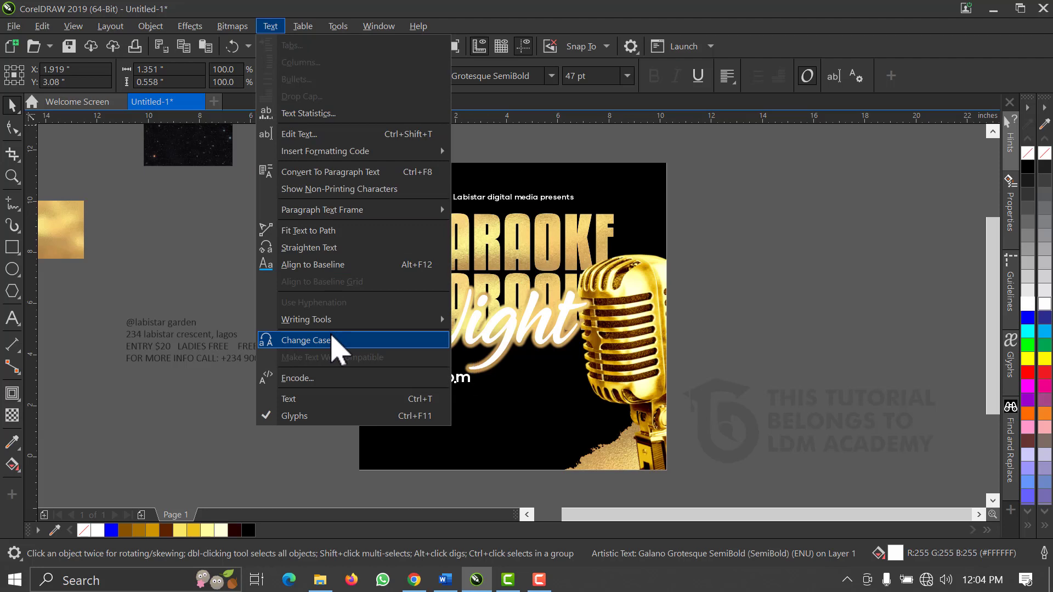
click(308, 340)
click(505, 336)
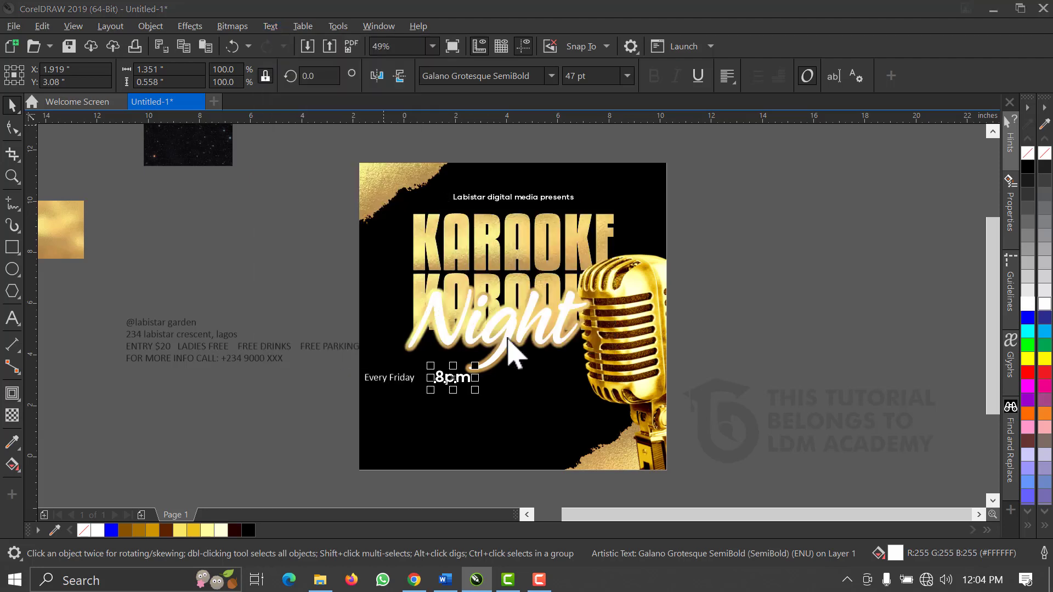
drag(463, 379, 558, 374)
- Change the 'Every Friday' text to uppercase and set its font to Galano Grotesque SemiBold
drag(353, 424, 471, 365)
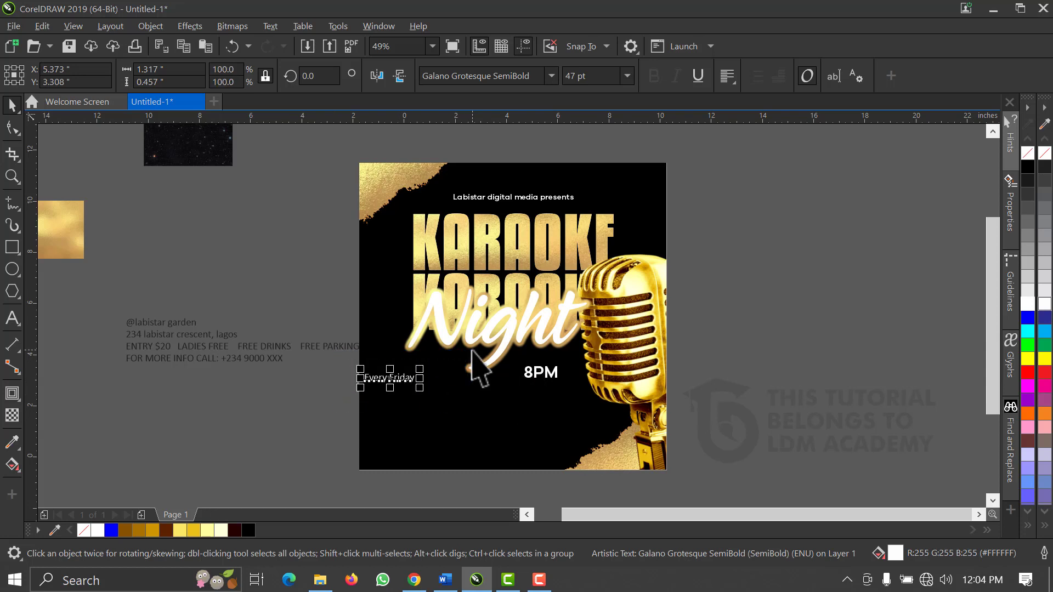
click(271, 26)
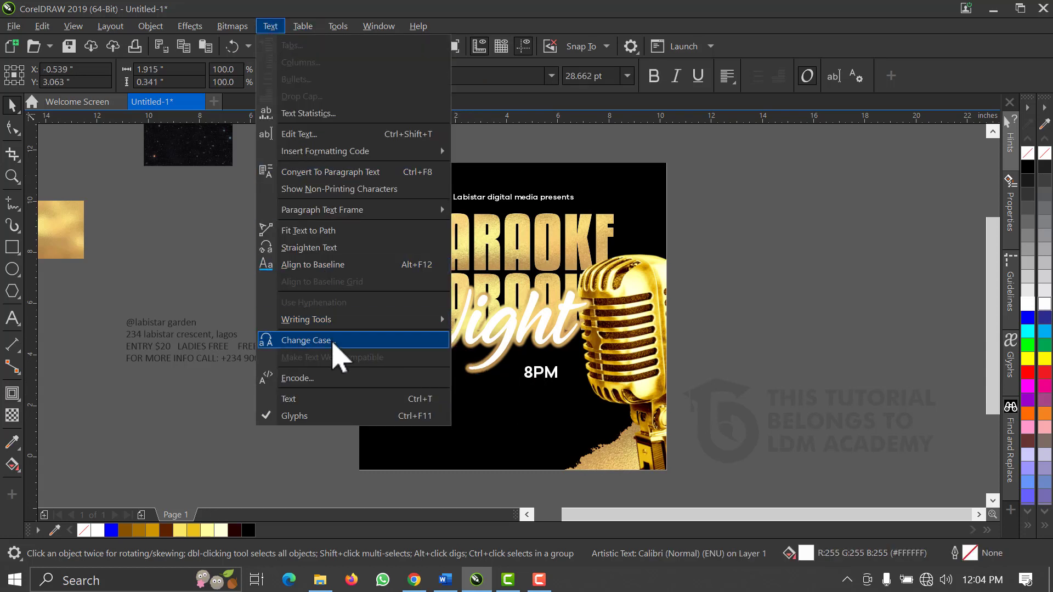
click(336, 341)
click(488, 275)
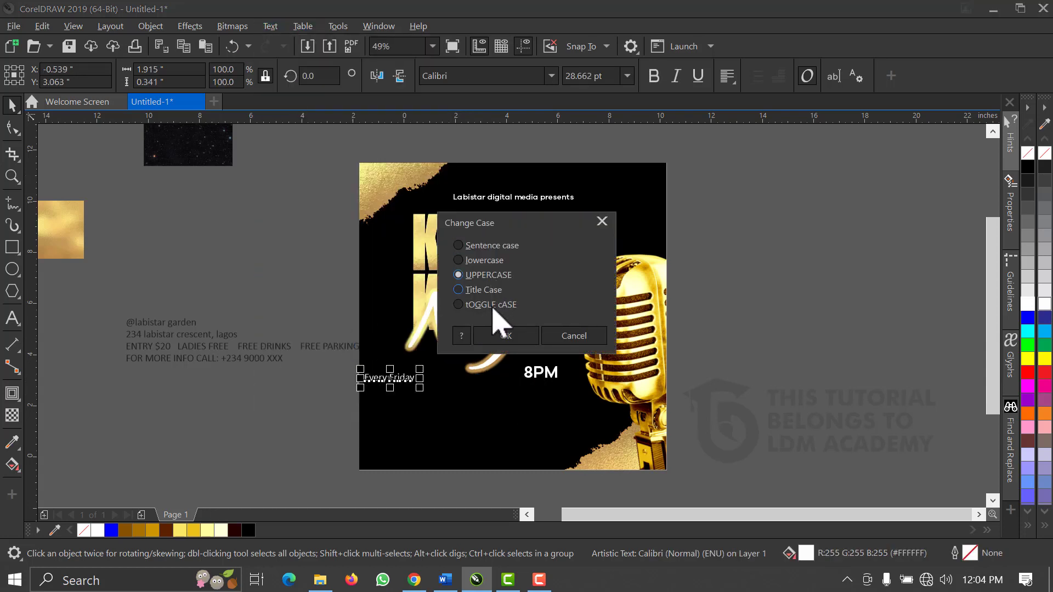
click(506, 336)
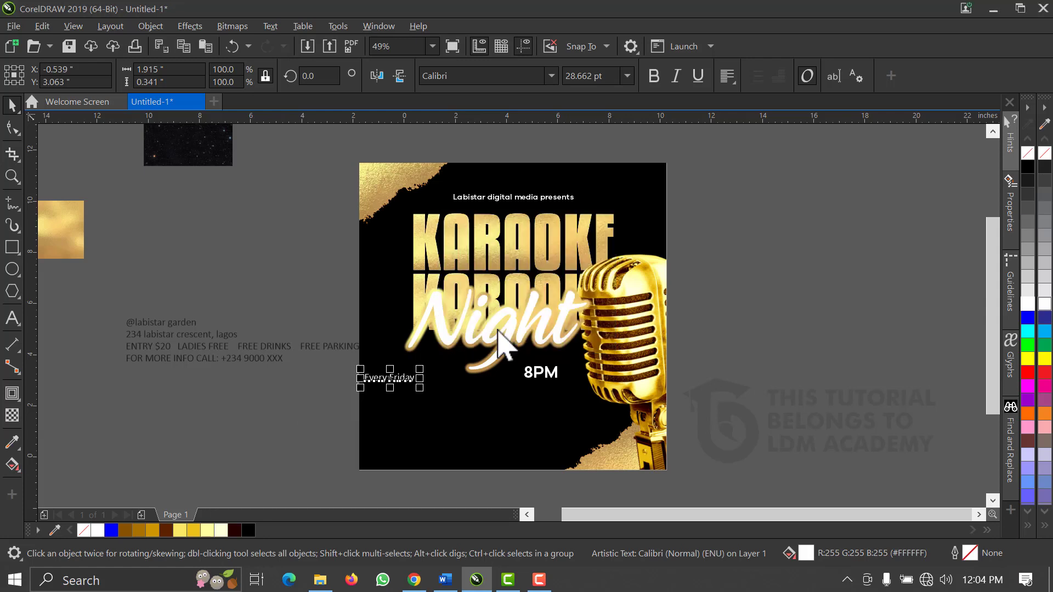
click(551, 76)
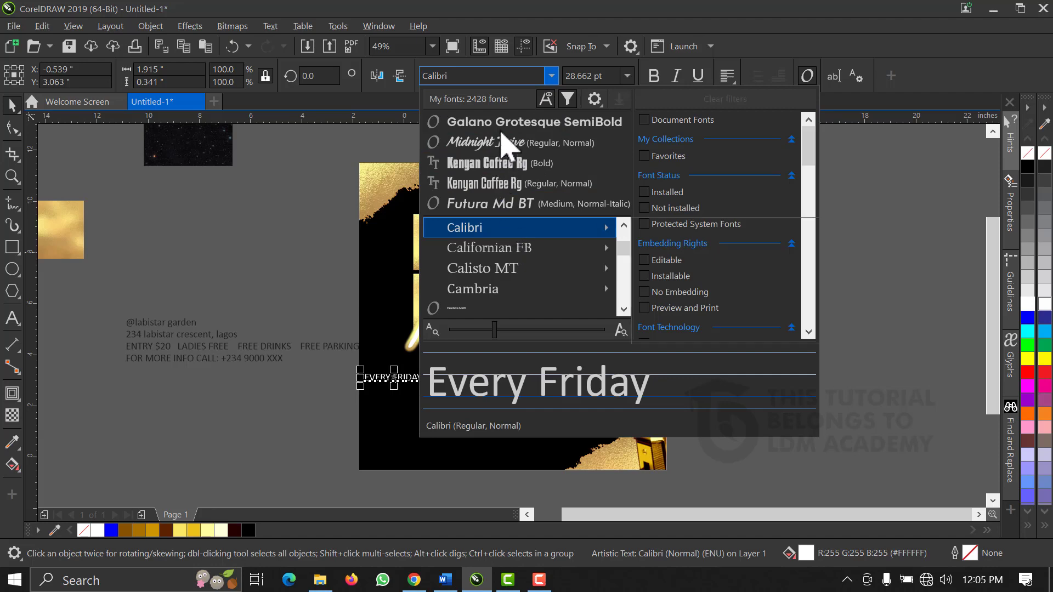
key(Escape)
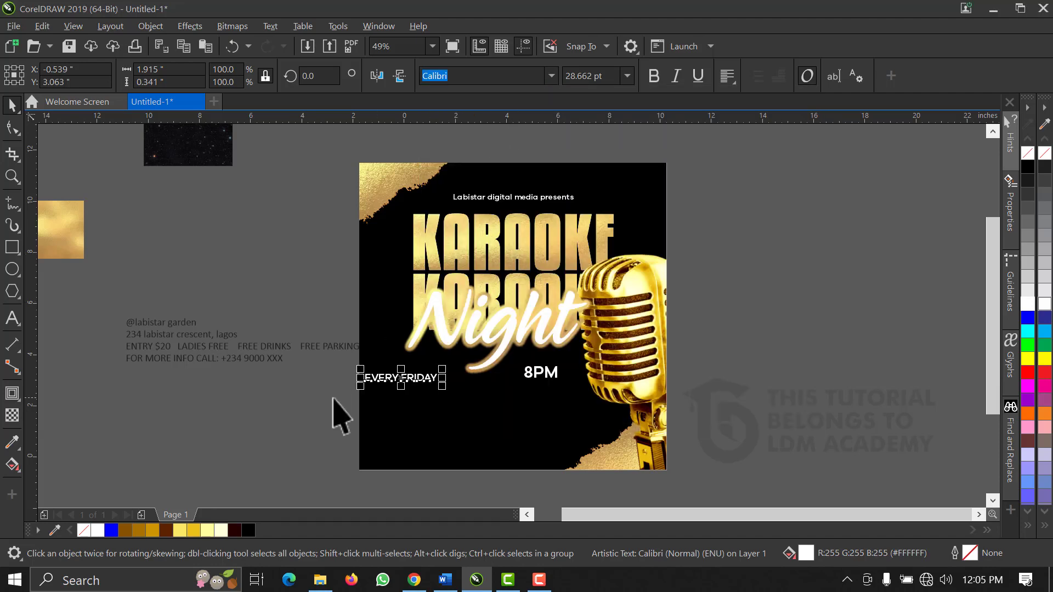
- Open the 'EVERY FRIDAY' text for editing between its two words
key(z)
drag(332, 321, 551, 404)
key(space)
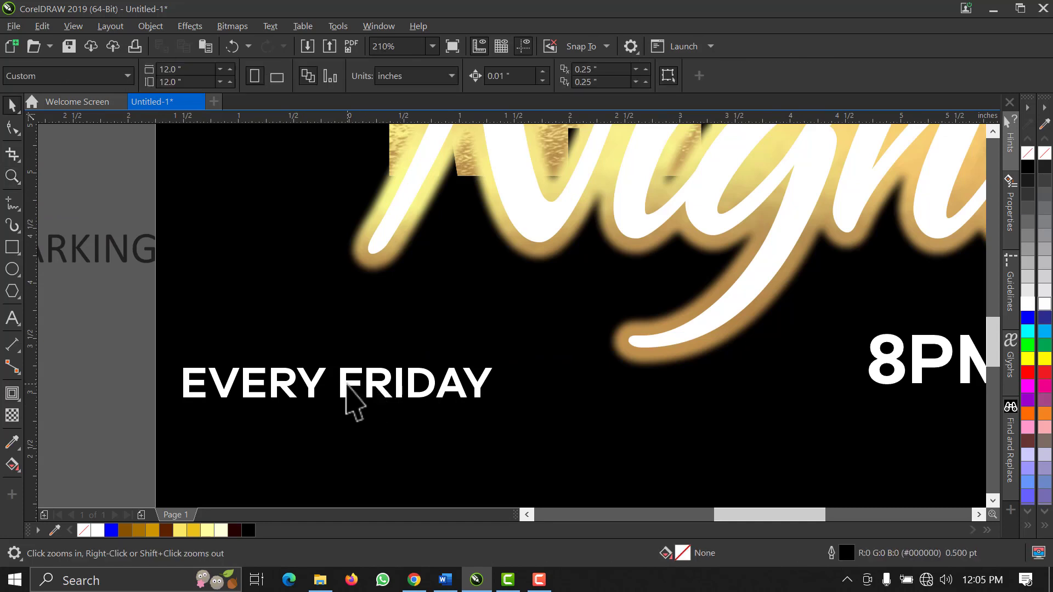
click(345, 383)
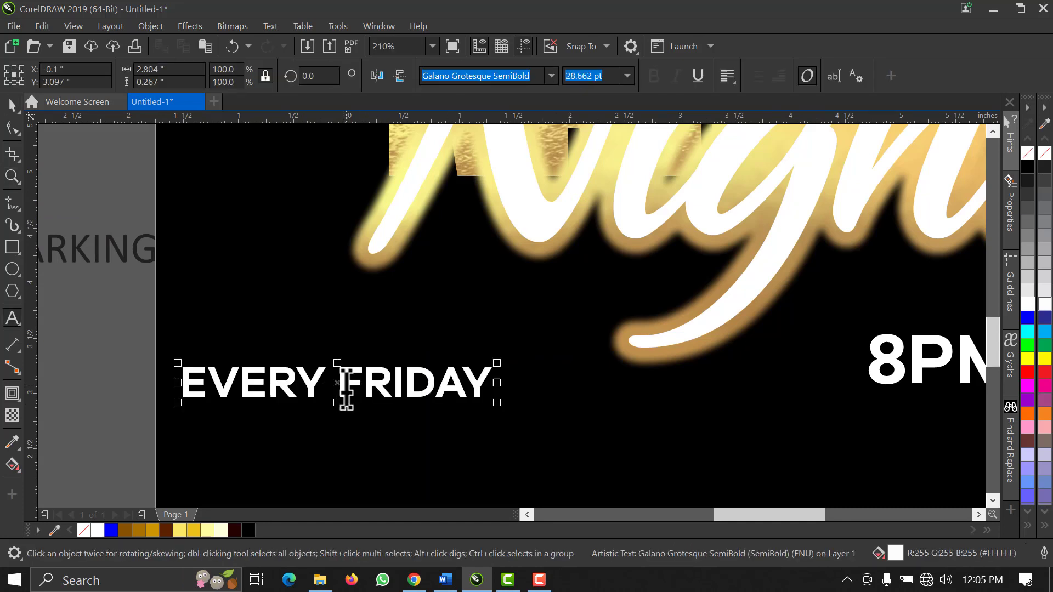
- Break the "EVERY FRIDAY" text into two lines and move it beneath the first letters of the "Night" lettering
key(Return)
click(12, 104)
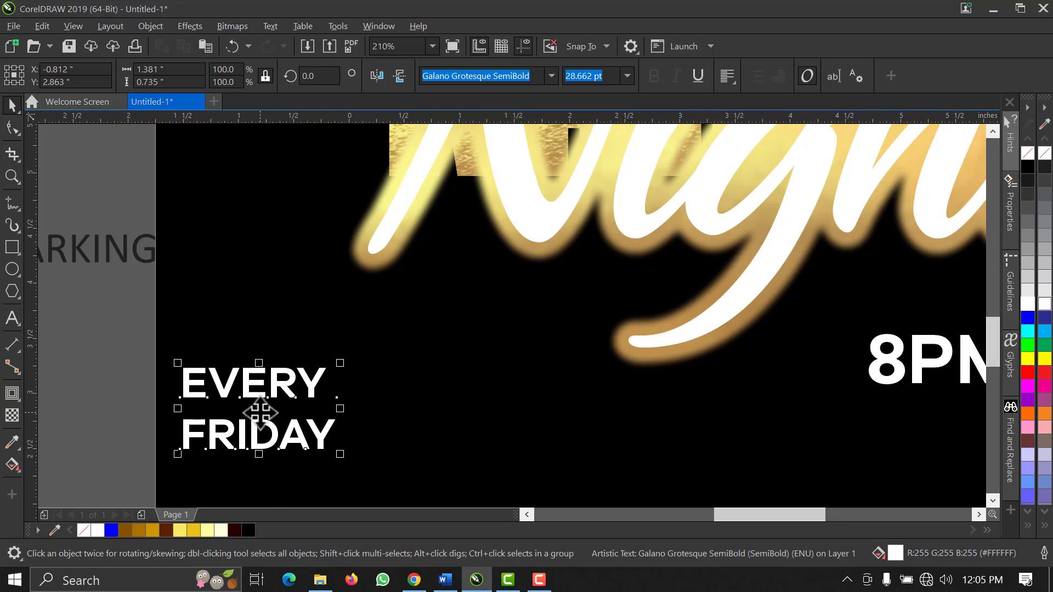
drag(260, 412, 484, 338)
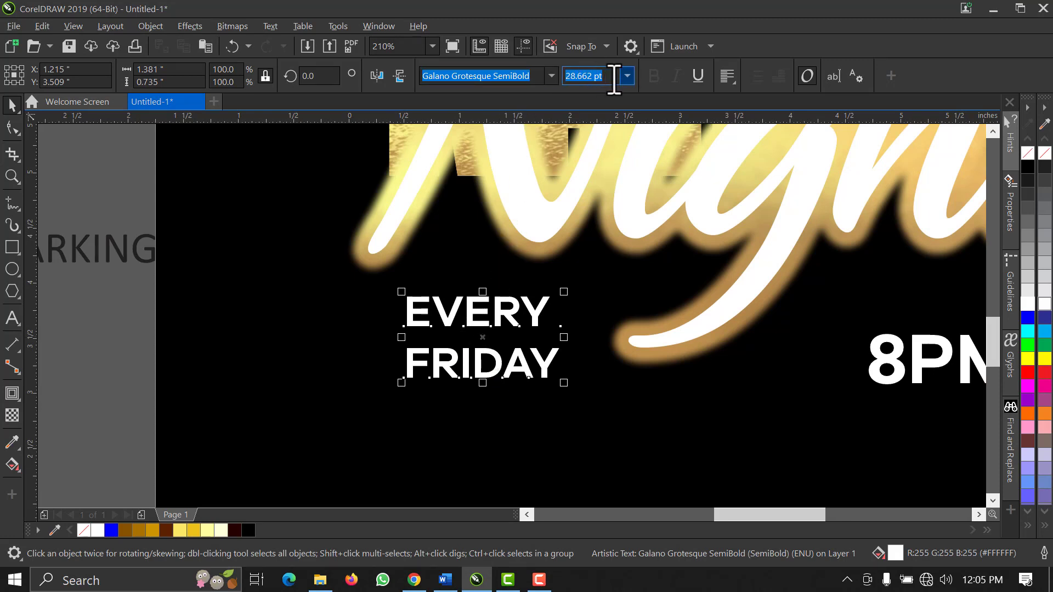
- Set the "EVERY FRIDAY" text size to 31 pt and tighten the spacing between its two lines
drag(615, 89, 549, 88)
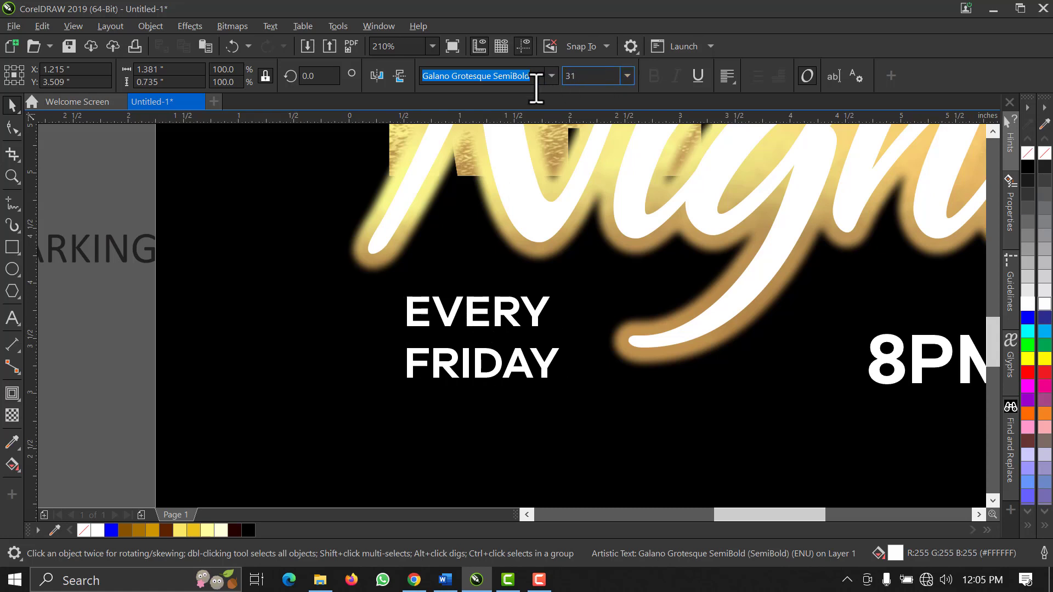
key(Return)
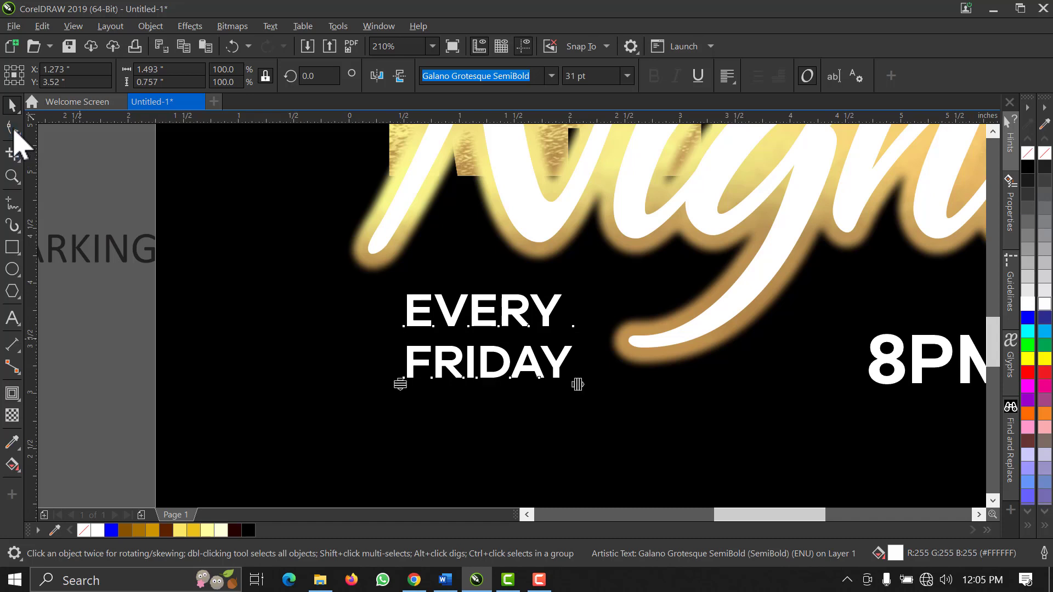
click(13, 131)
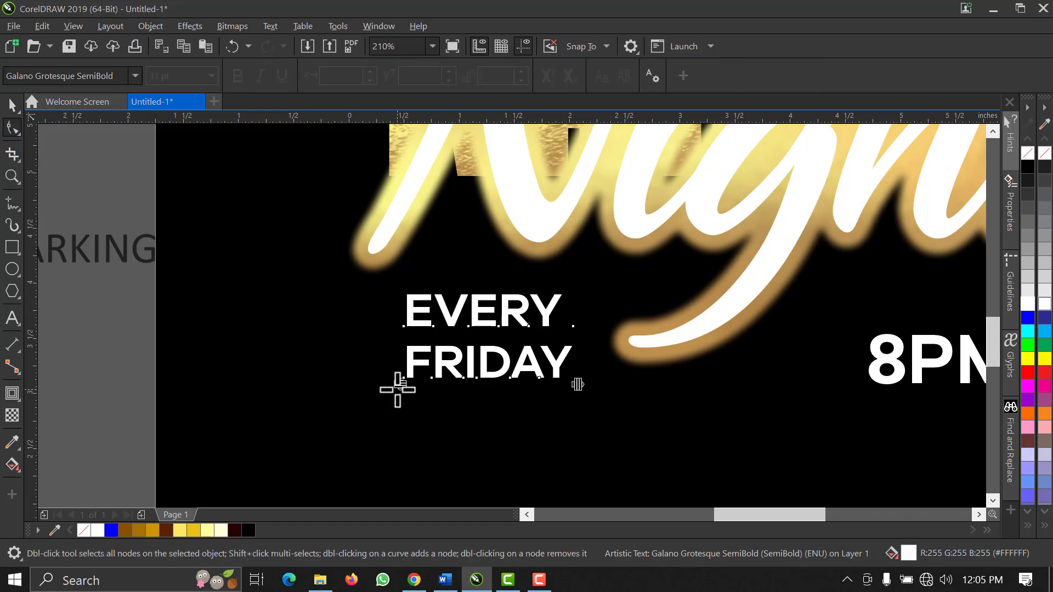
drag(397, 390, 397, 369)
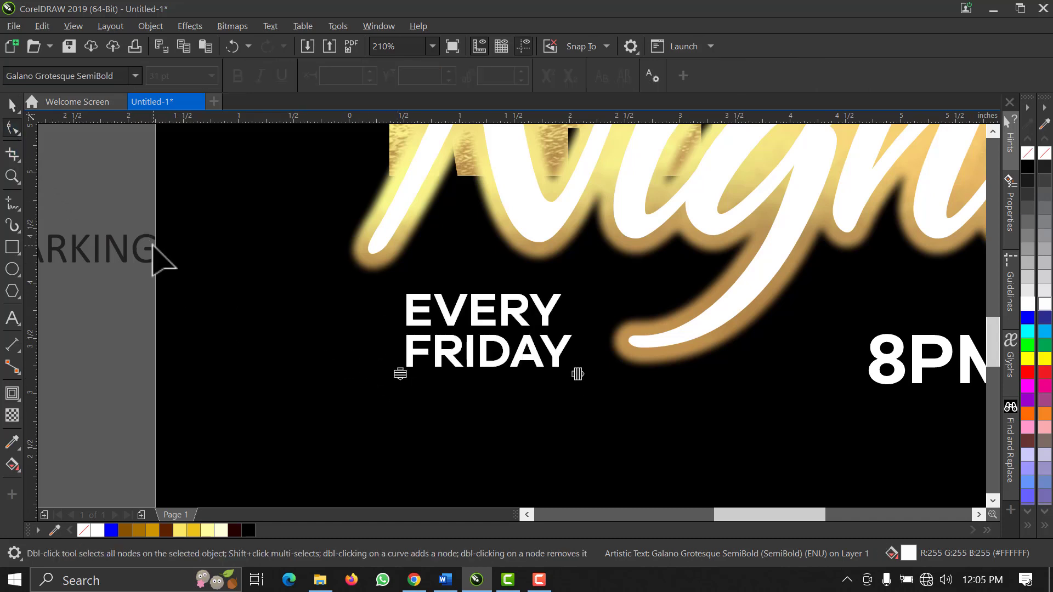
click(12, 104)
click(60, 181)
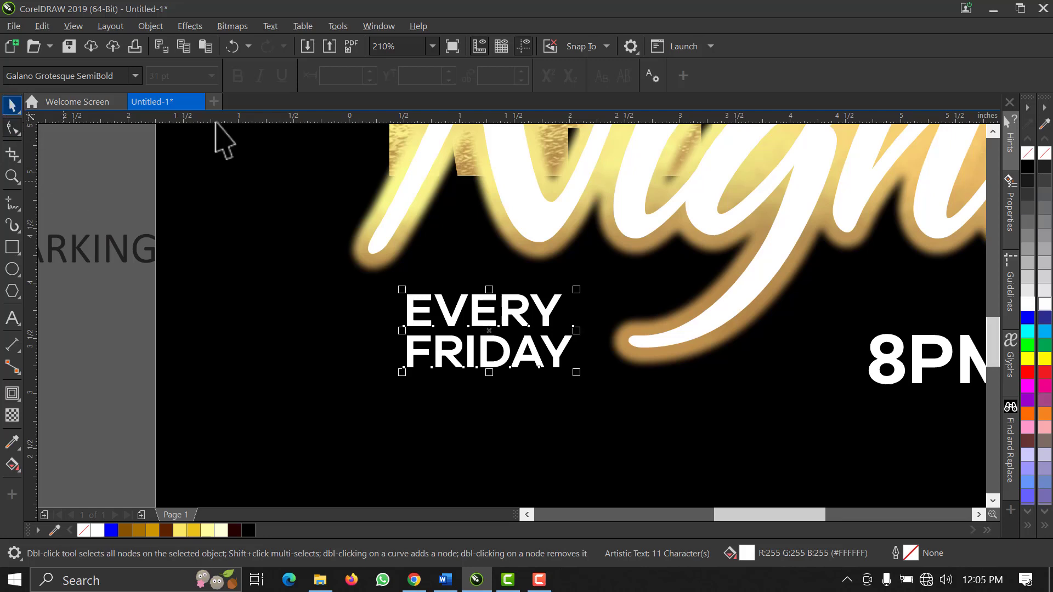
- Draw a rectangle about 1.78 by 0.89 inches around the "EVERY FRIDAY" text
click(431, 49)
click(418, 77)
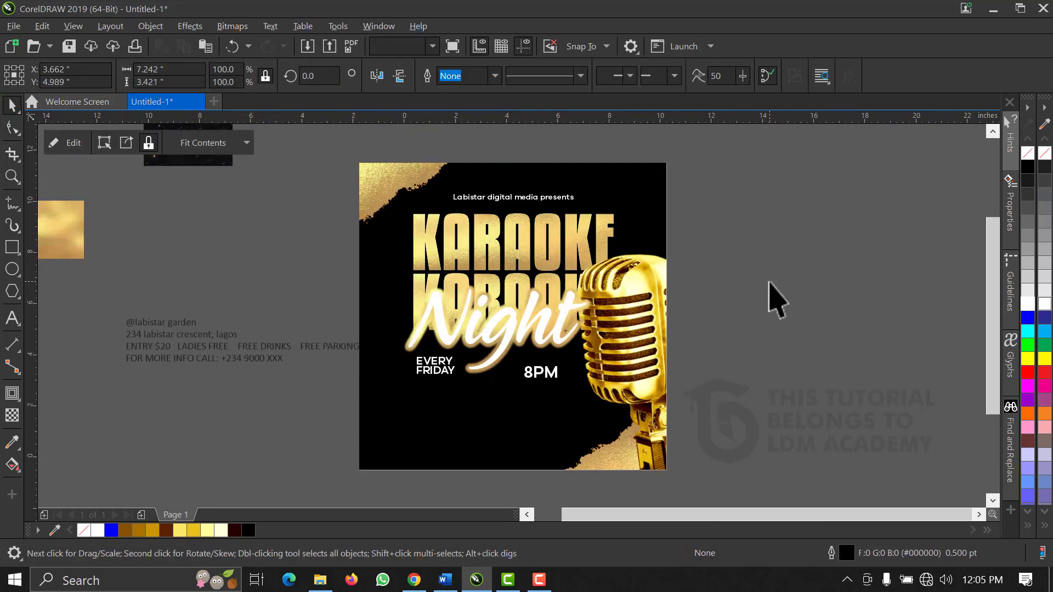
click(694, 282)
key(F2)
drag(705, 233, 301, 430)
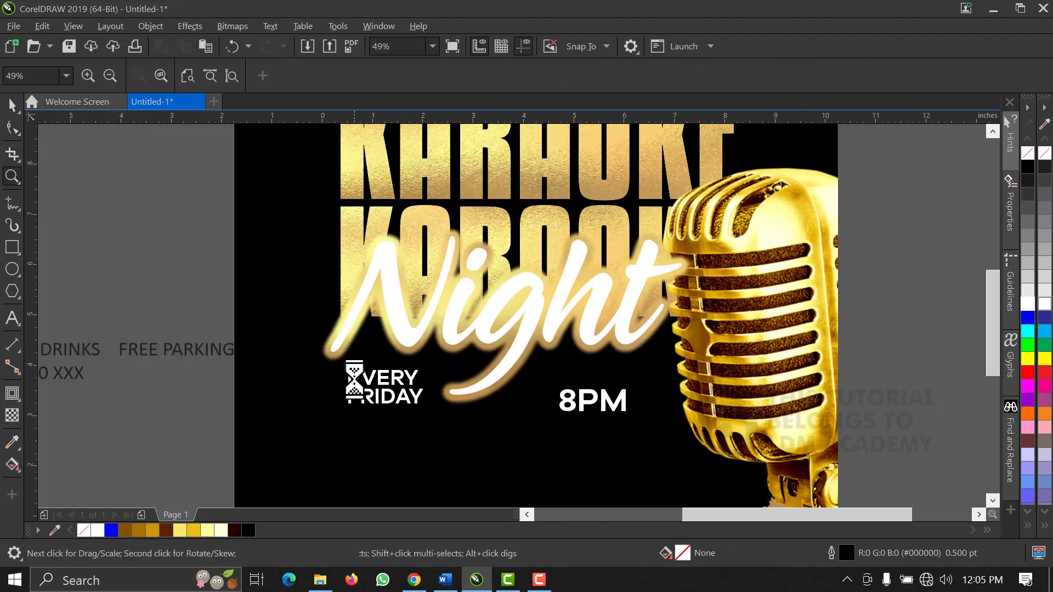
click(13, 248)
scroll(387, 429, up, 2)
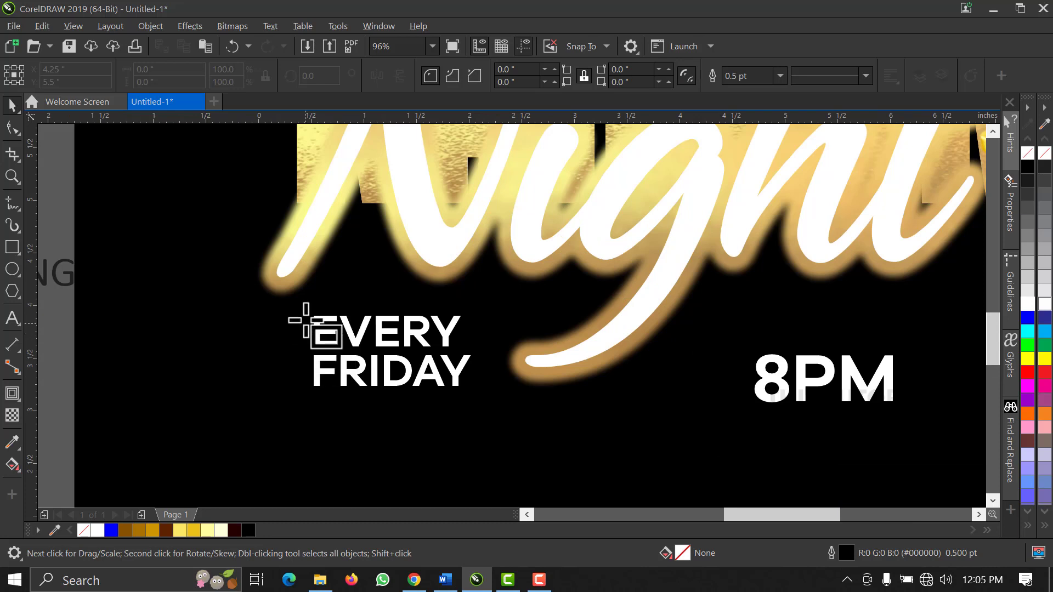
drag(298, 306, 486, 400)
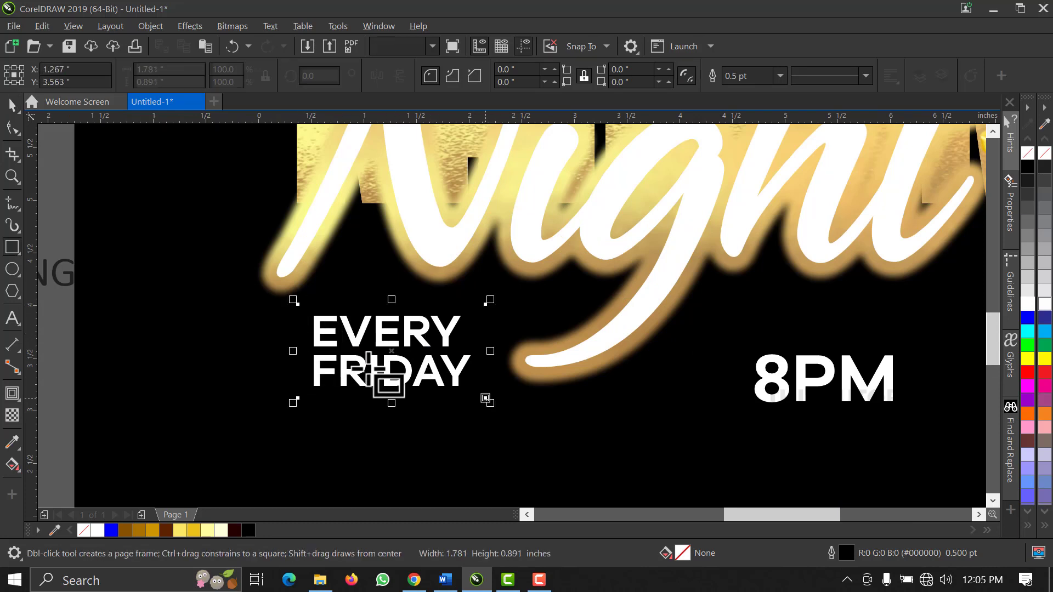
click(11, 106)
key(space)
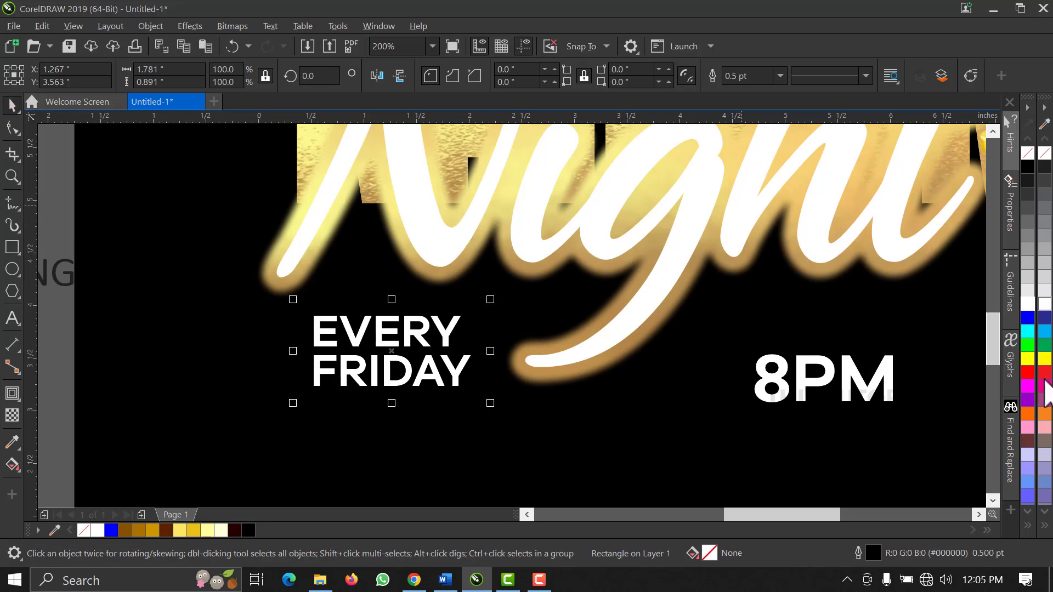
- Fill the rectangle around "EVERY FRIDAY" with white and colour the text black
click(1027, 304)
drag(56, 217, 481, 462)
click(616, 384)
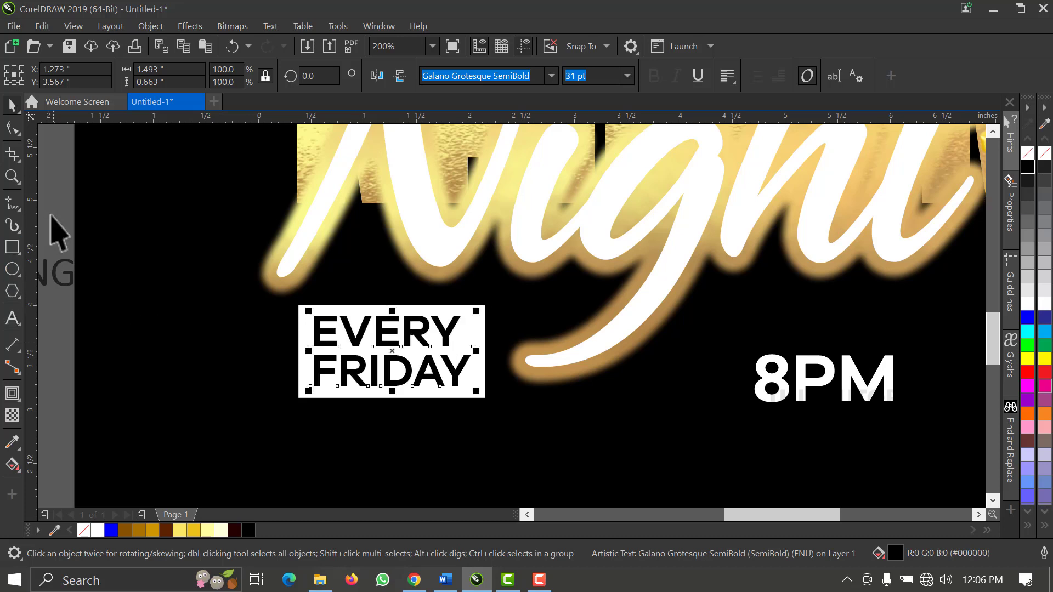
- Center the "EVERY FRIDAY" text on its white rectangle and set its text alignment to Center
drag(60, 221, 547, 439)
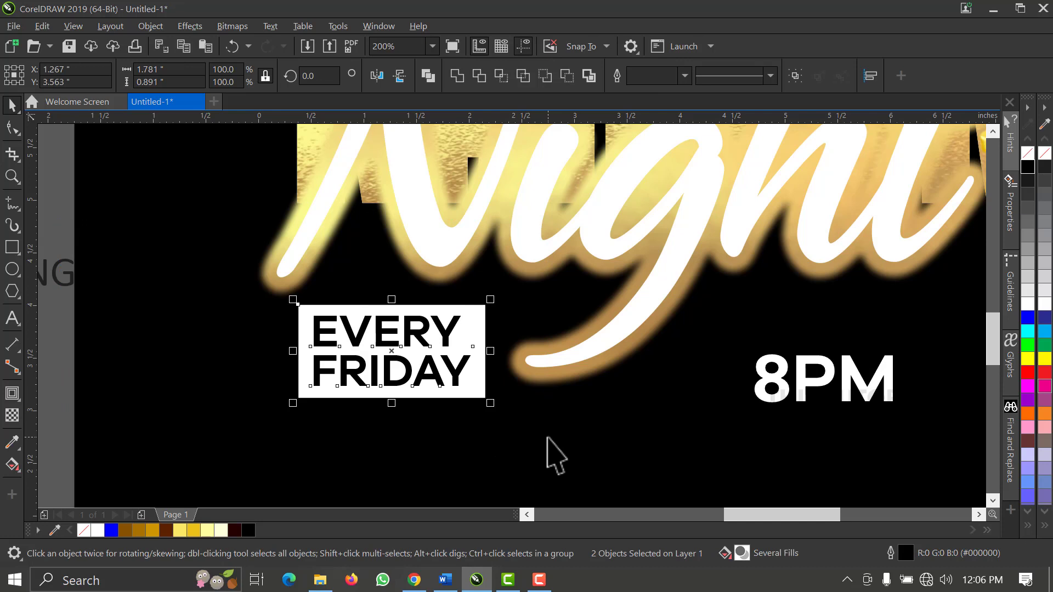
drag(69, 222, 509, 454)
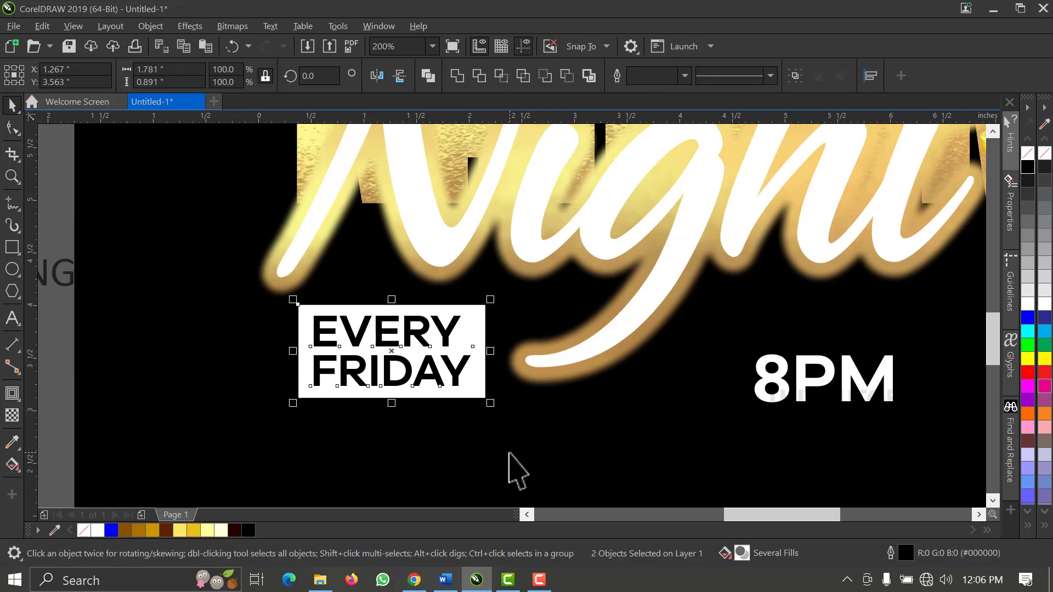
click(509, 453)
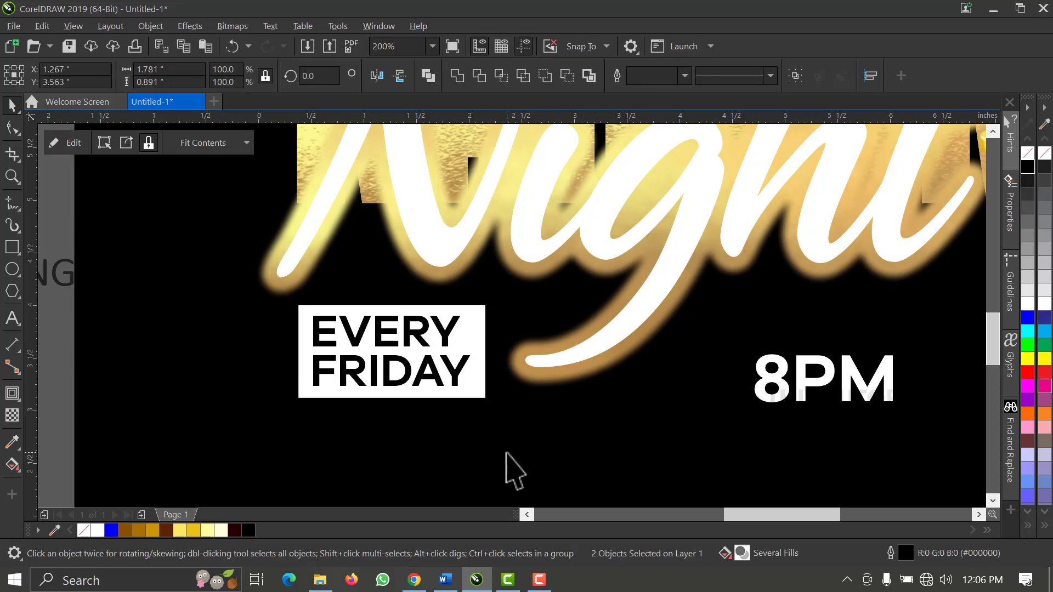
click(447, 341)
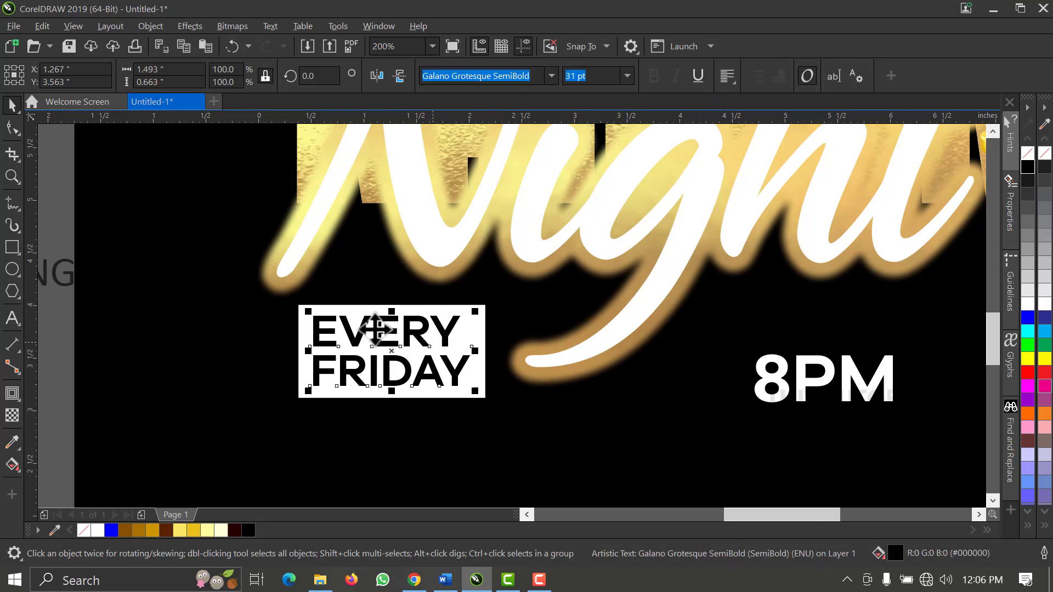
click(726, 82)
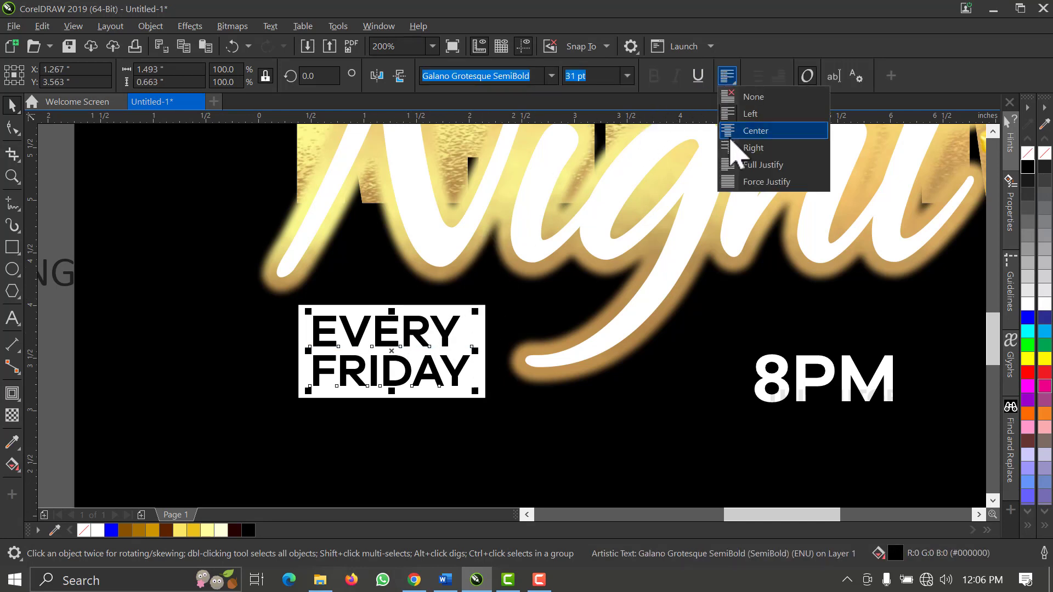
click(735, 132)
- Copy the white rectangle from behind "EVERY FRIDAY" and place the copy over the 8PM text
scroll(639, 336, down, 1)
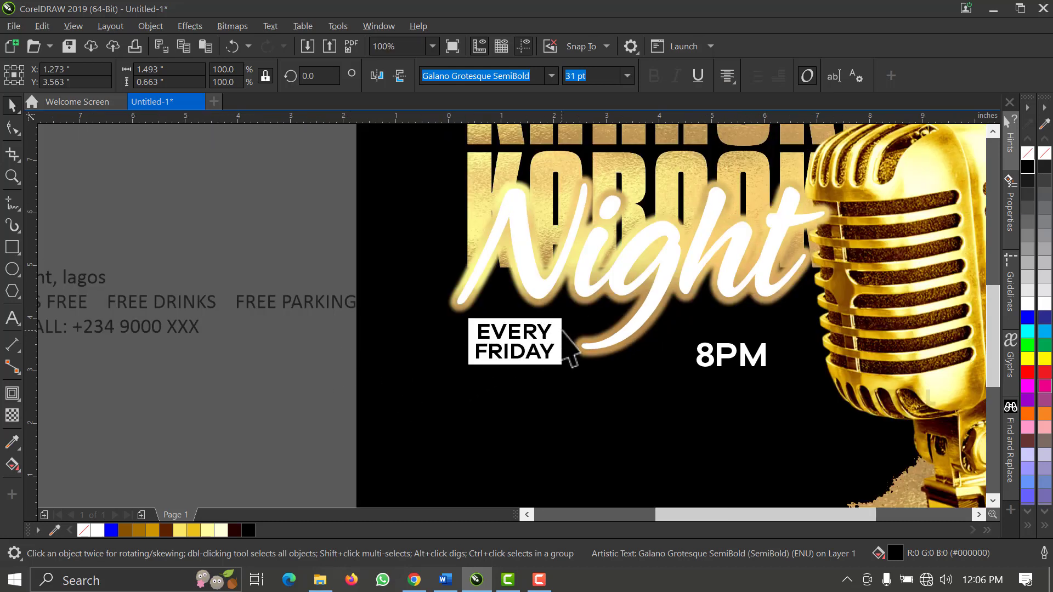
click(562, 335)
drag(565, 344, 777, 349)
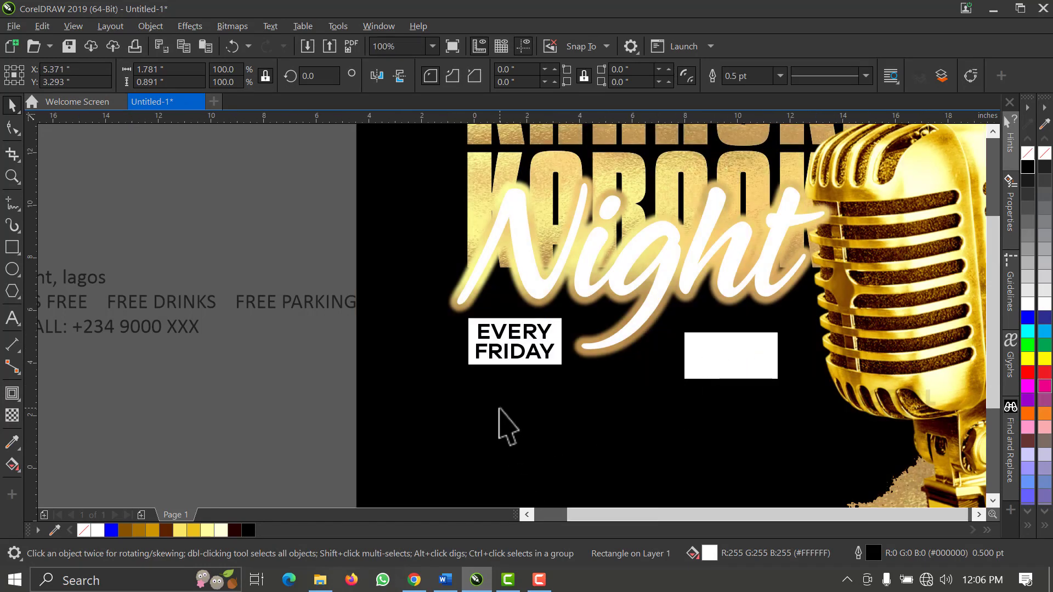
- Select the 8PM text on the copied white rectangle and colour it black
scroll(499, 409, down, 2)
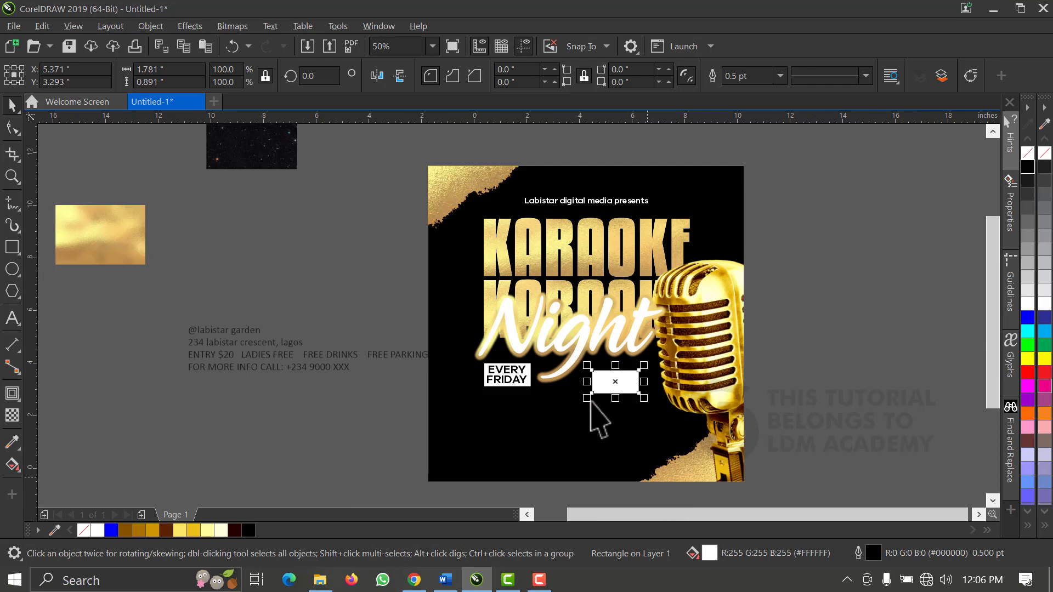
click(660, 488)
drag(683, 493, 557, 375)
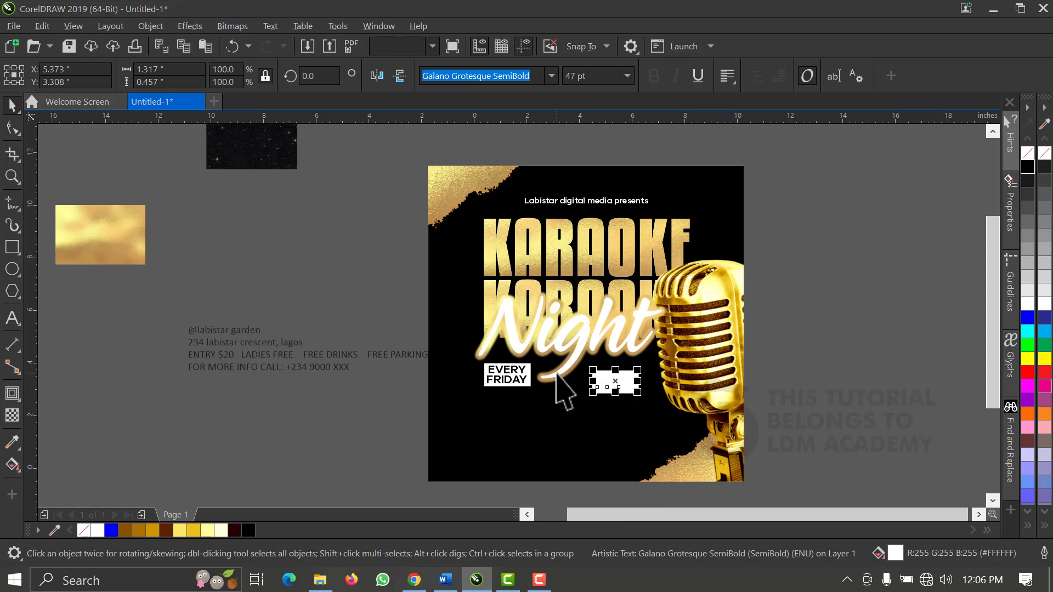
click(1028, 167)
key(Escape)
- Move the 8PM text and its white rectangle up together, roughly level with the "EVERY FRIDAY" box
key(F2)
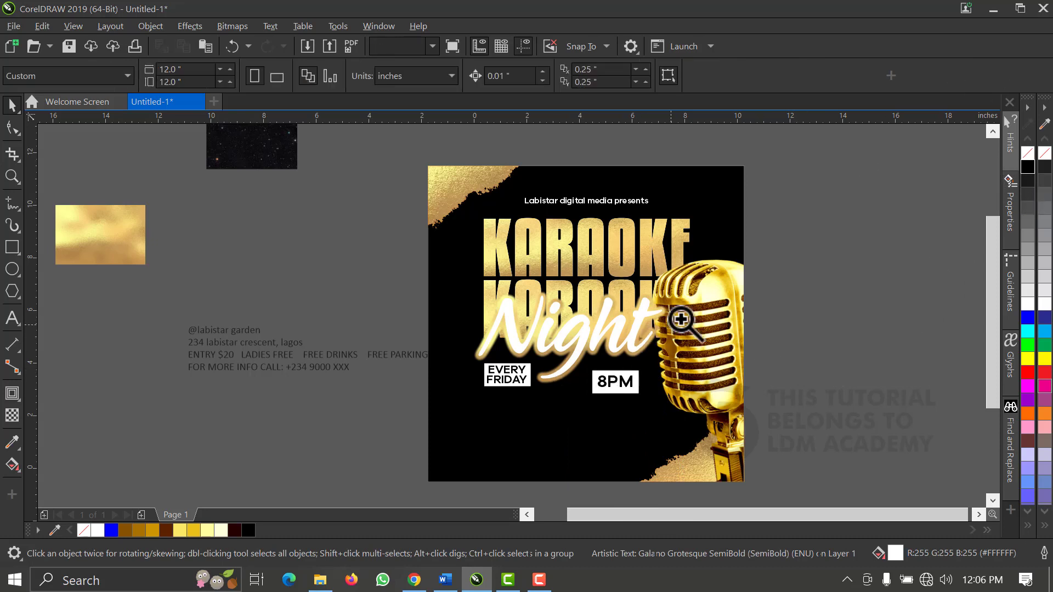
drag(779, 290, 401, 437)
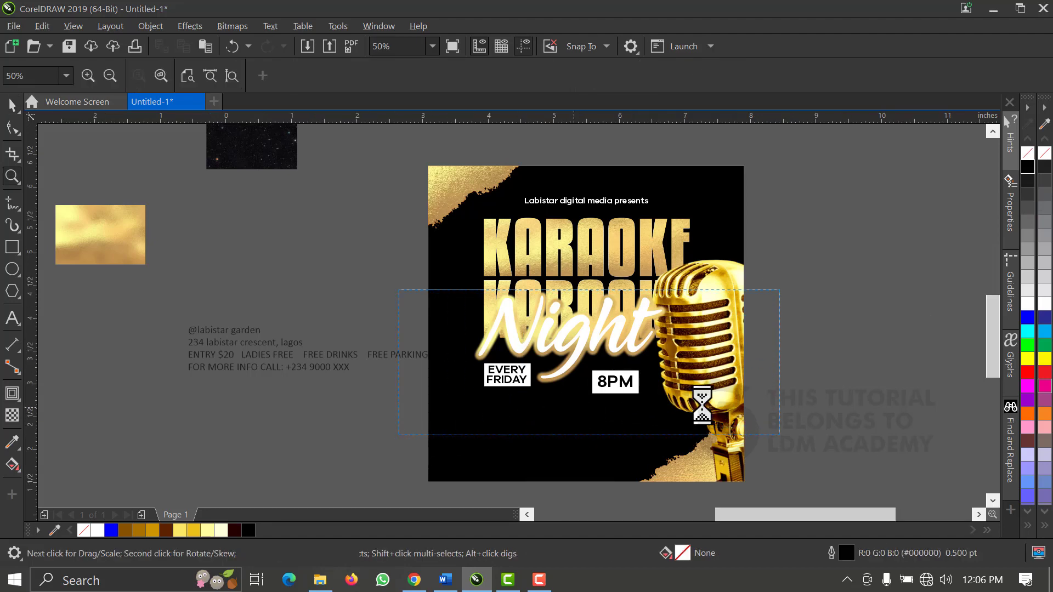
key(space)
drag(808, 330, 471, 513)
drag(558, 394, 560, 386)
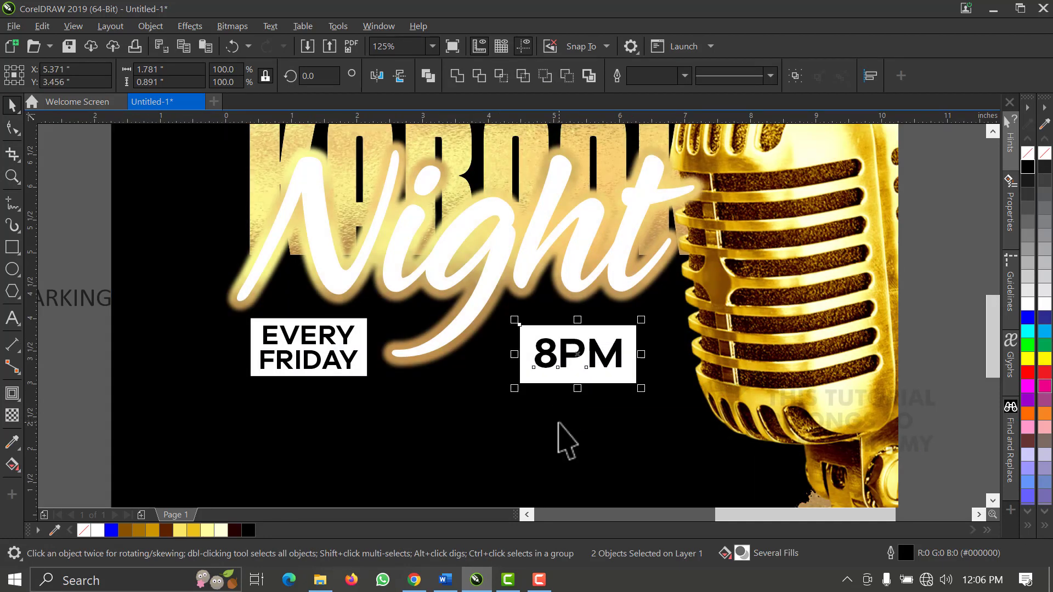
- Shrink the white rectangle behind 8PM symmetrically to about 1.54 by 0.71 inches so it fits the text more tightly
click(578, 393)
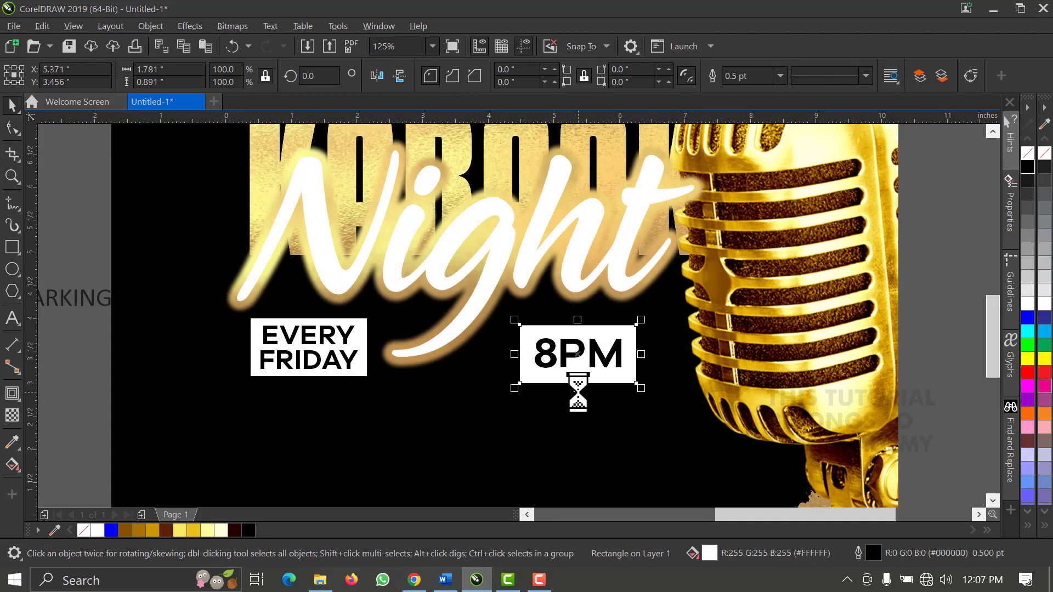
drag(578, 394, 578, 388)
scroll(600, 372, up, 2)
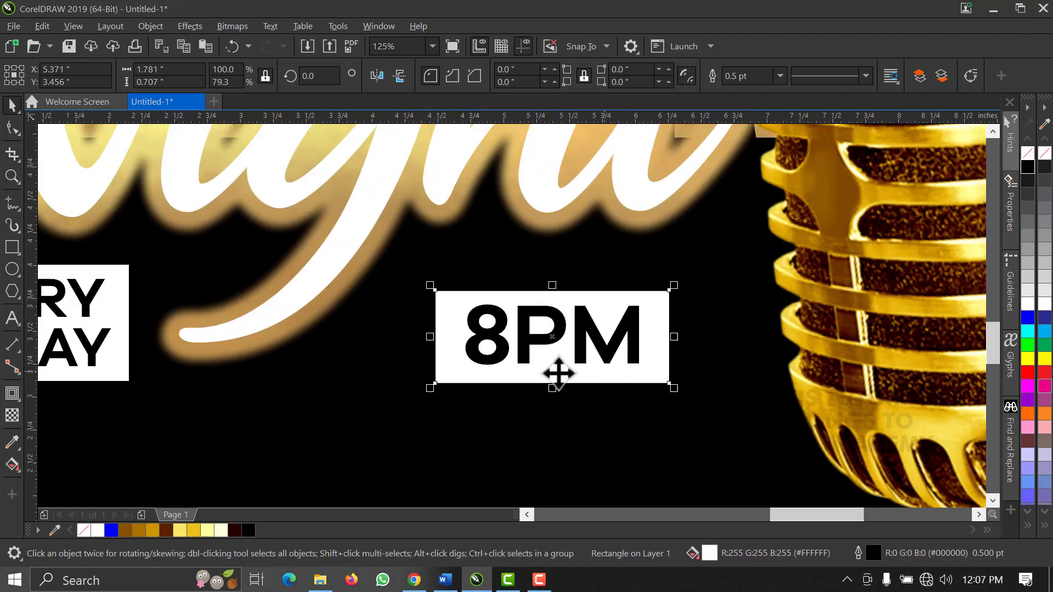
drag(430, 337, 442, 345)
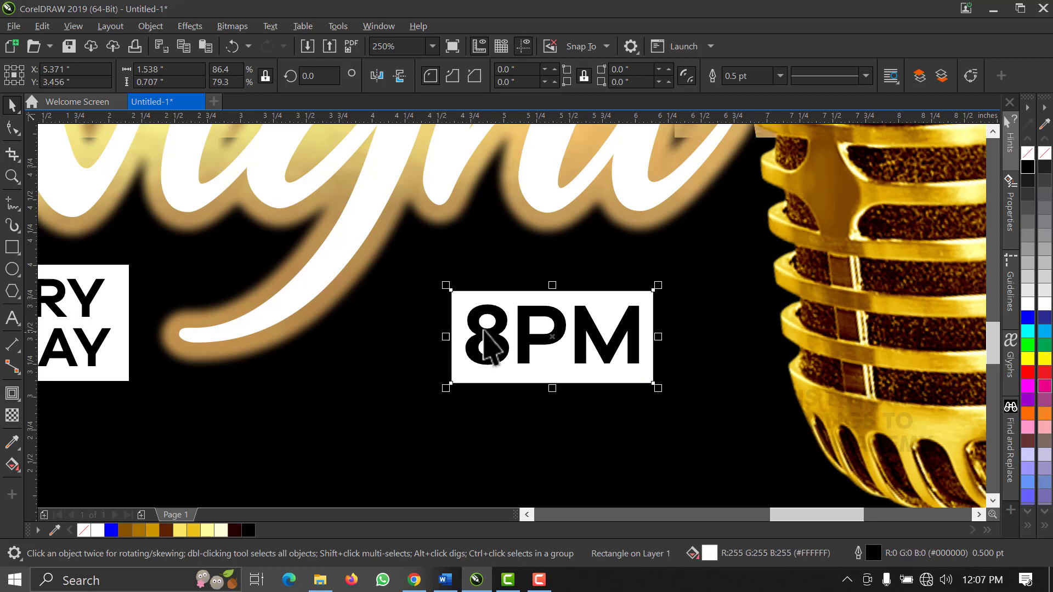
scroll(529, 345, down, 3)
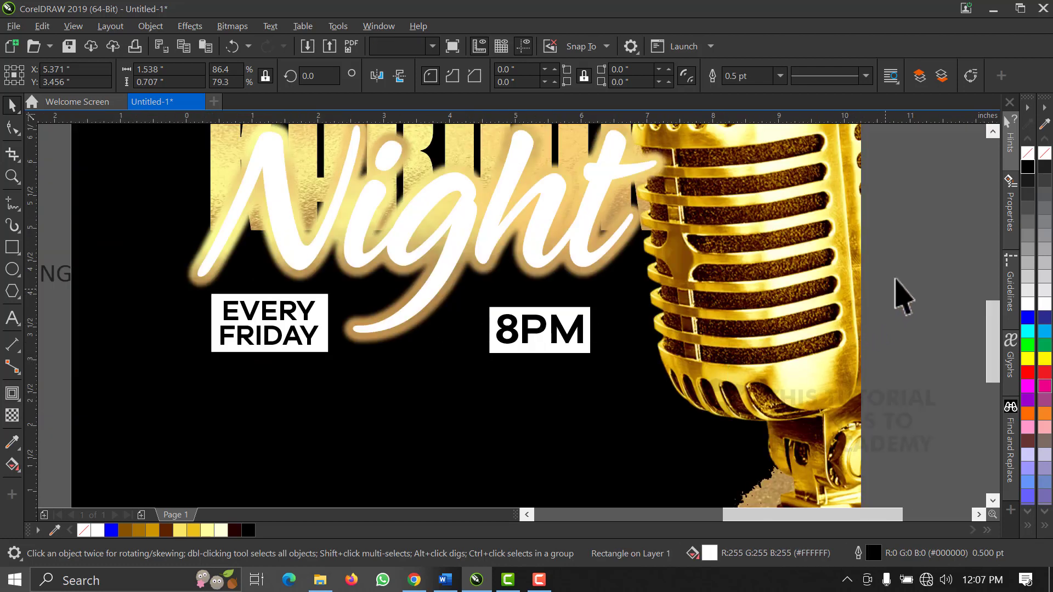
drag(893, 280, 475, 382)
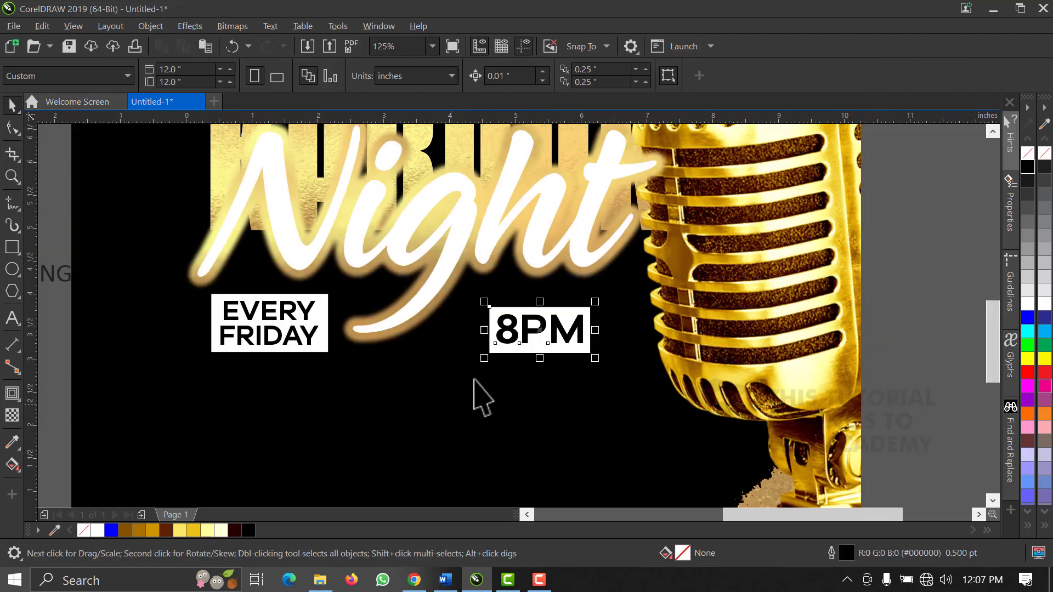
click(433, 46)
click(413, 89)
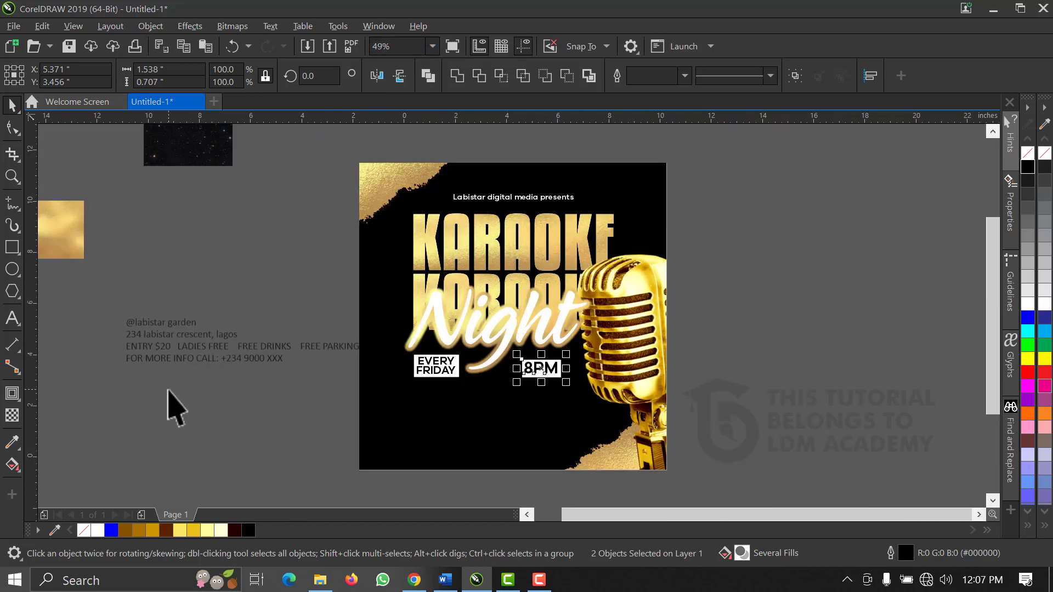
click(149, 327)
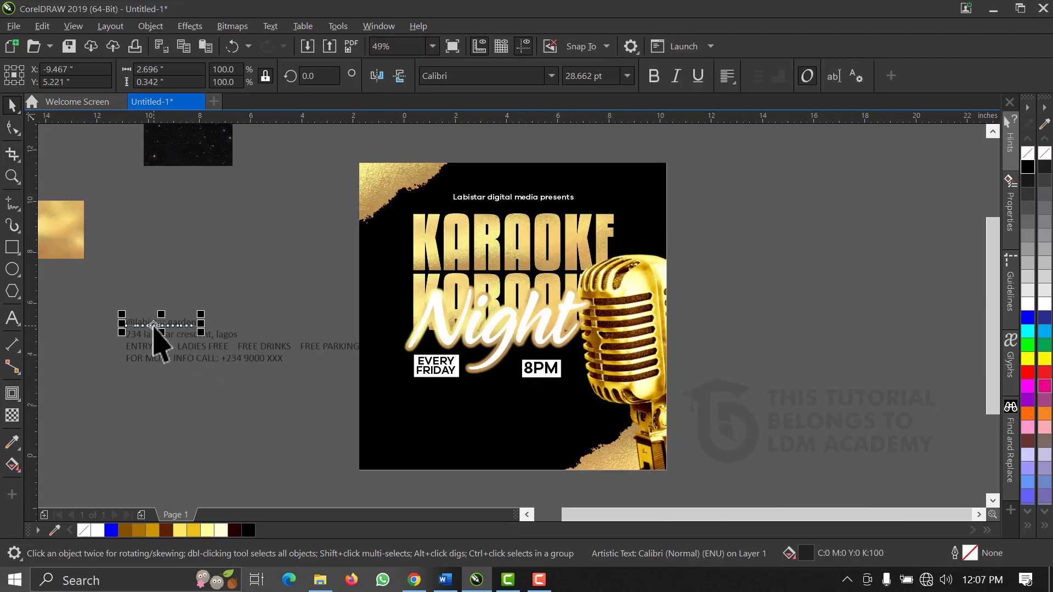
drag(149, 327, 488, 403)
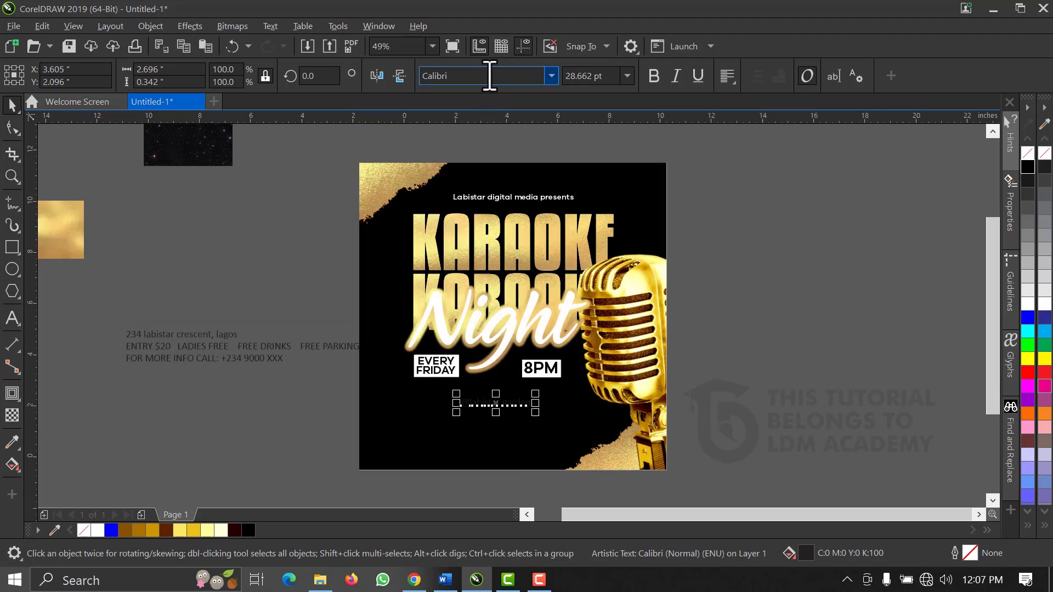
click(553, 77)
click(551, 77)
key(Escape)
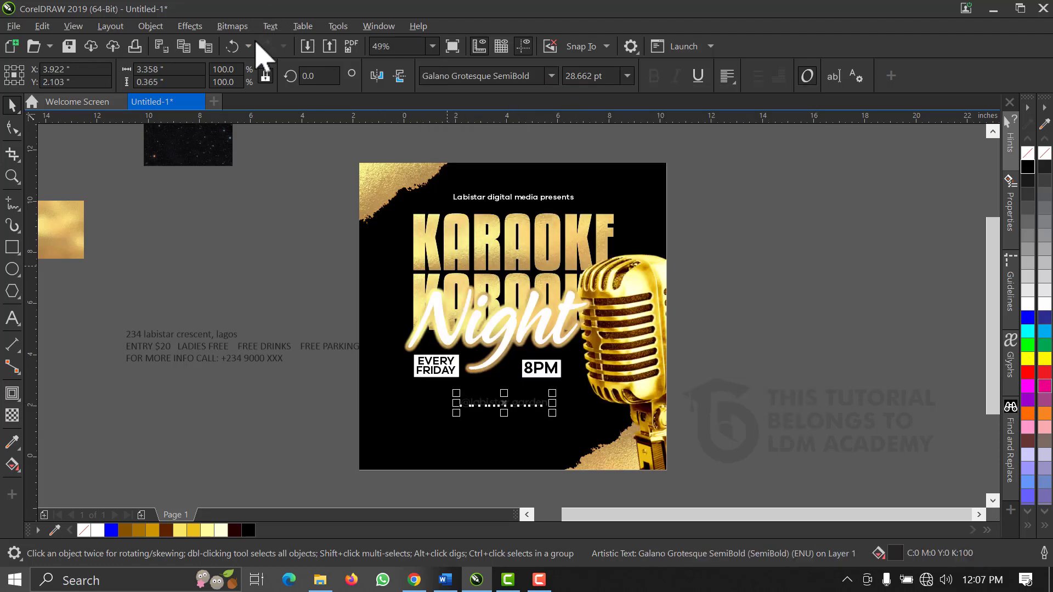
click(271, 26)
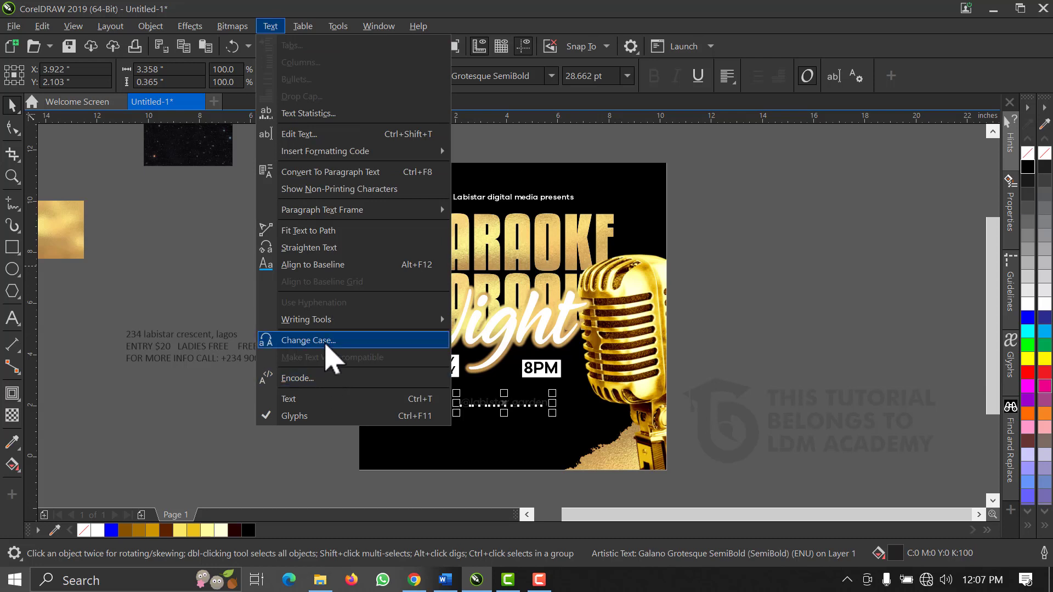
click(327, 345)
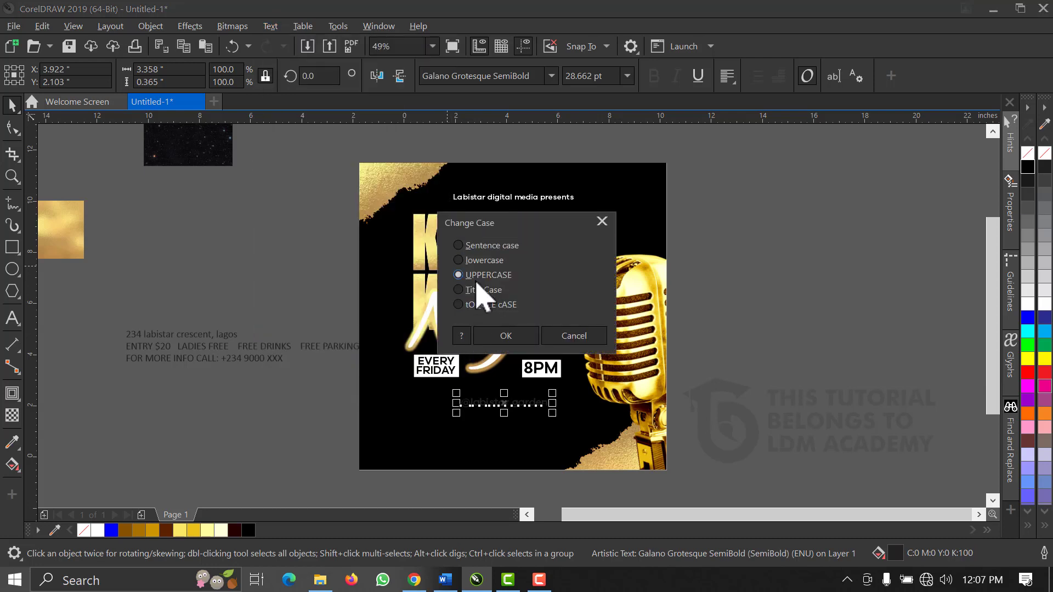
click(503, 337)
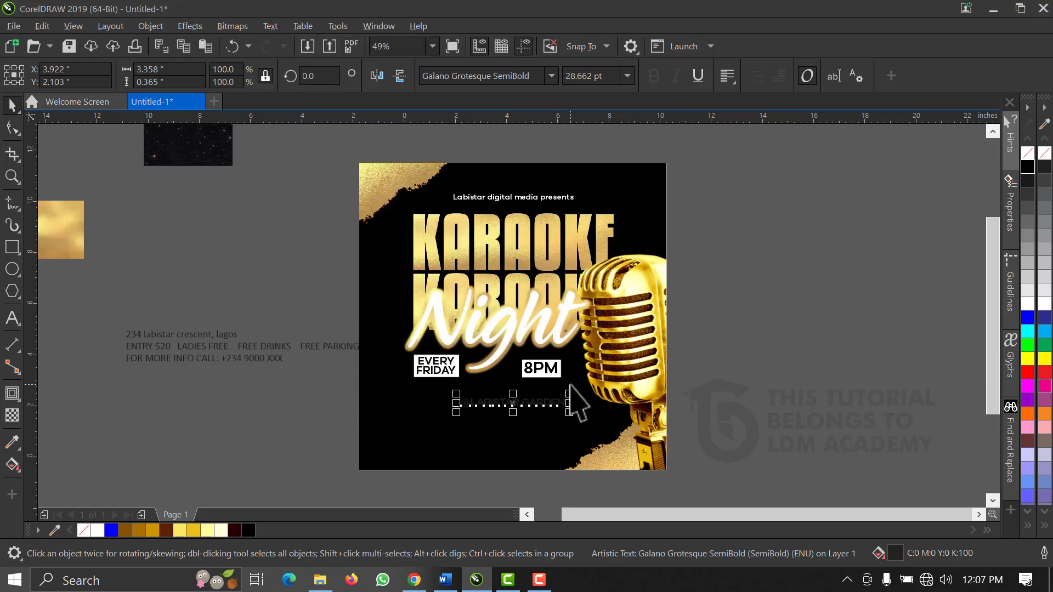
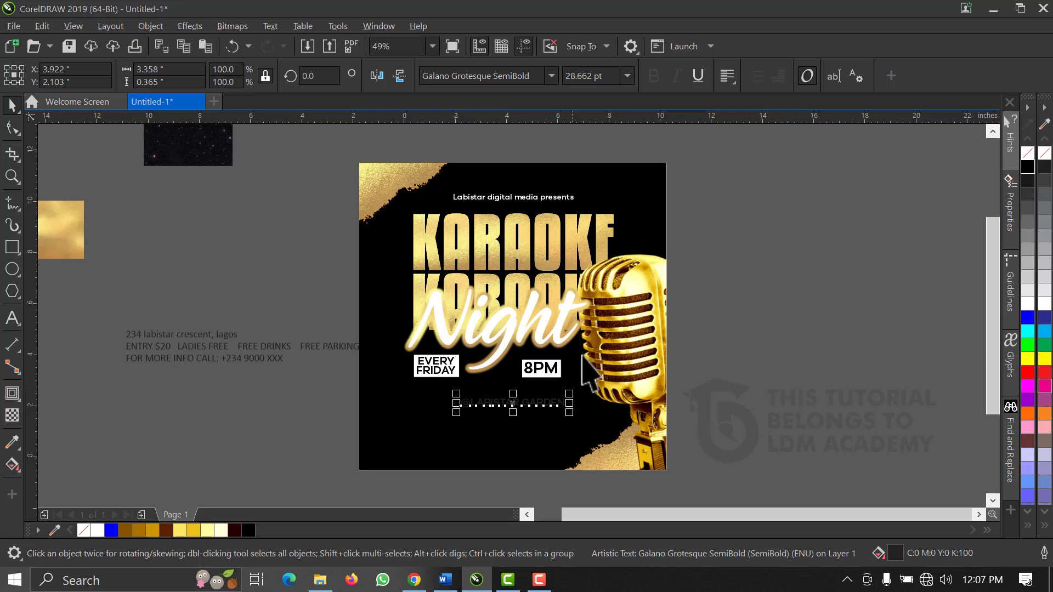
click(601, 77)
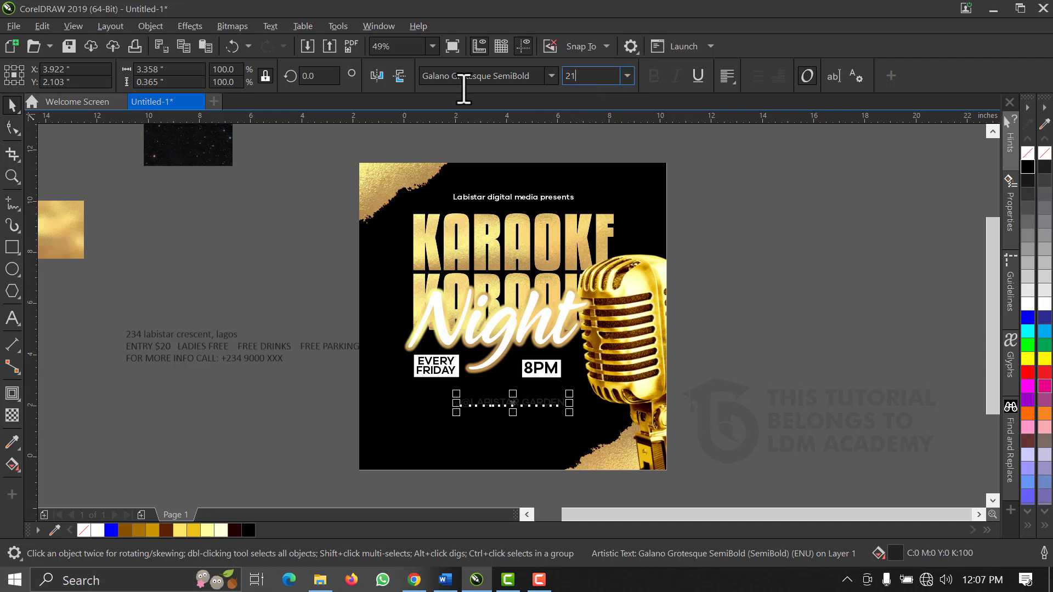
key(Return)
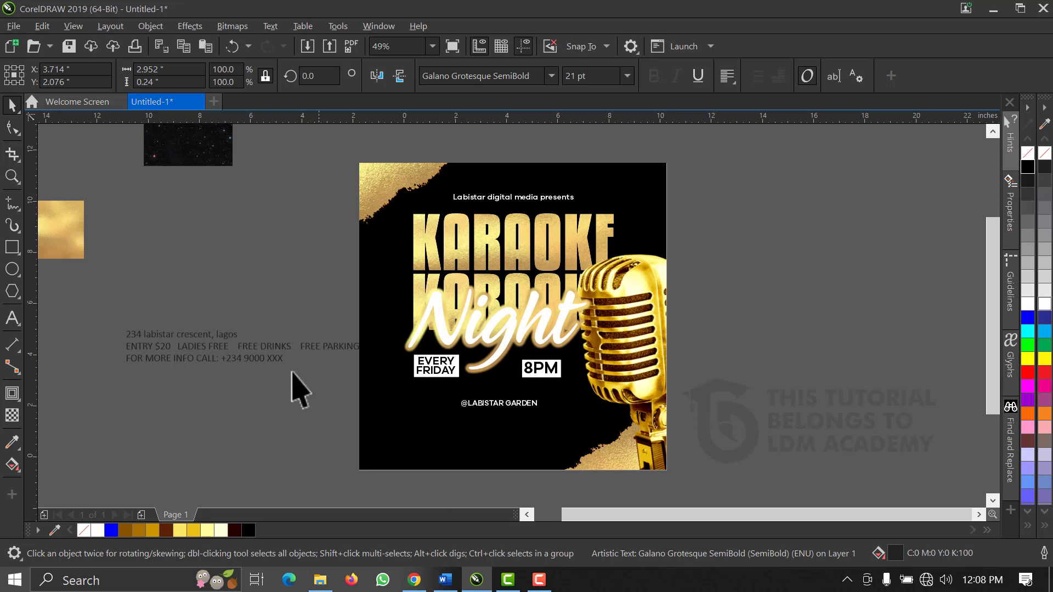
drag(196, 333, 519, 411)
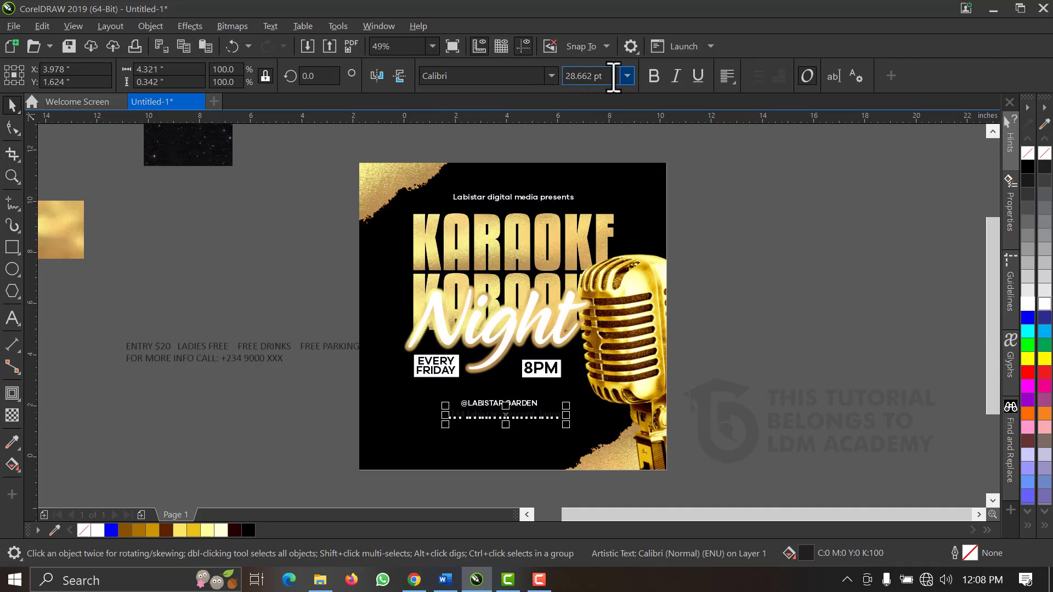
text(1)
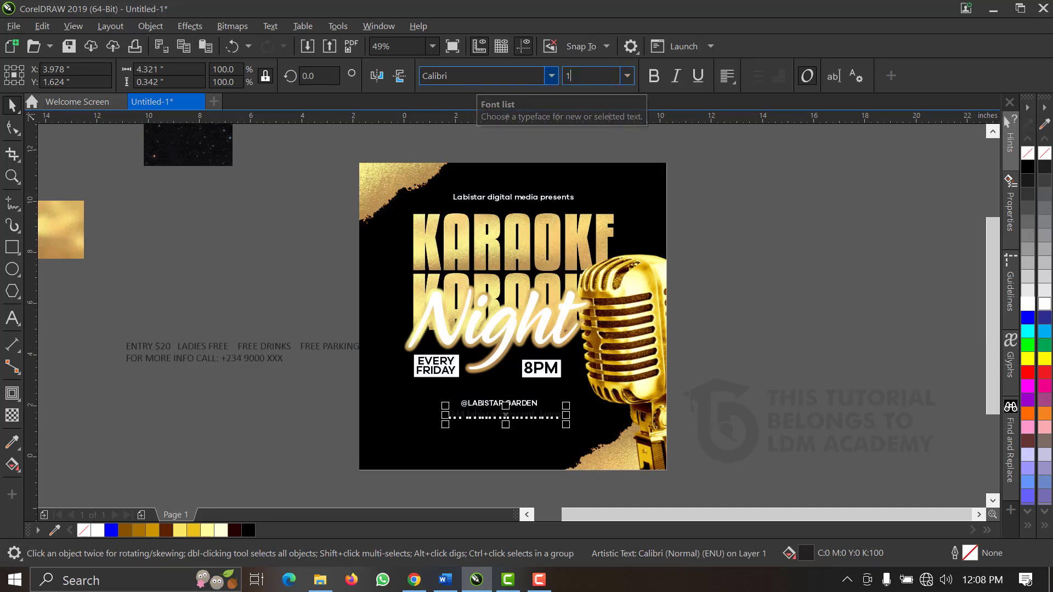
text(8)
key(Return)
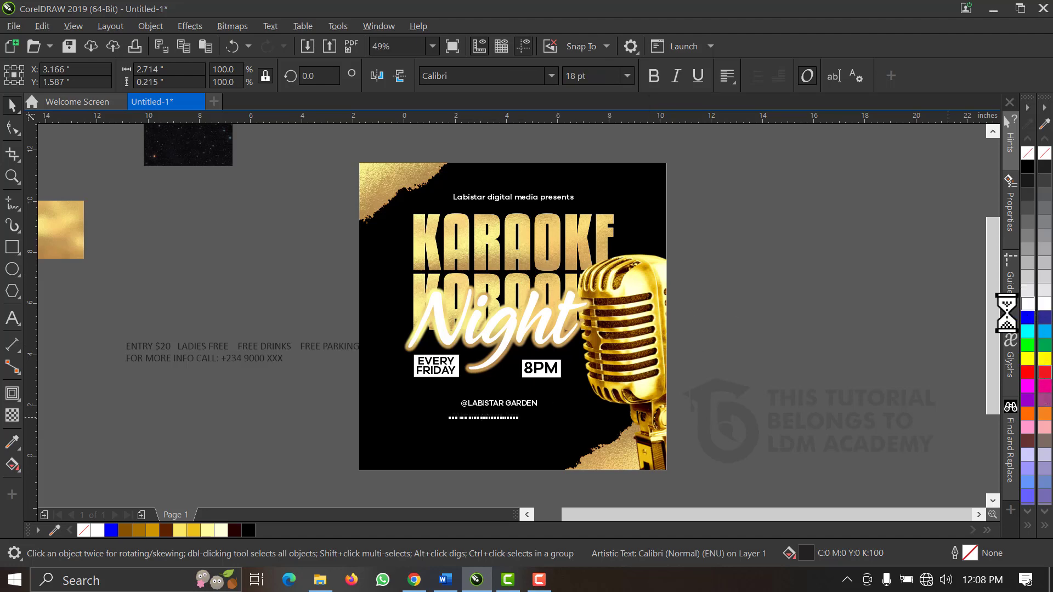
key(z)
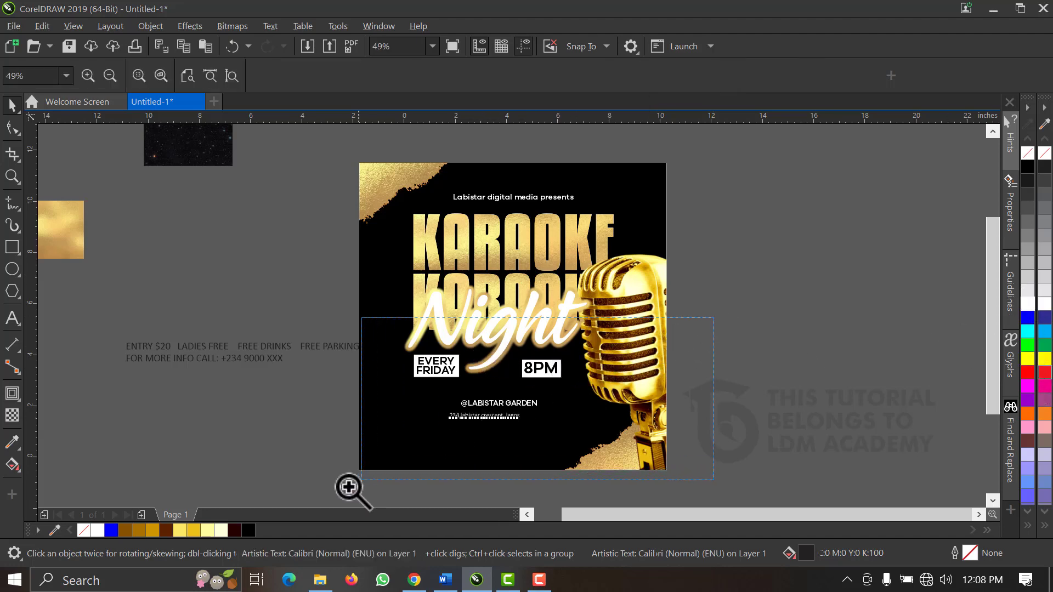
click(504, 401)
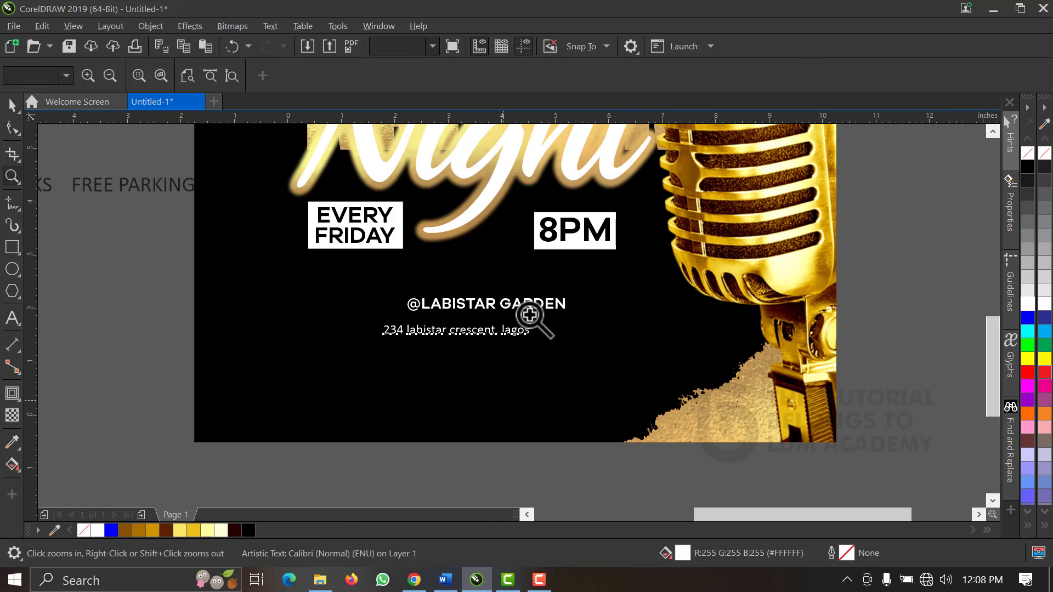
key(space)
click(529, 305)
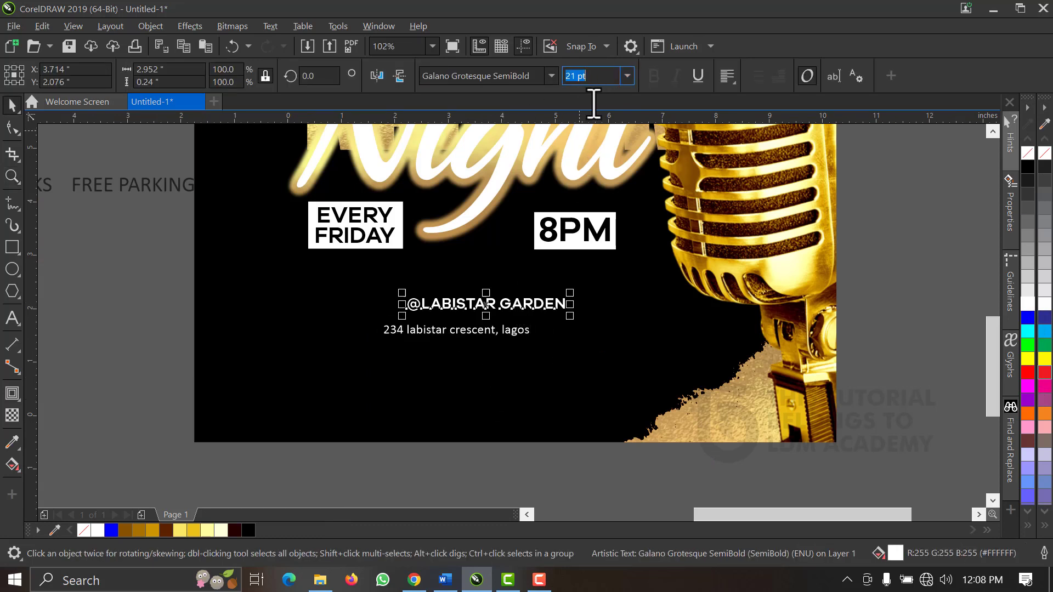
text(31)
key(Return)
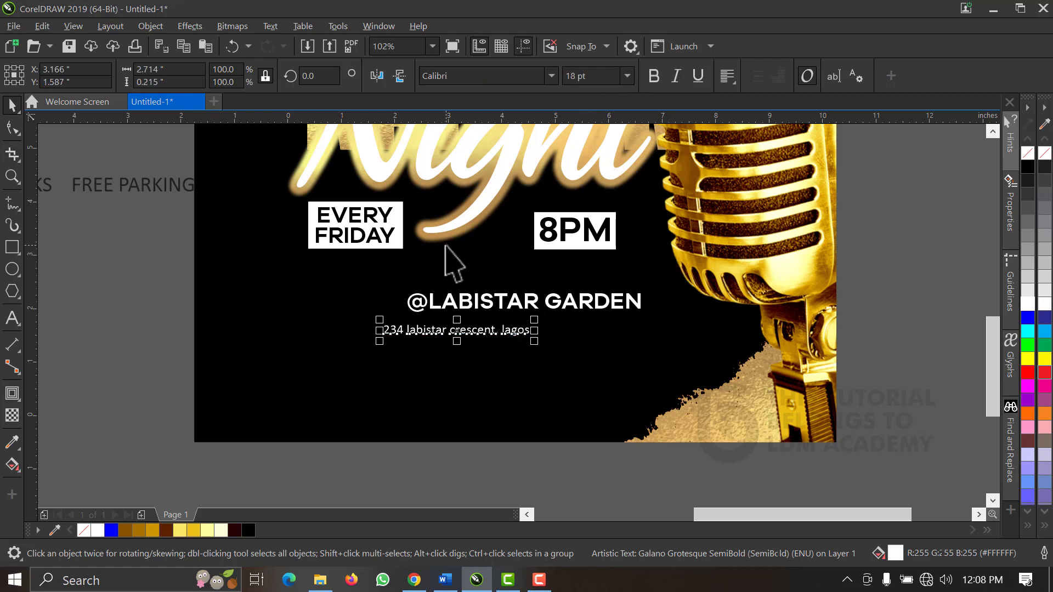
- Change the street address line under the venue name to Title Case
click(271, 26)
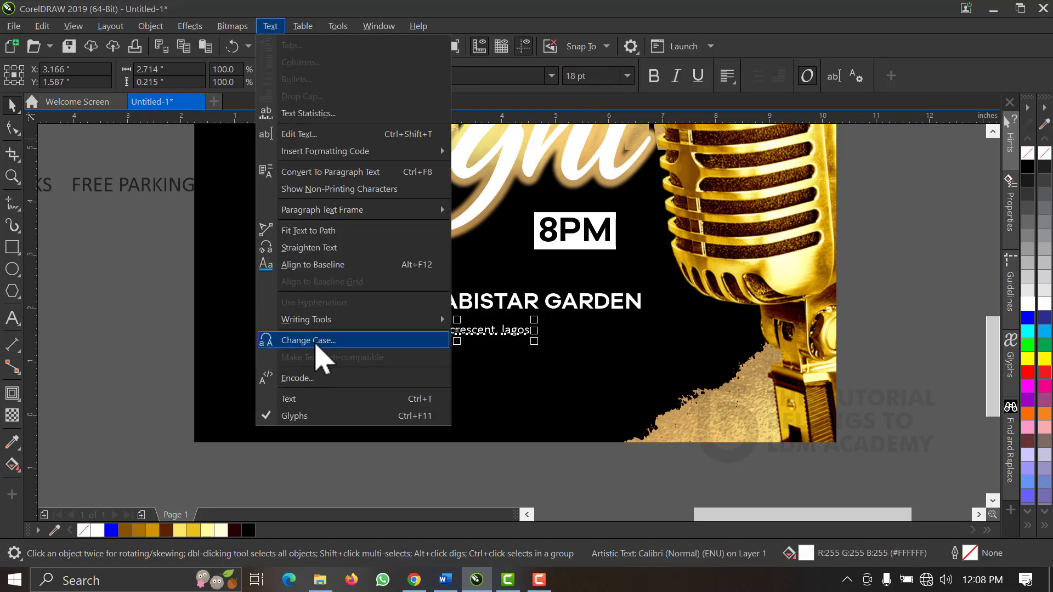
click(317, 342)
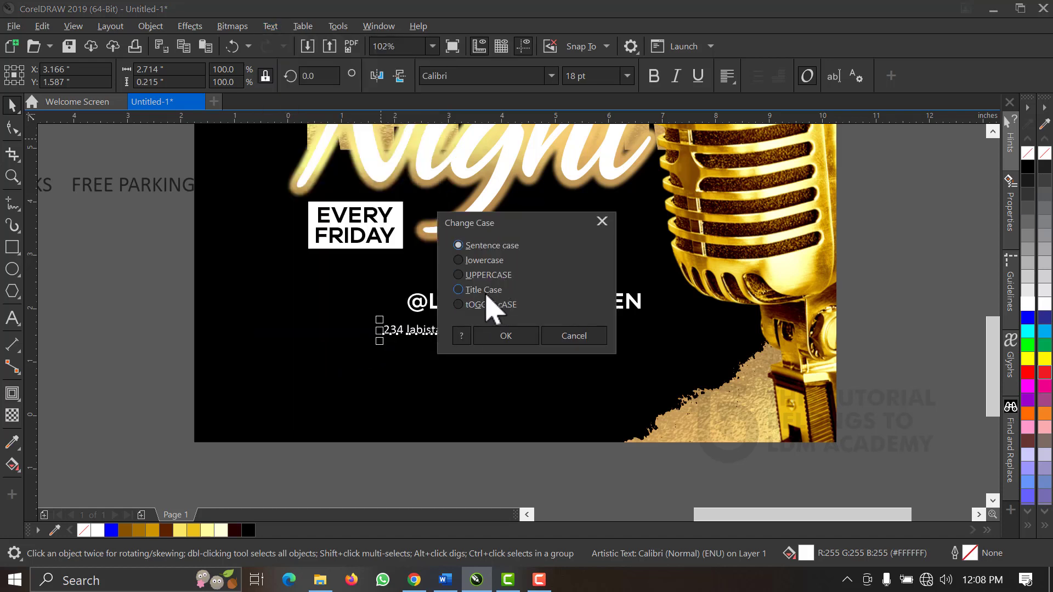
click(485, 291)
click(498, 337)
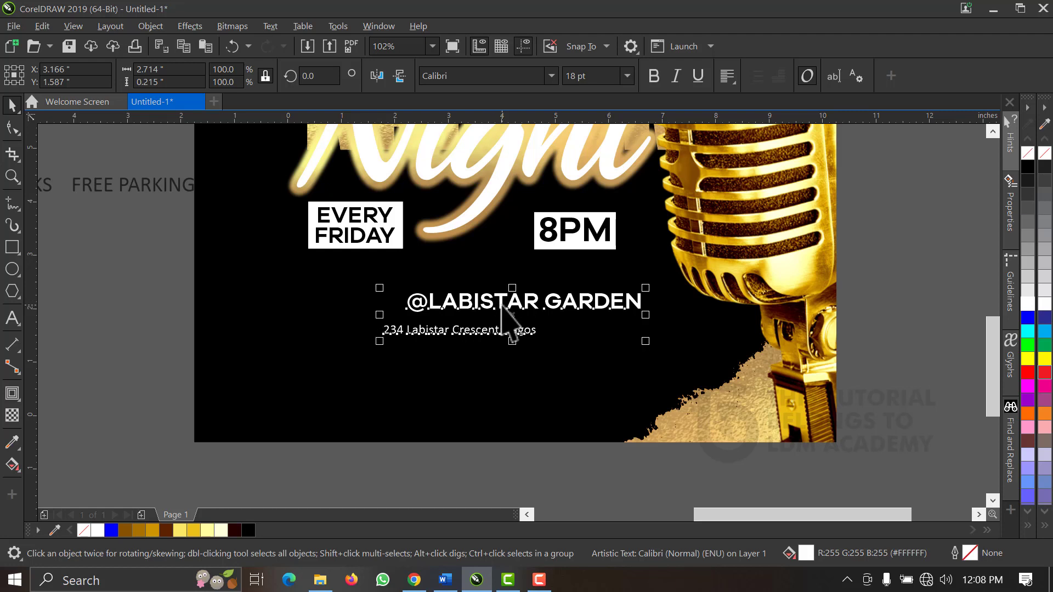
key(c)
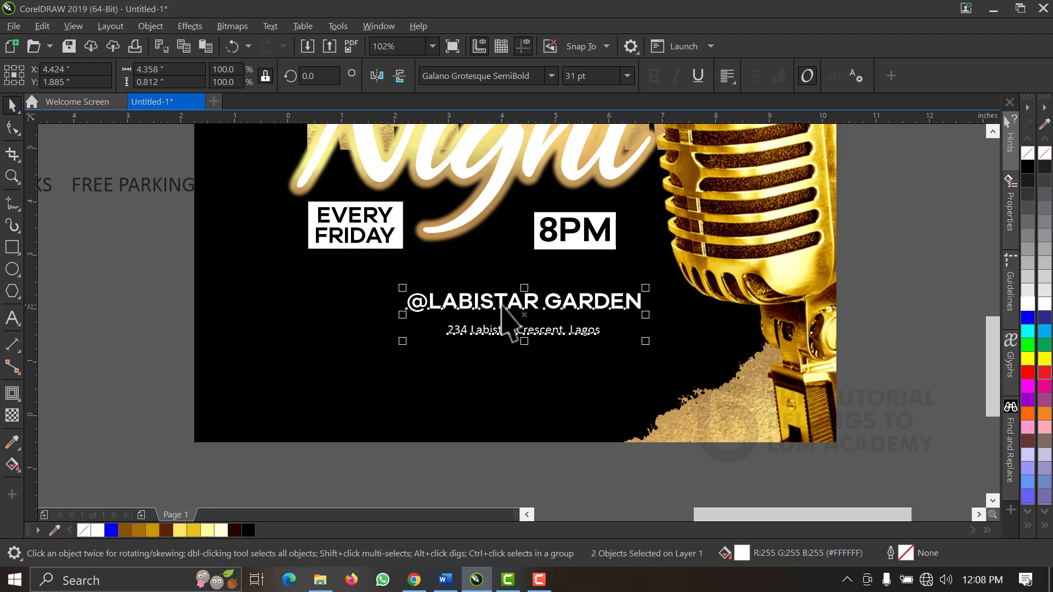
click(521, 488)
click(536, 331)
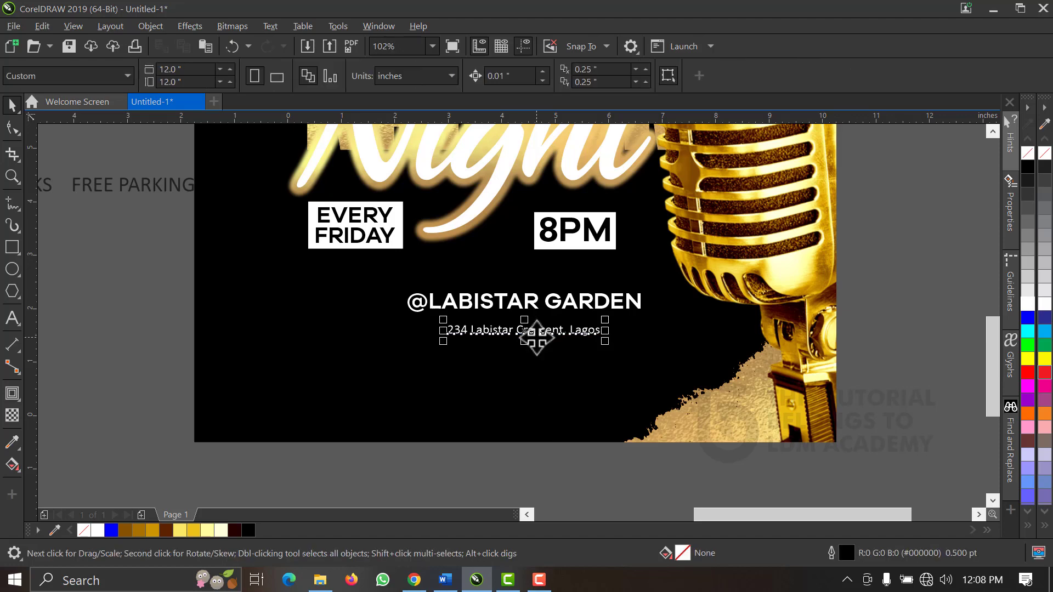
drag(537, 333, 537, 324)
- Move the "ENTRY $20" and "FOR MORE INFO CALL" lines onto the poster below the address and color them white
drag(710, 470, 281, 270)
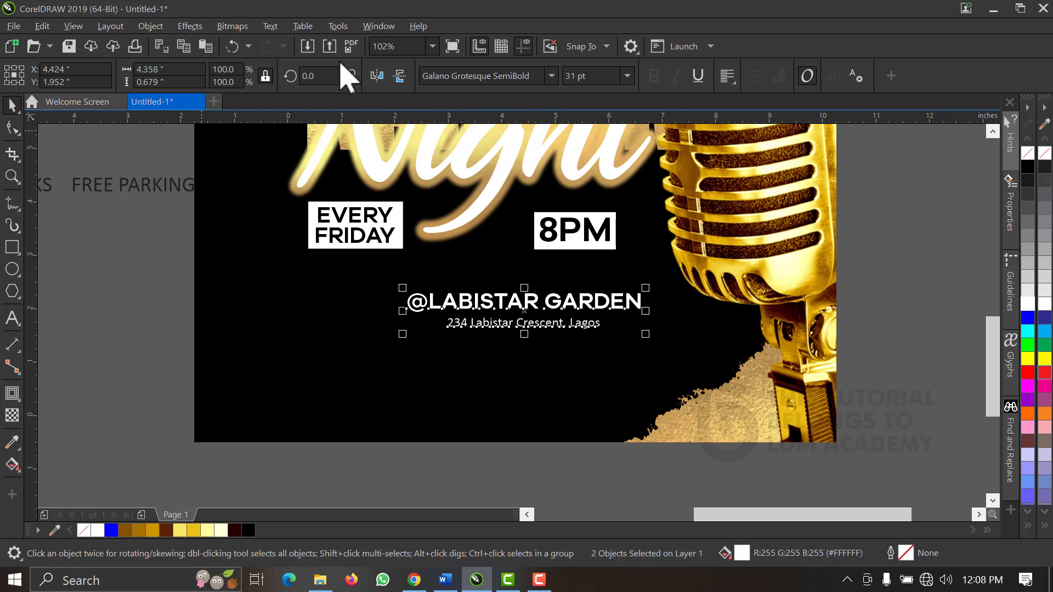
click(433, 46)
click(426, 88)
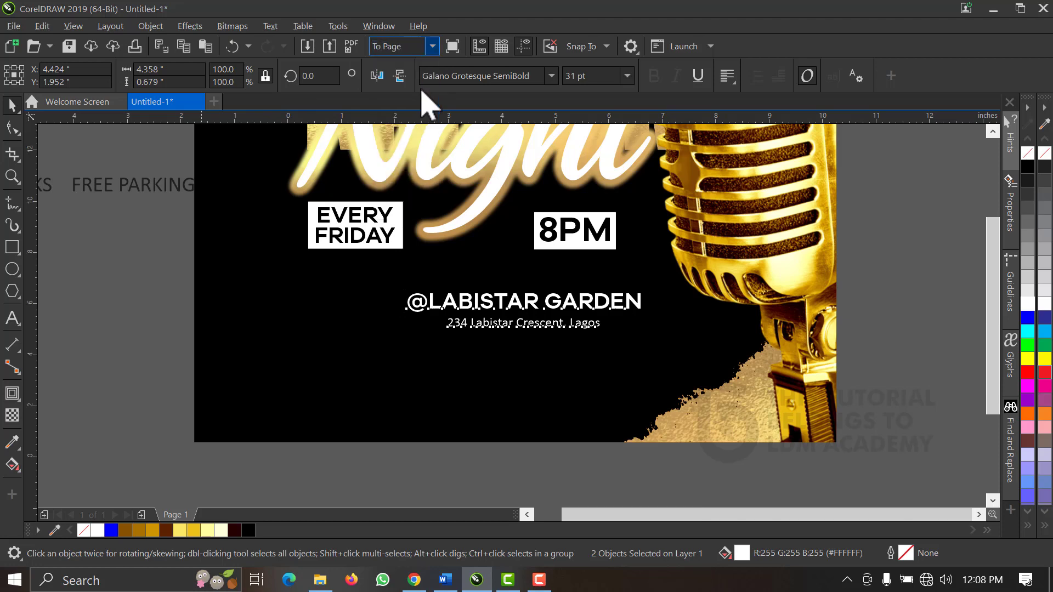
drag(94, 343, 400, 399)
drag(338, 345, 597, 425)
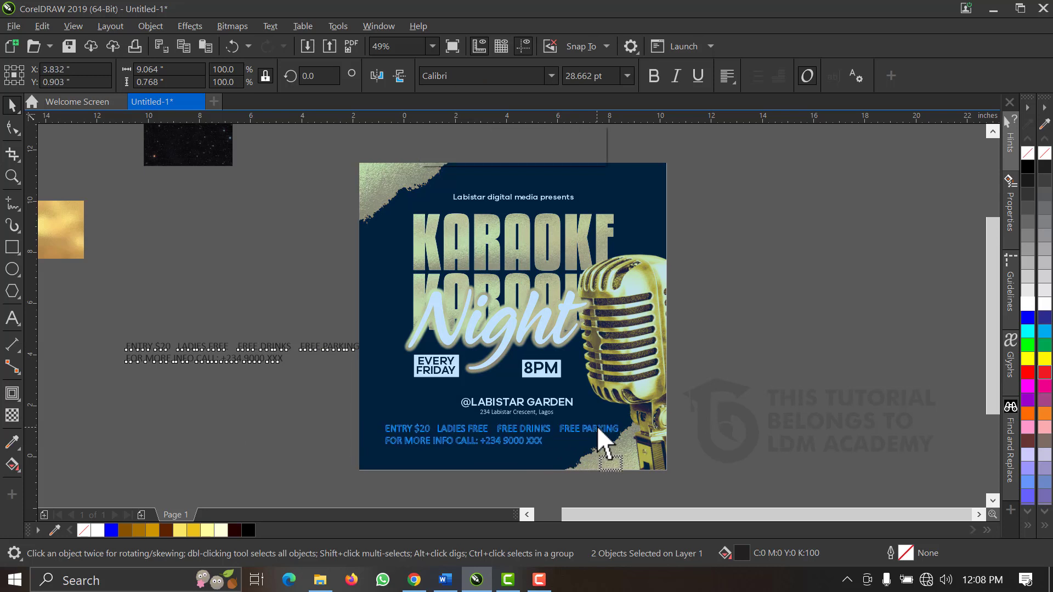
click(1028, 304)
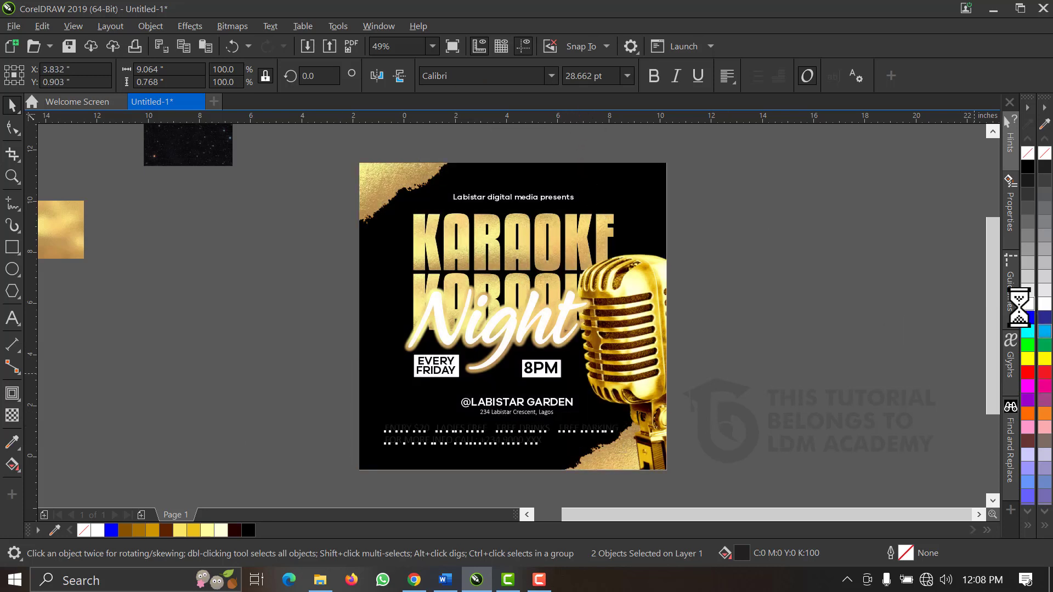
- Set the "ENTRY $20" and "FOR MORE INFO CALL" lines to Galano Grotesque SemiBold at 18 pt
click(552, 79)
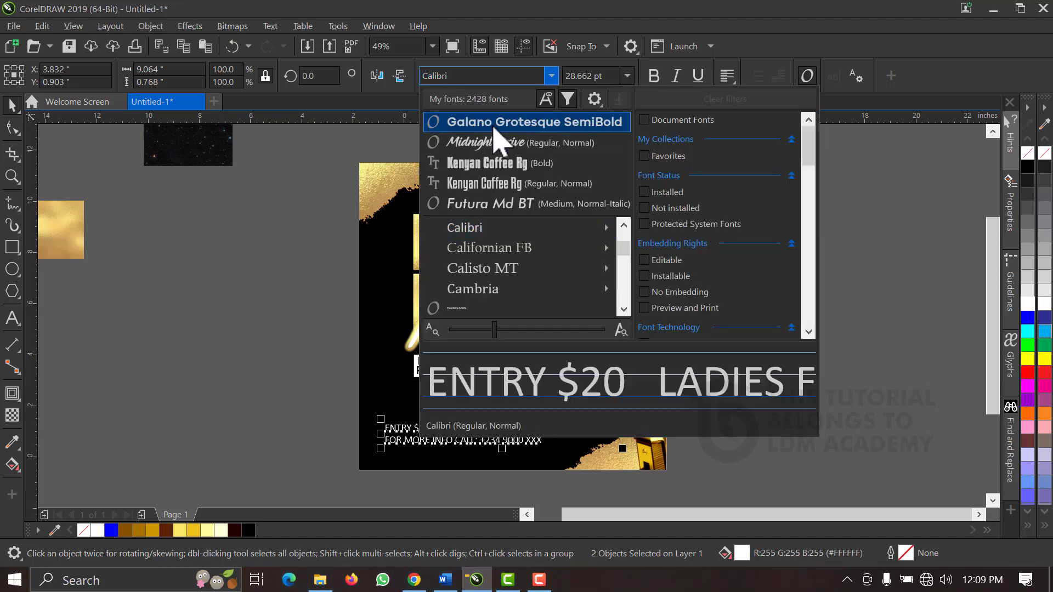
key(Escape)
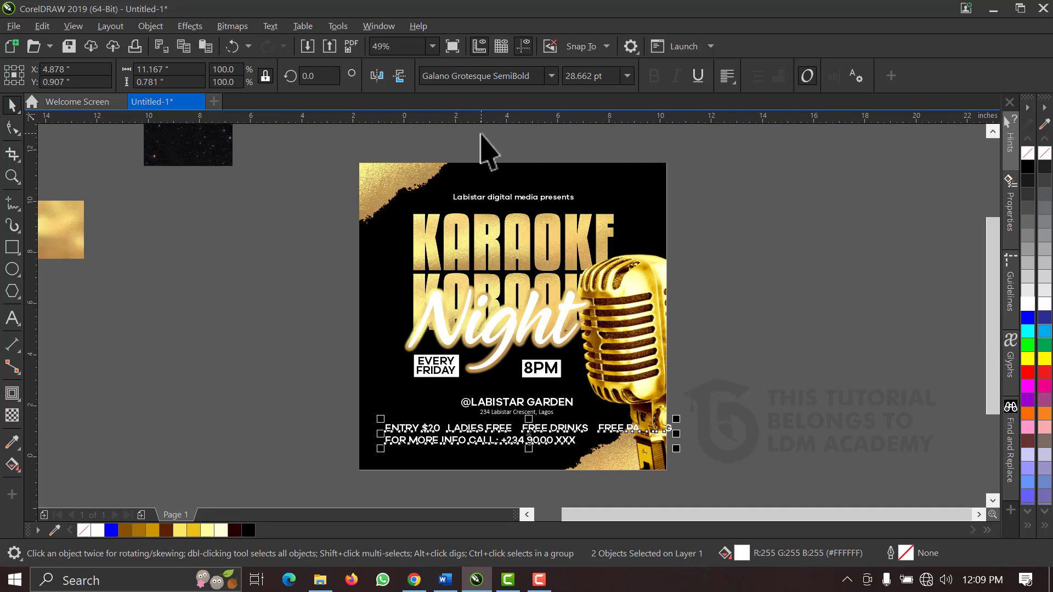
click(608, 77)
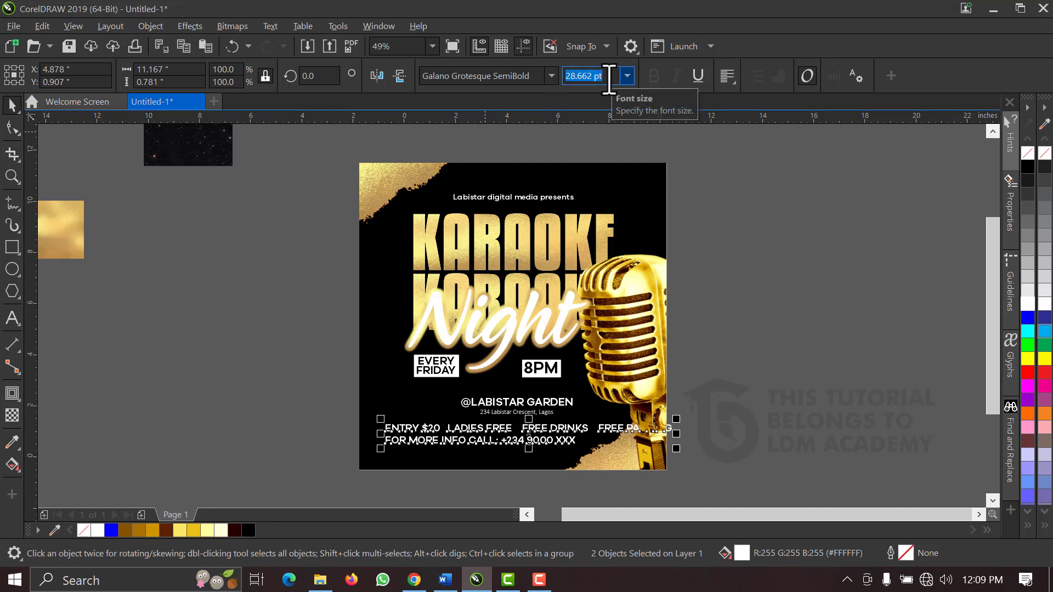
key(Return)
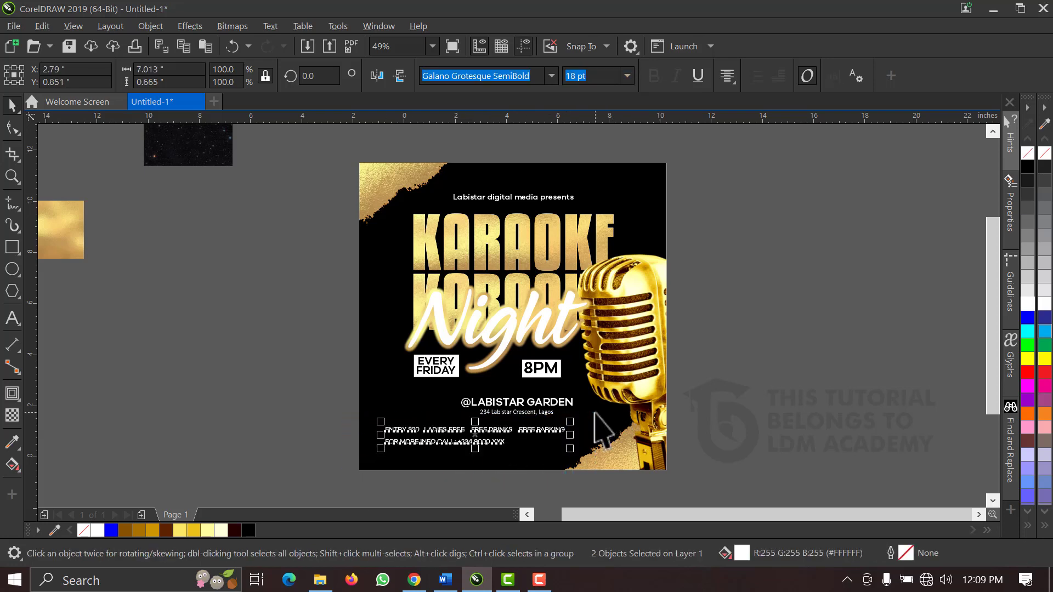
- Center the entry and contact lines on each other, and center the pair horizontally on the black poster background
key(ctrl+e)
key(z)
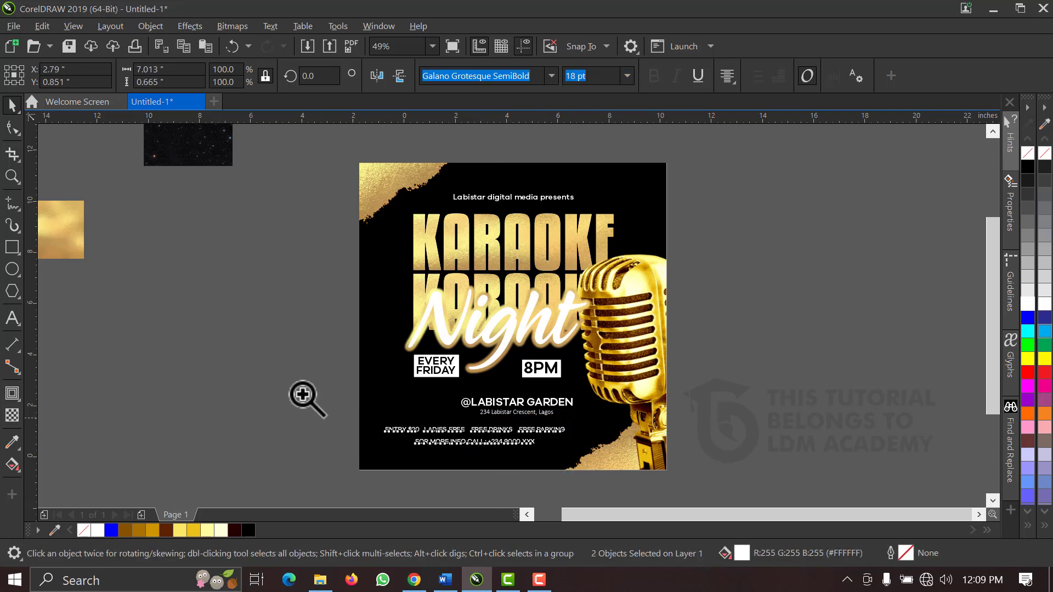
drag(305, 354, 723, 487)
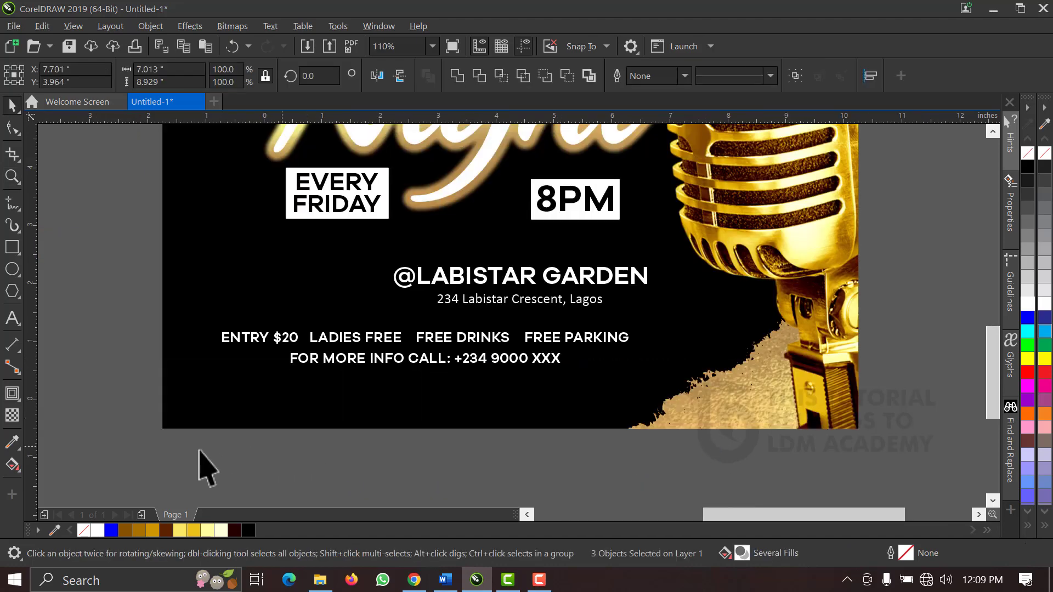
key(space)
drag(141, 446, 783, 319)
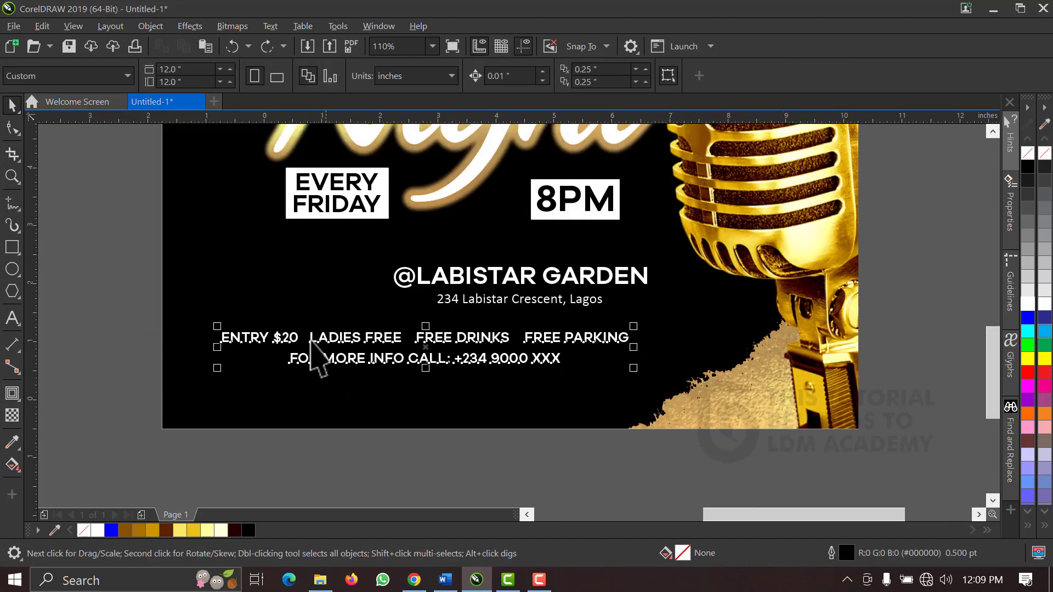
key(c)
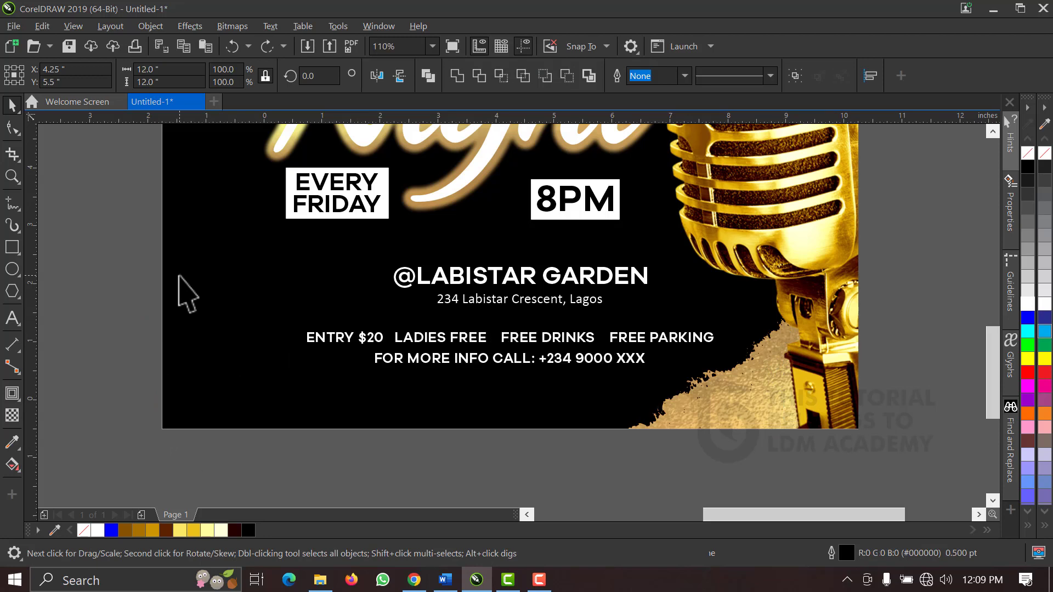
click(433, 47)
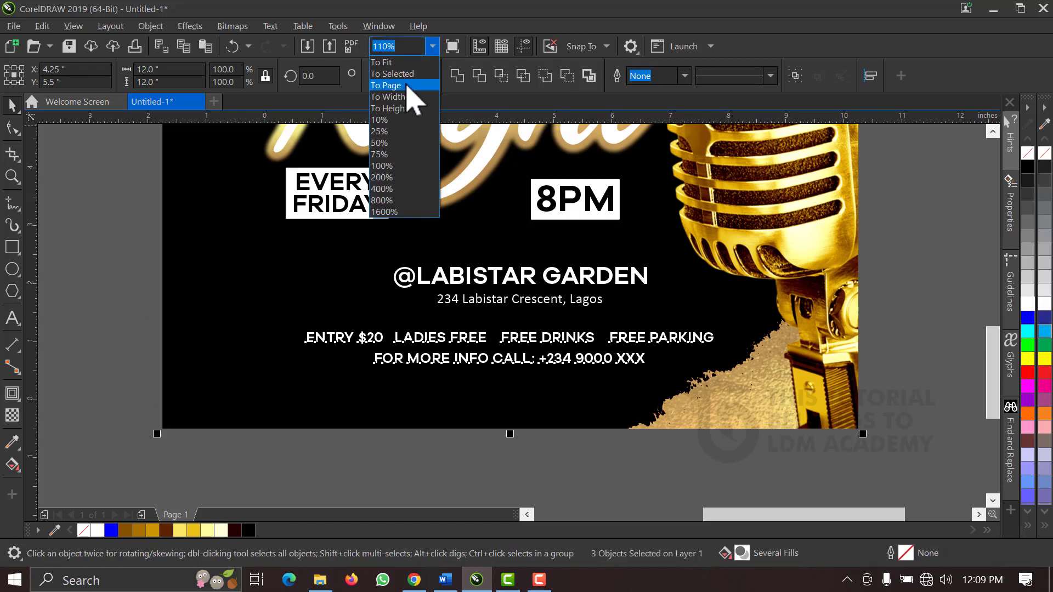
click(410, 99)
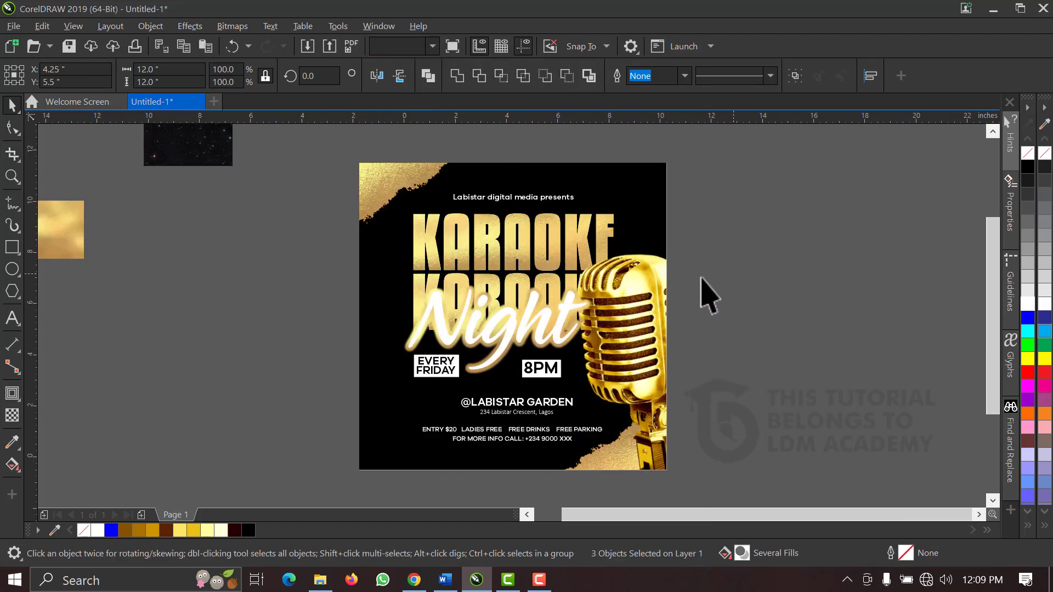
click(699, 286)
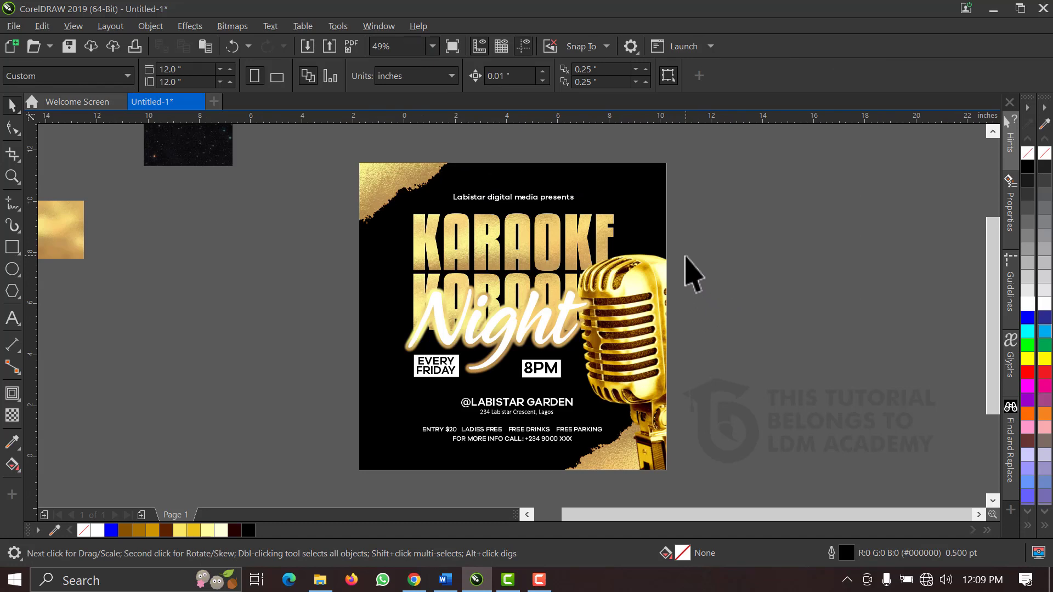
- Center the venue name, address, entry and contact lines horizontally on the black poster background
drag(329, 382, 673, 469)
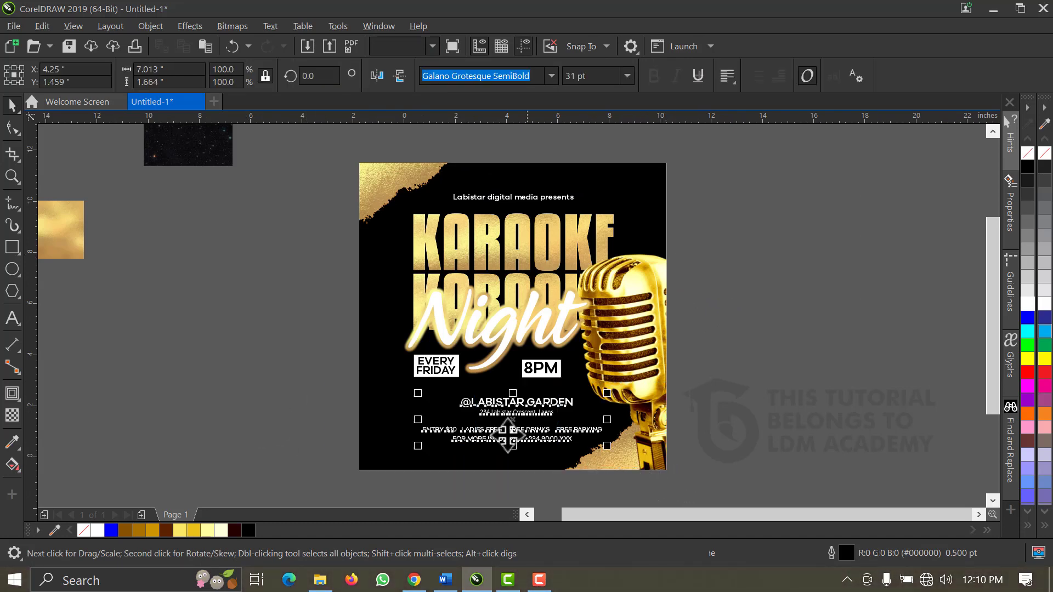
click(345, 397)
drag(344, 380, 776, 485)
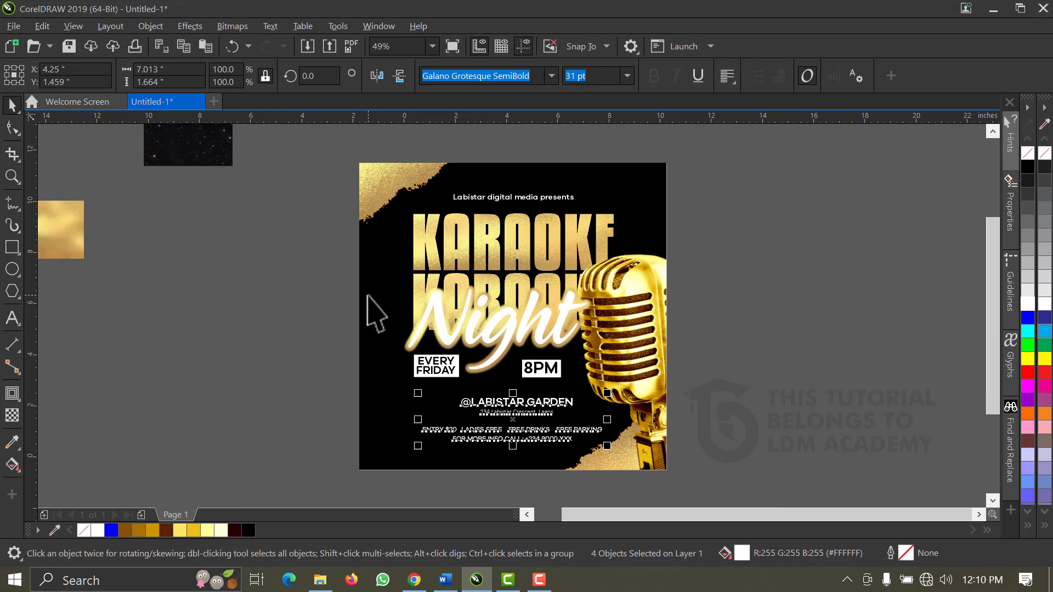
shift+click(368, 296)
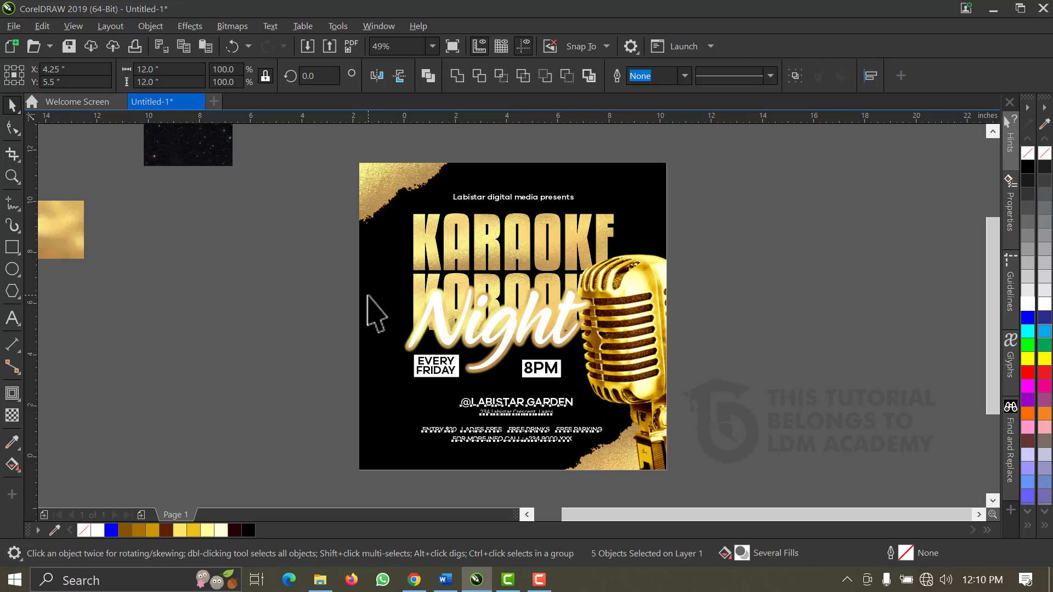
key(c)
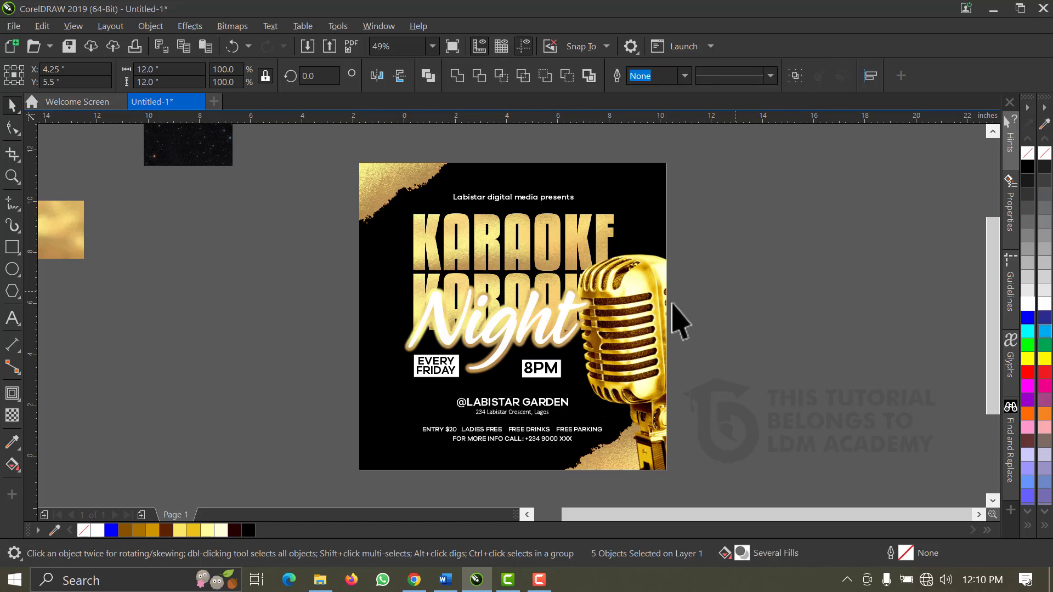
click(674, 309)
- Copy the gold microphone to the empty area left of the poster and mirror the copy horizontally
click(661, 323)
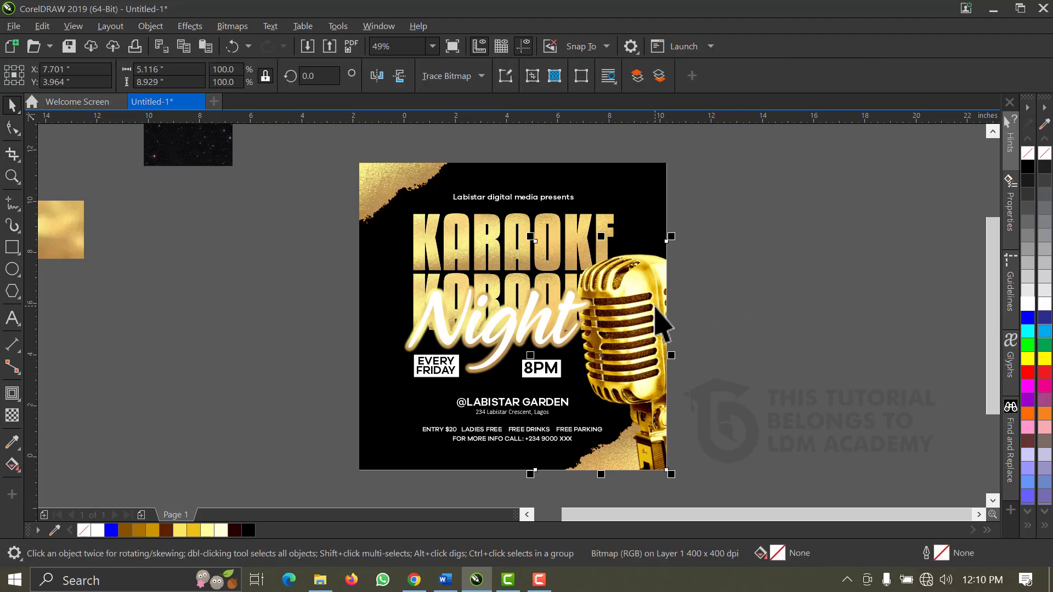
drag(657, 309, 303, 299)
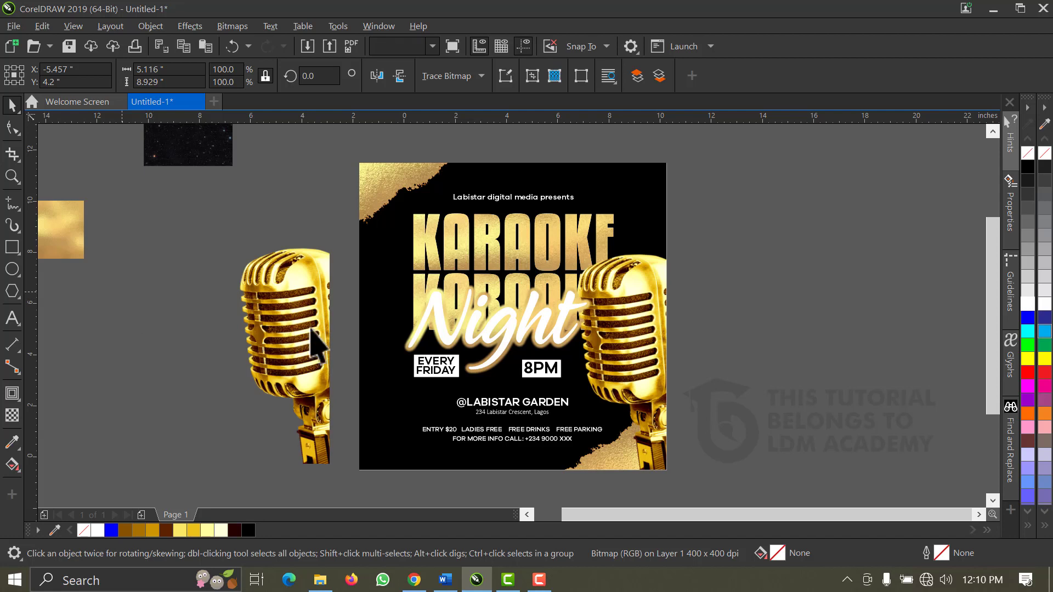
click(382, 78)
drag(279, 303, 354, 378)
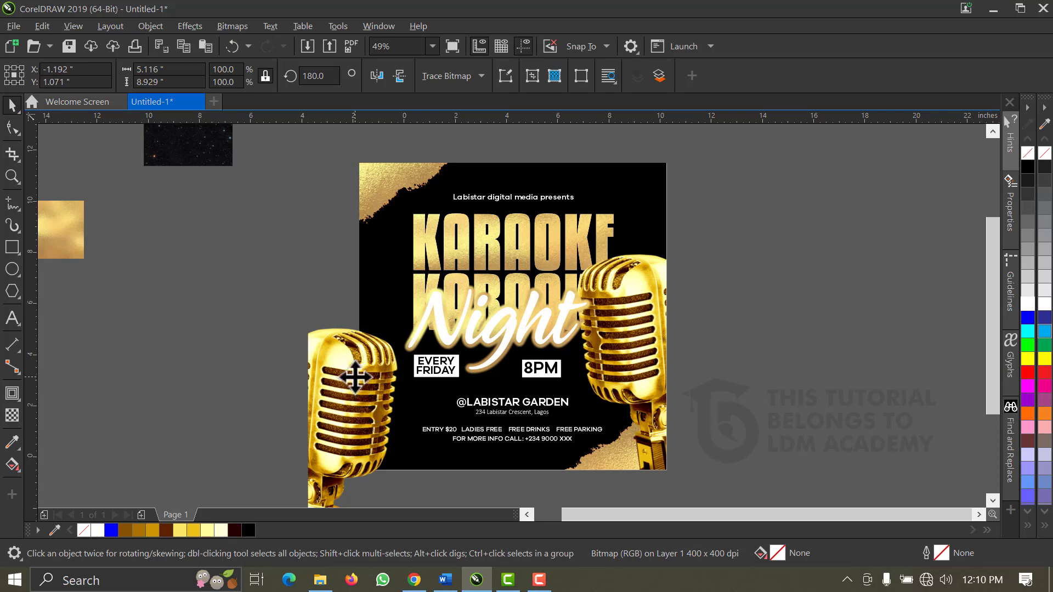
key(Escape)
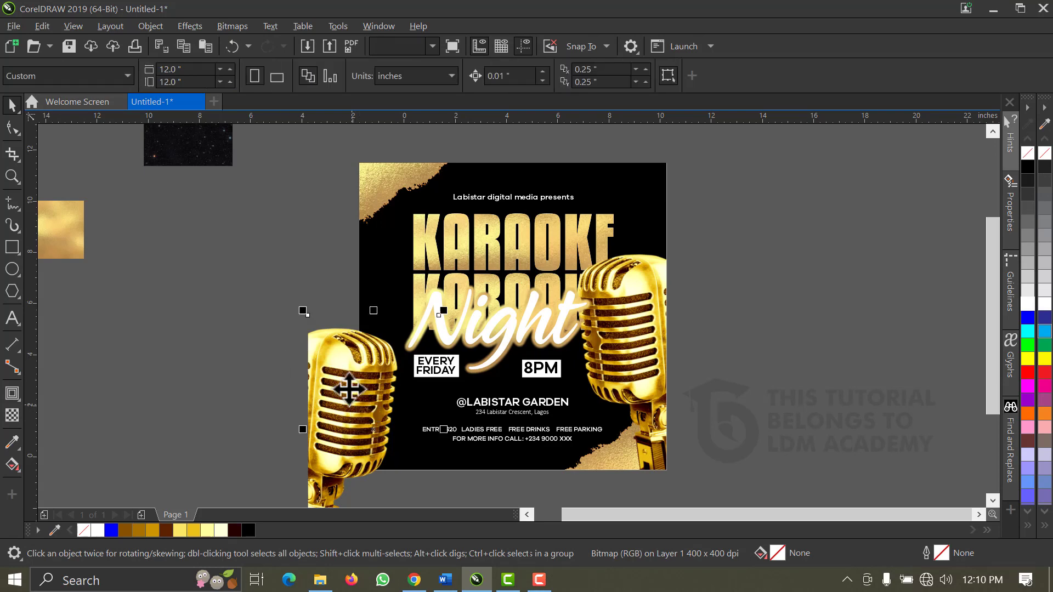
key(ctrl+z)
- Convert the mirrored microphone copy to a 400 dpi RGB Color (24-bit) bitmap with anti-aliasing and a transparent background
click(232, 25)
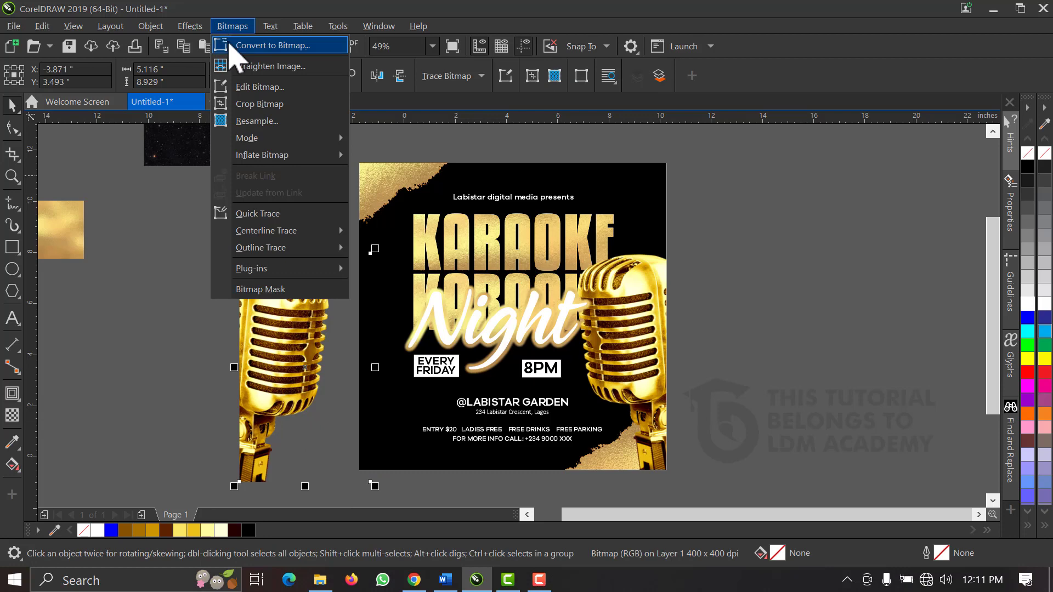
click(258, 45)
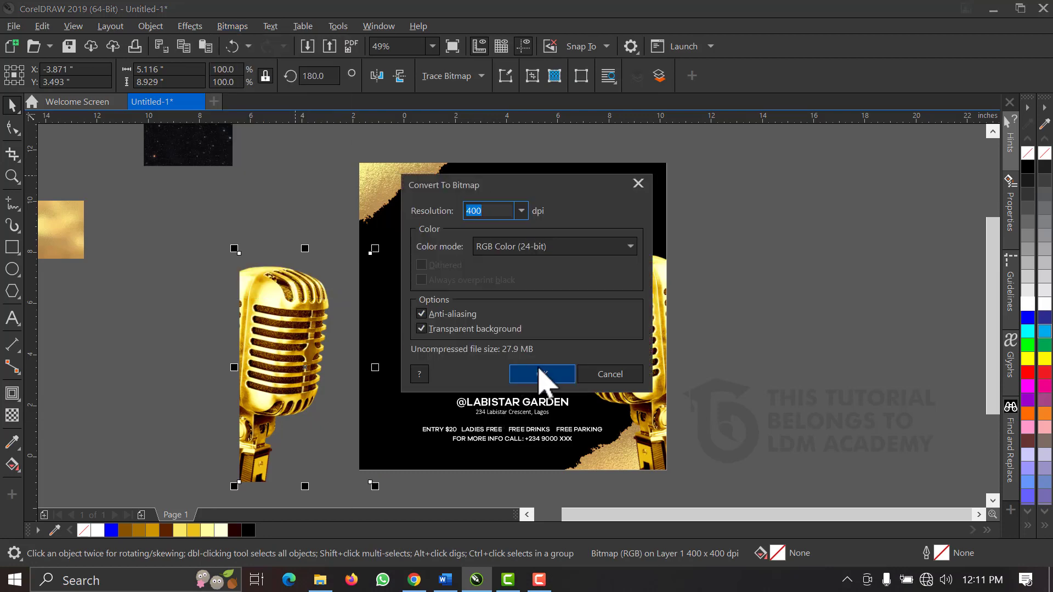
click(542, 376)
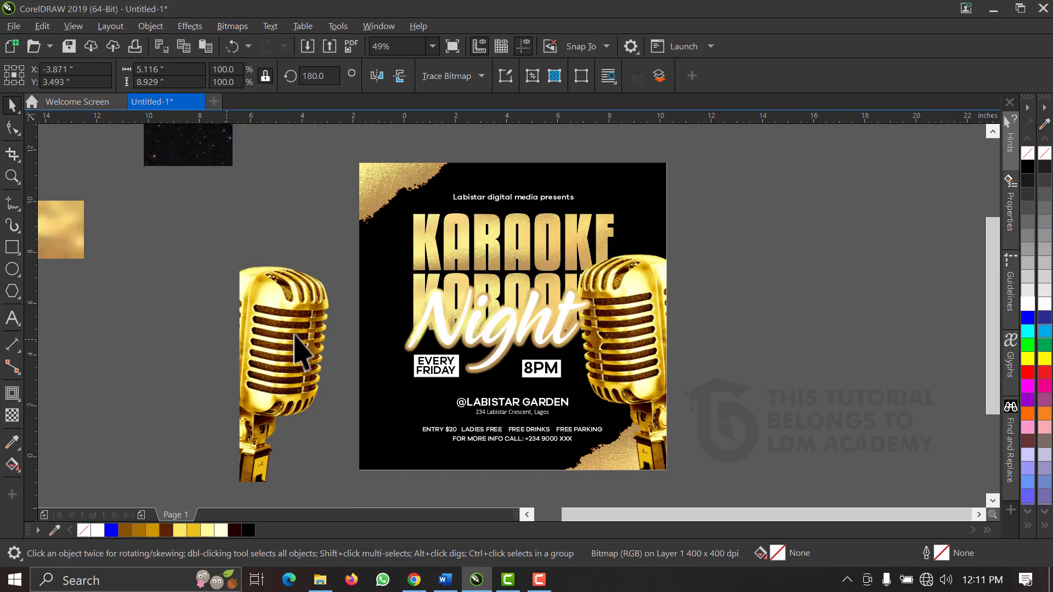
- Apply a Gaussian Blur with a radius of 31.1 pixels to the mirrored microphone copy
click(193, 27)
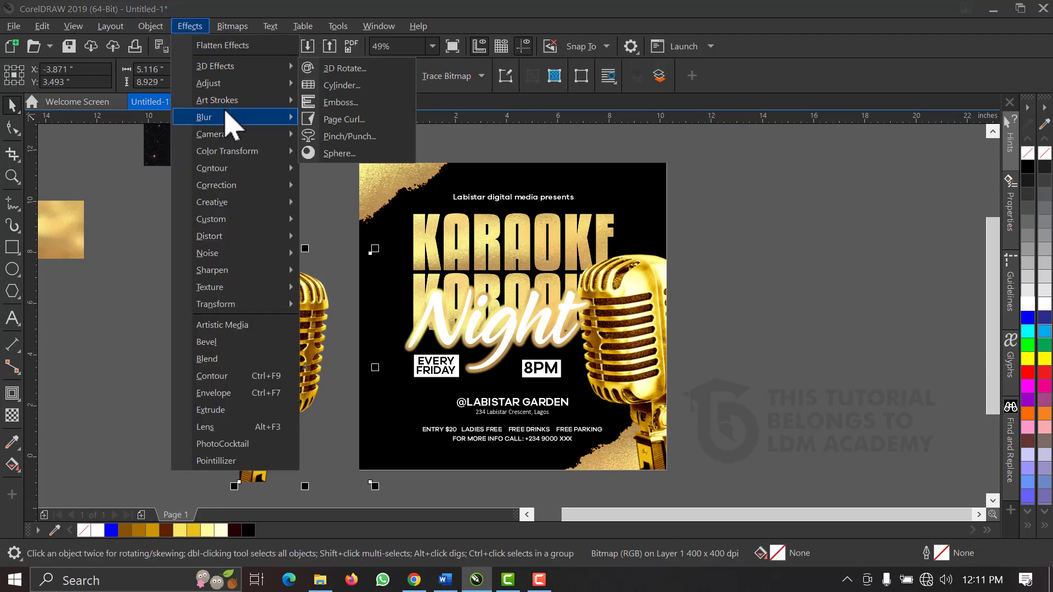
mouse_move(230, 117)
click(343, 137)
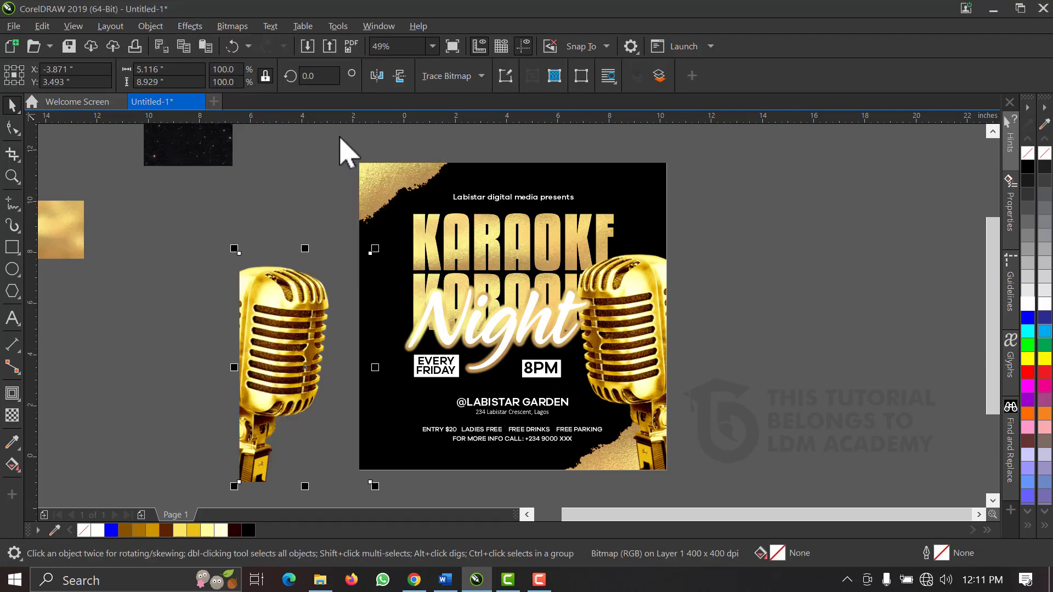
click(493, 278)
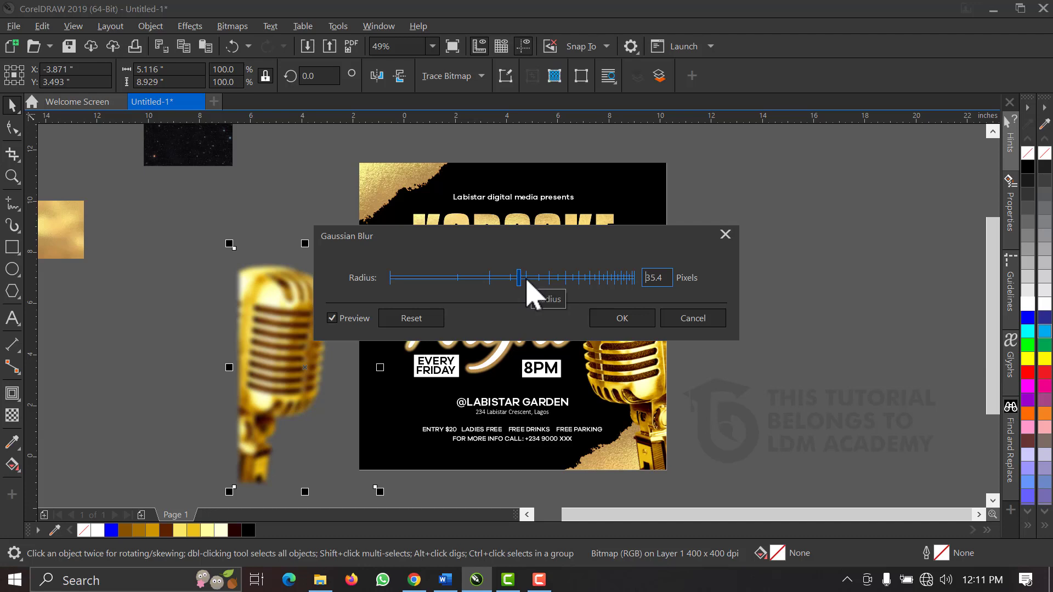
drag(522, 240, 637, 133)
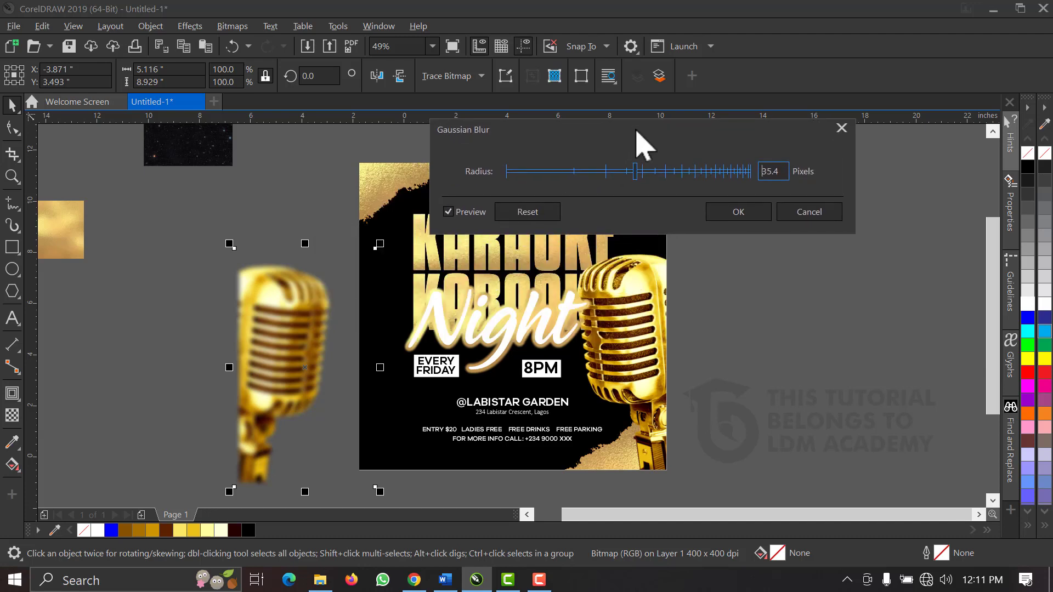
click(651, 175)
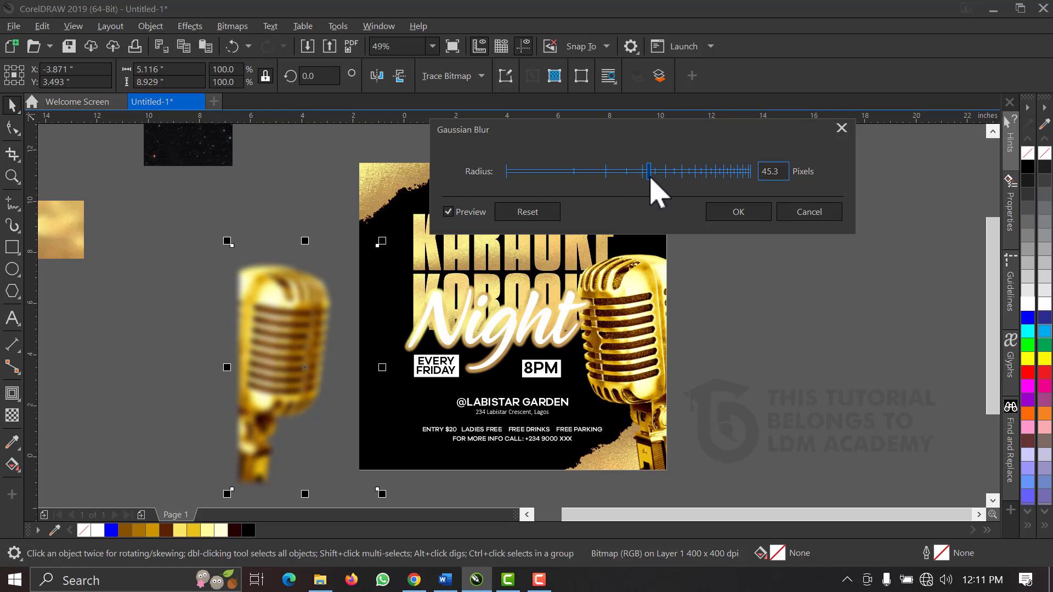
click(641, 177)
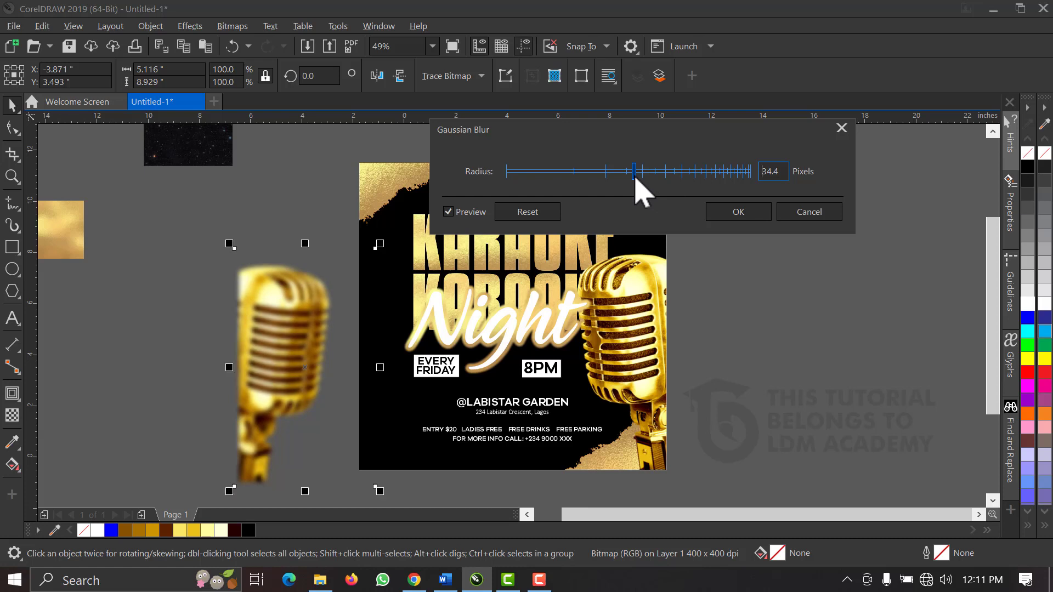
drag(635, 177, 630, 176)
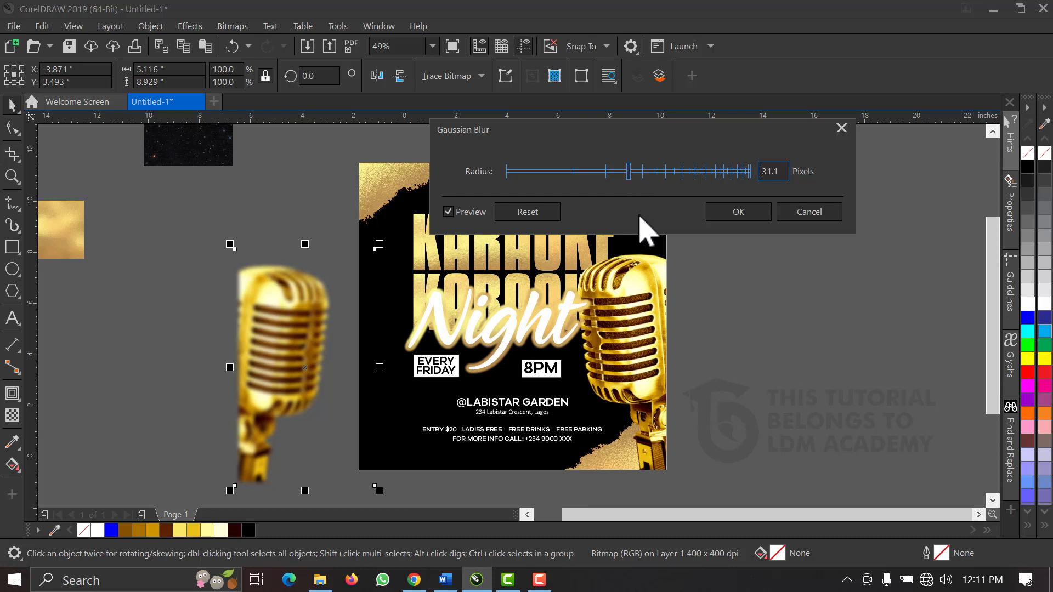
click(738, 212)
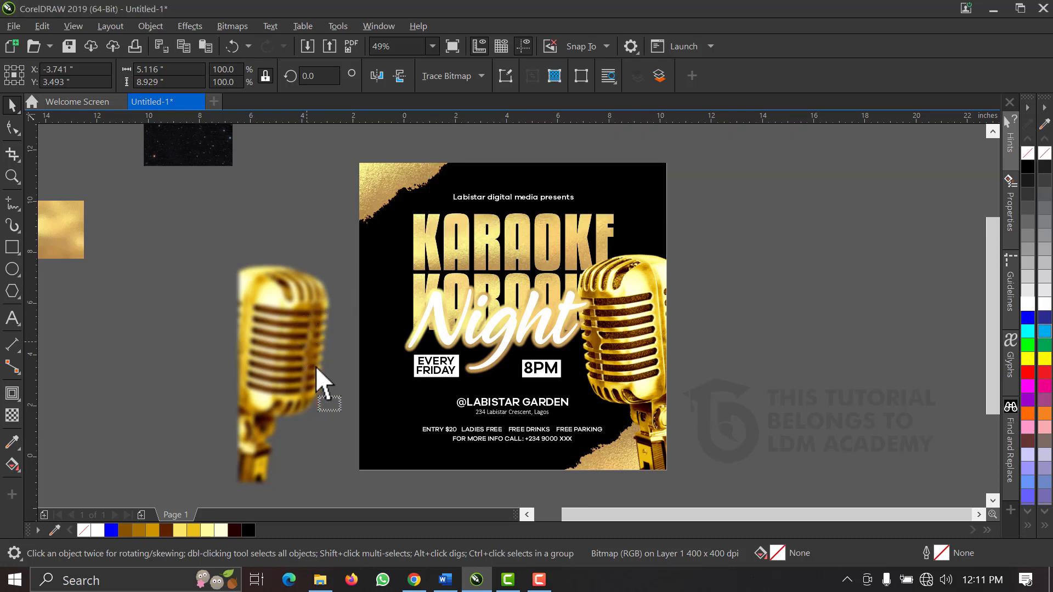
- Move the blurred microphone over the poster's lower-left corner and crop its overhang at the poster's left and bottom edges
drag(315, 367, 371, 404)
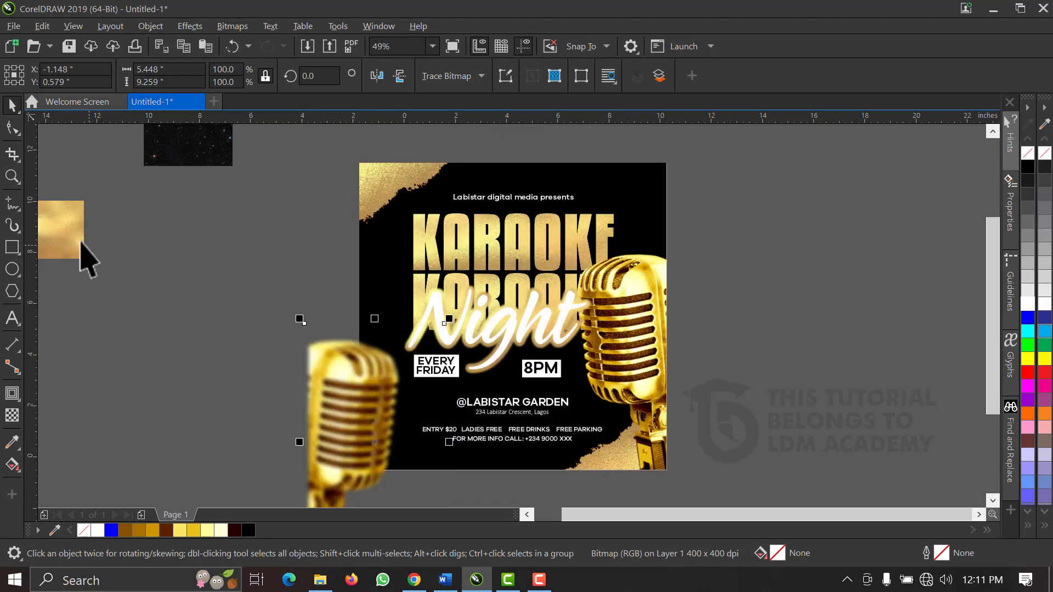
click(14, 130)
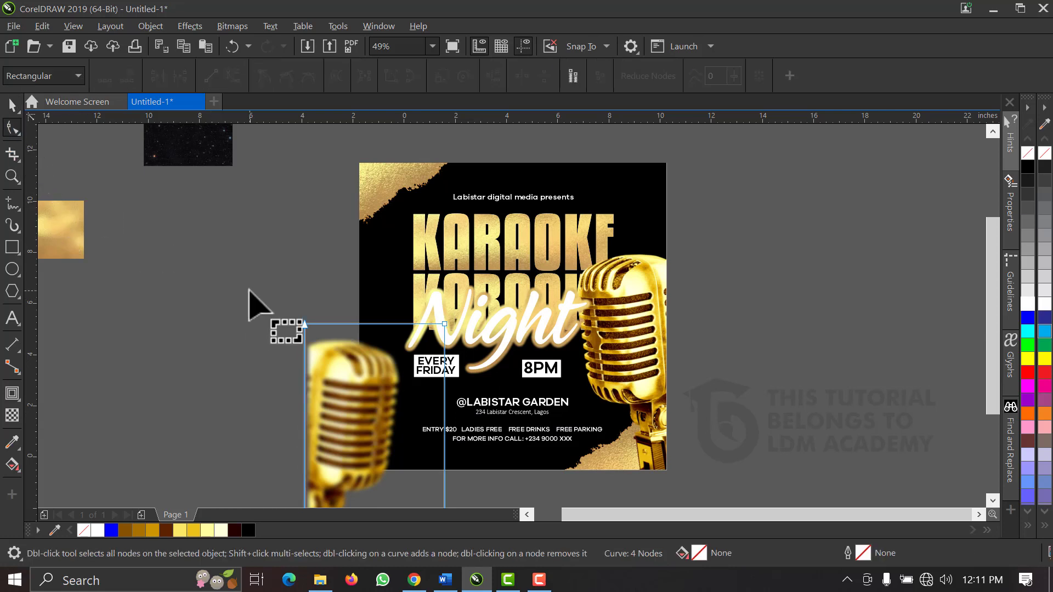
drag(261, 288, 357, 438)
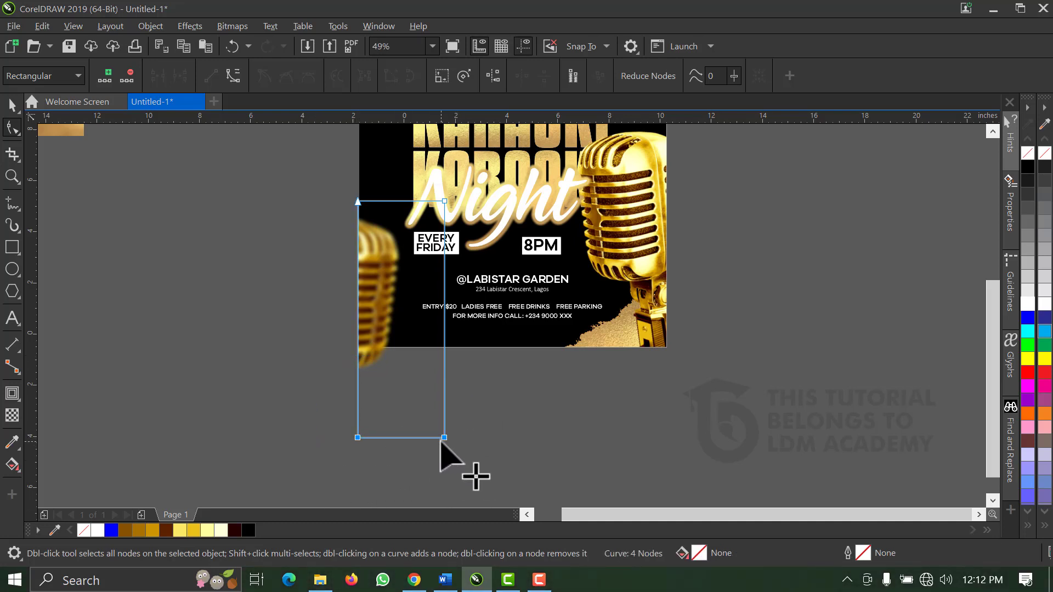
drag(445, 438, 445, 347)
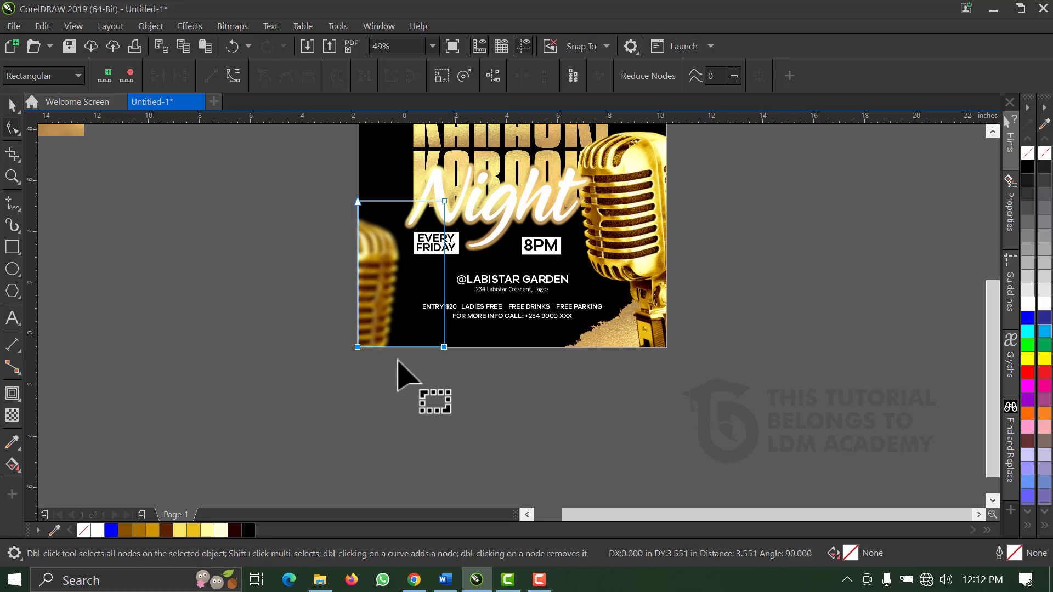
click(12, 105)
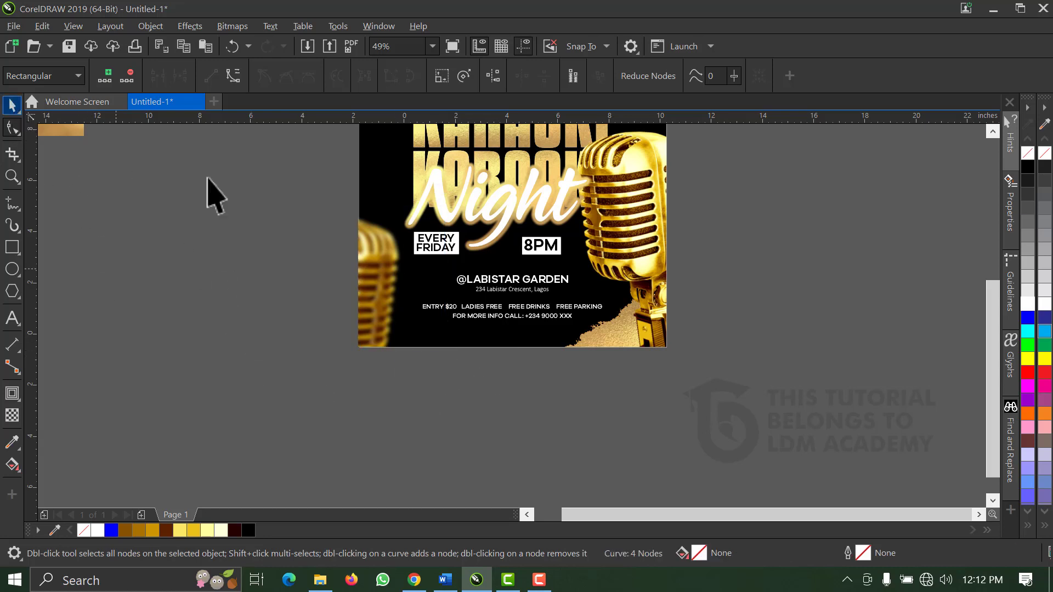
click(432, 45)
click(419, 74)
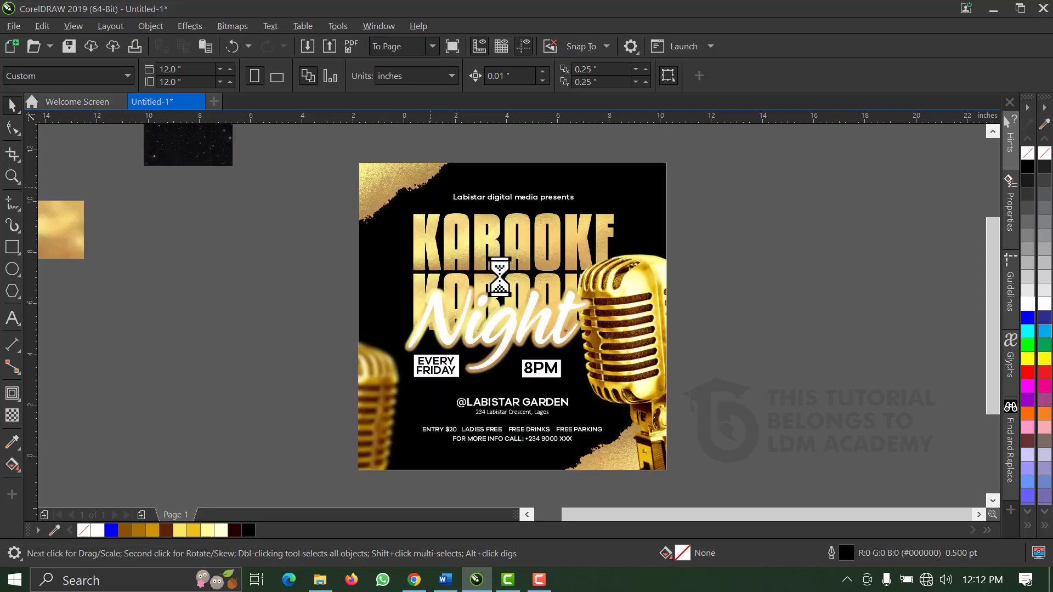
- Refine the blurred microphone's left crop edge so it lines up exactly with the poster's left edge
click(393, 401)
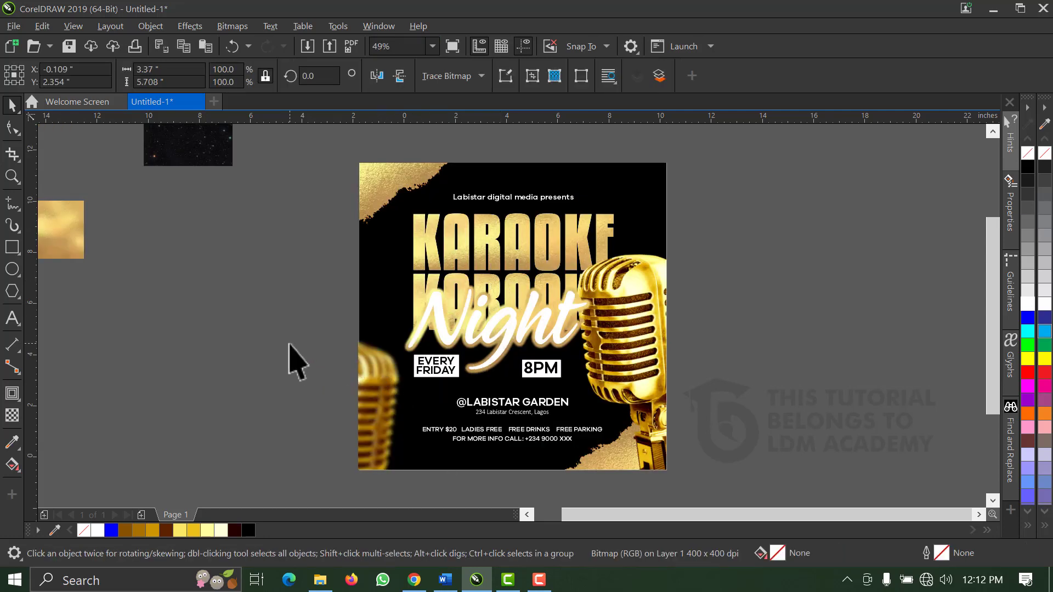
click(382, 429)
click(712, 294)
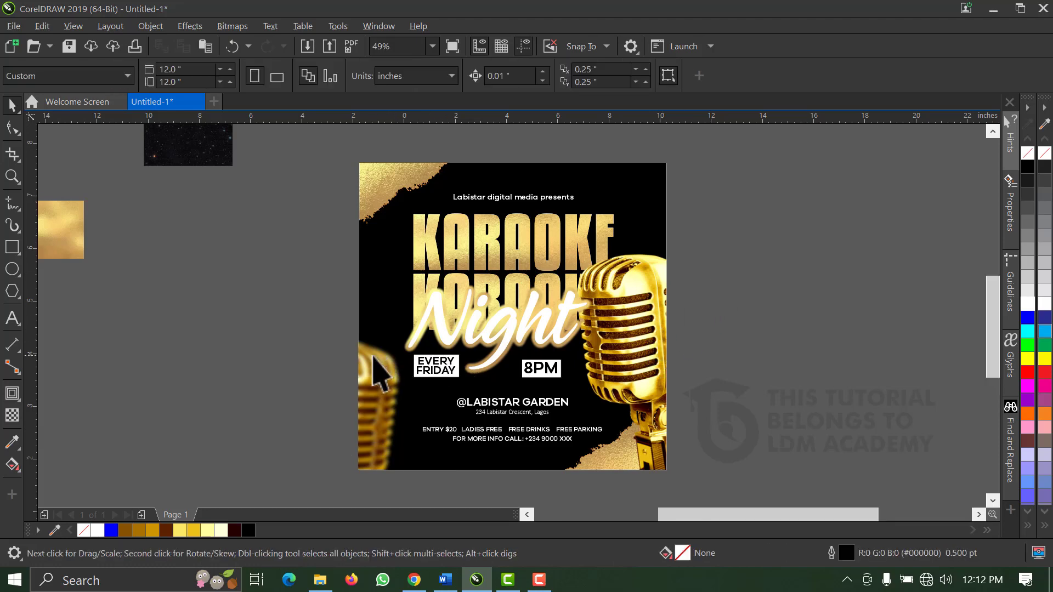
scroll(373, 356, up, 3)
click(376, 400)
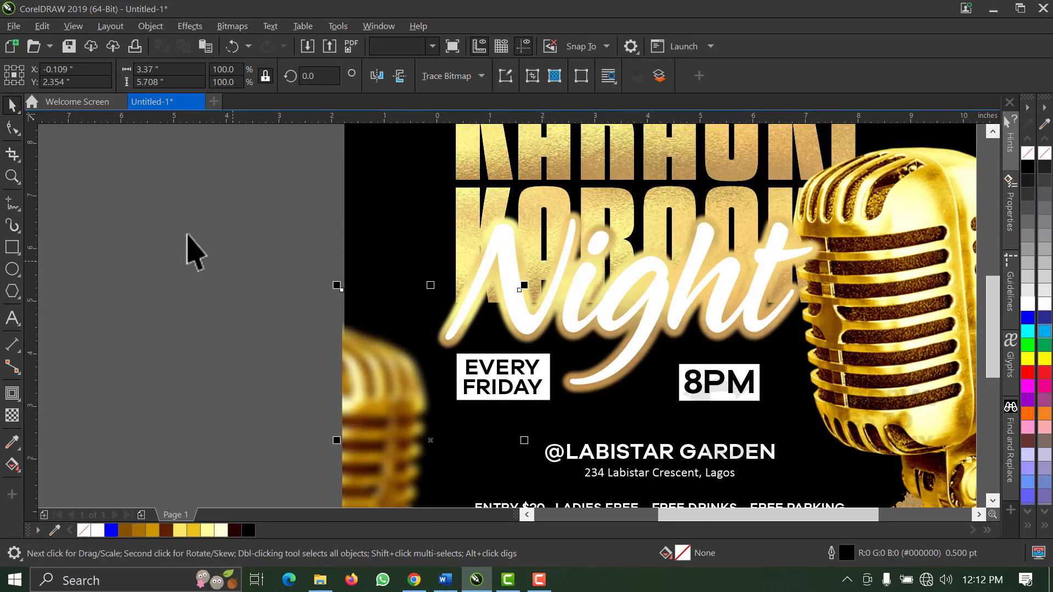
click(12, 127)
drag(343, 291, 343, 291)
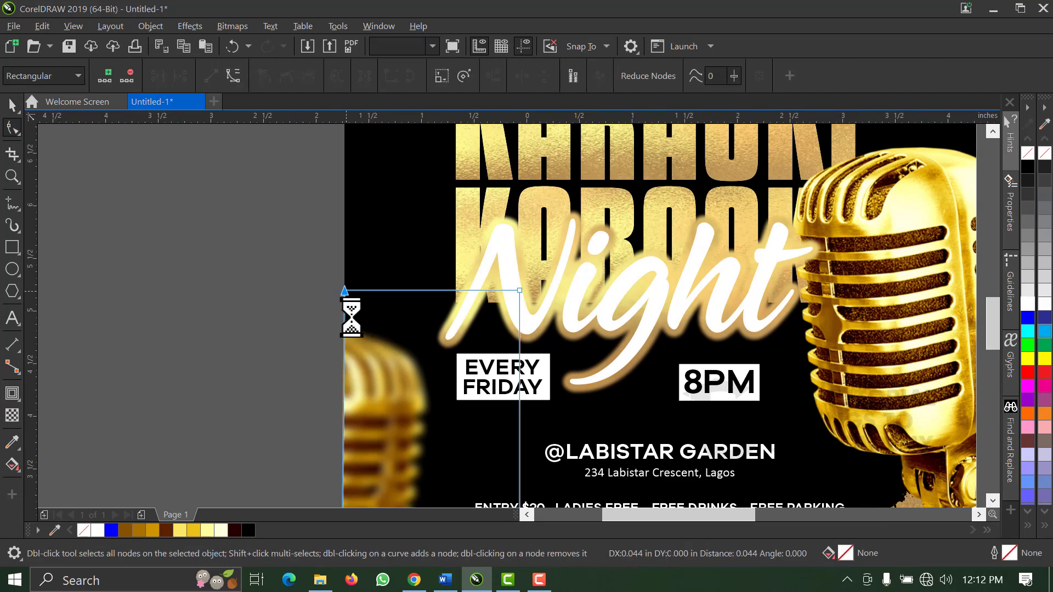
scroll(343, 291, up, 2)
scroll(344, 305, down, 2)
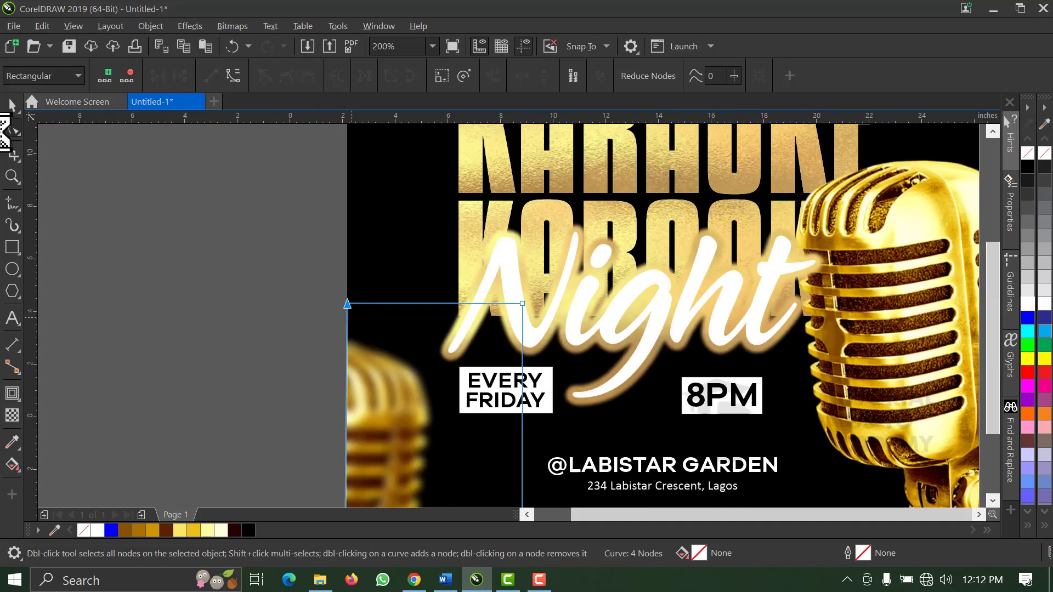
scroll(146, 280, down, 2)
click(12, 104)
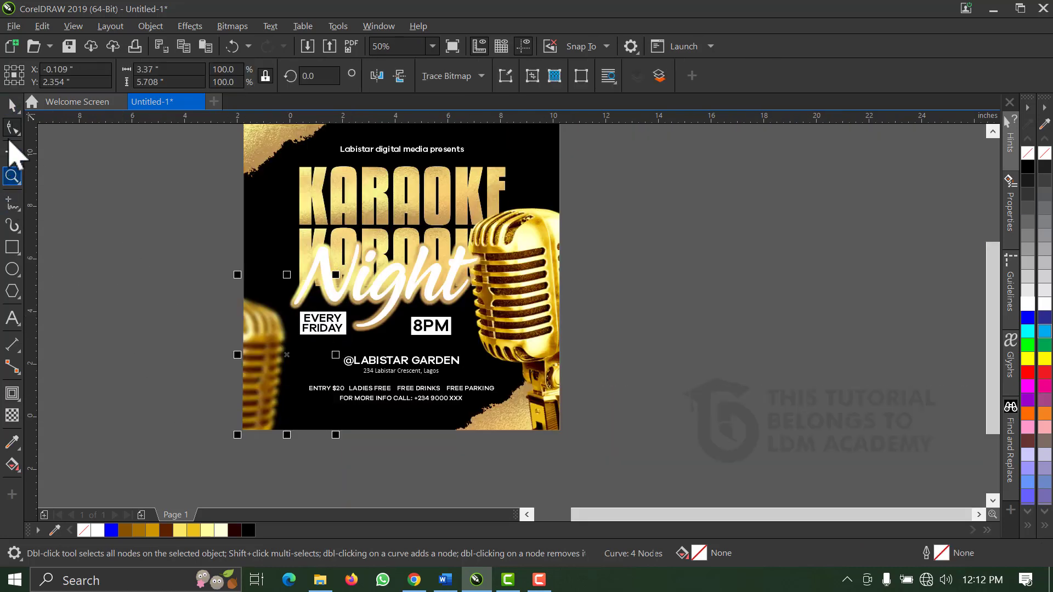
click(12, 129)
click(12, 104)
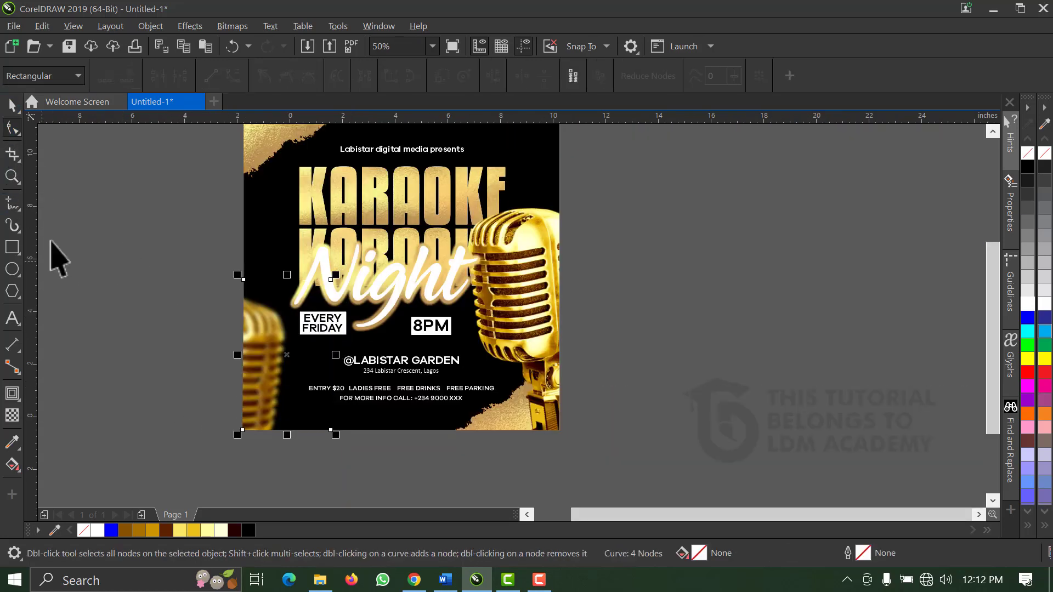
- Put the blurred microphone inside the black poster background's PowerClip at the lower-left corner and open the PowerClip contents for editing
mouse_move(273, 378)
mouse_down()
mouse_move(170, 373)
mouse_move(263, 371)
mouse_up()
click(298, 427)
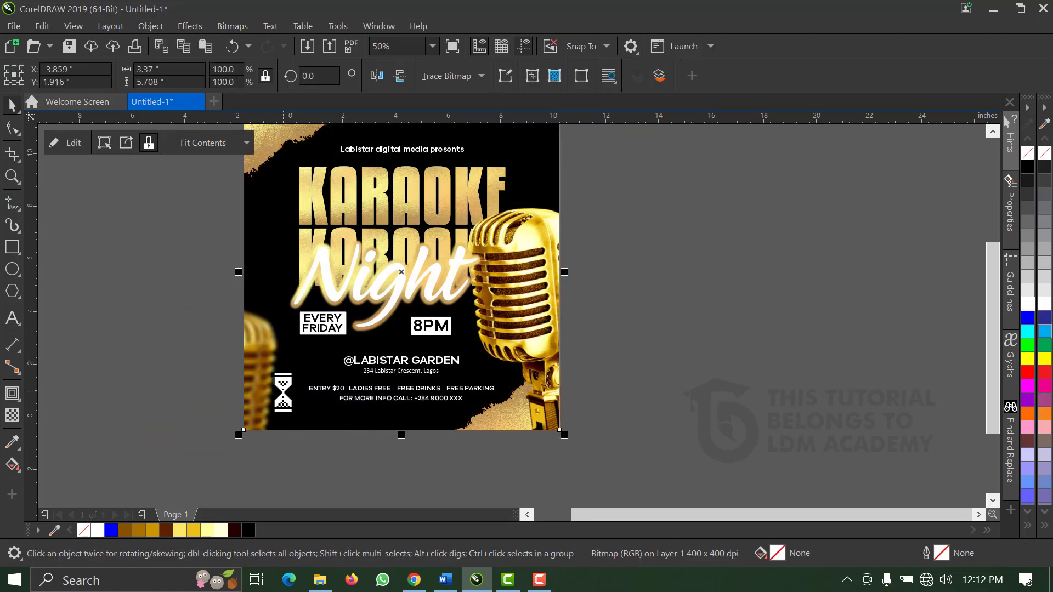
right_click(283, 392)
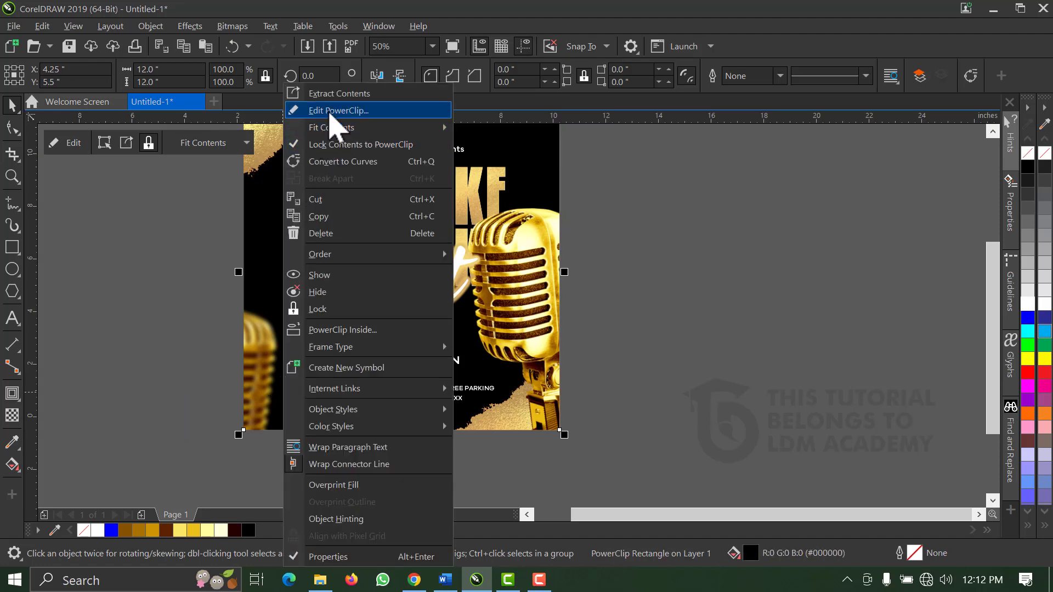
click(330, 111)
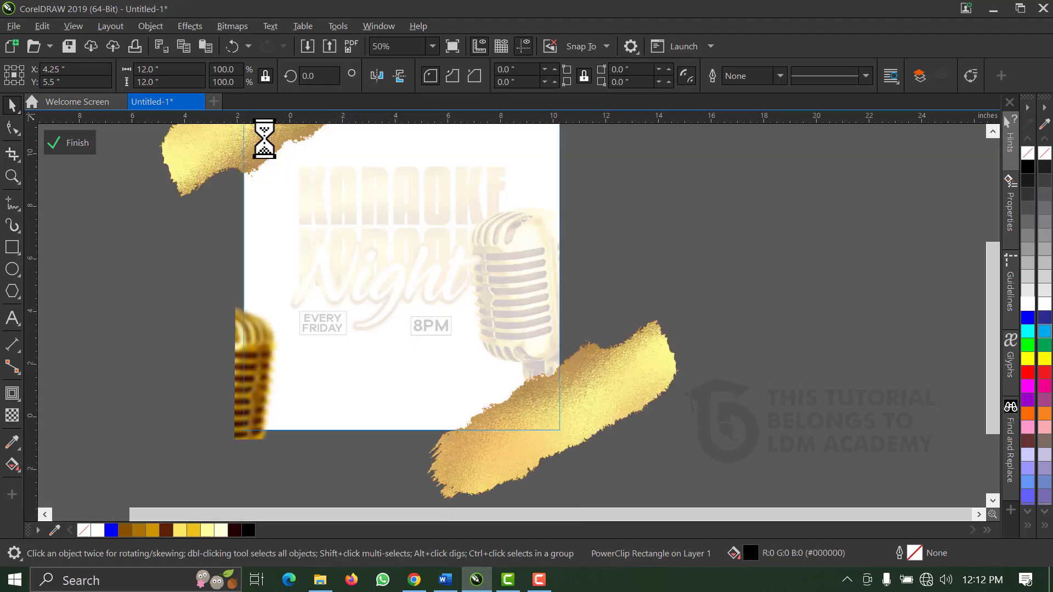
- Enlarge the blurred microphone to about 3.75 by 6.35 inches, align it with the poster's lower-left corner and finish editing the PowerClip
click(251, 391)
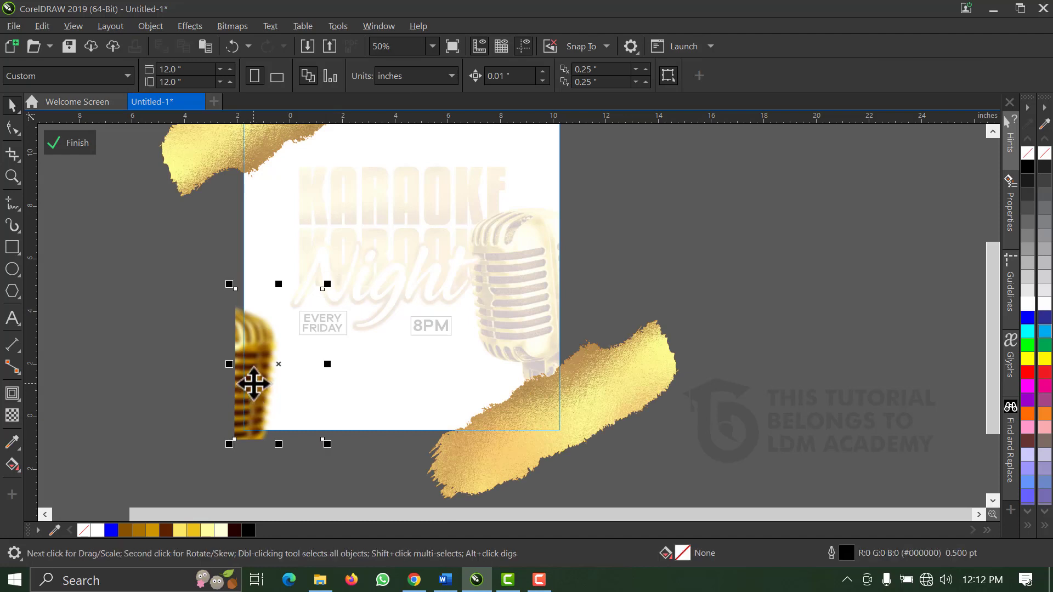
drag(261, 371, 257, 377)
drag(232, 277, 221, 260)
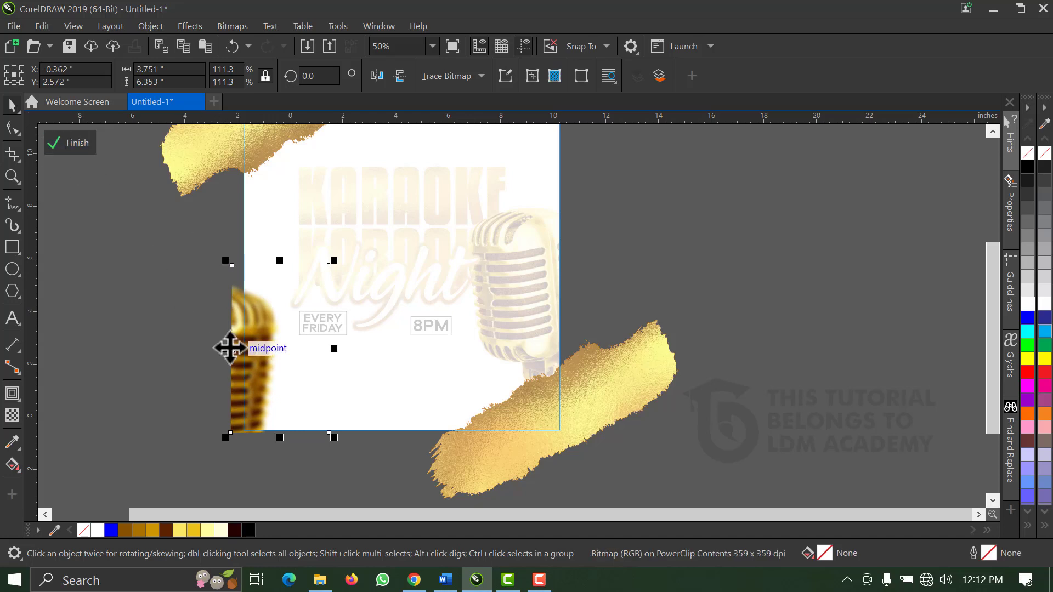
drag(242, 349, 251, 347)
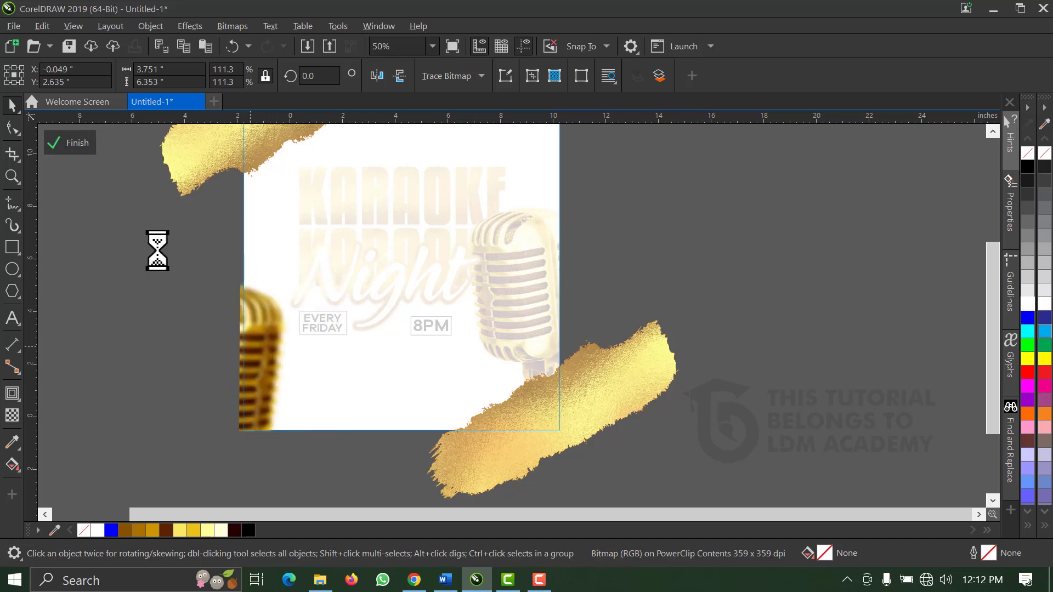
click(71, 145)
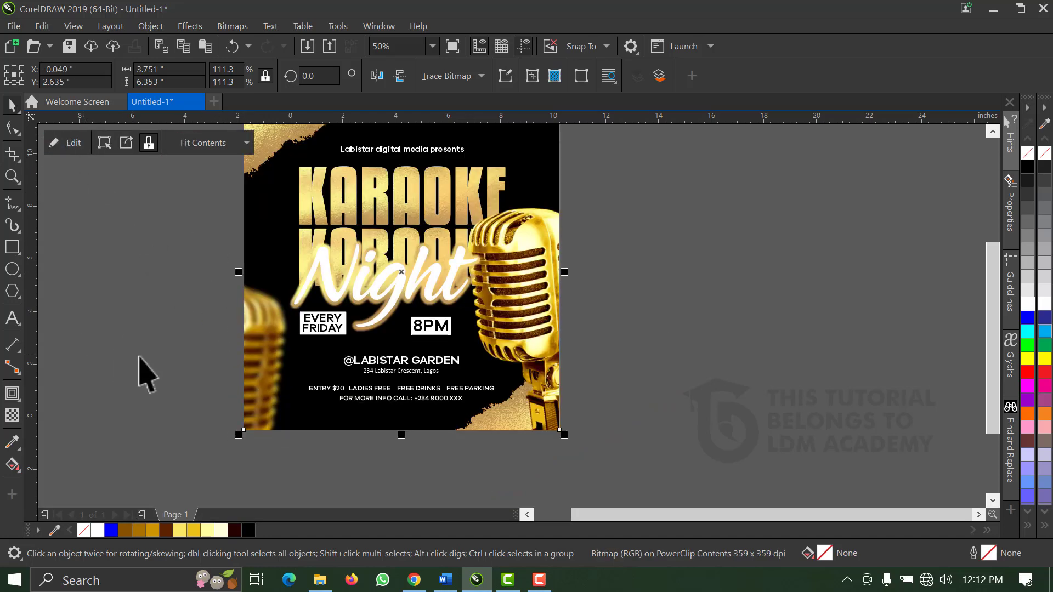
- Place a copy of the large gold microphone on the empty area right of the poster
click(432, 46)
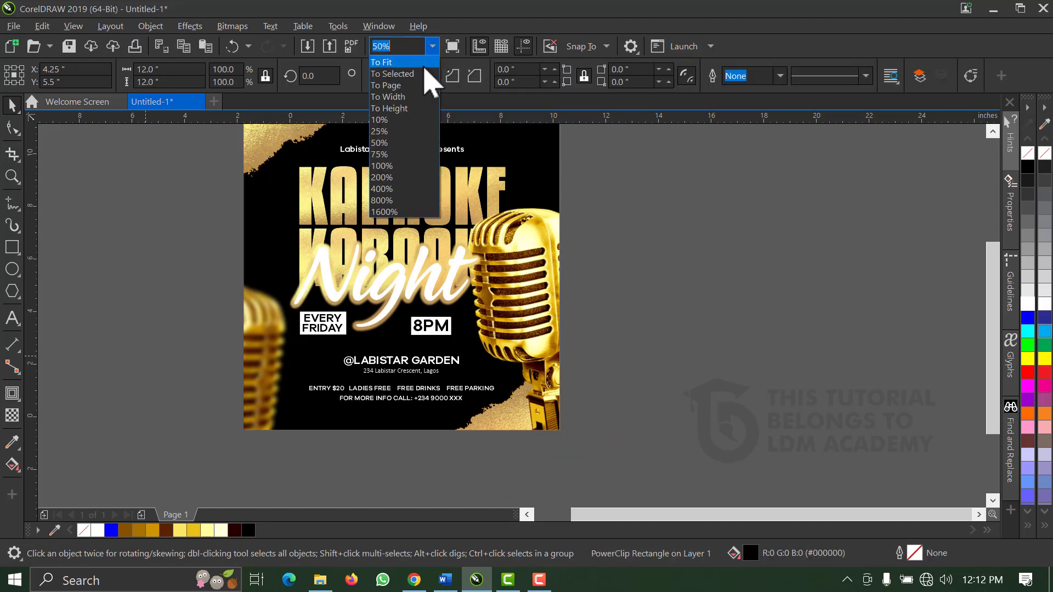
click(419, 89)
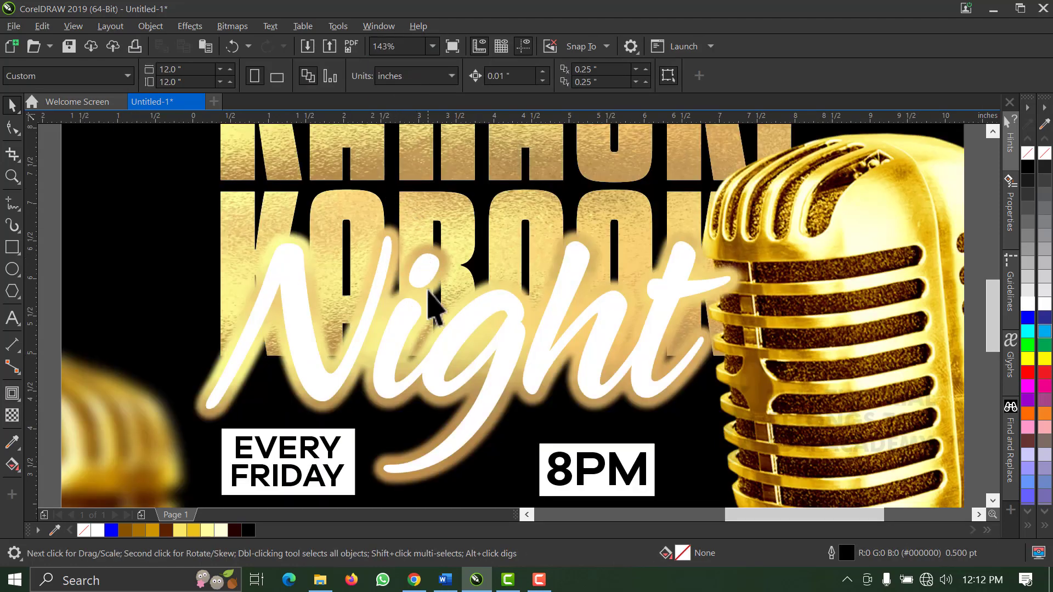
scroll(430, 294, down, 3)
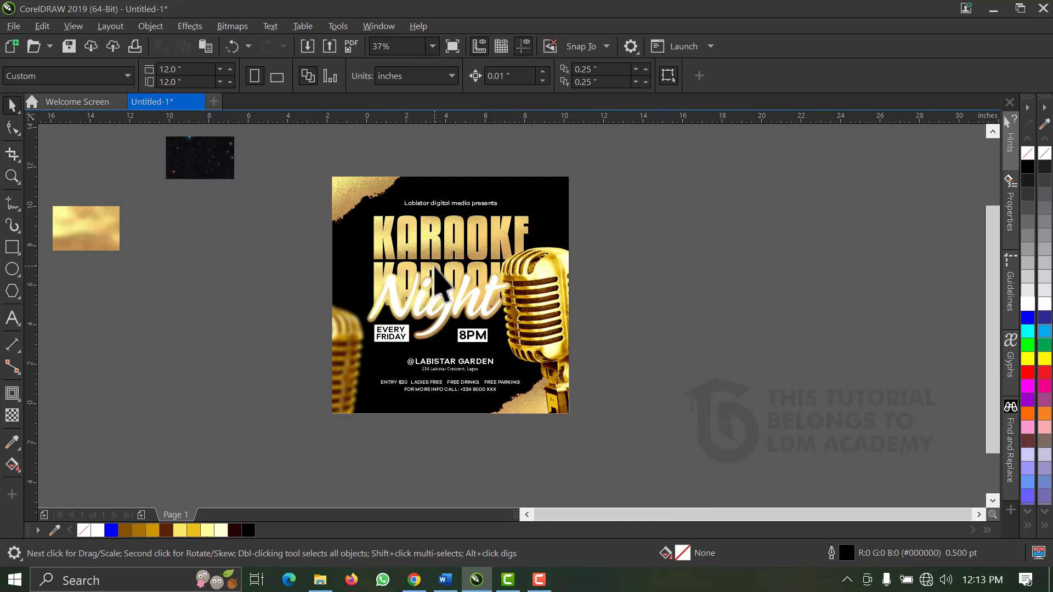
click(526, 287)
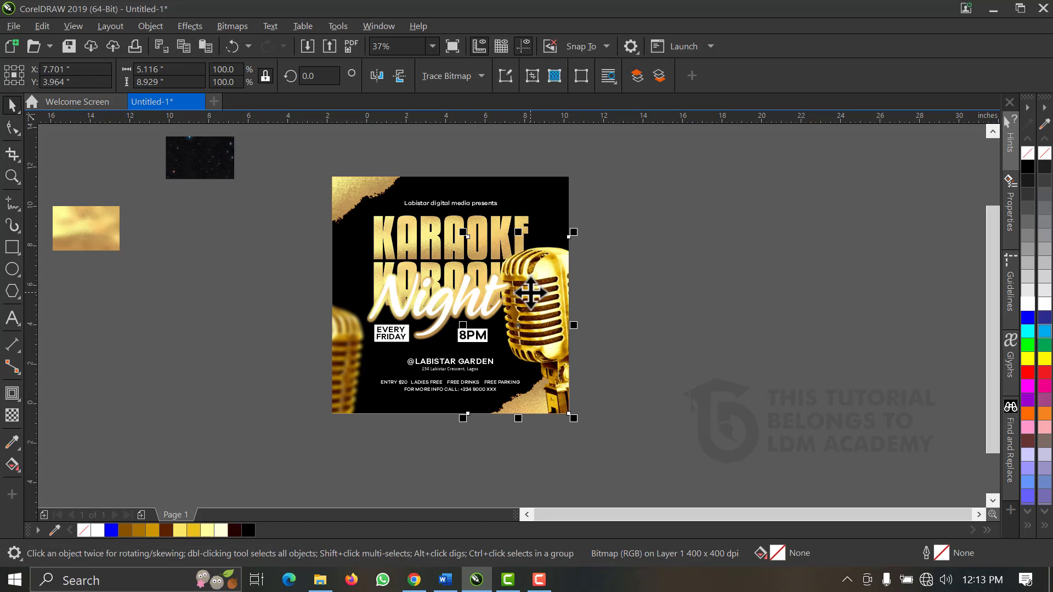
drag(531, 293, 620, 230)
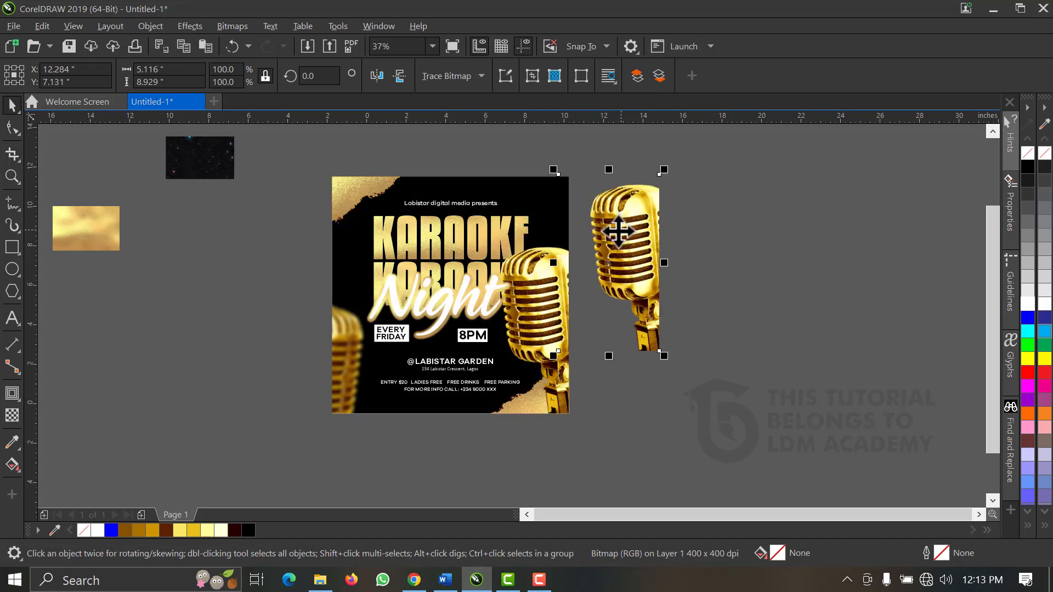
- Convert the microphone copy to a 400 dpi RGB bitmap with anti-aliasing and transparent background, and desaturate it
click(233, 27)
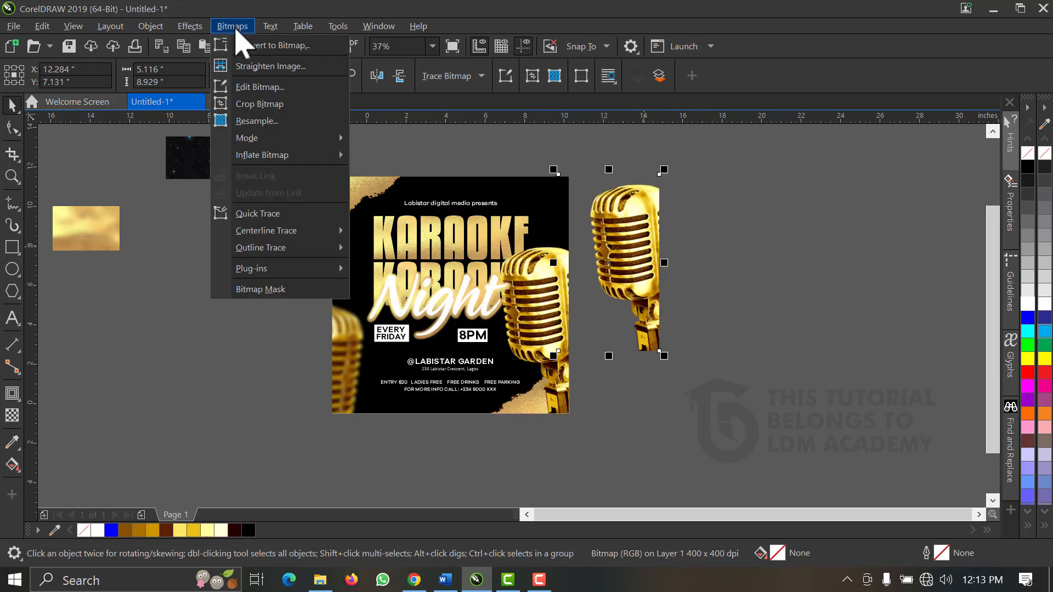
click(245, 46)
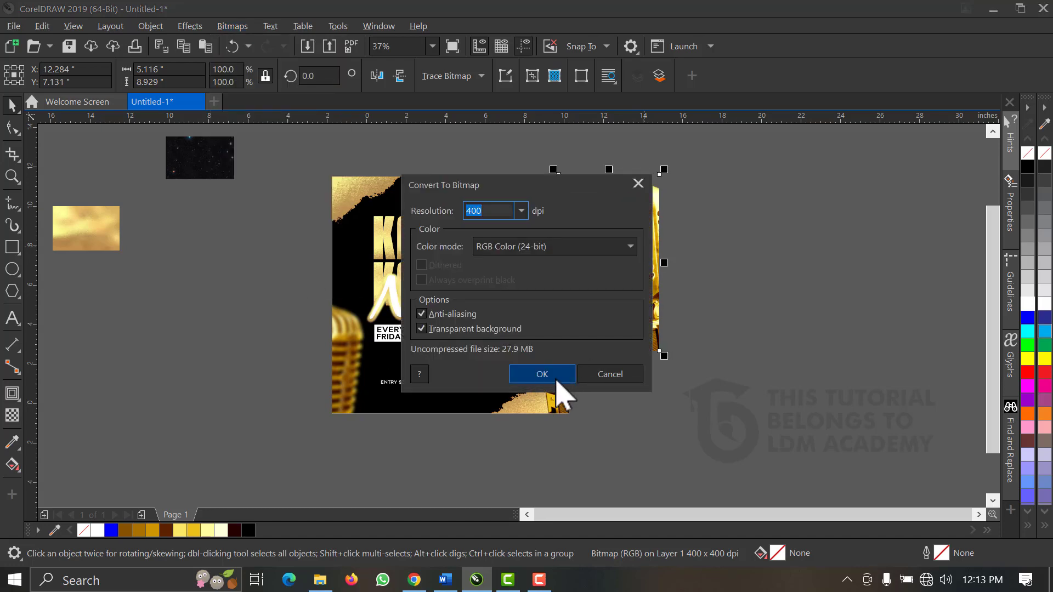
click(542, 382)
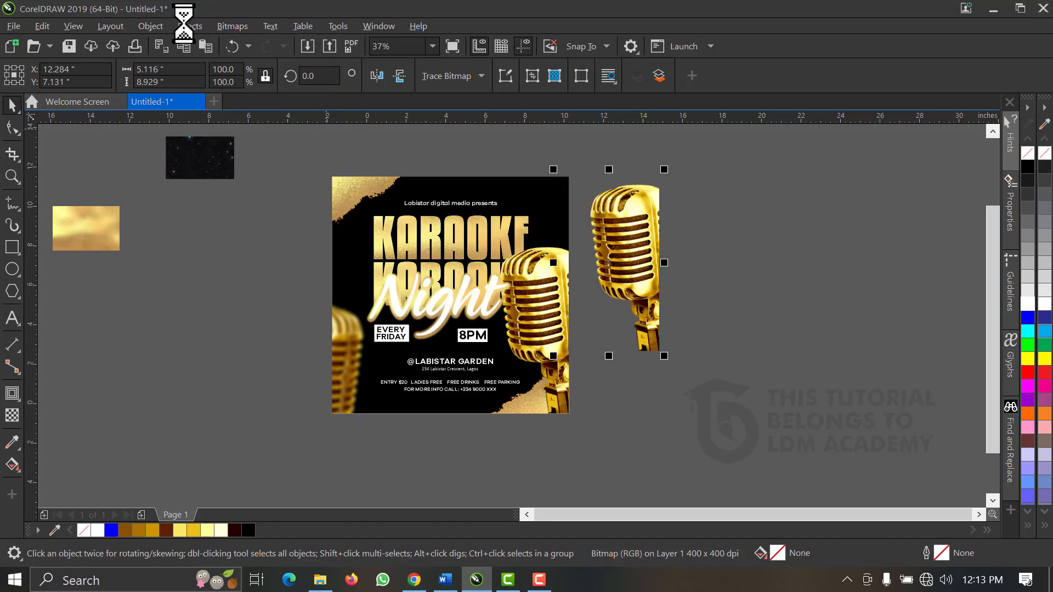
click(189, 28)
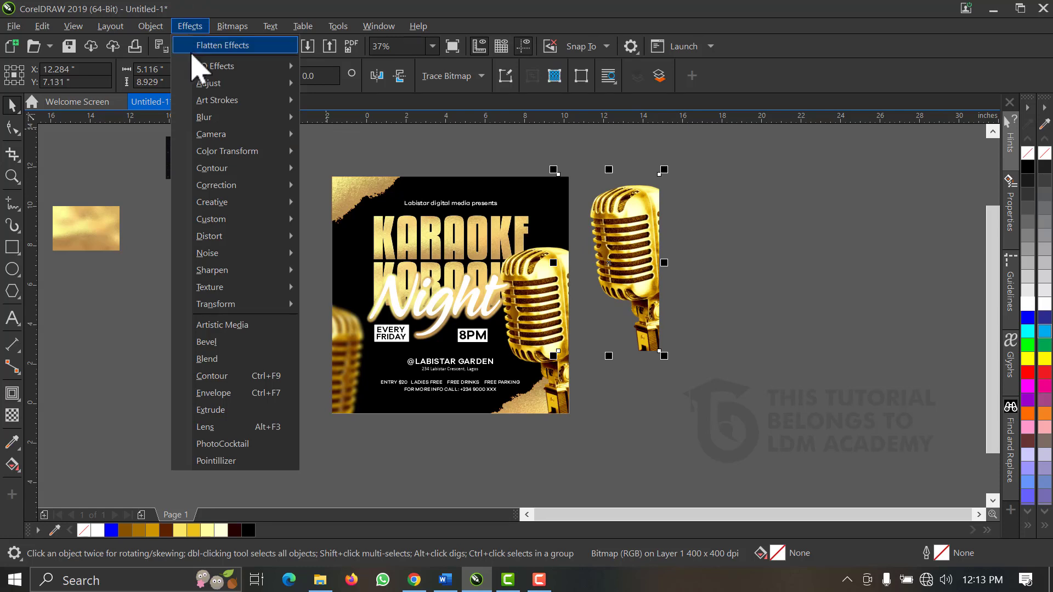
mouse_move(200, 86)
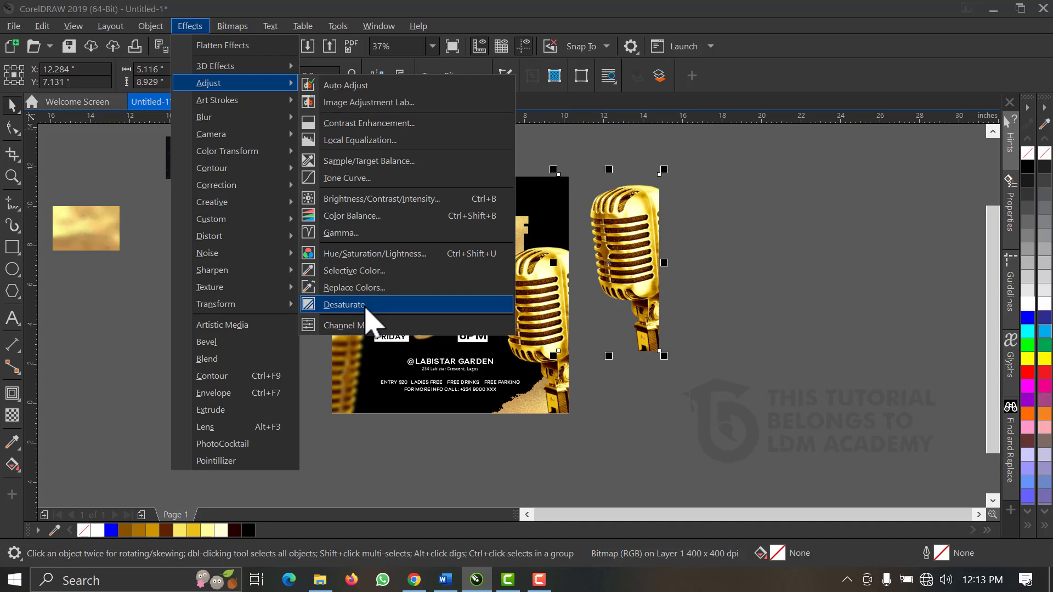
click(367, 306)
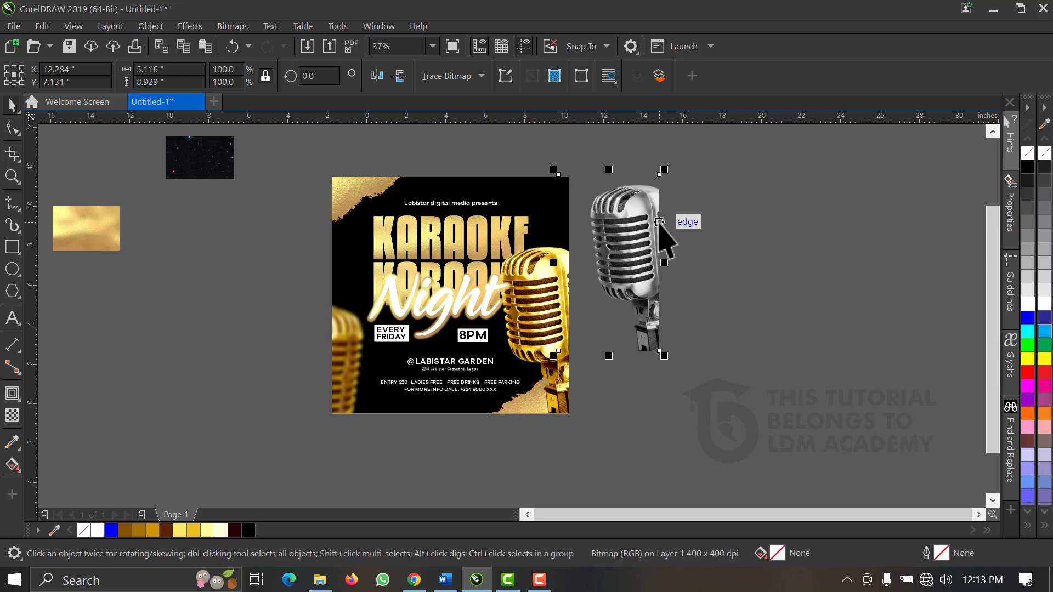
- PowerClip the desaturated microphone inside the black poster background near its upper-right corner and open the PowerClip contents for editing
drag(662, 221, 550, 198)
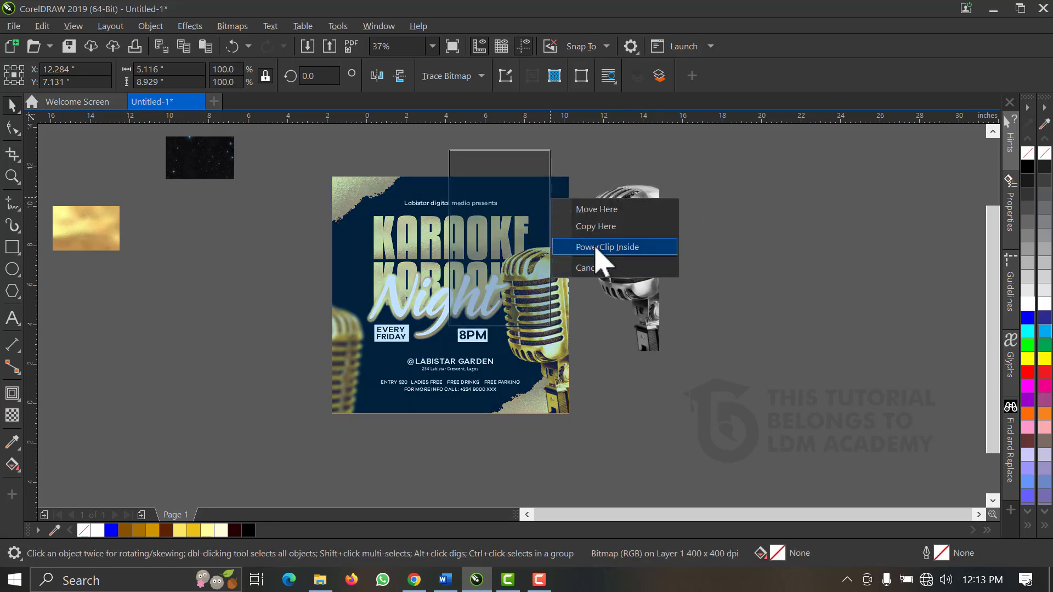
click(597, 248)
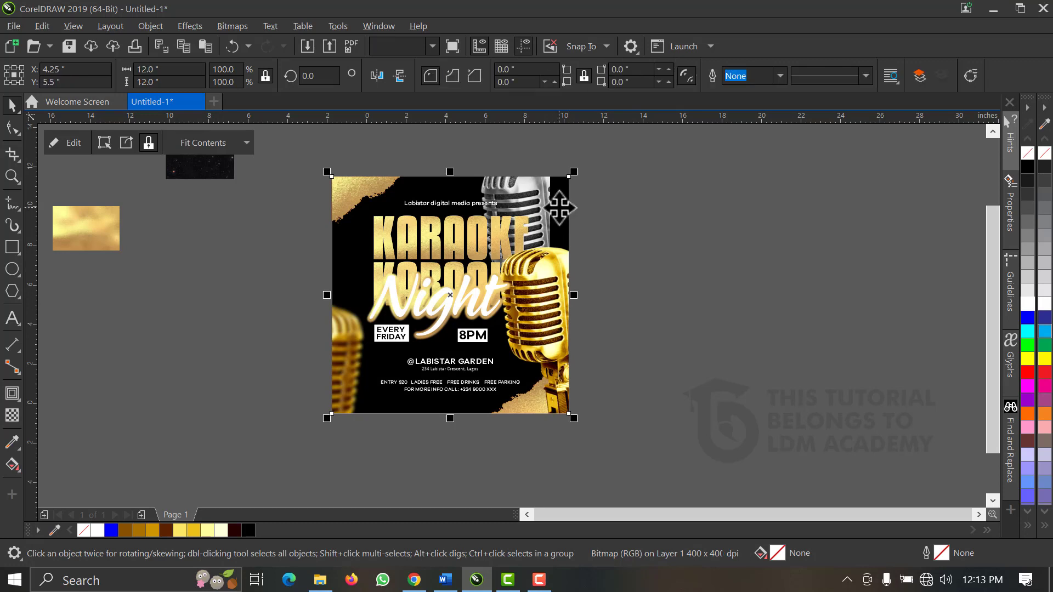
right_click(559, 208)
click(613, 112)
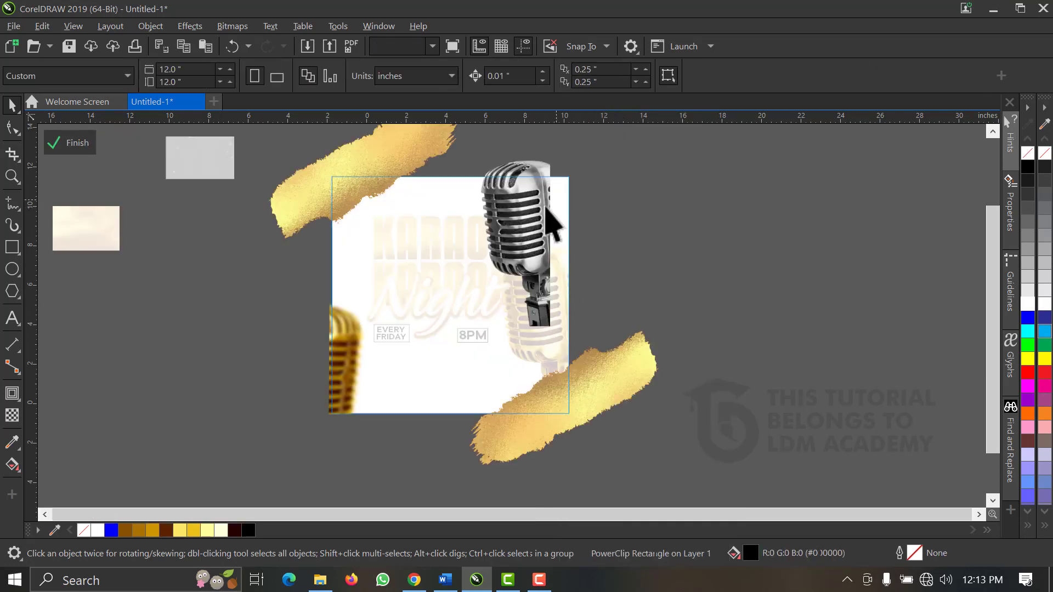
- Move the grey microphone over the poster's upper-right corner, rotate it to about 26.4 degrees and finish editing the PowerClip
click(571, 222)
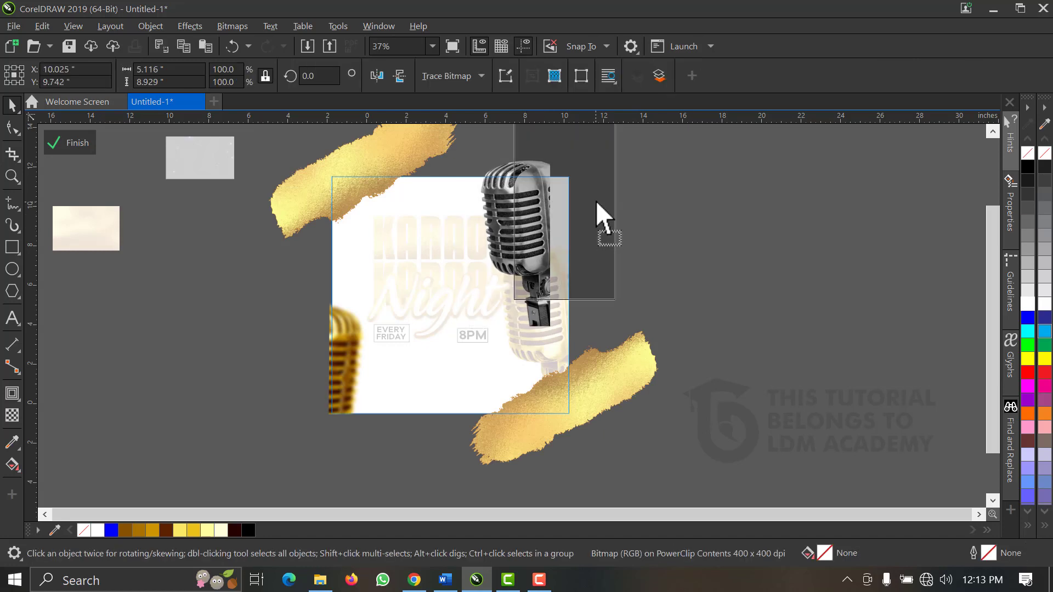
drag(597, 202, 598, 203)
click(597, 203)
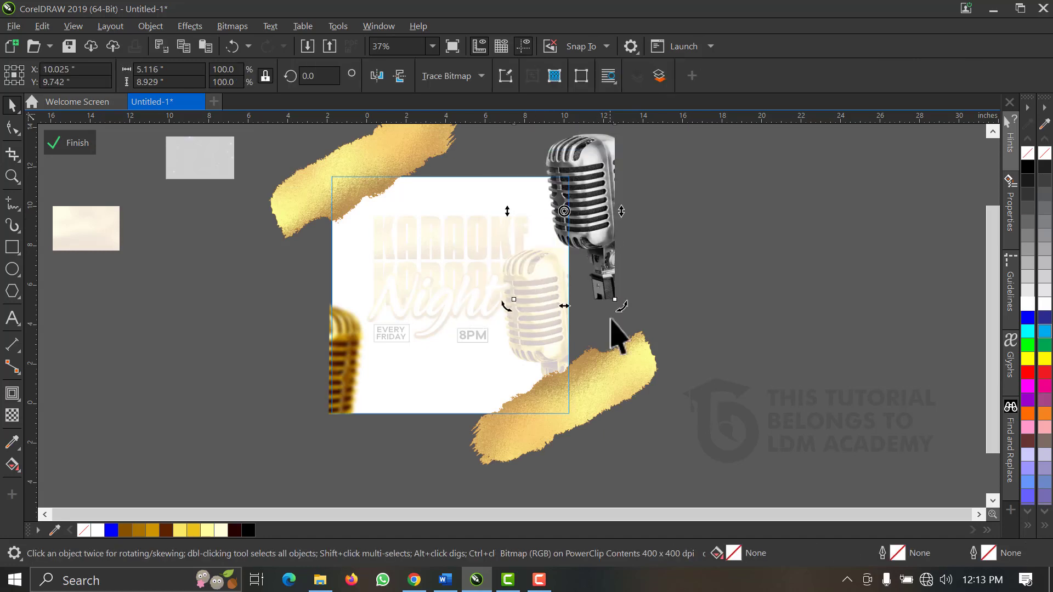
drag(622, 307, 665, 275)
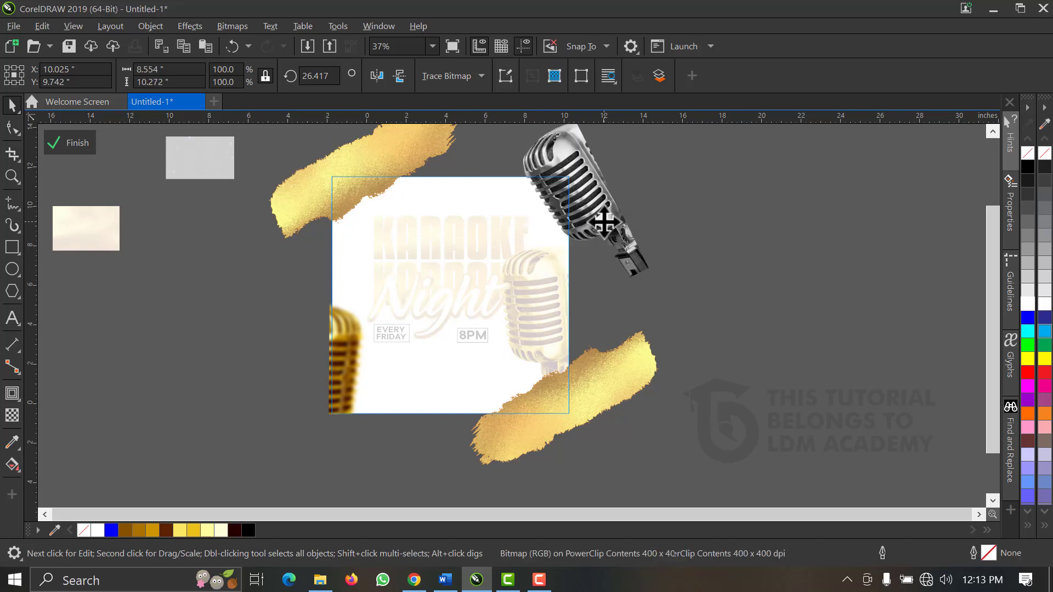
drag(604, 219, 613, 207)
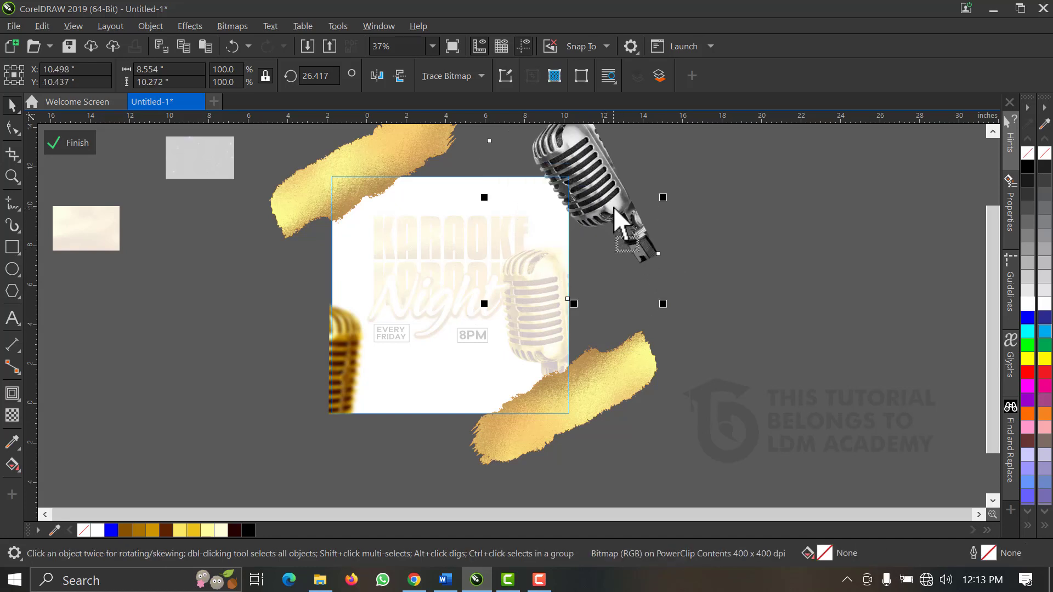
click(85, 149)
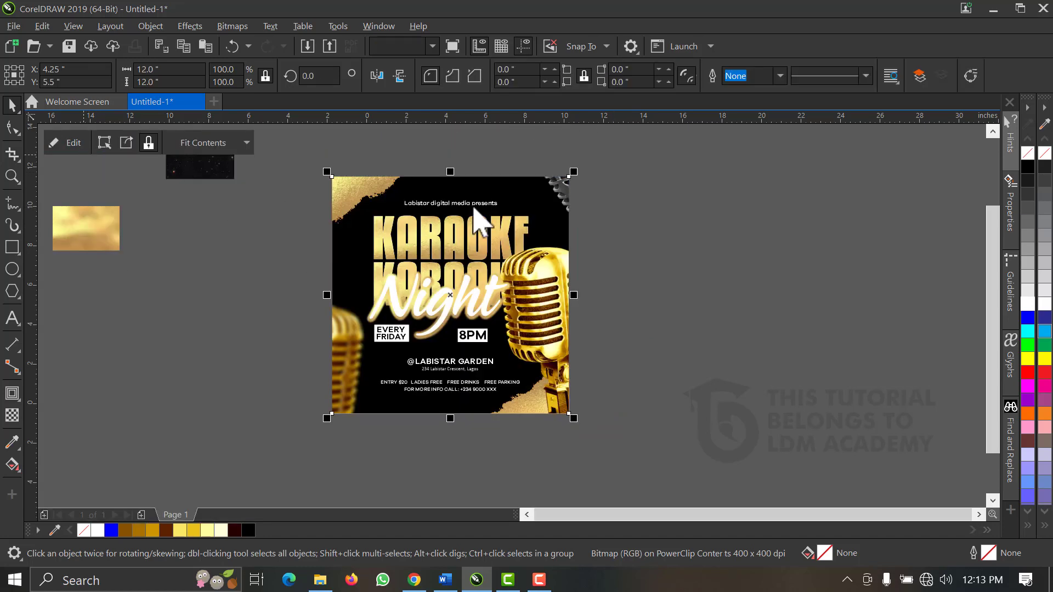
click(624, 170)
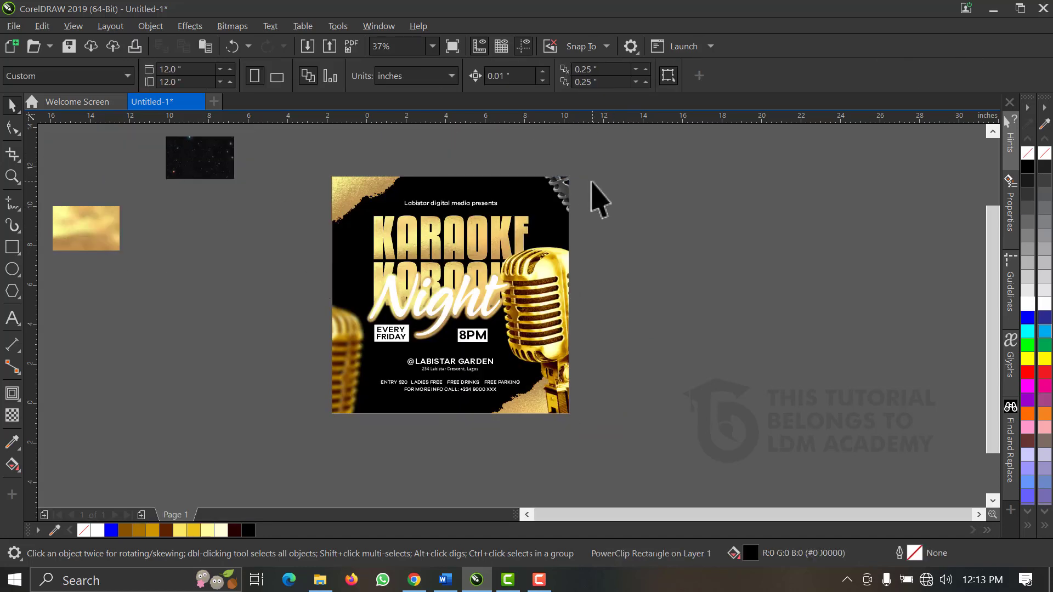
- Reopen the PowerClip contents, shift the grey microphone further into the upper-right corner and rotate it to about 43.5 degrees
click(566, 191)
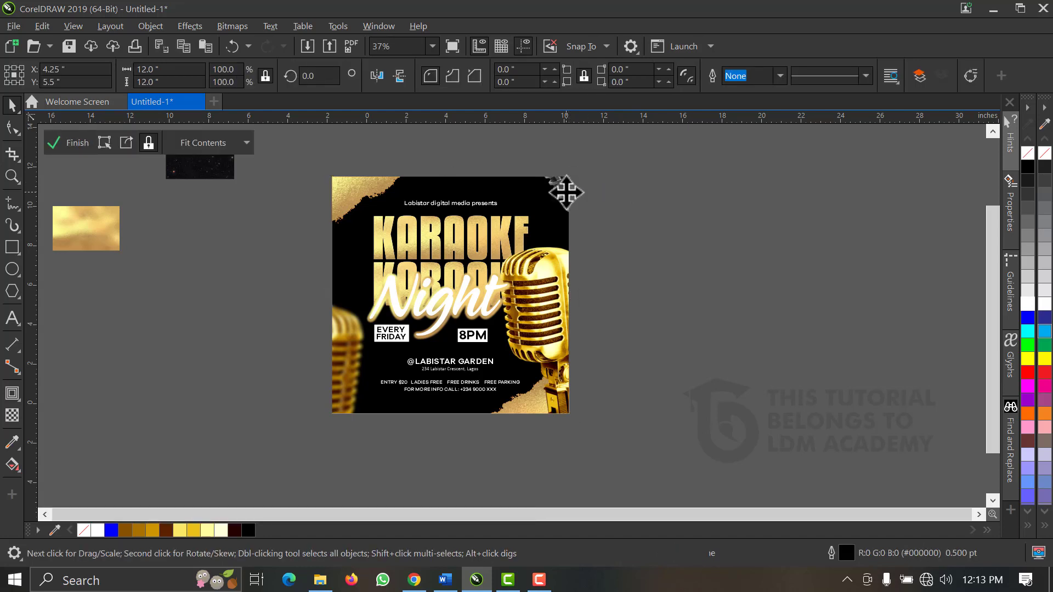
ctrl+click(568, 190)
click(572, 189)
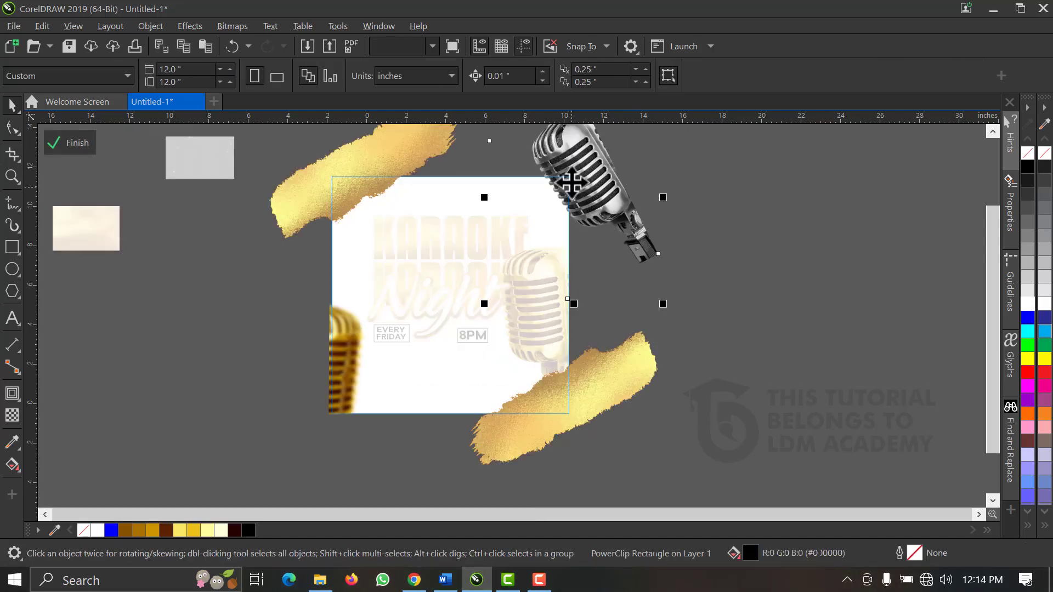
drag(570, 187, 564, 195)
click(564, 196)
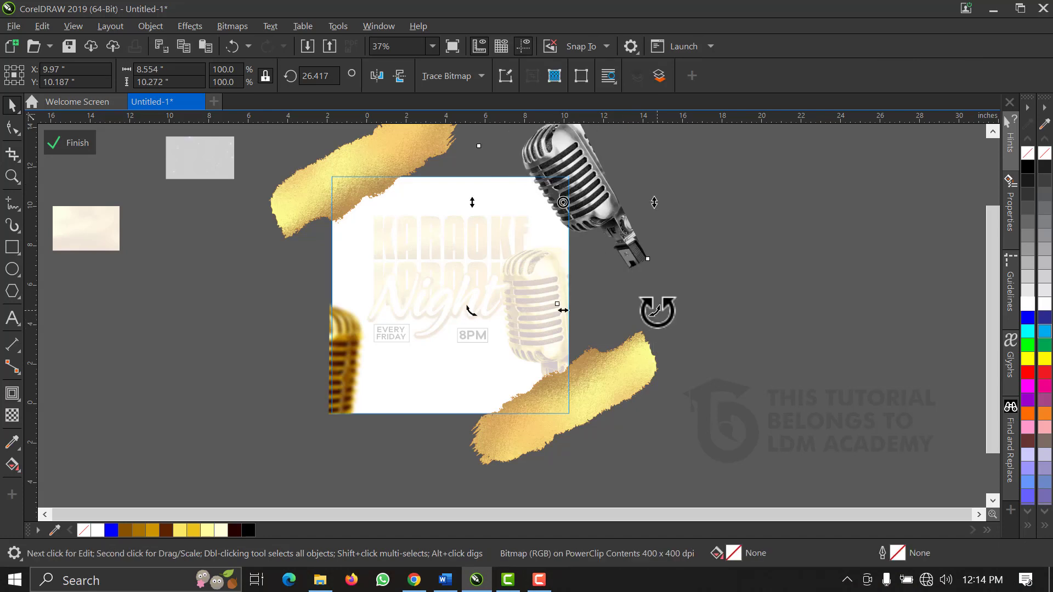
drag(658, 308, 683, 297)
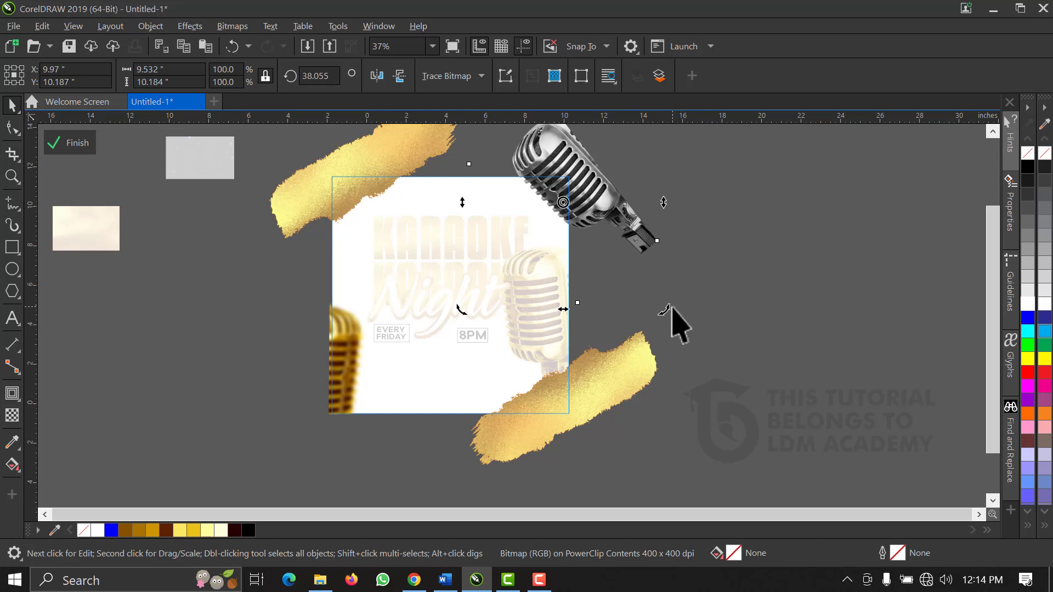
drag(666, 308, 674, 300)
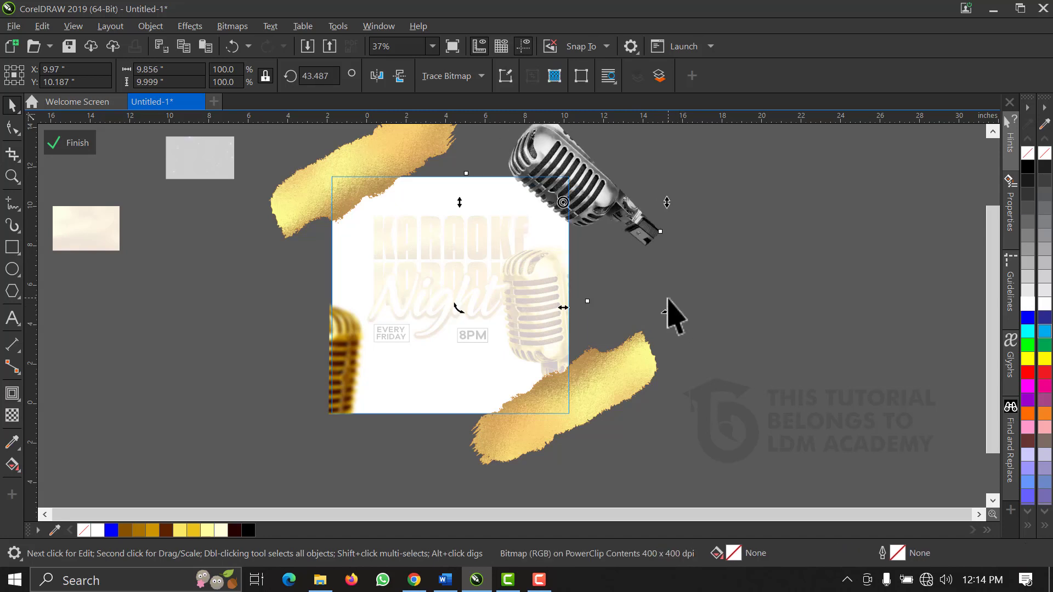
- Nudge the tilted grey microphone slightly upward at the upper-right corner and finish editing the PowerClip
click(603, 213)
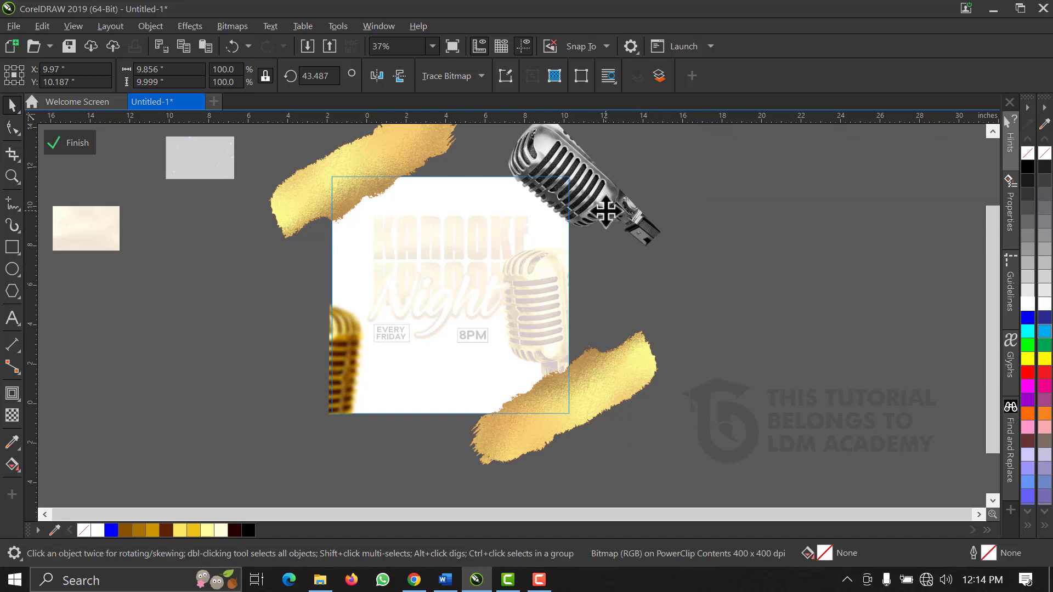
drag(593, 217, 600, 219)
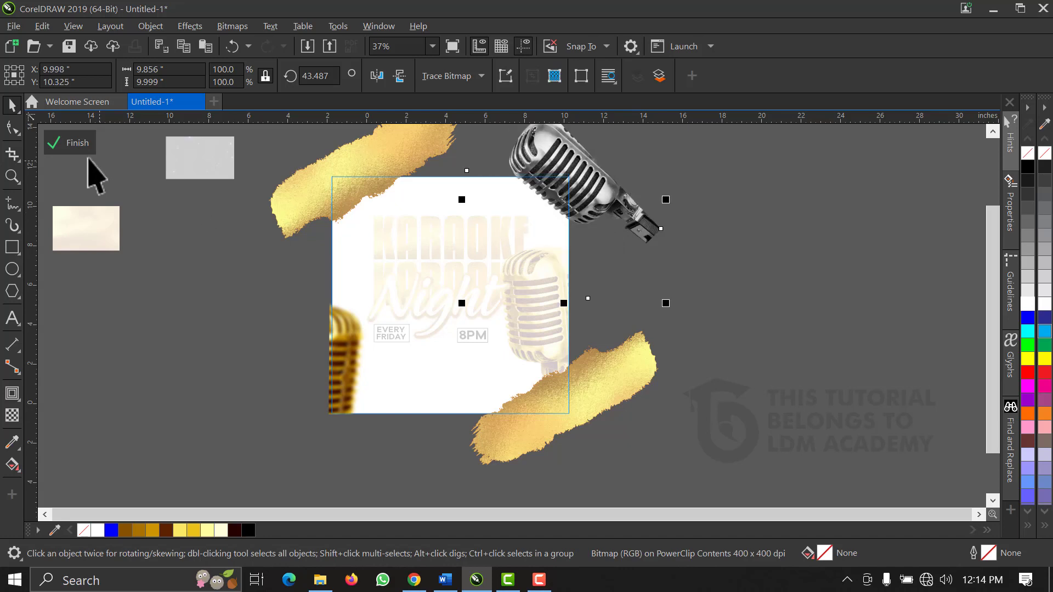
click(66, 144)
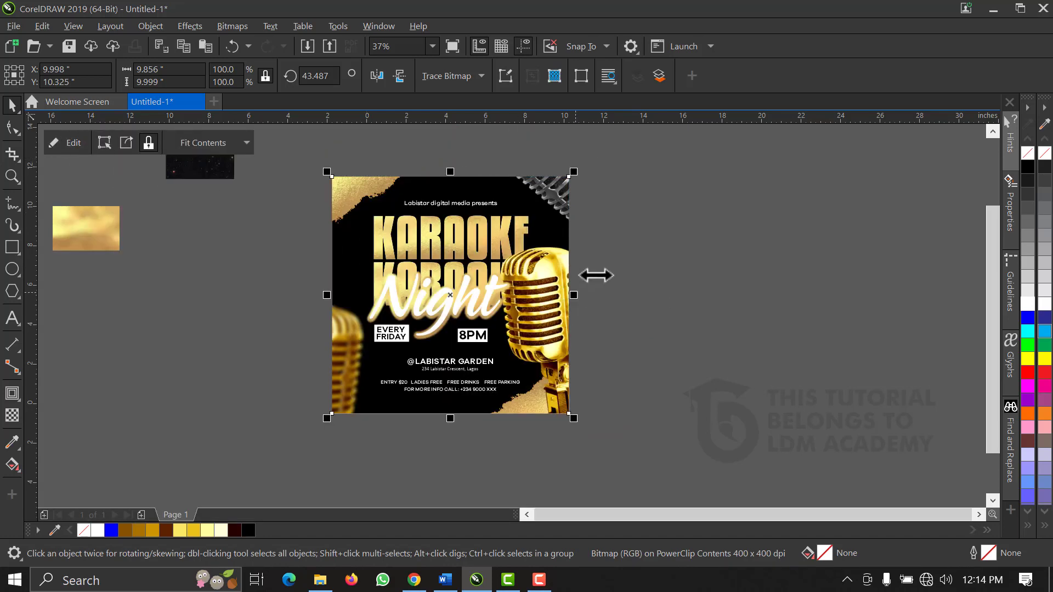
click(630, 258)
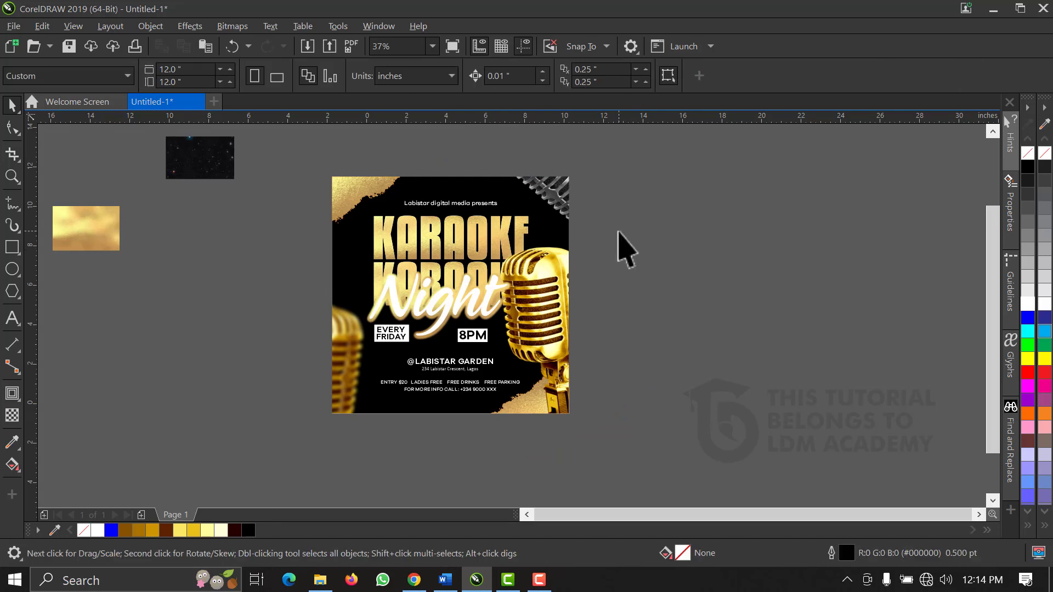
- Reopen the black background's PowerClip contents, shift the grey microphone further into the upper-right corner and finish editing
scroll(552, 176, up, 3)
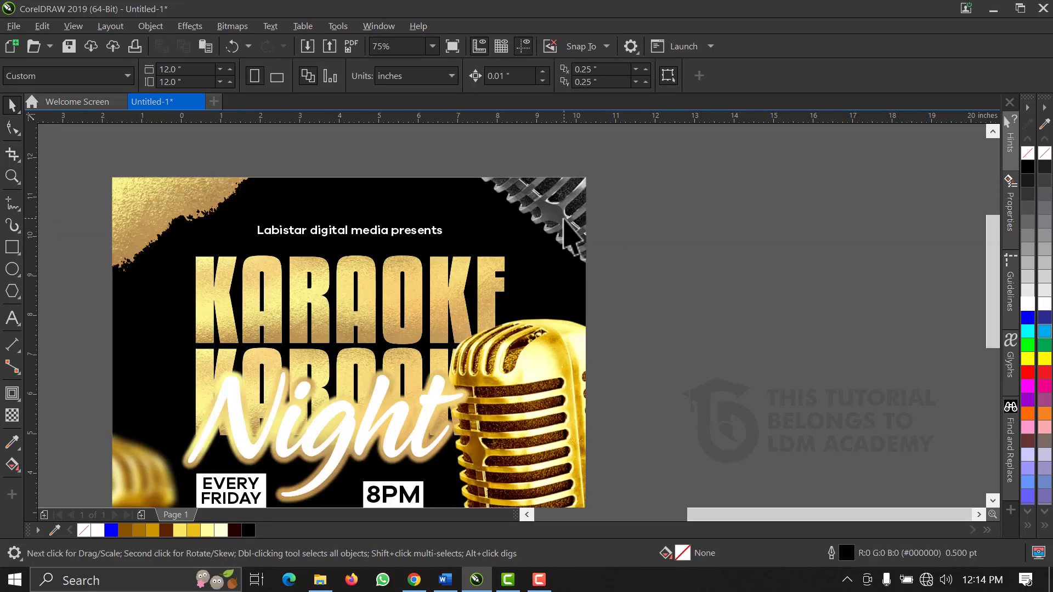
click(564, 220)
click(564, 219)
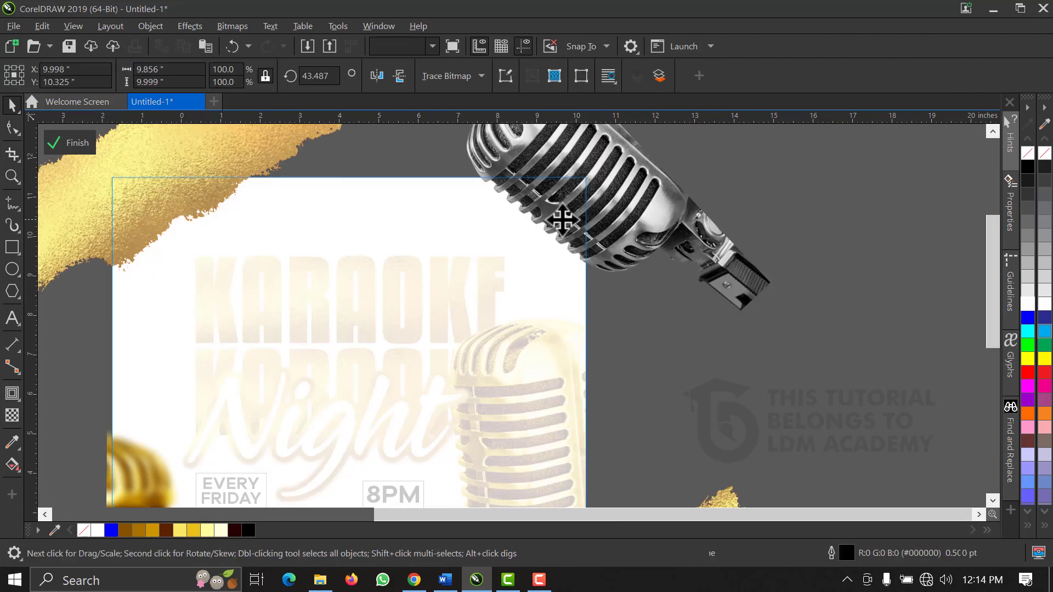
click(563, 219)
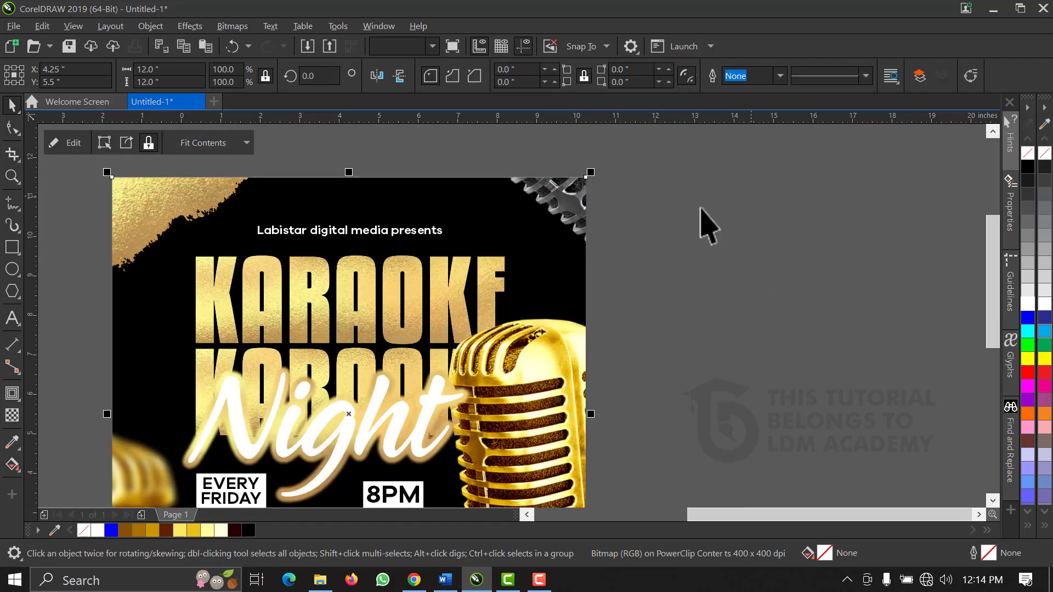
key(Escape)
- Move the dark starry picture down into the empty space beside the poster
click(433, 46)
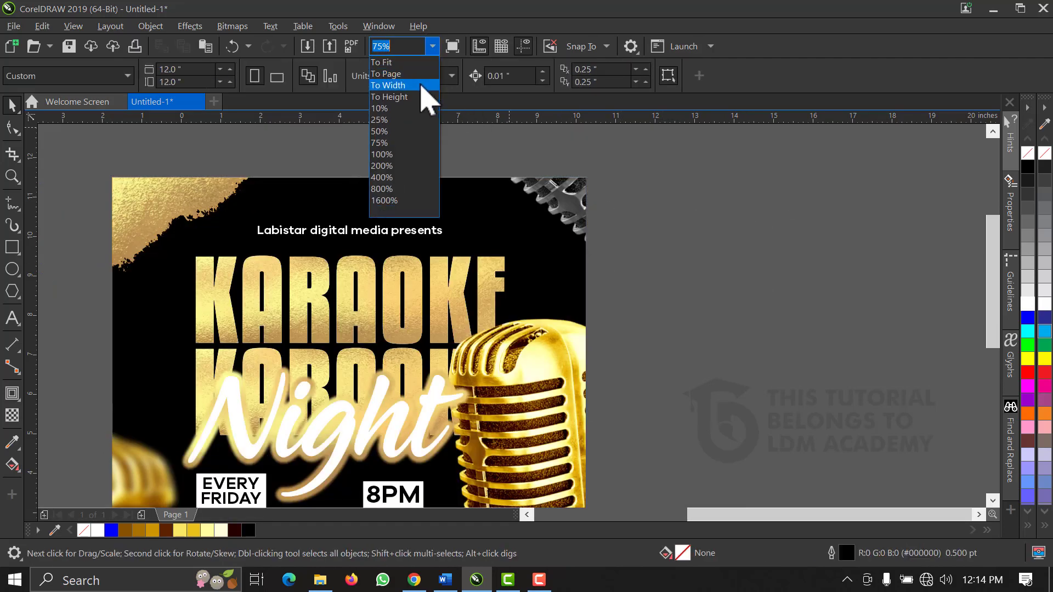
click(421, 86)
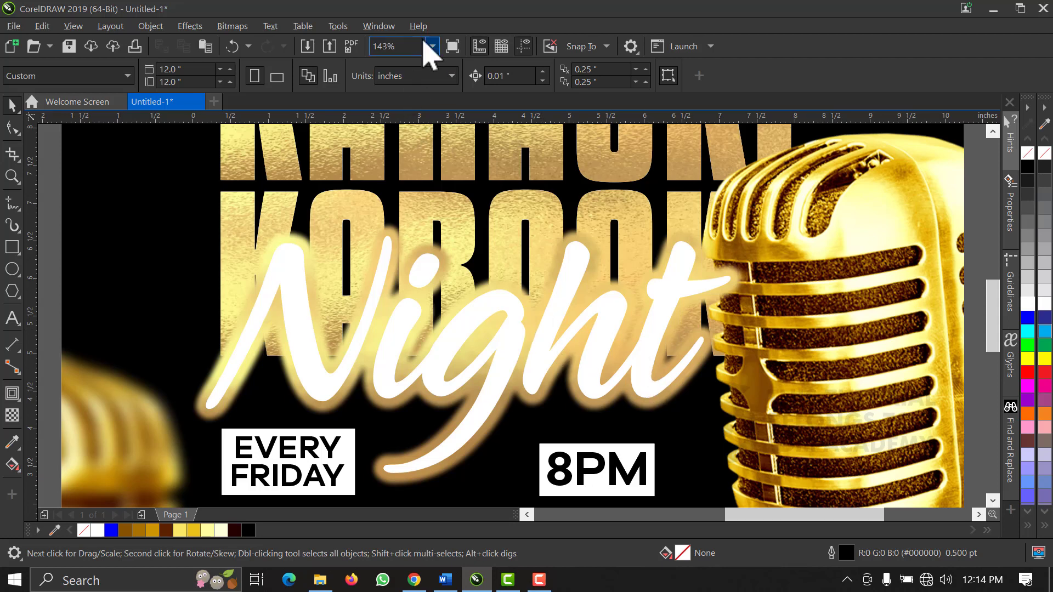
click(433, 46)
click(414, 81)
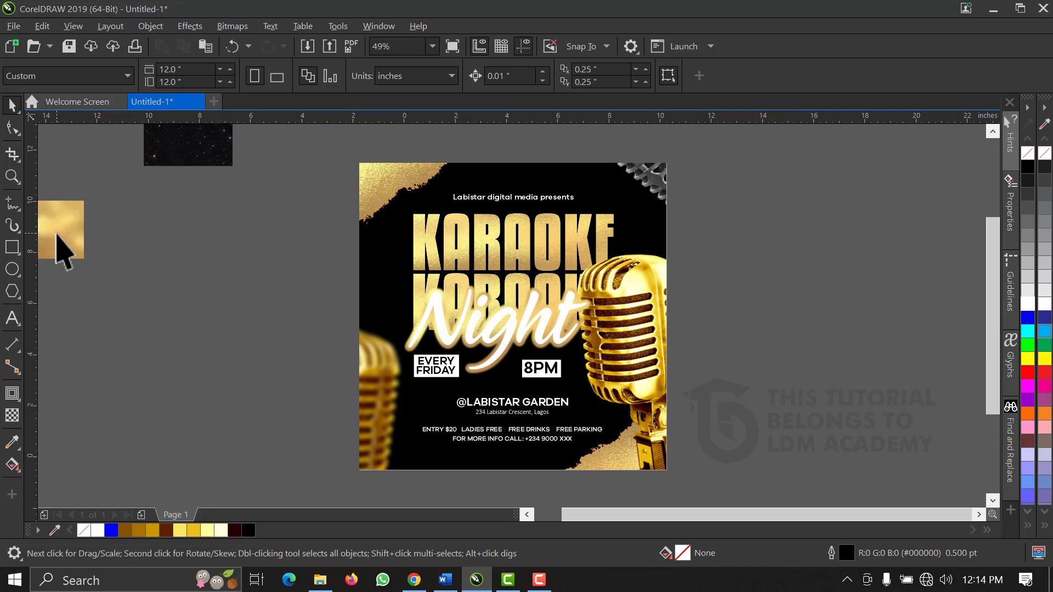
click(457, 246)
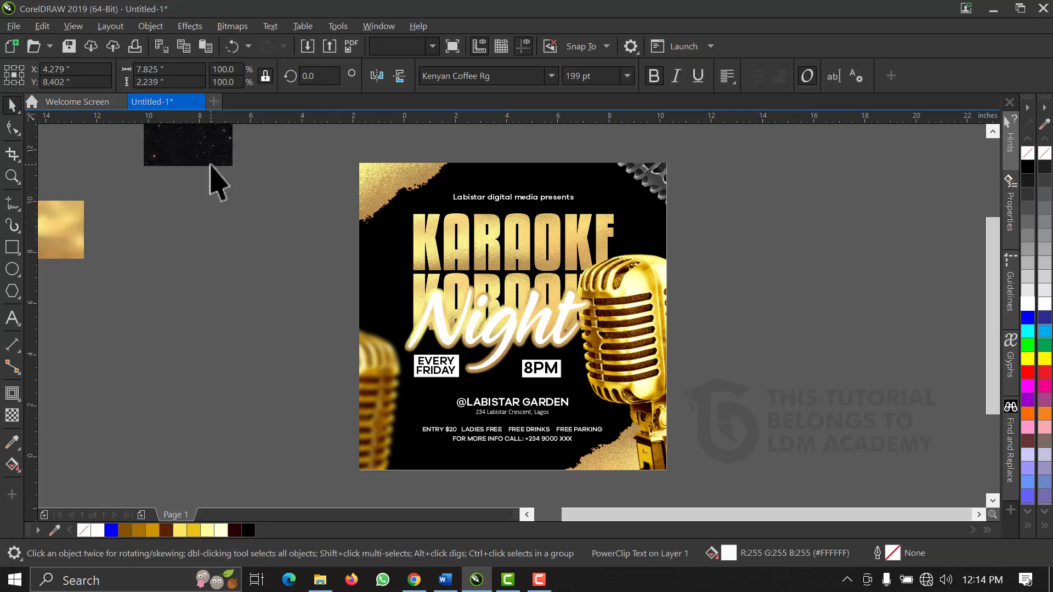
mouse_move(210, 159)
mouse_down()
mouse_move(210, 151)
mouse_move(246, 318)
mouse_up()
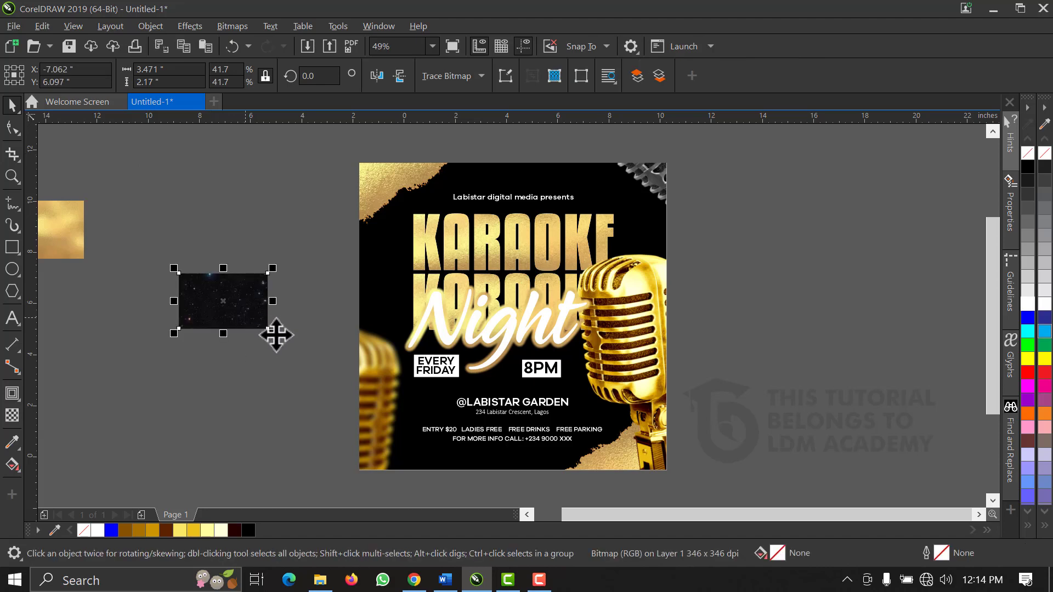
- Draw a rectangle about 7.9 by 3.1 inches outside the poster, just above the dark starry picture
scroll(518, 246, up, 2)
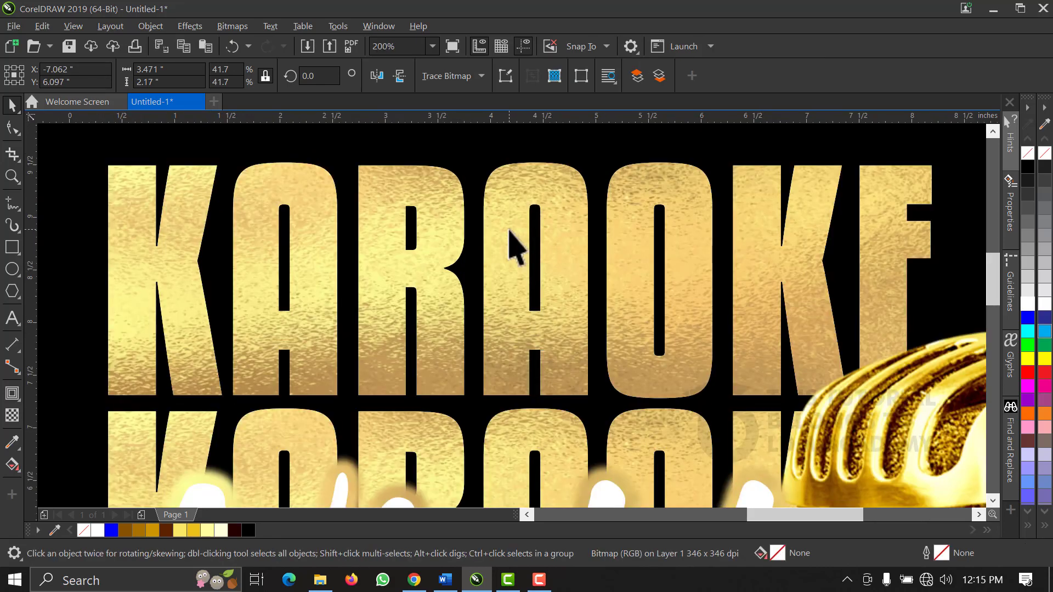
click(432, 46)
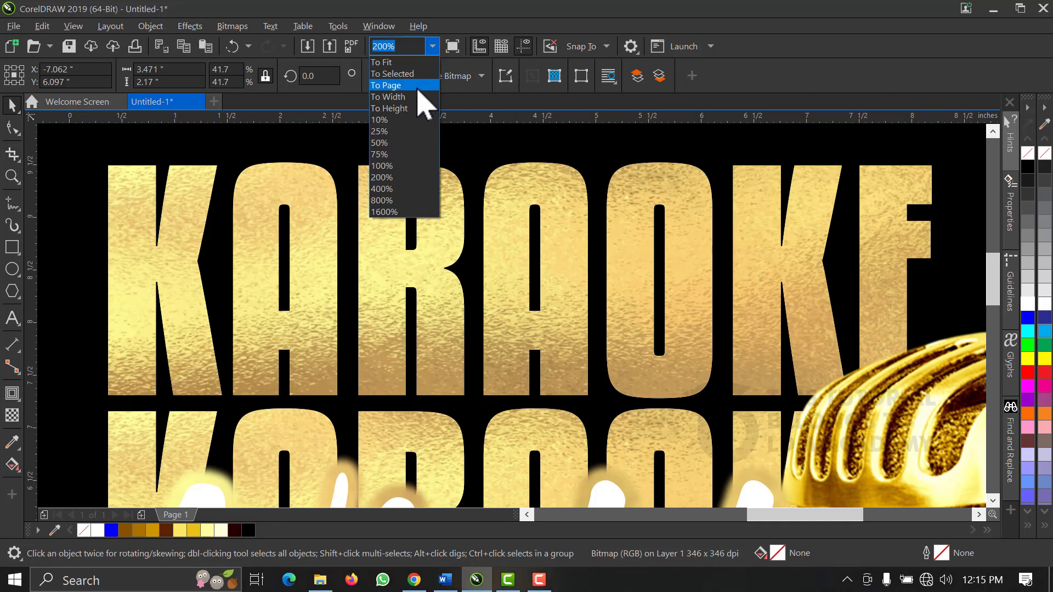
click(419, 87)
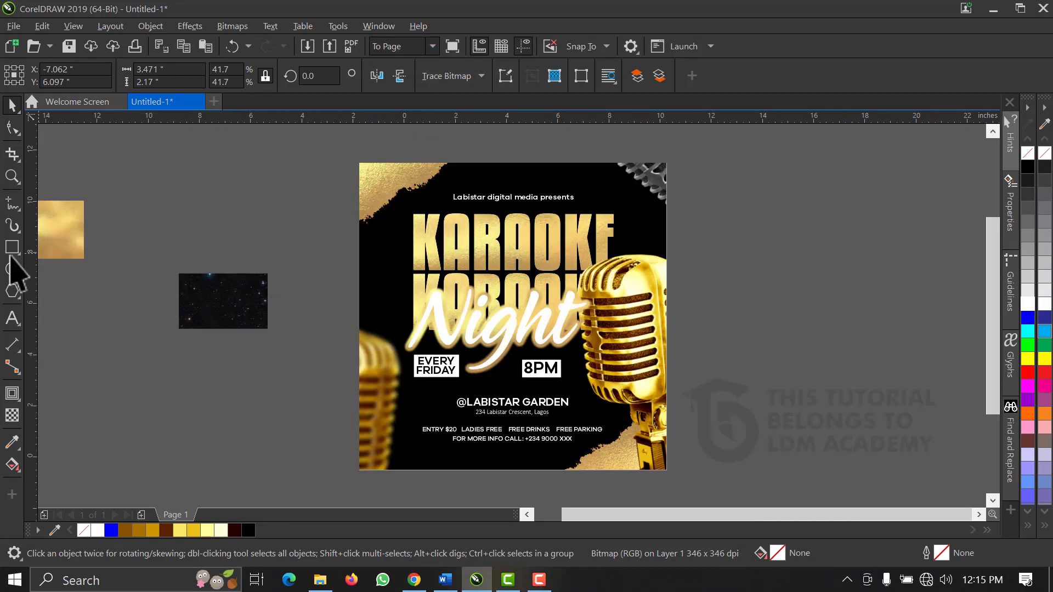
key(Escape)
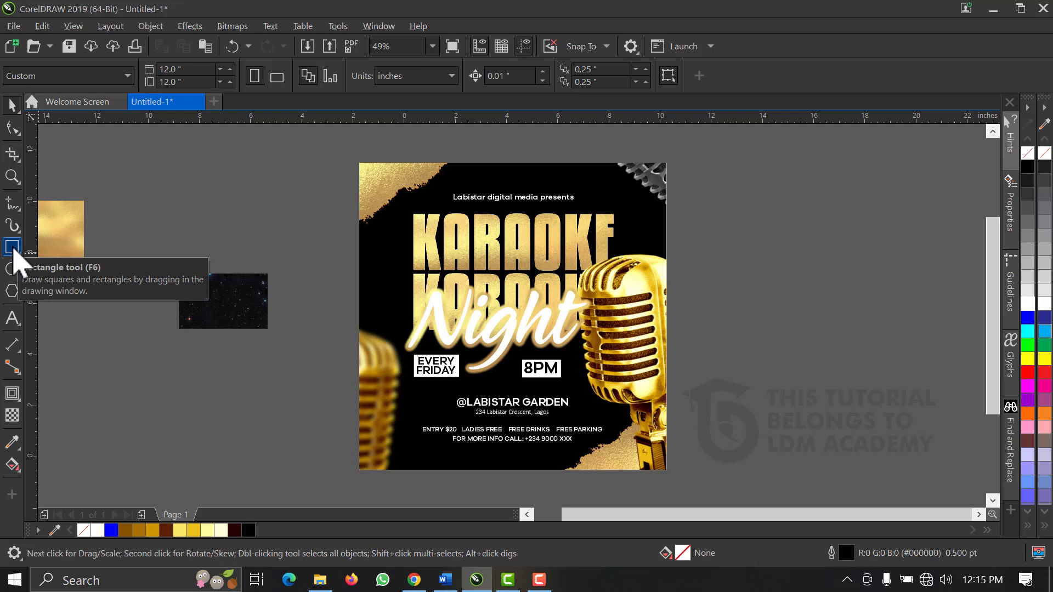
click(13, 249)
drag(138, 184, 340, 265)
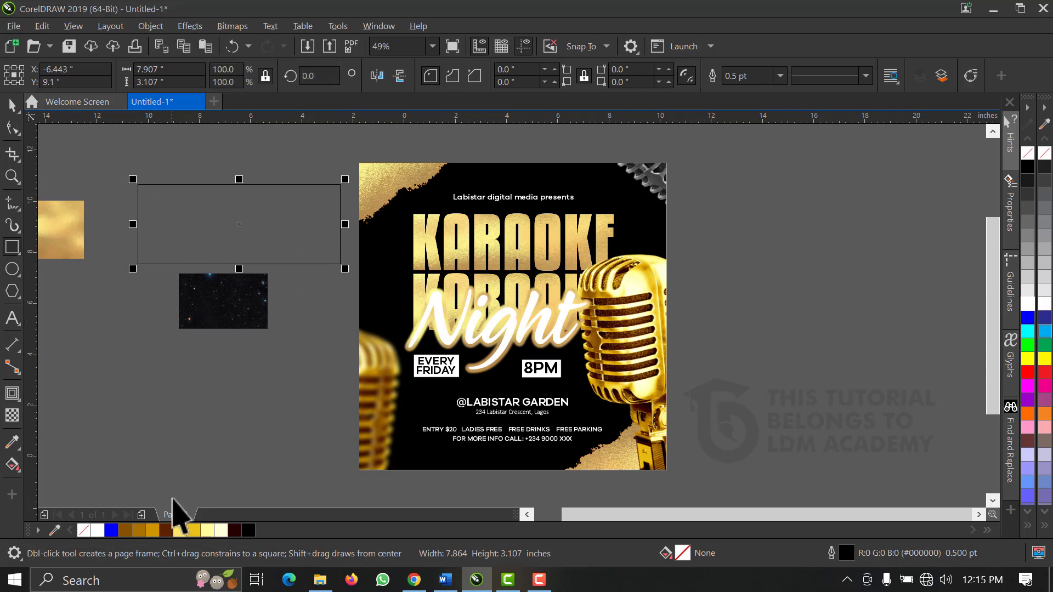
- Fill the new rectangle with dark gold R169 G112 B0 and remove its outline
key(space)
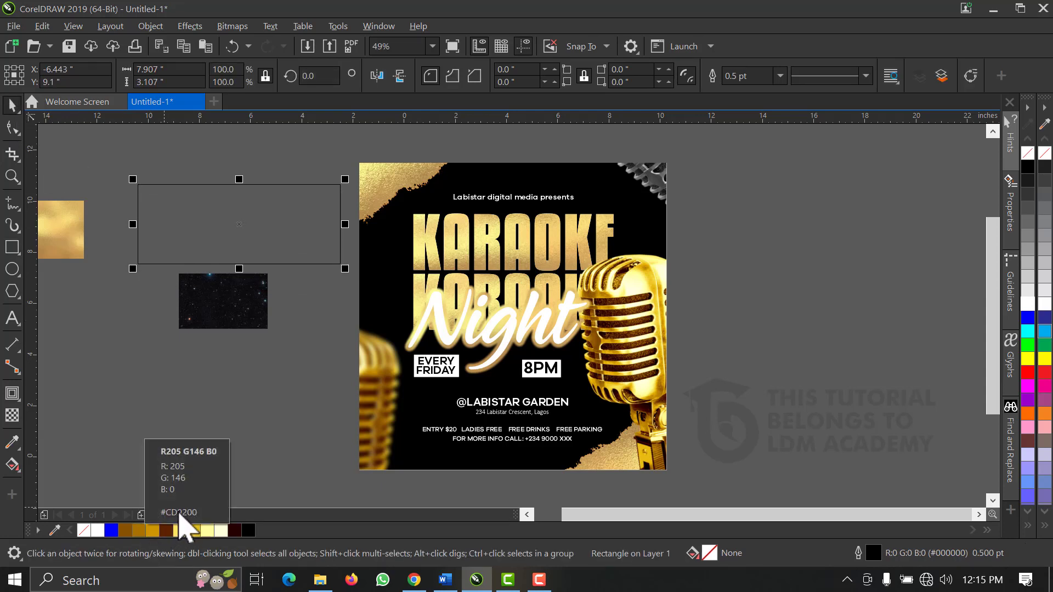
click(141, 531)
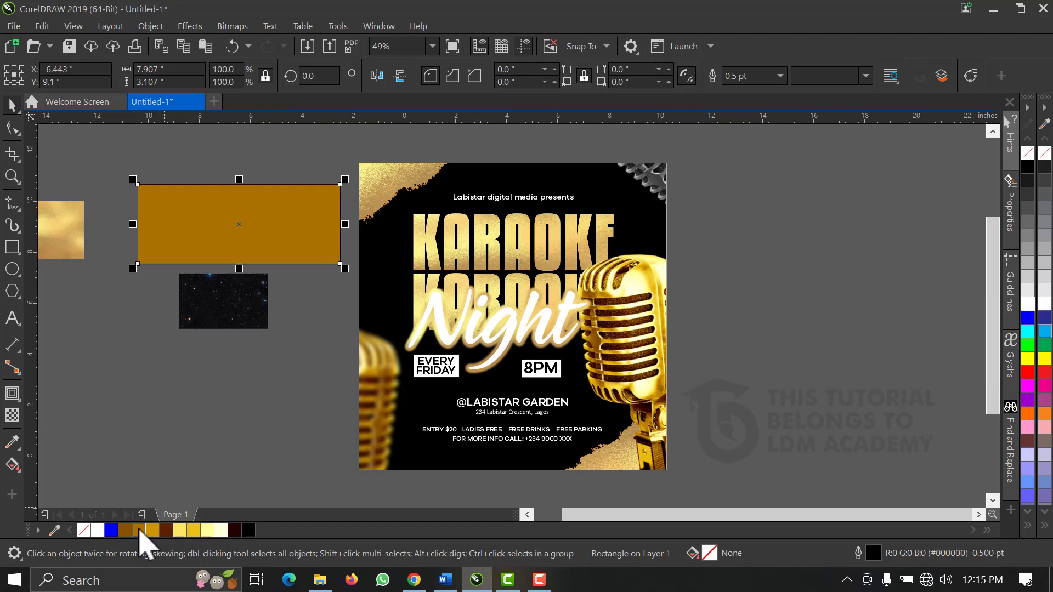
right_click(1028, 154)
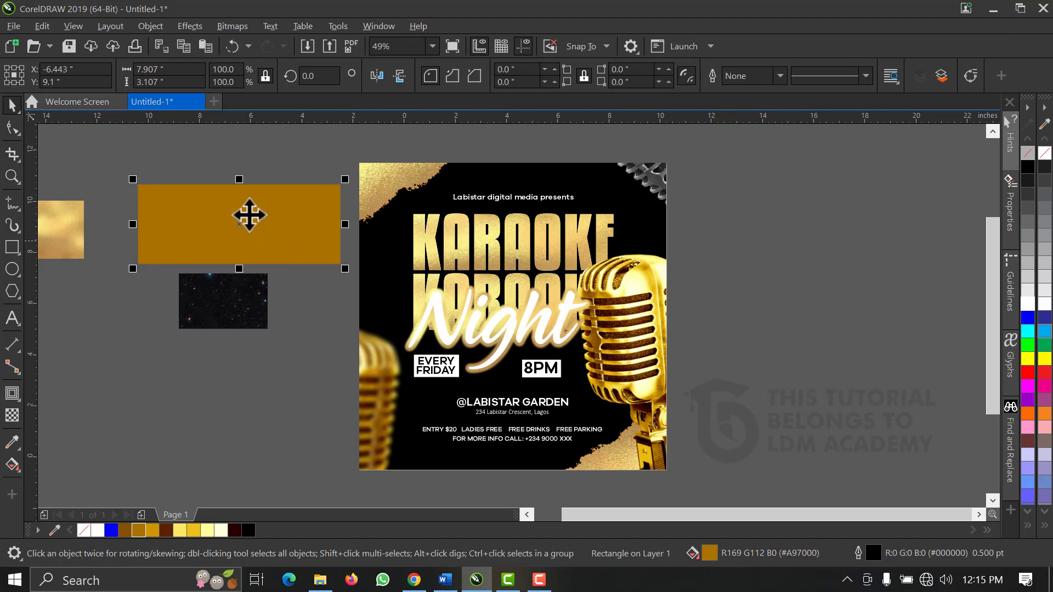
- PowerClip the dark gold rectangle inside the upper KARAOKE text
click(248, 224)
drag(250, 235, 479, 252)
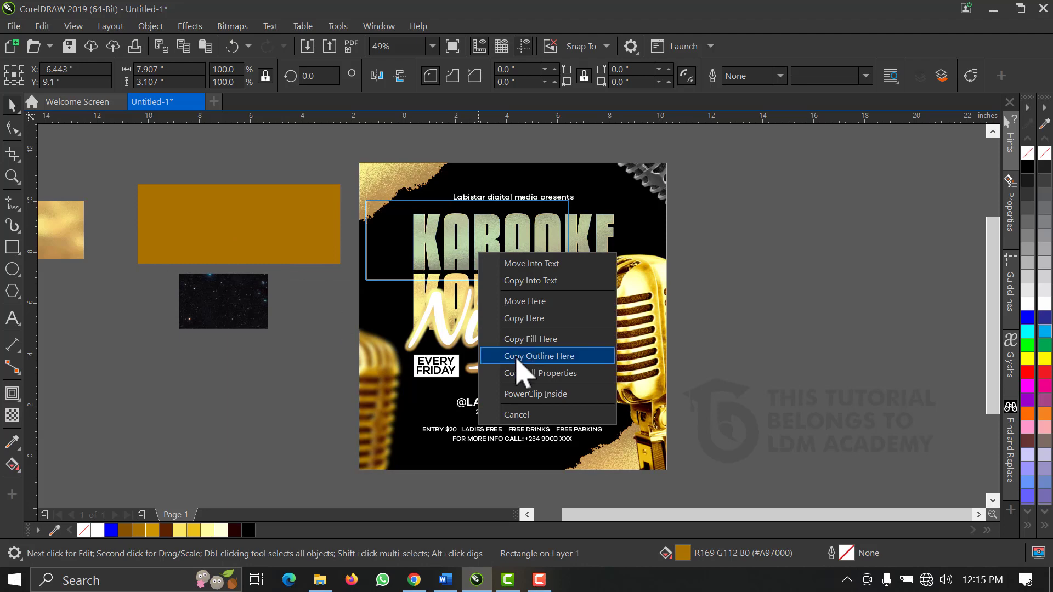
click(528, 398)
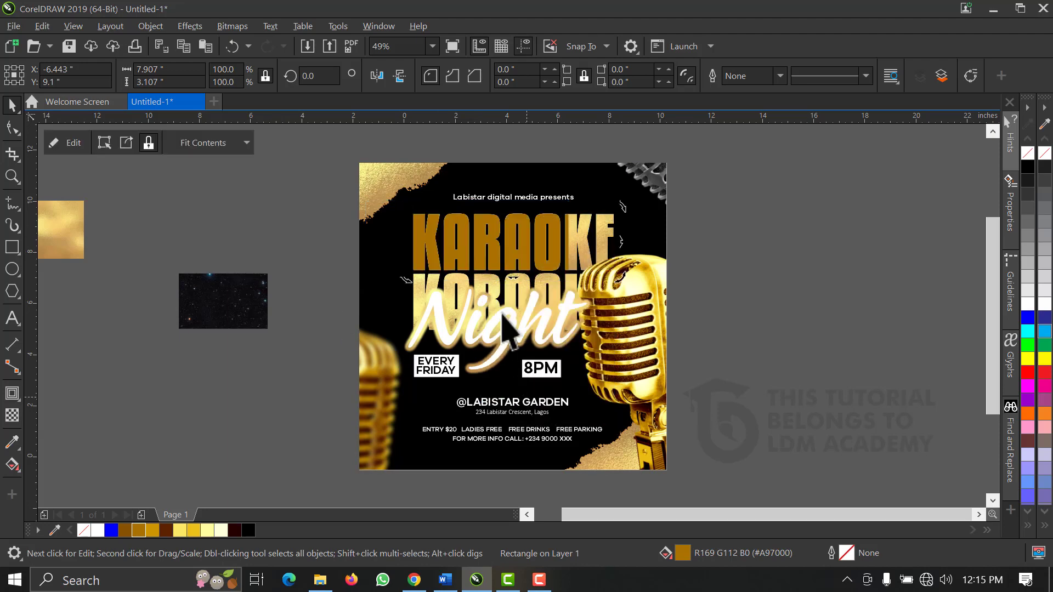
- Open the upper KARAOKE text's PowerClip contents and widen the gold rectangle to about 10.6 inches so it covers the whole word
right_click(494, 258)
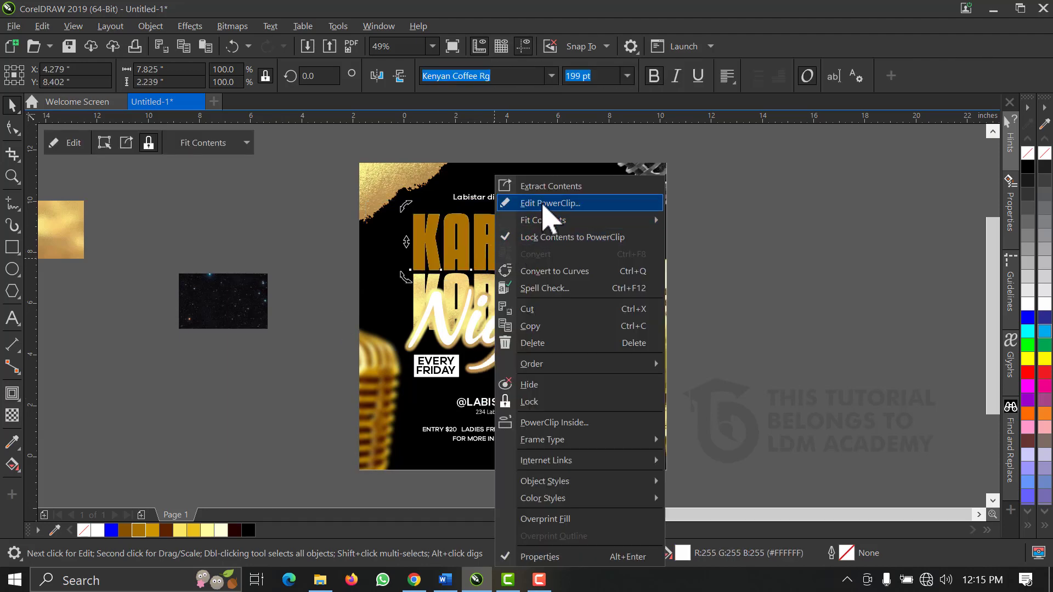
click(550, 204)
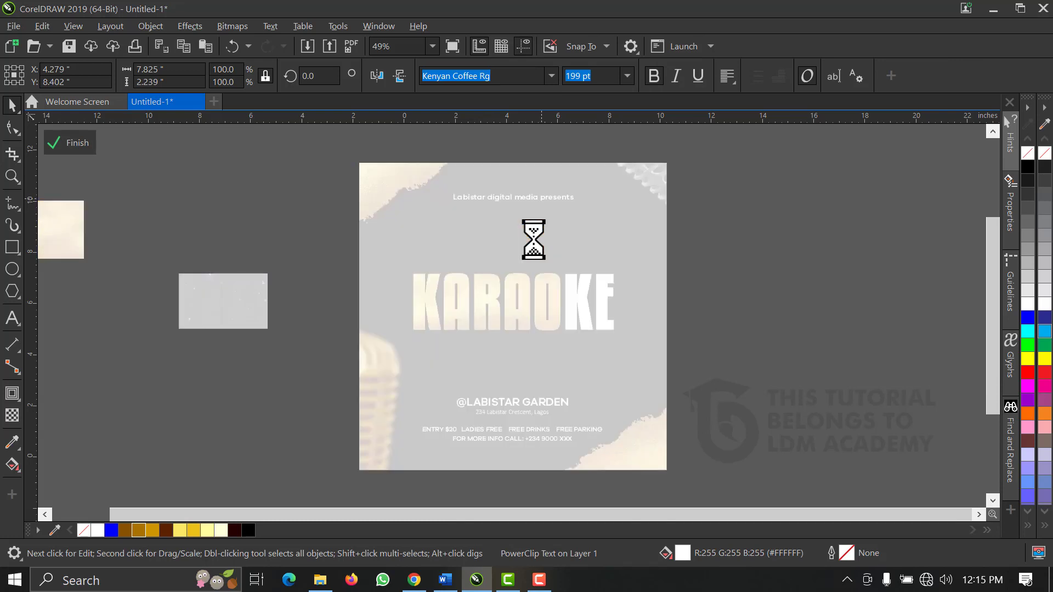
click(543, 260)
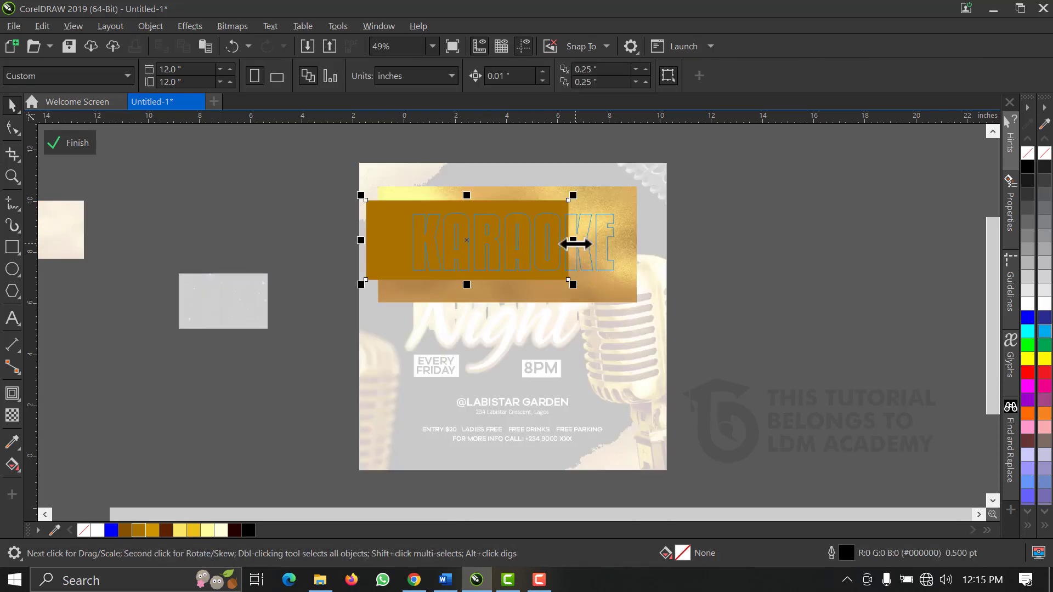
drag(576, 242, 640, 246)
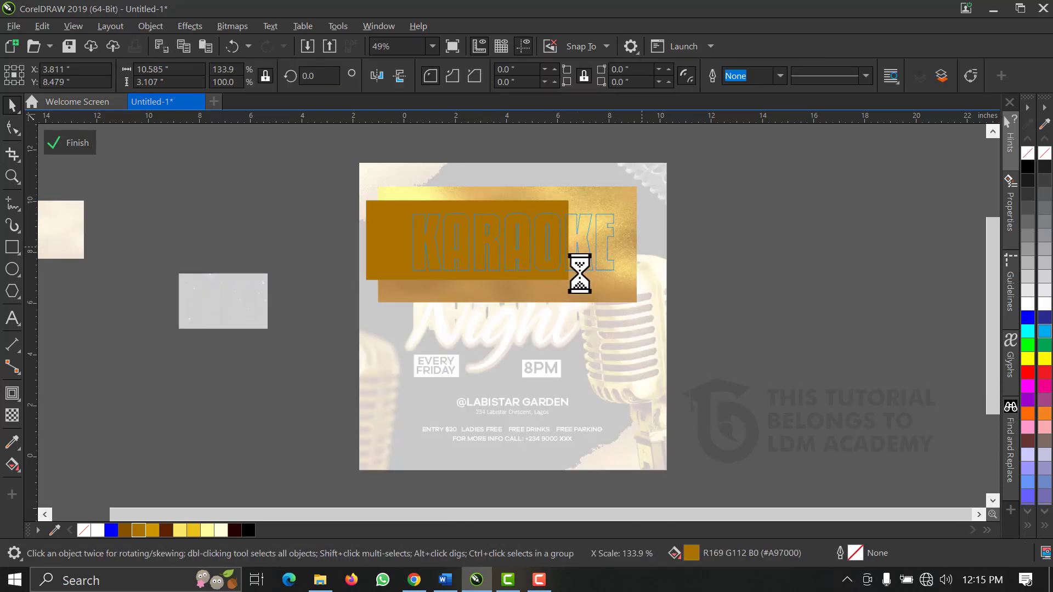
- Set the gold rectangle's transparency merge mode to Soft Light and finish editing the PowerClip
click(11, 423)
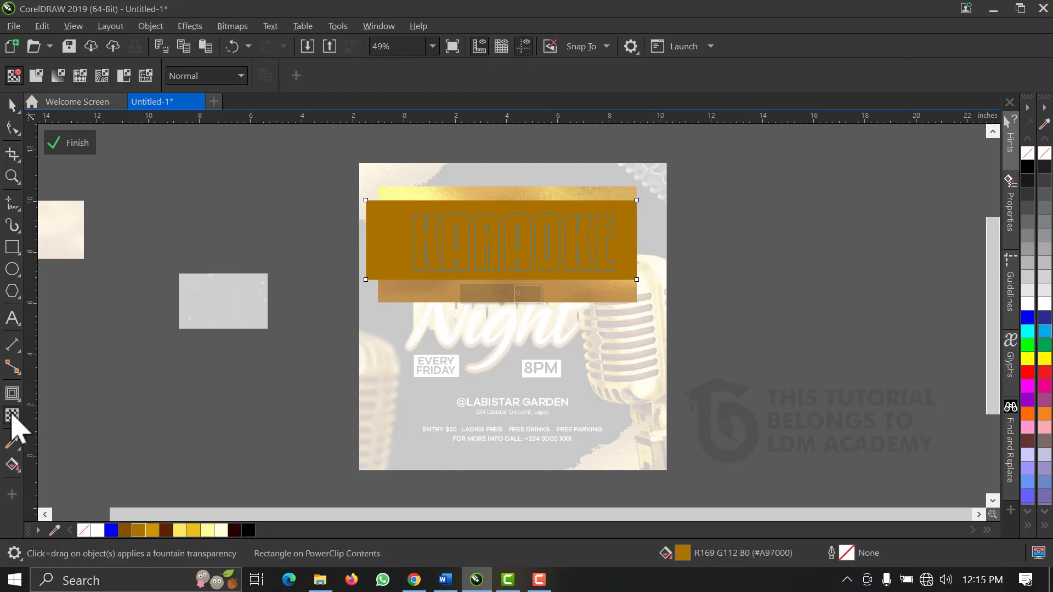
click(176, 81)
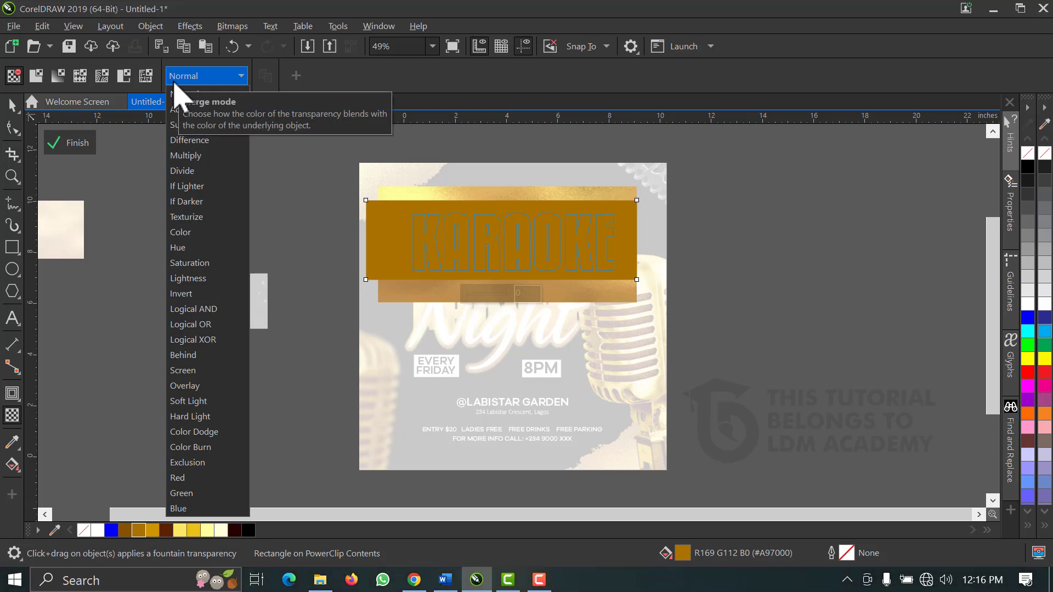
click(186, 401)
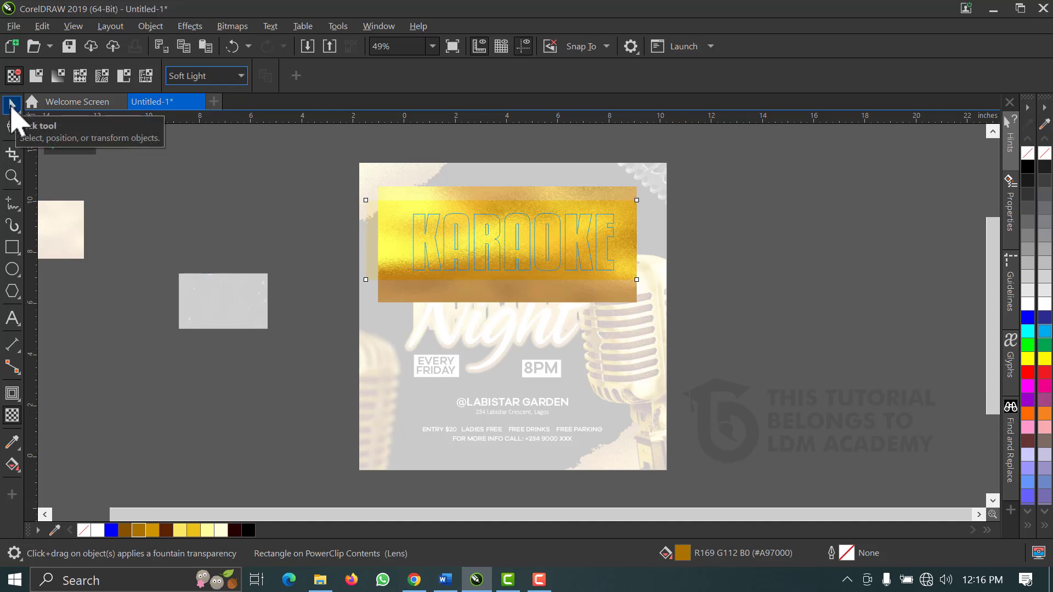
click(12, 105)
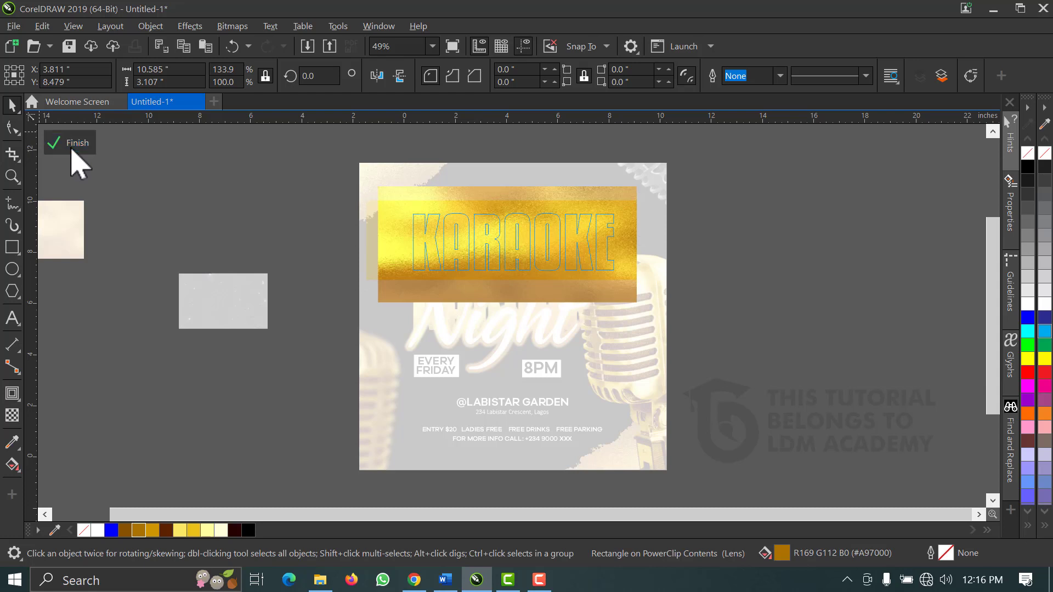
click(72, 149)
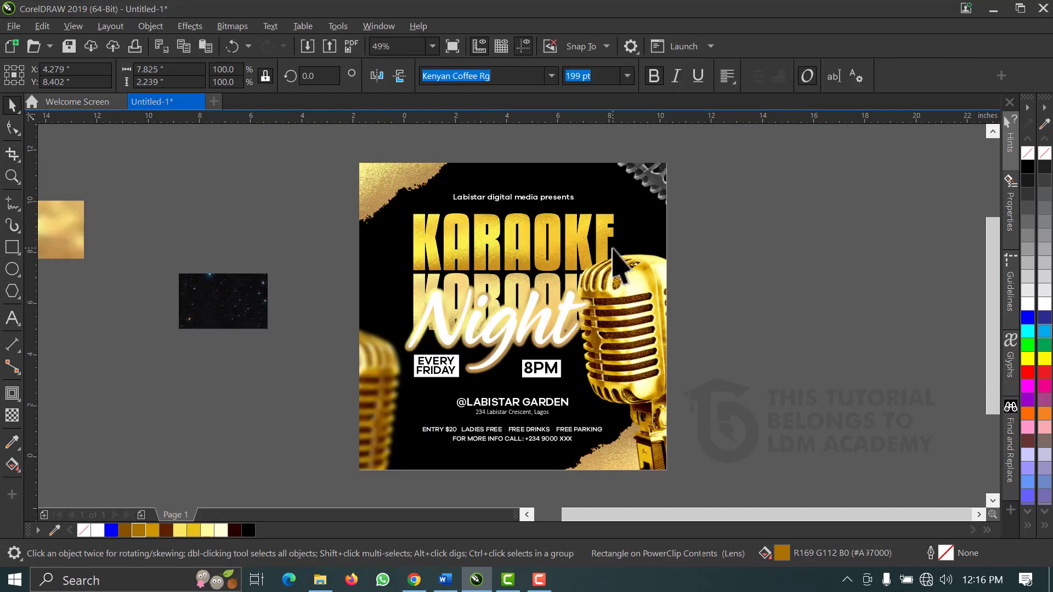
key(Escape)
- Delete the paler lower KARAOKE text behind the Night lettering
scroll(643, 284, up, 2)
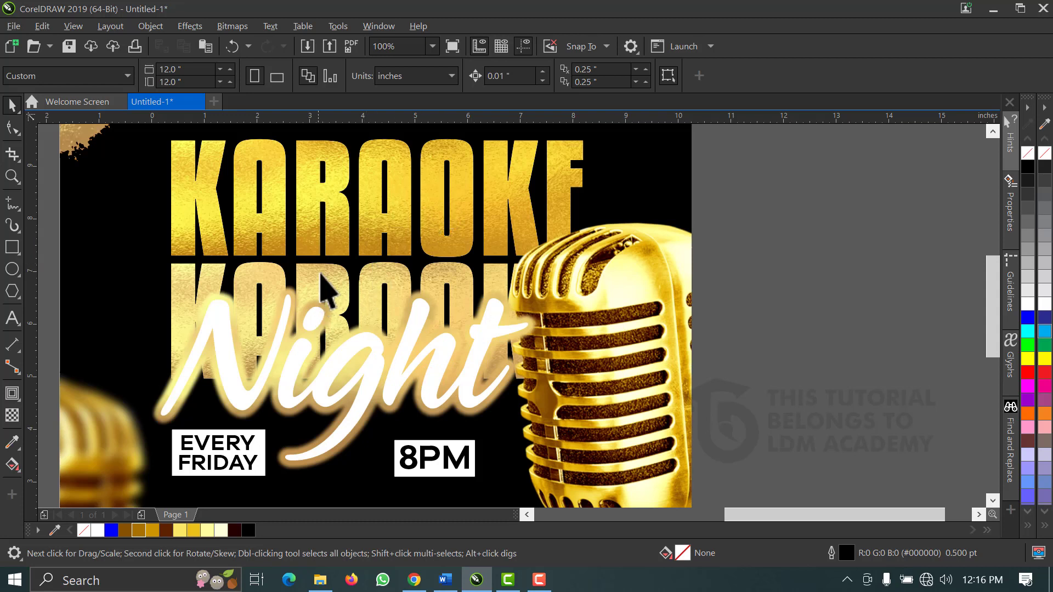
click(341, 278)
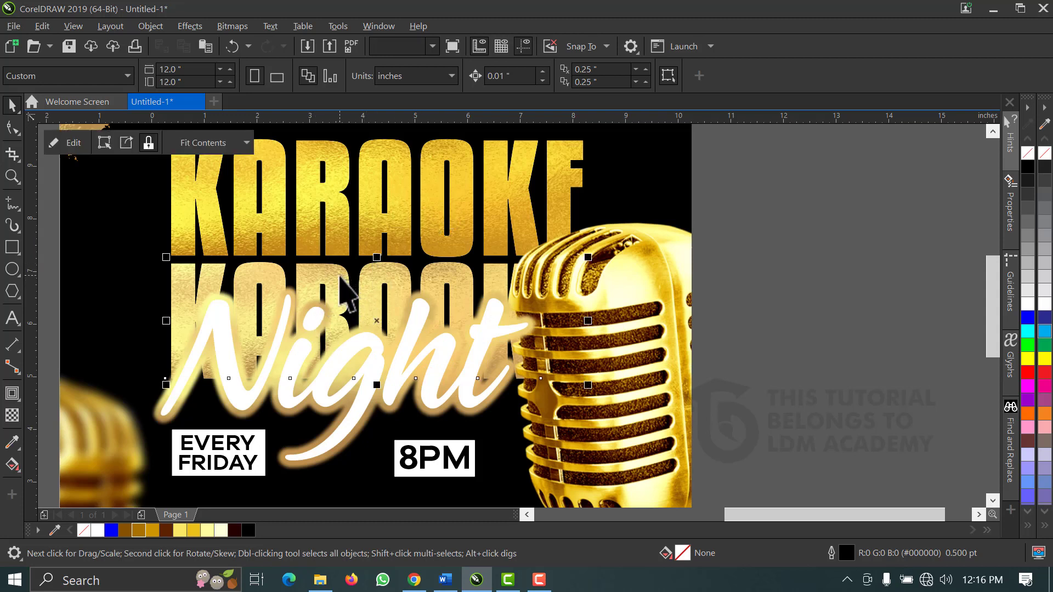
key(Escape)
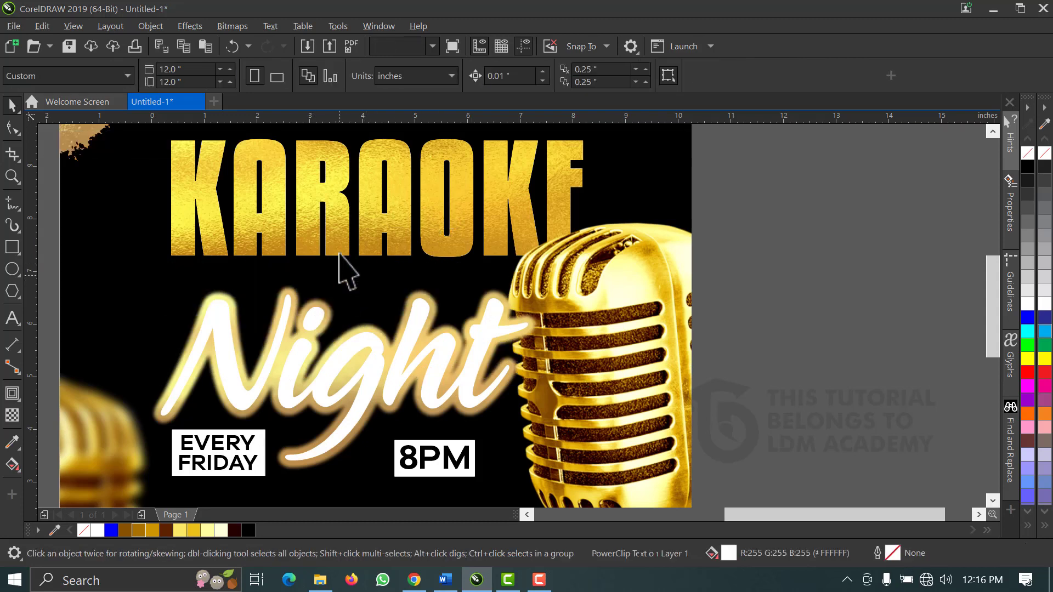
- Duplicate the bright gold KARAOKE text straight down, leaving only a thin gap beneath the original word
click(334, 168)
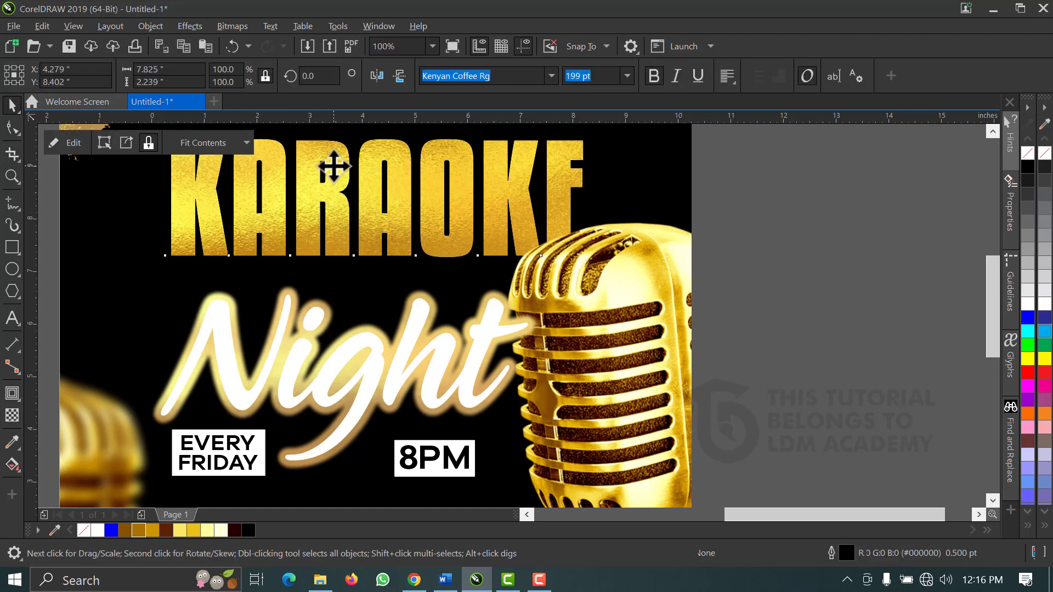
drag(336, 167, 328, 279)
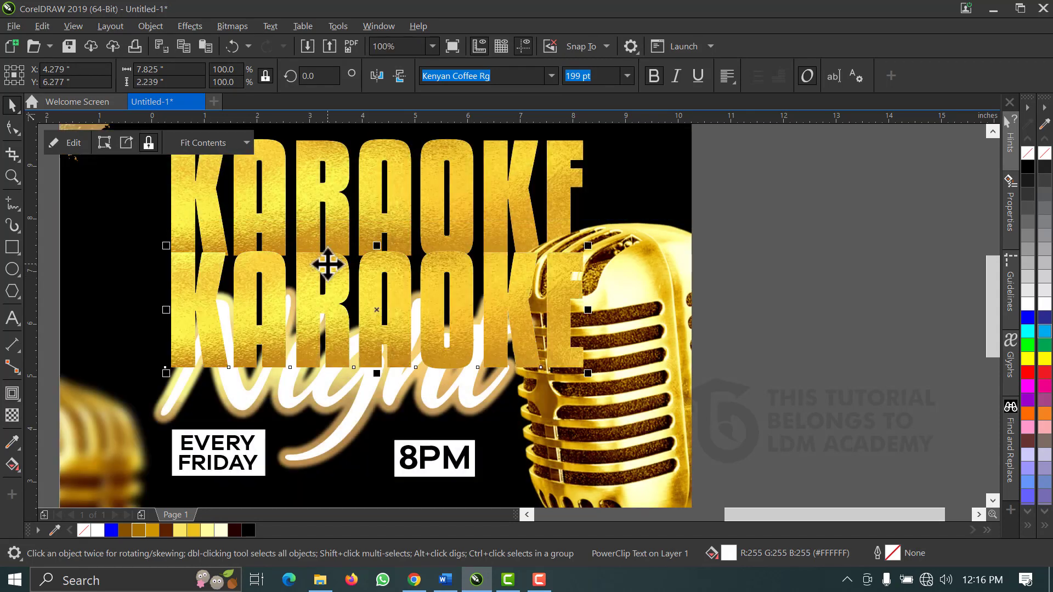
mouse_move(327, 267)
mouse_down()
mouse_move(327, 278)
mouse_move(327, 269)
mouse_up()
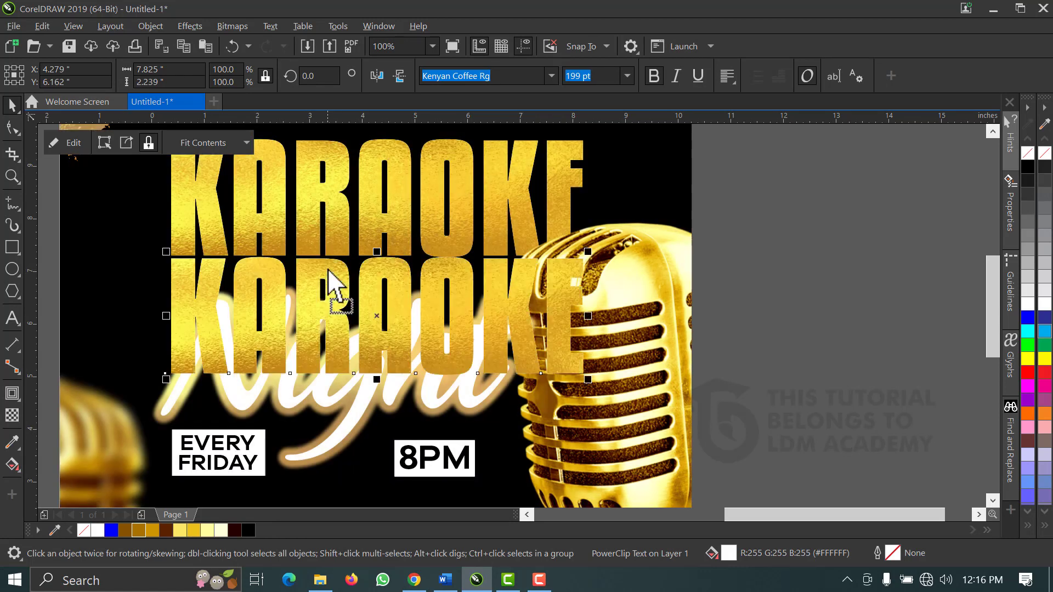
- Select the Night lettering with the EVERY FRIDAY and 8PM labels and bring them to the front
drag(745, 267, 88, 483)
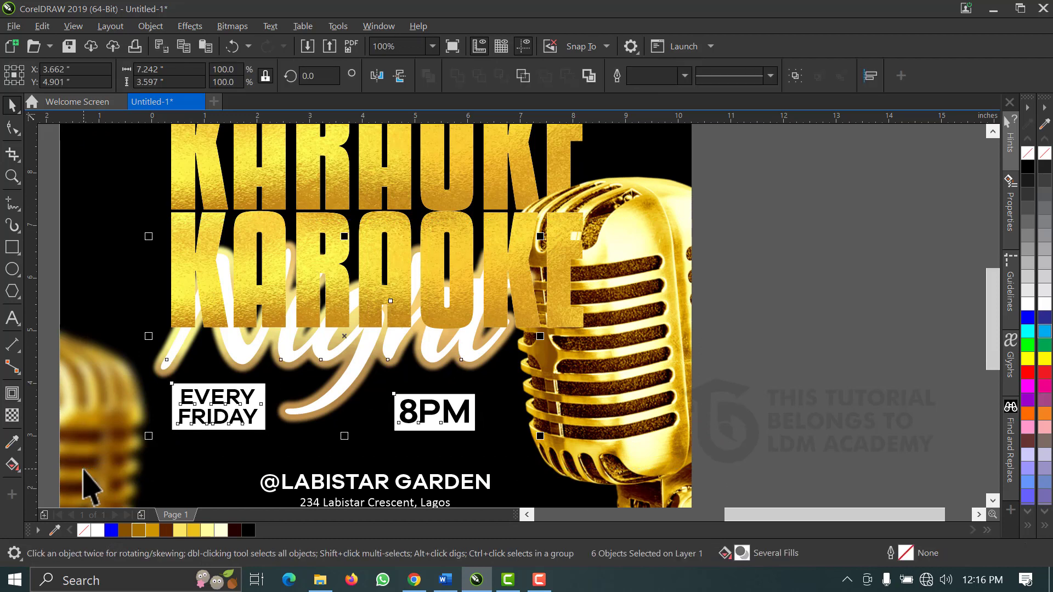
key(shift+Page_Up)
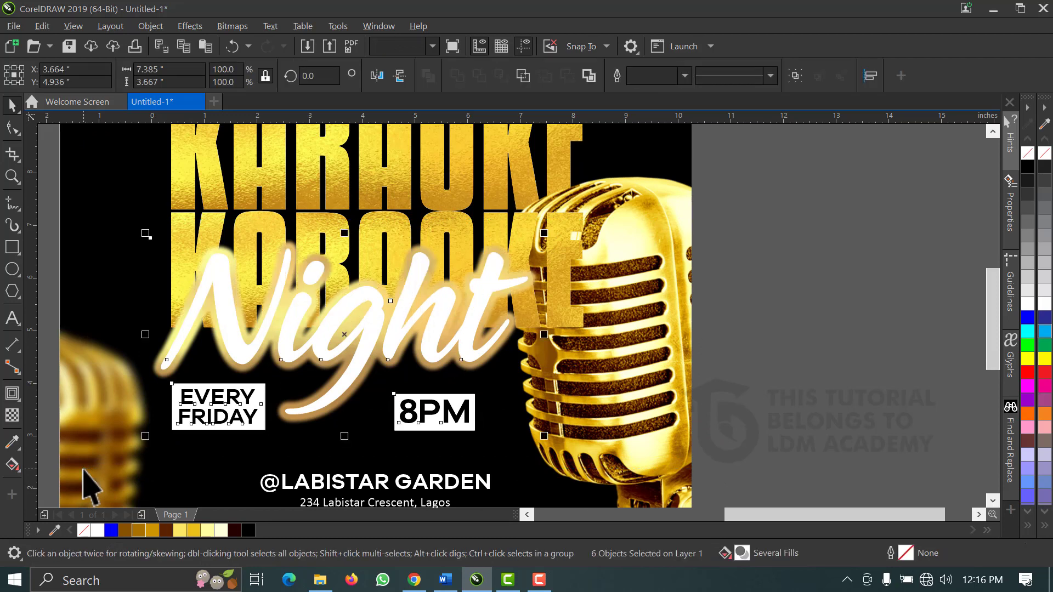
- Bring the large gold microphone in front of the two KARAOKE lines and the Night lettering
click(675, 319)
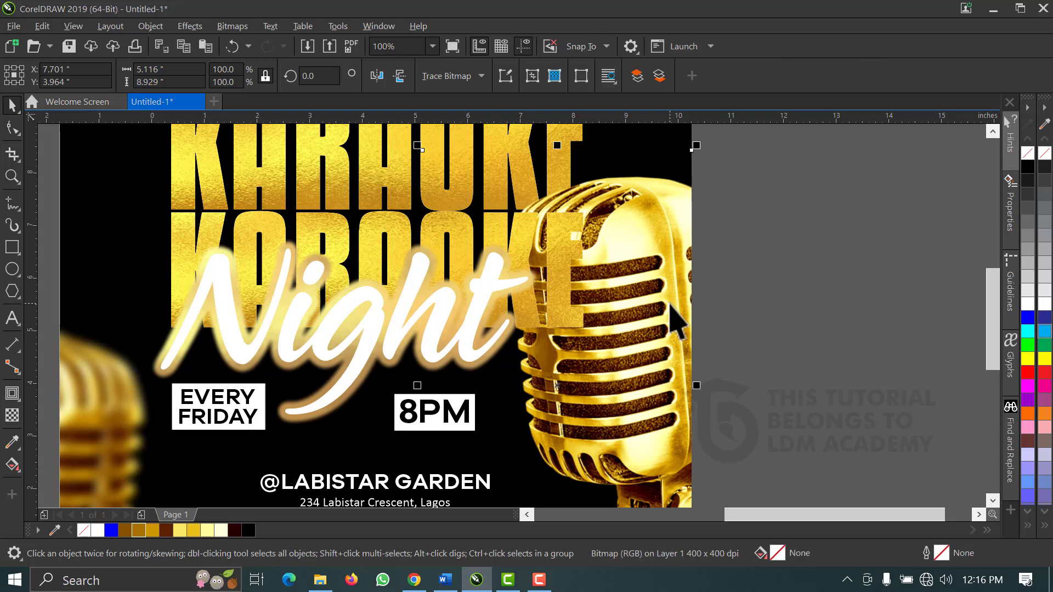
key(shift+Page_Up)
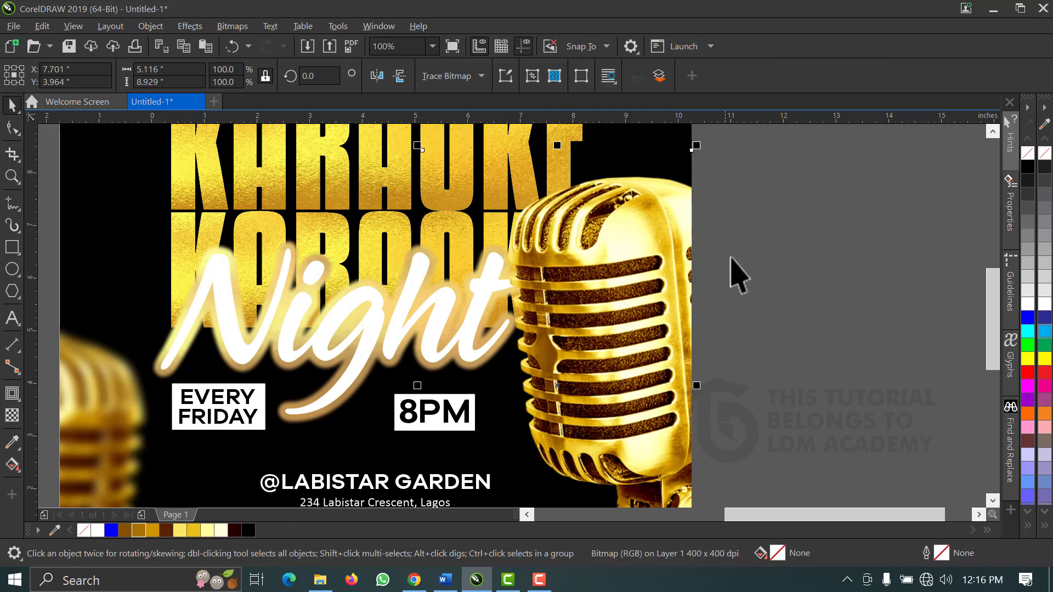
key(Escape)
click(433, 47)
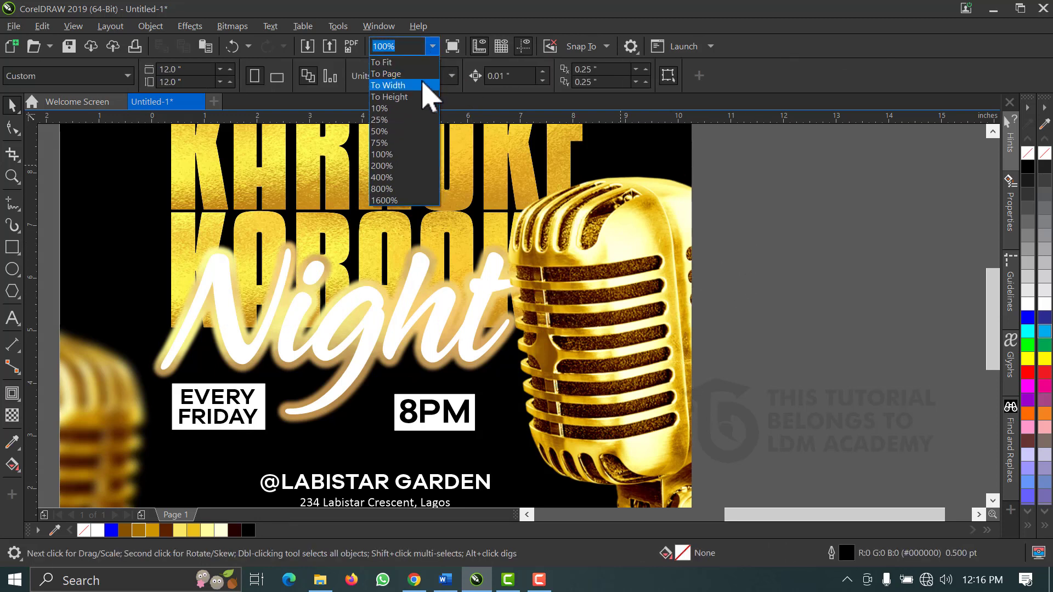
click(430, 93)
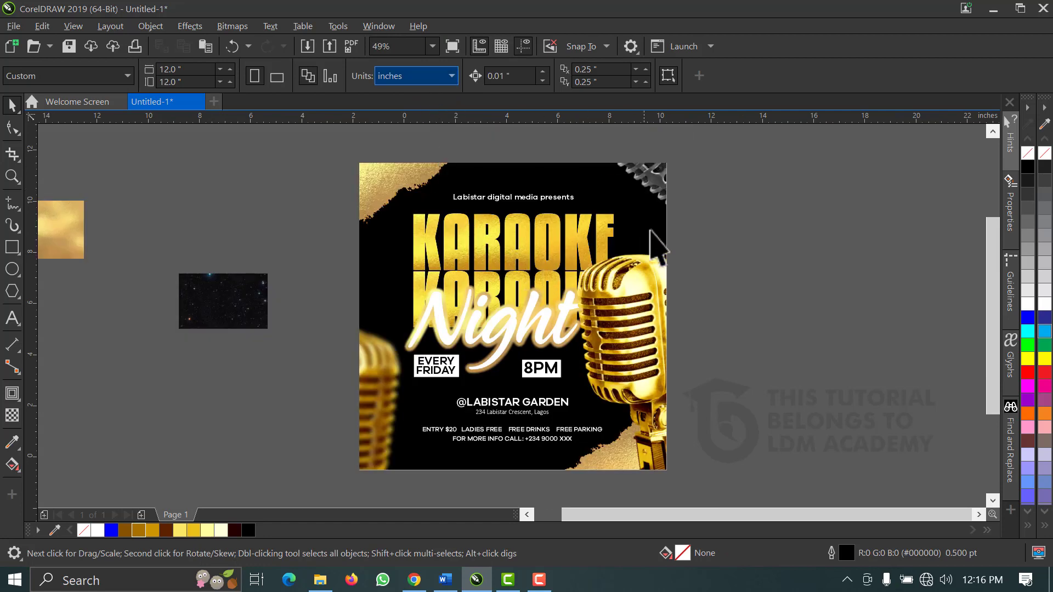
click(586, 248)
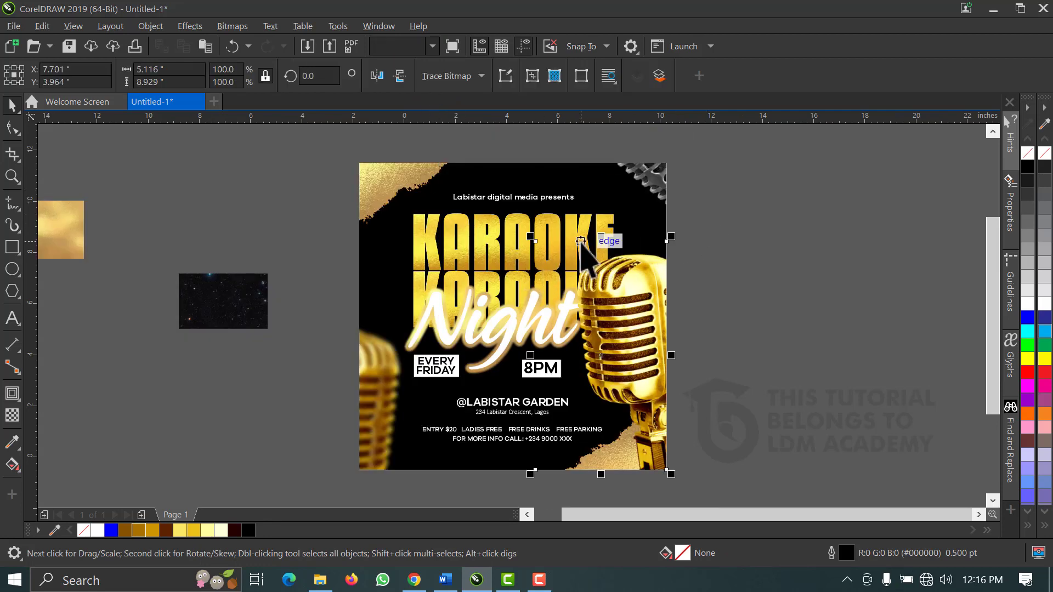
click(508, 232)
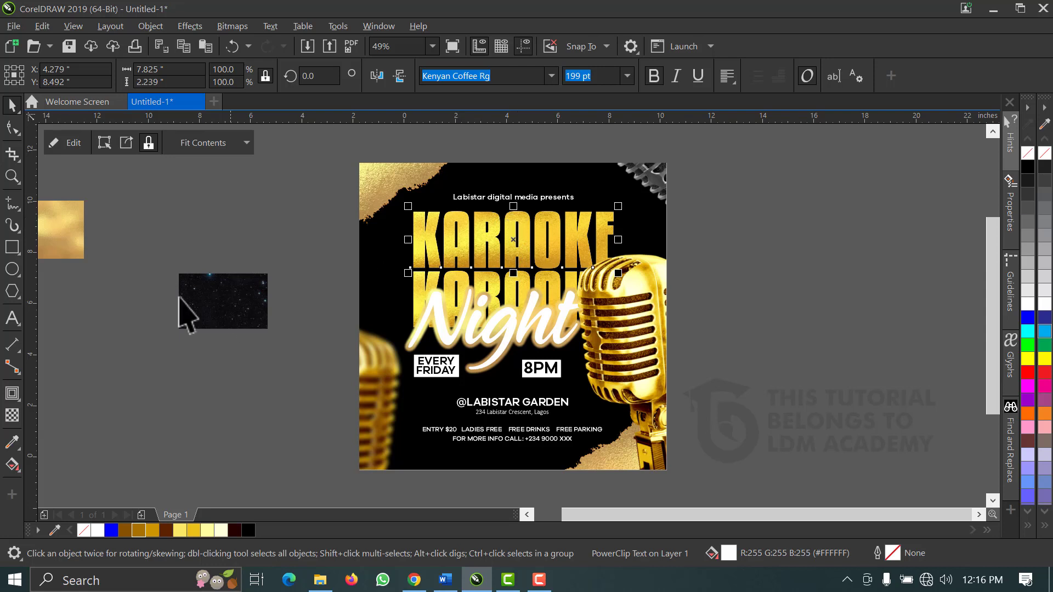
- Move the starry-sky image over the flyer and enlarge it proportionally to about 19.2 by 12 inches
click(220, 320)
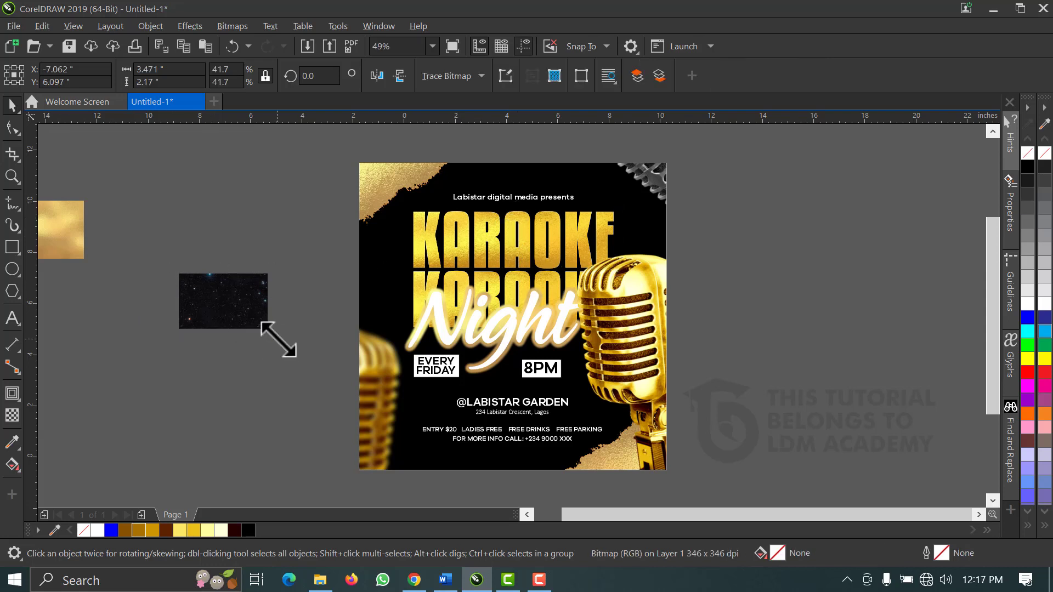
drag(273, 333, 471, 434)
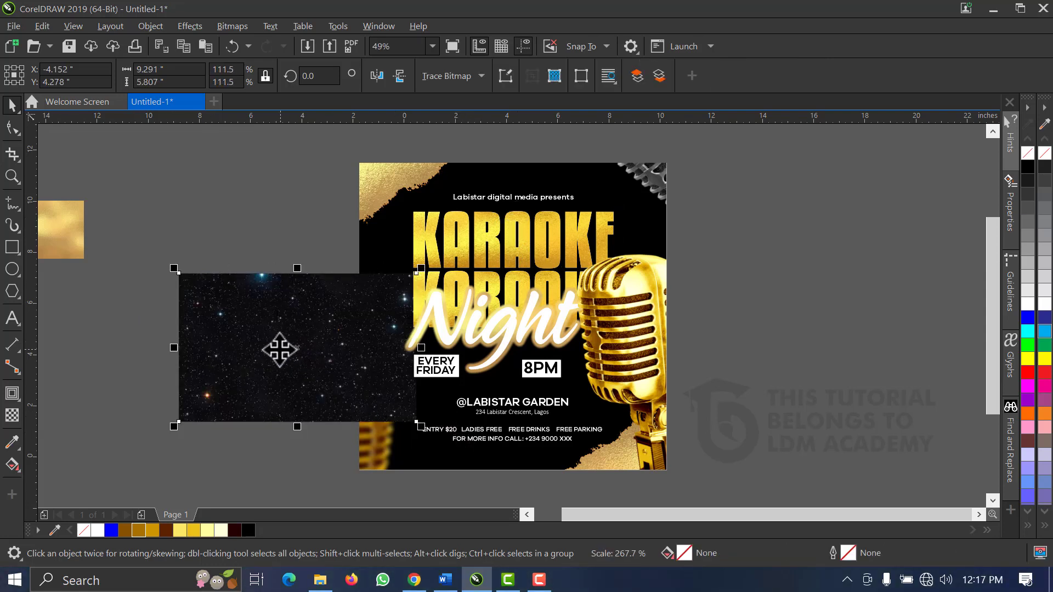
drag(305, 332, 425, 238)
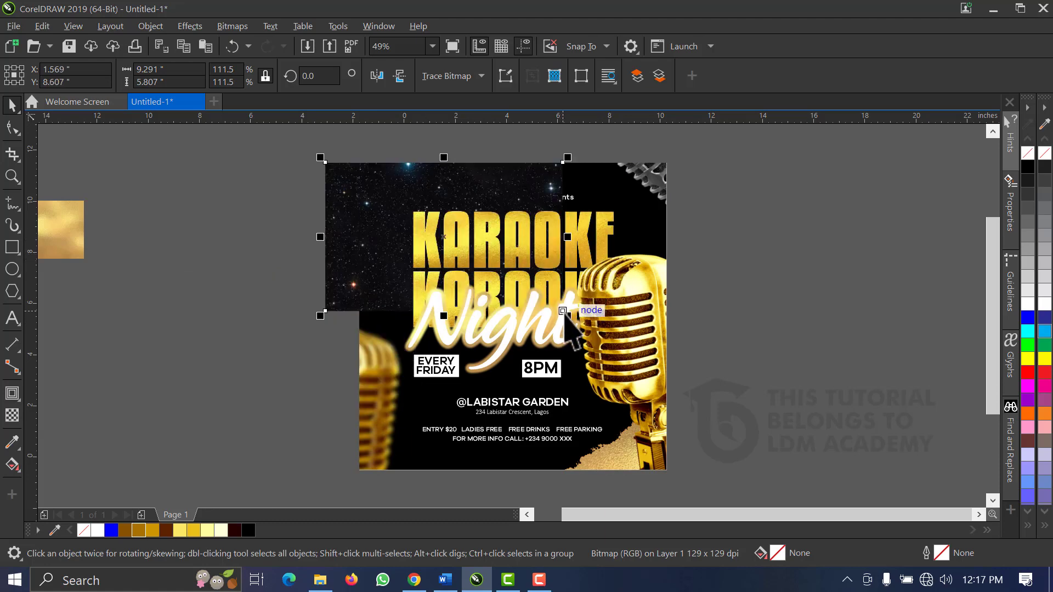
drag(569, 317, 723, 434)
drag(773, 460, 821, 486)
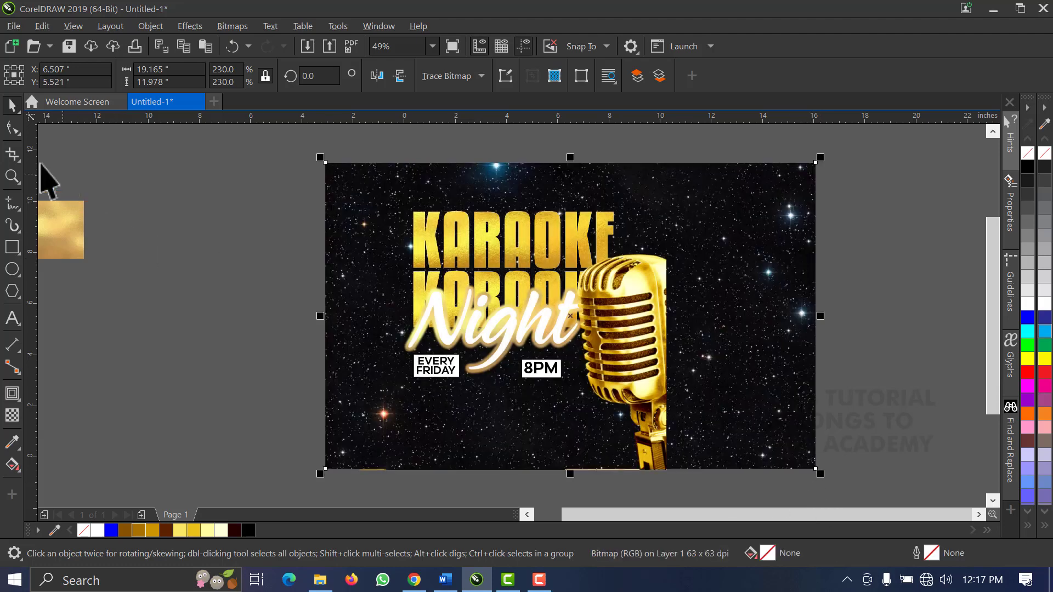
- Try to trim the left side of the starry image by moving its left nodes inward, and undo the trim
click(13, 129)
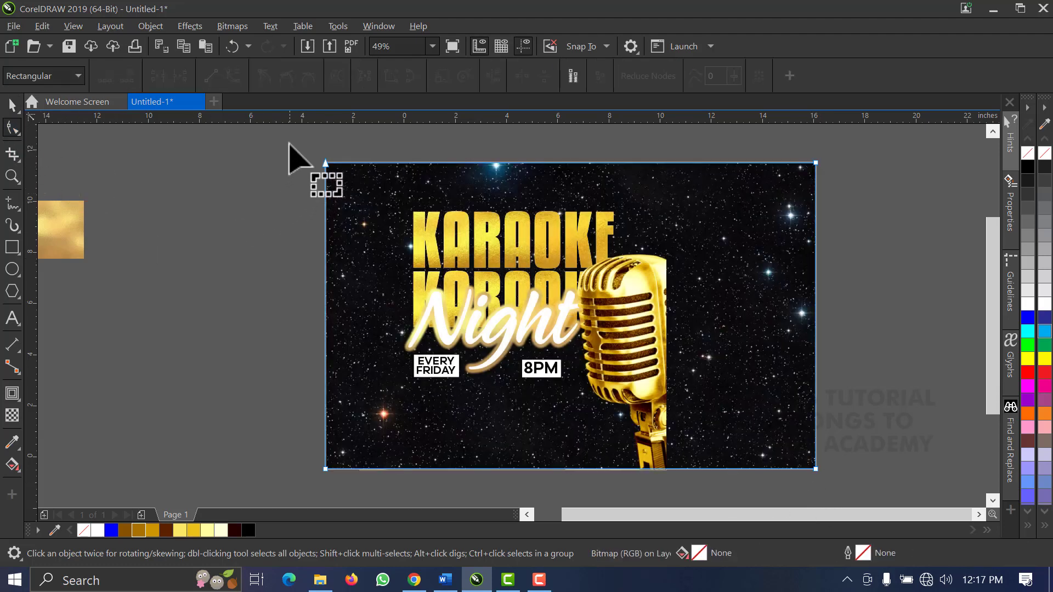
drag(289, 137, 420, 470)
click(12, 104)
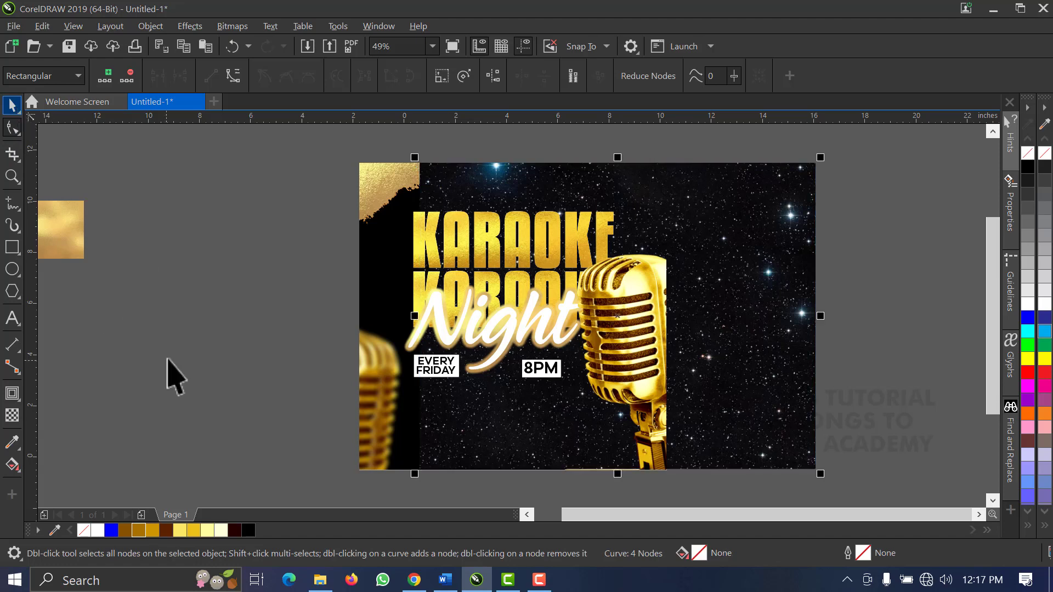
key(ctrl+z)
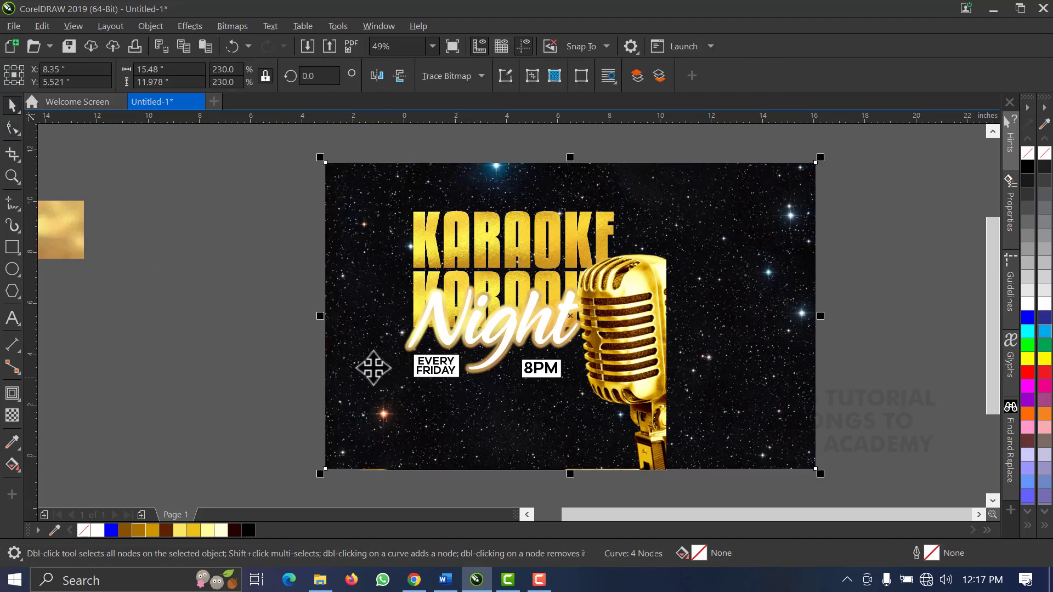
- Move the starry image off the flyer to its right and delete the gold texture image on the far left
drag(500, 362, 801, 353)
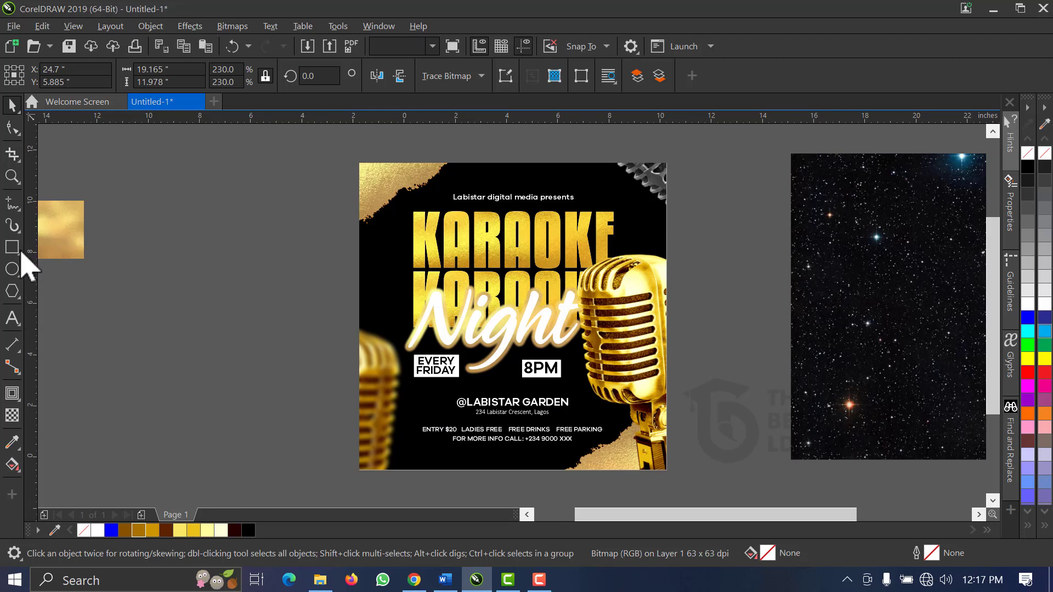
click(54, 230)
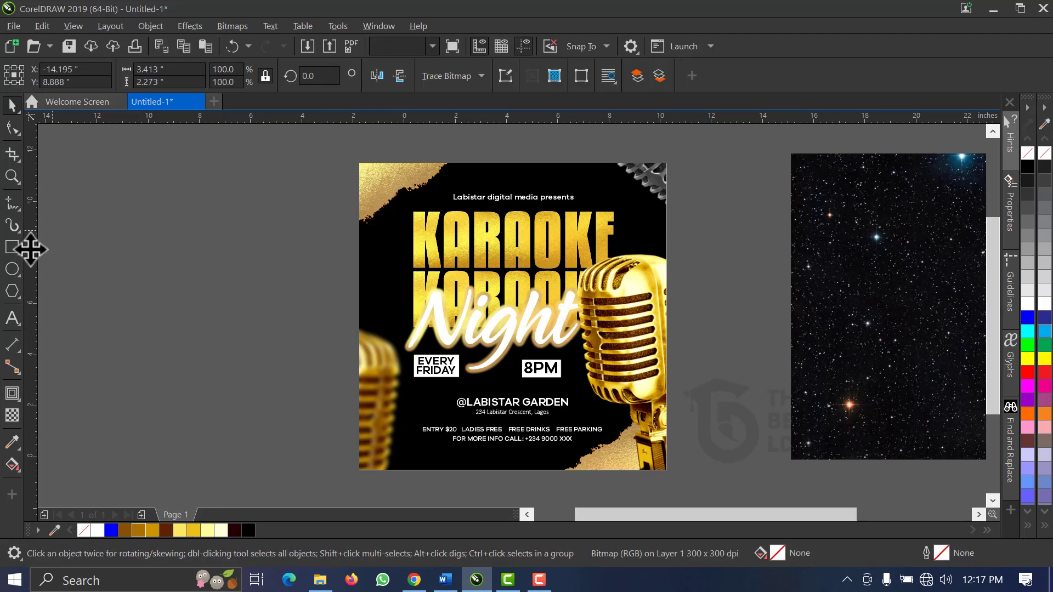
key(Delete)
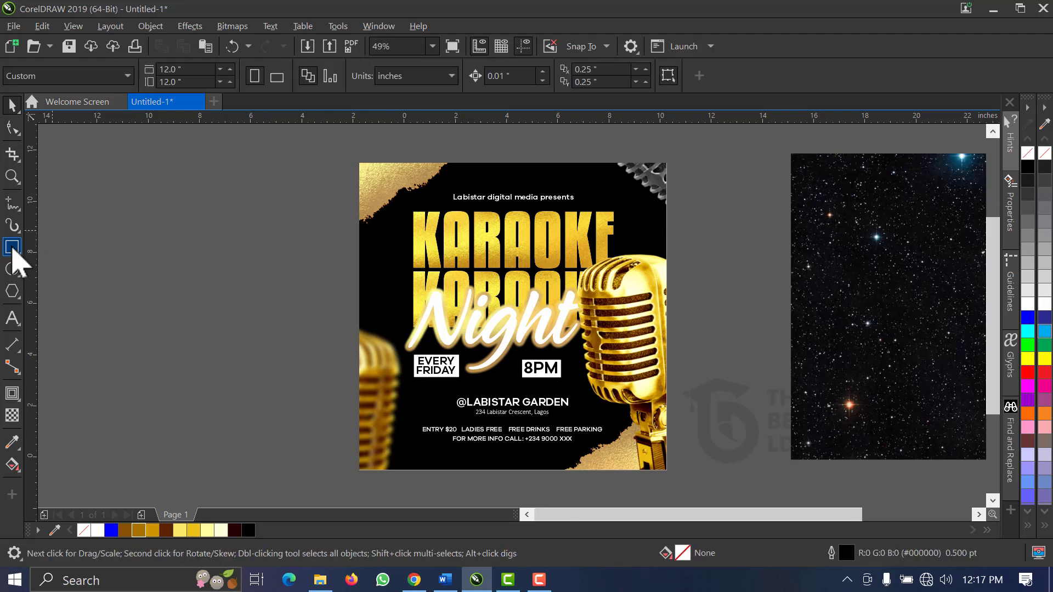
- Draw a rectangle in the empty area left of the flyer and enter 12 inches for its width and height
click(12, 246)
drag(97, 187, 318, 418)
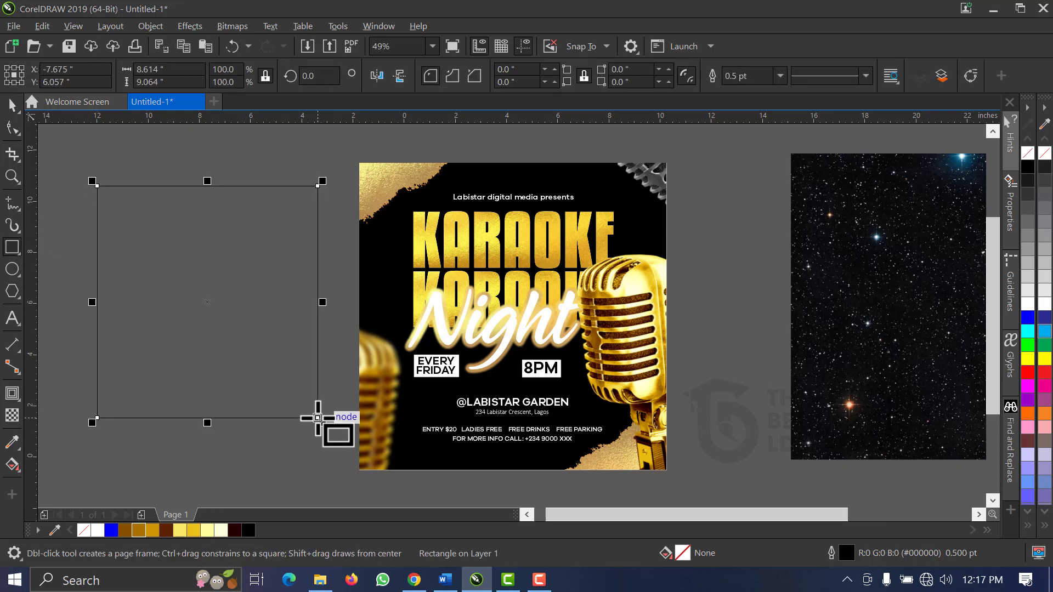
key(space)
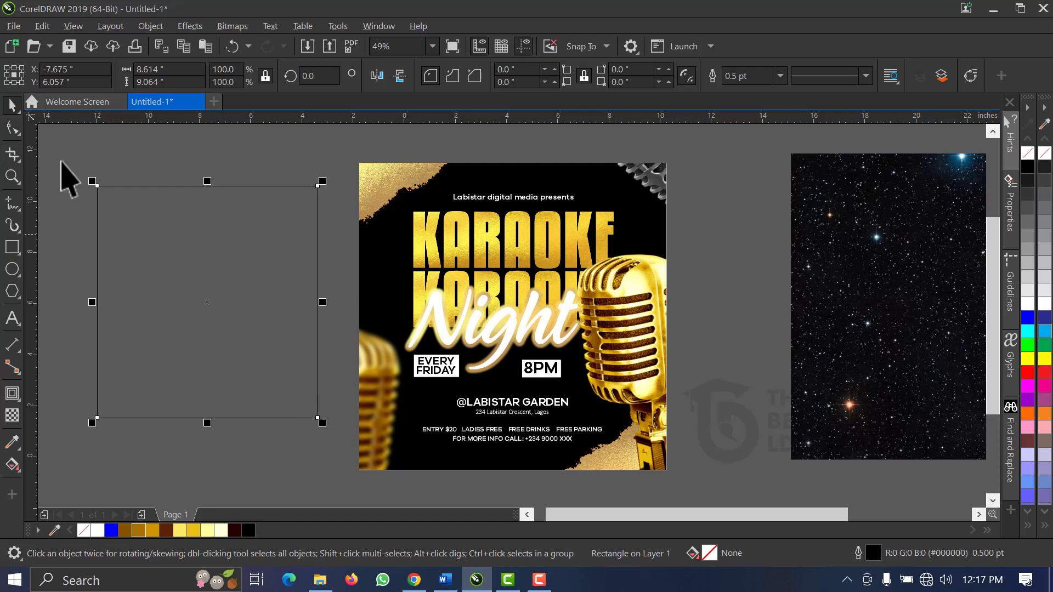
click(177, 70)
text(12)
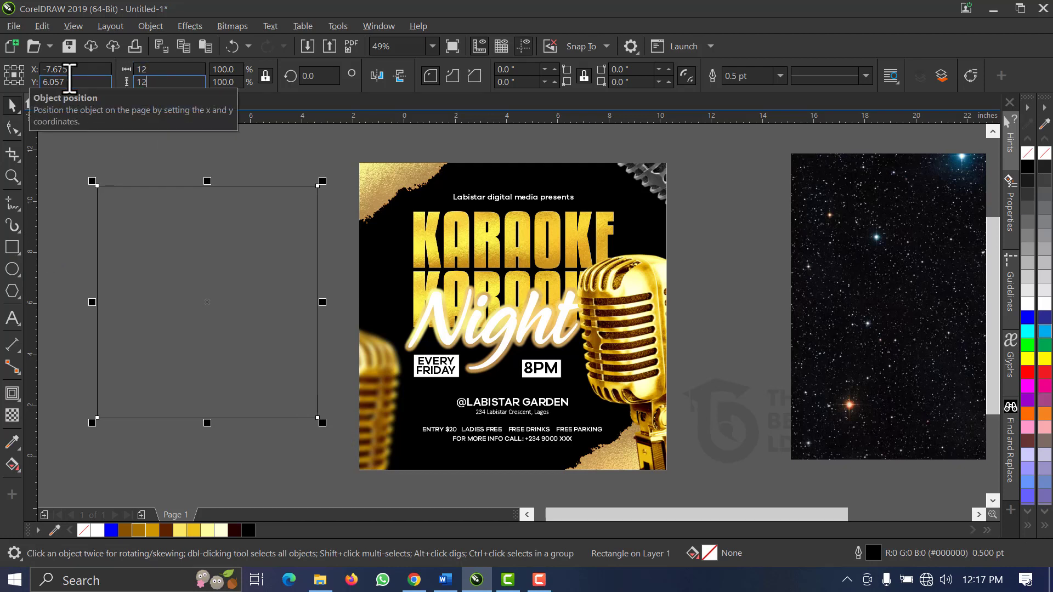
key(Return)
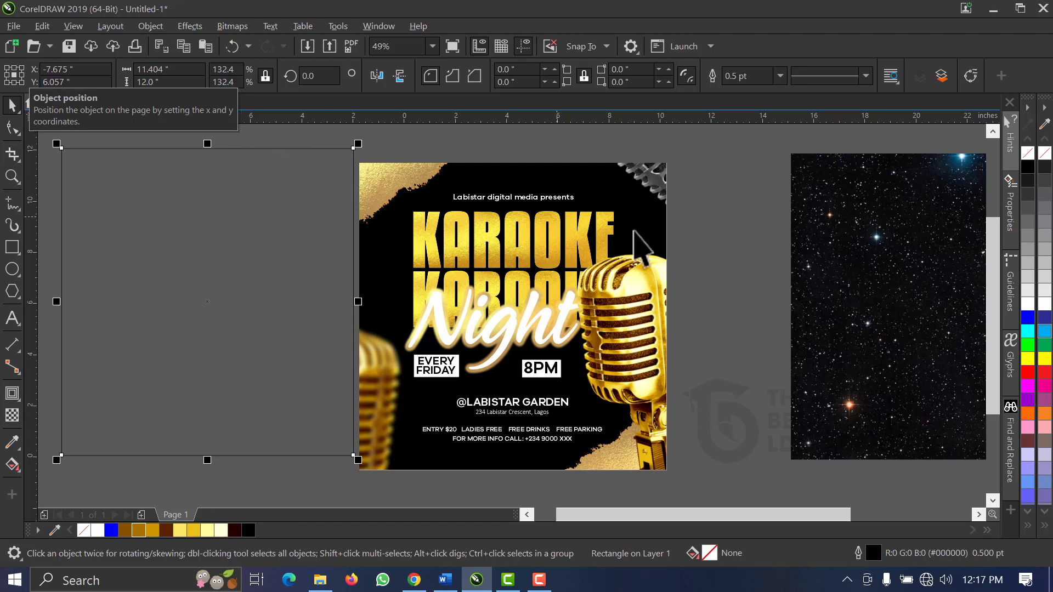
- PowerClip the starry image into the rectangle, fill the frame proportionally with it, and remove the rectangle's outline
click(833, 231)
drag(526, 337, 267, 295)
click(324, 345)
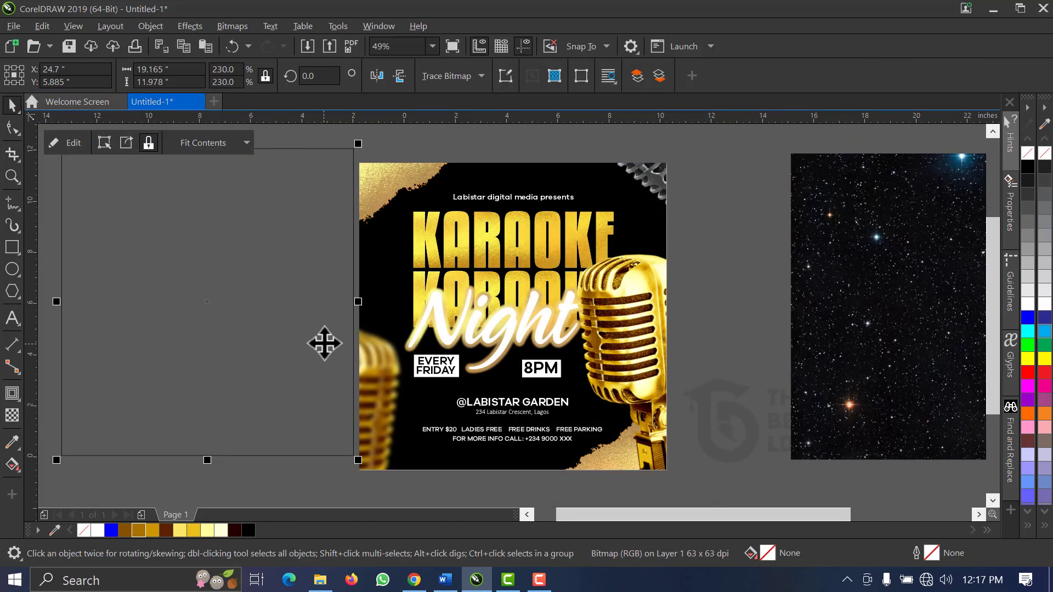
click(232, 144)
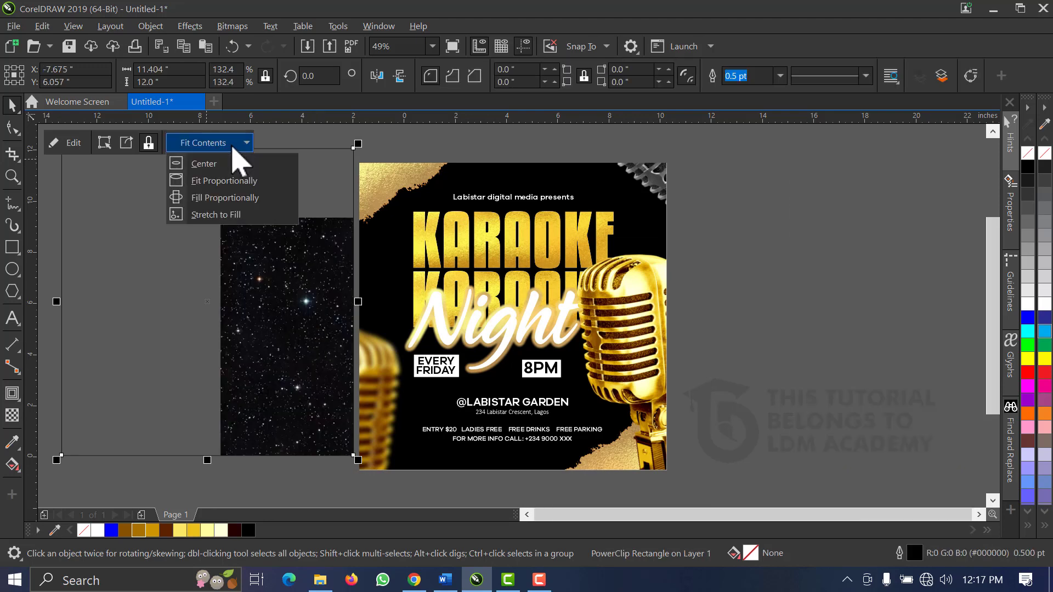
click(226, 180)
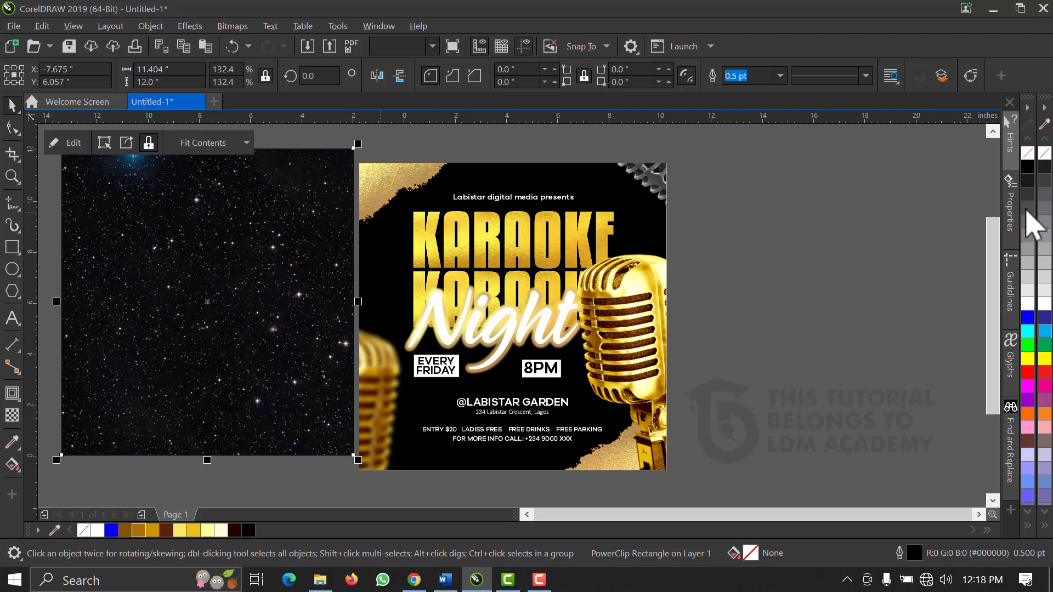
right_click(1028, 155)
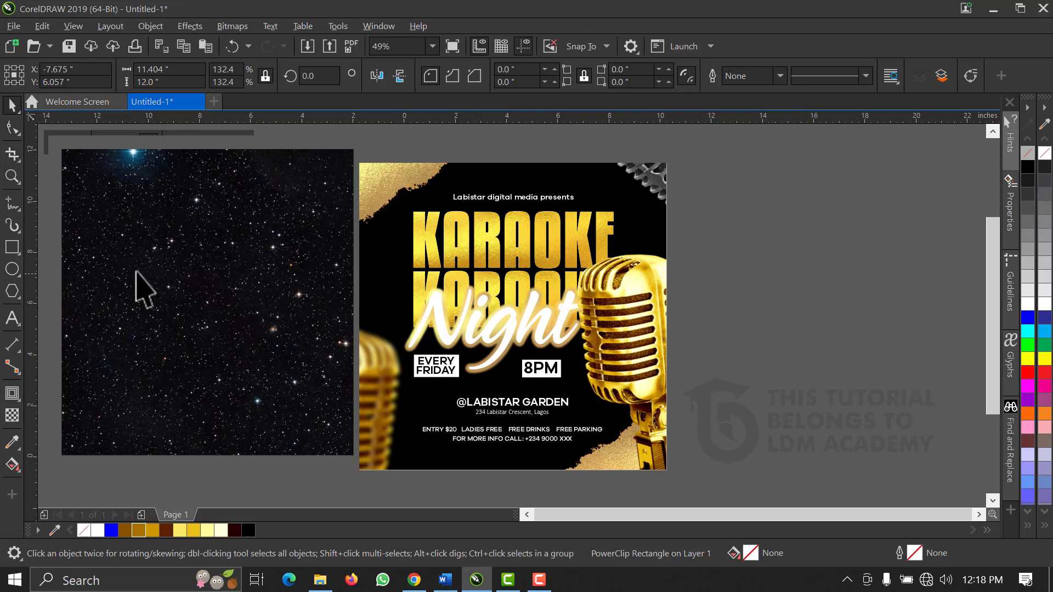
- Convert the clipped starry rectangle to a 400 dpi RGB bitmap with anti-aliasing and a transparent background
click(232, 26)
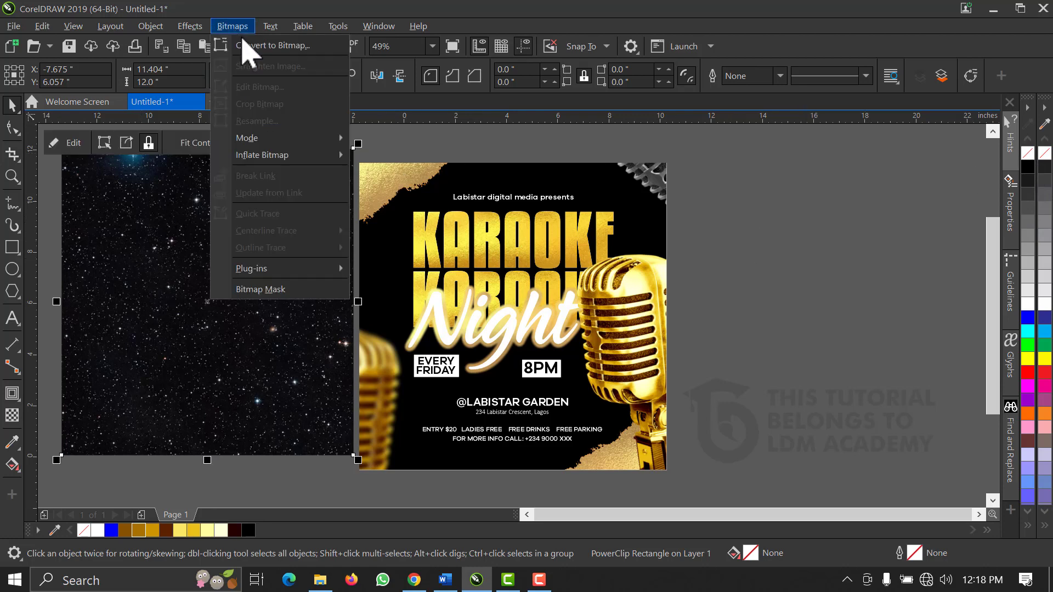
key(Escape)
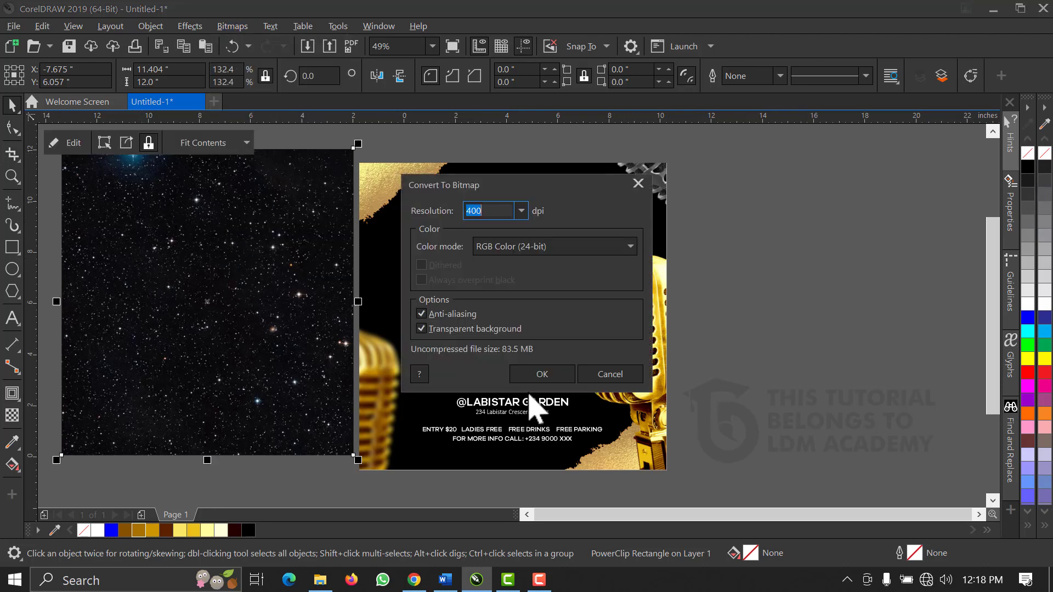
click(531, 375)
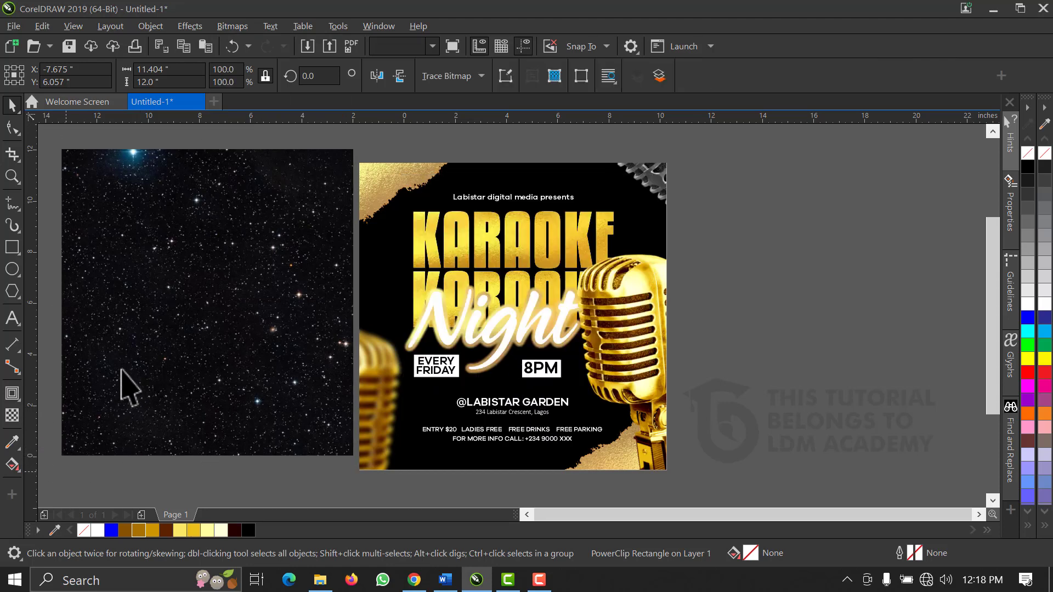
- Set the starry bitmap's transparency merge mode to Screen
click(13, 416)
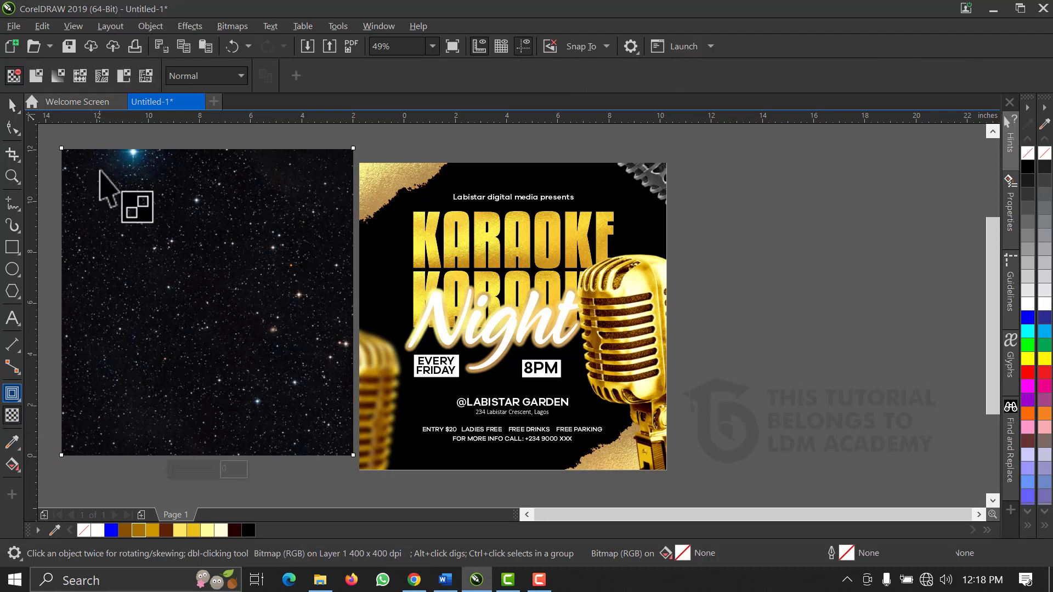
click(192, 77)
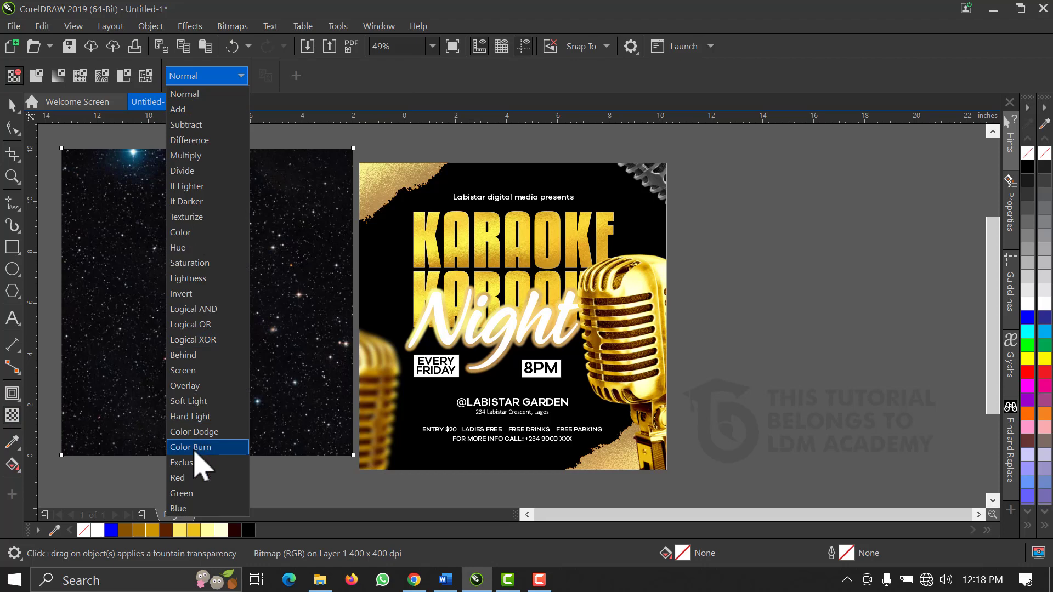
click(193, 376)
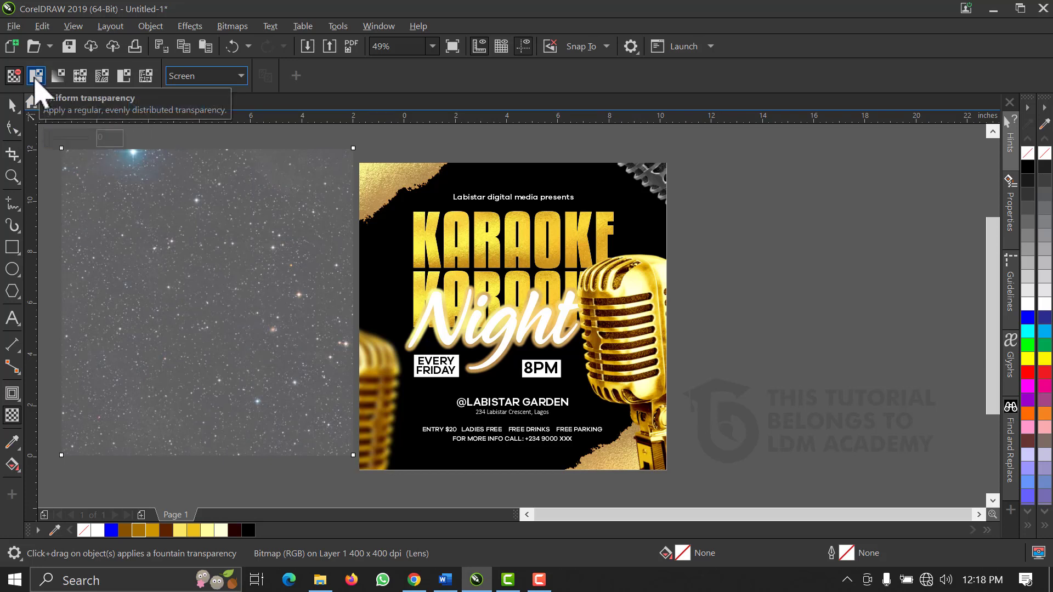
- Give the starry bitmap a uniform transparency of 60 and centre it over the flyer
click(36, 79)
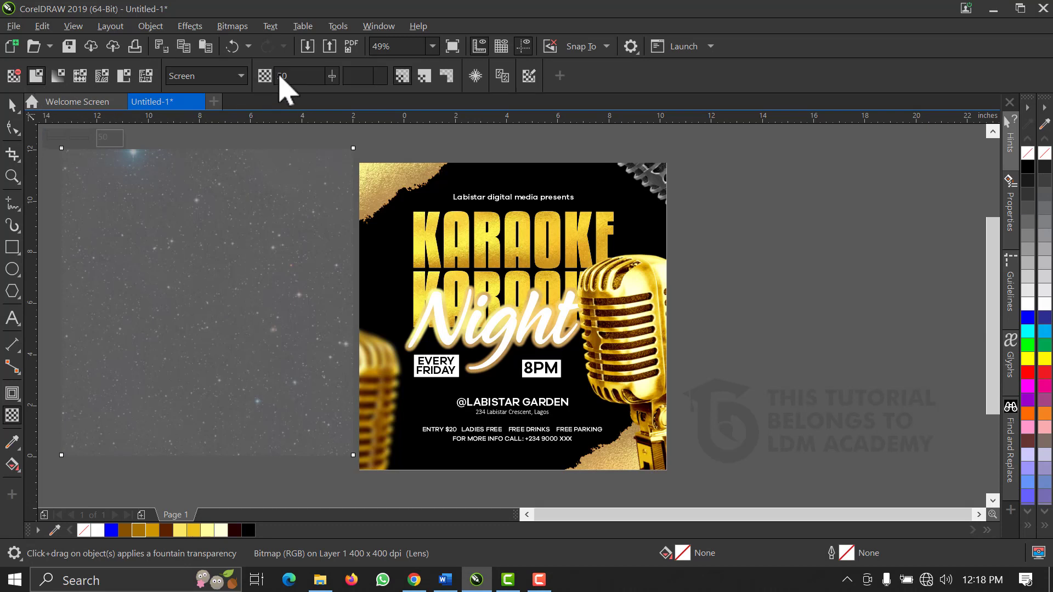
click(300, 77)
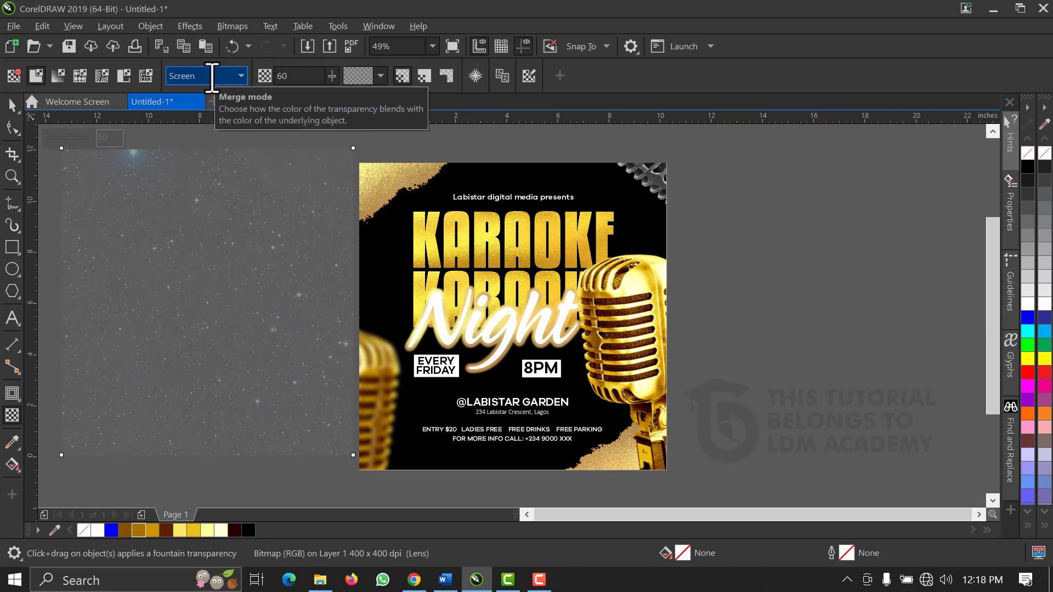
click(11, 105)
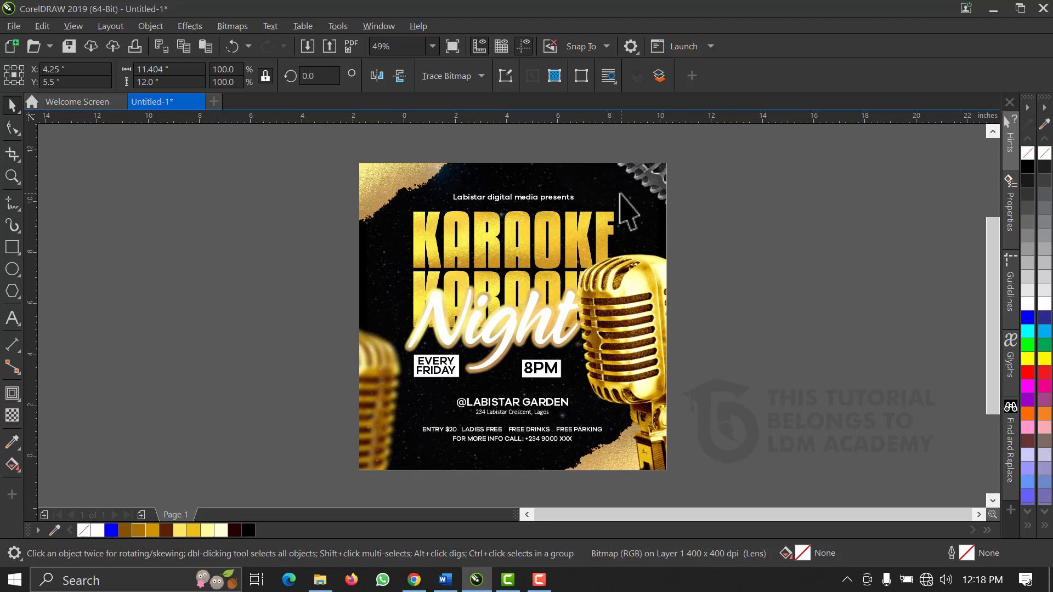
click(698, 181)
- Select all the flyer's objects and place a duplicate of the whole design to the right of the page
scroll(302, 496, down, 1)
drag(723, 126, 302, 501)
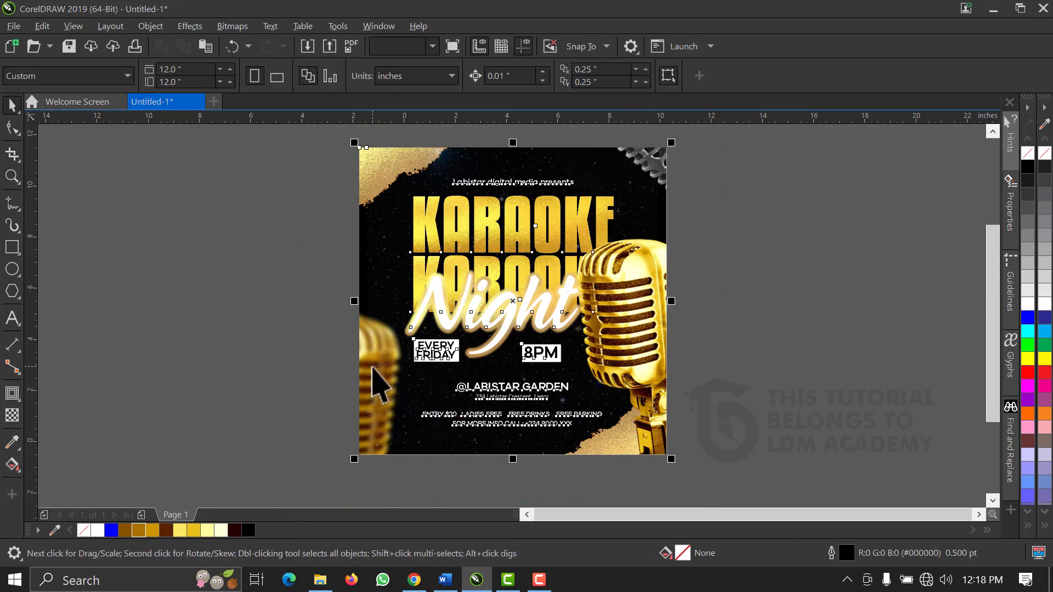
drag(372, 367, 706, 378)
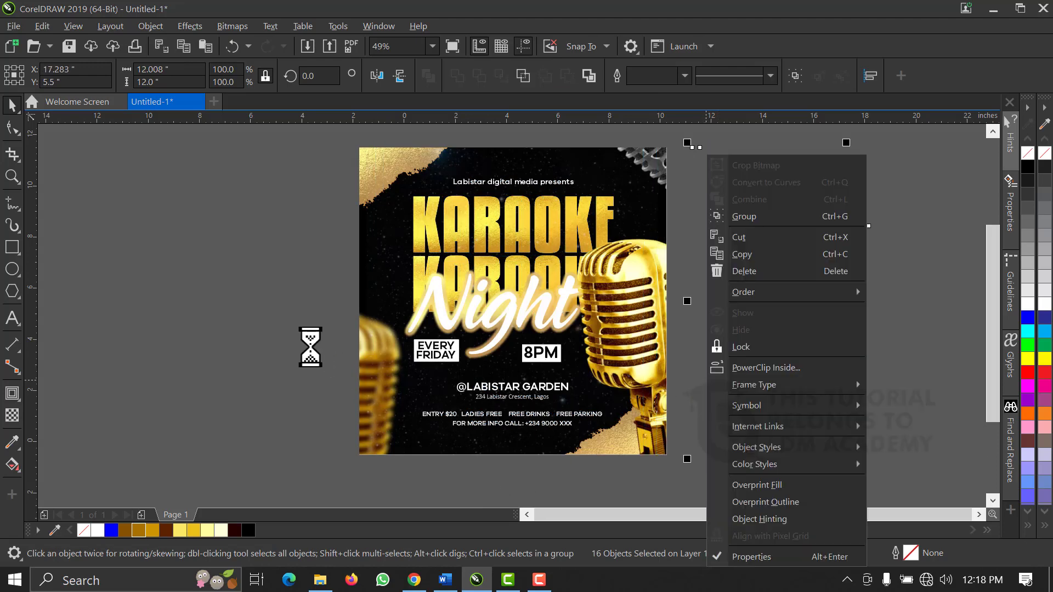
- Delete the original flyer's starry overlay and all its remaining objects from the page, keeping only the duplicate design
click(433, 242)
click(392, 233)
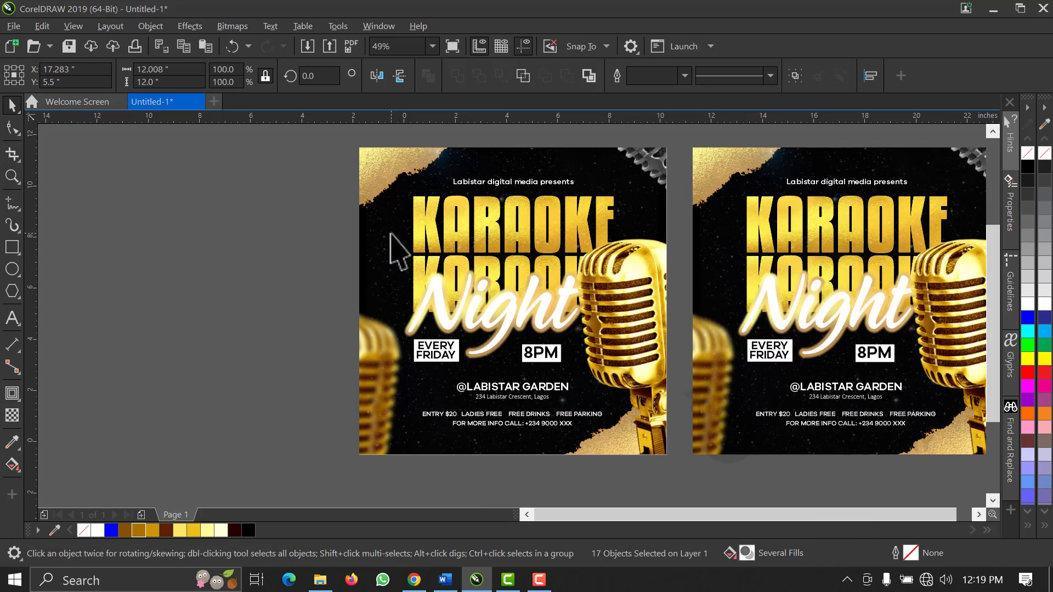
key(Delete)
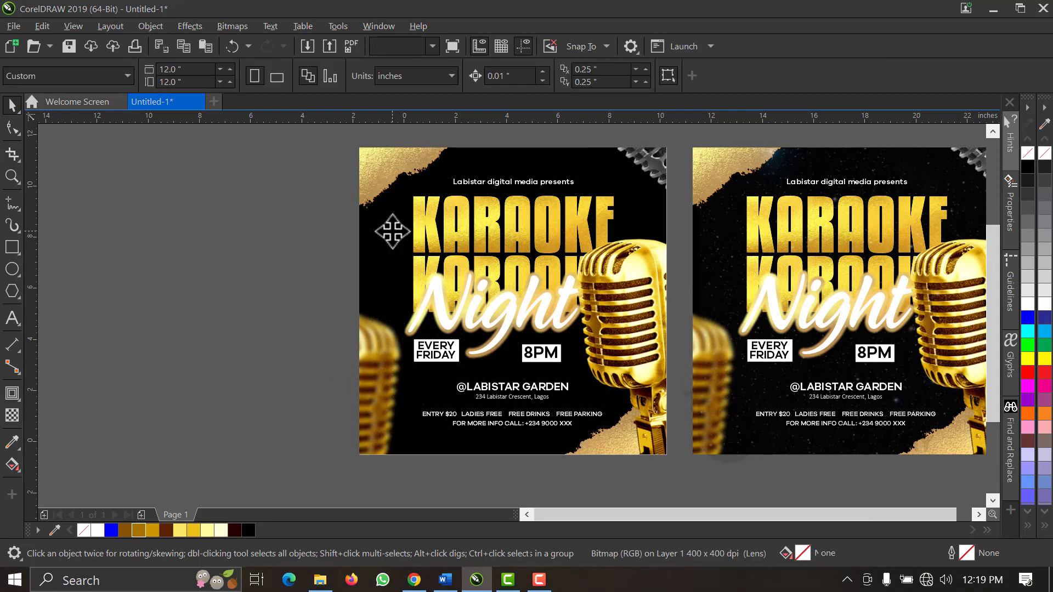
drag(645, 513, 662, 515)
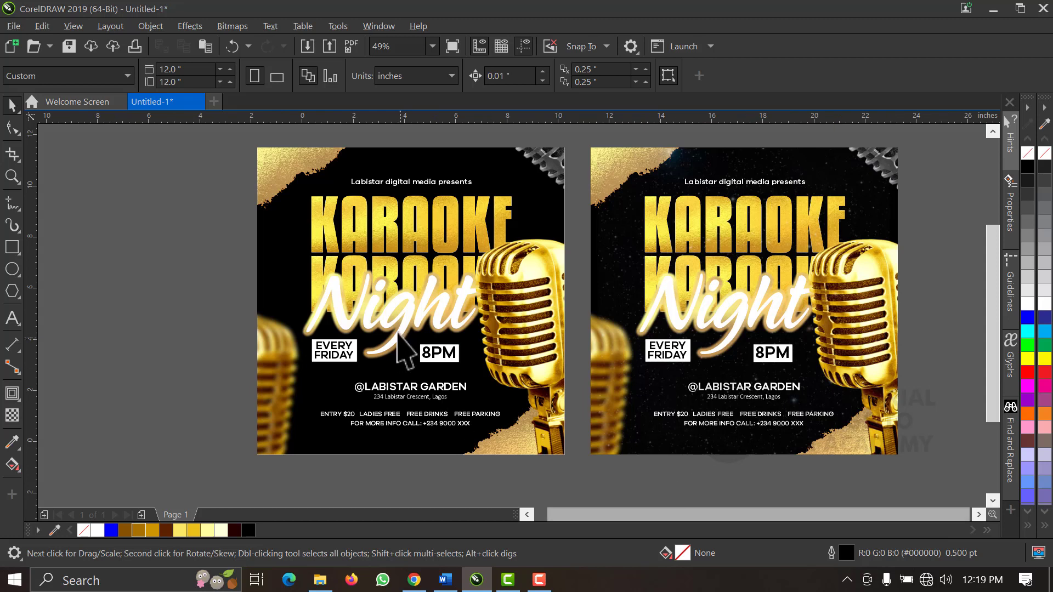
drag(244, 141, 580, 480)
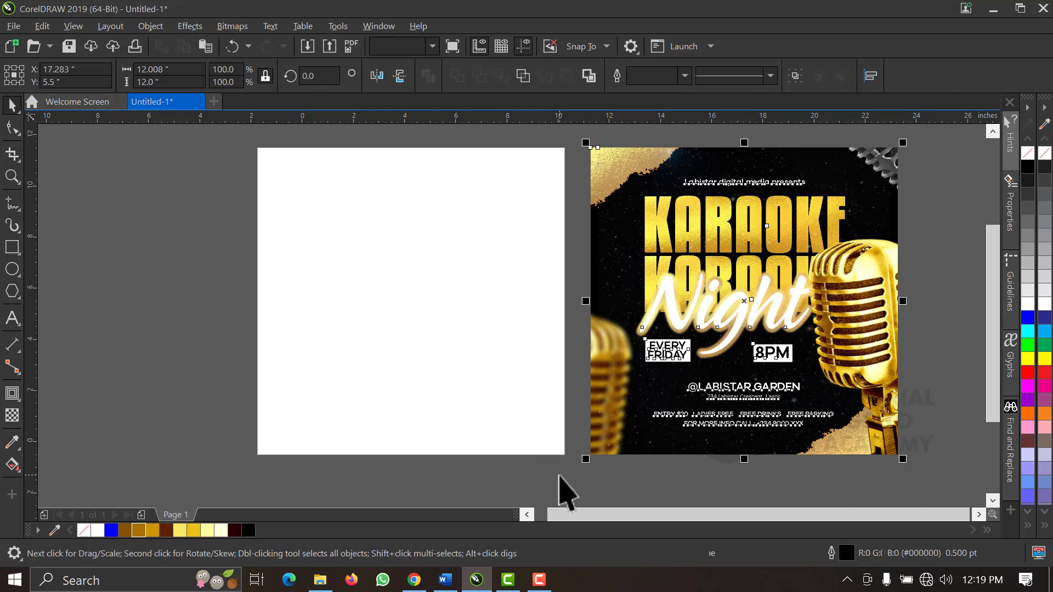
- Group all the objects of the duplicate design and centre the group on the page
key(ctrl+g)
key(p)
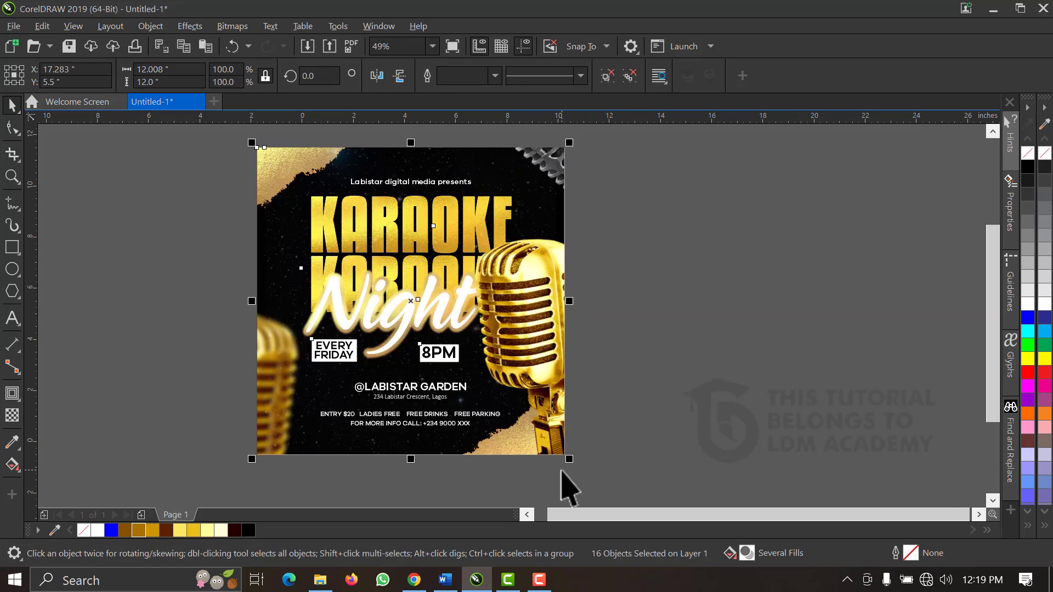
key(Escape)
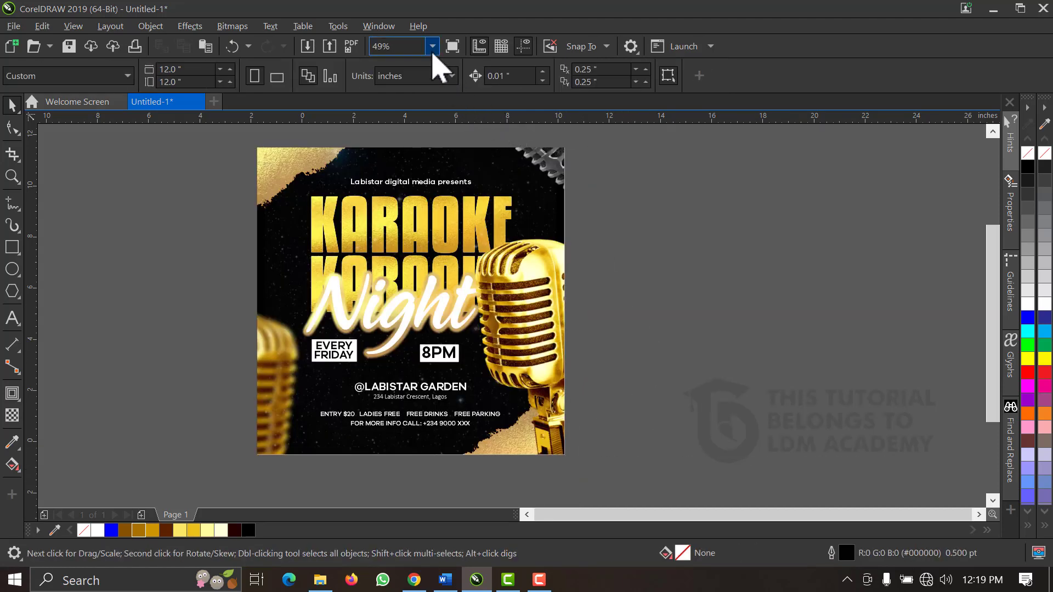
- Change the "Labistar digital media presents" line above the flyer's heading to Title Case
click(433, 46)
click(412, 70)
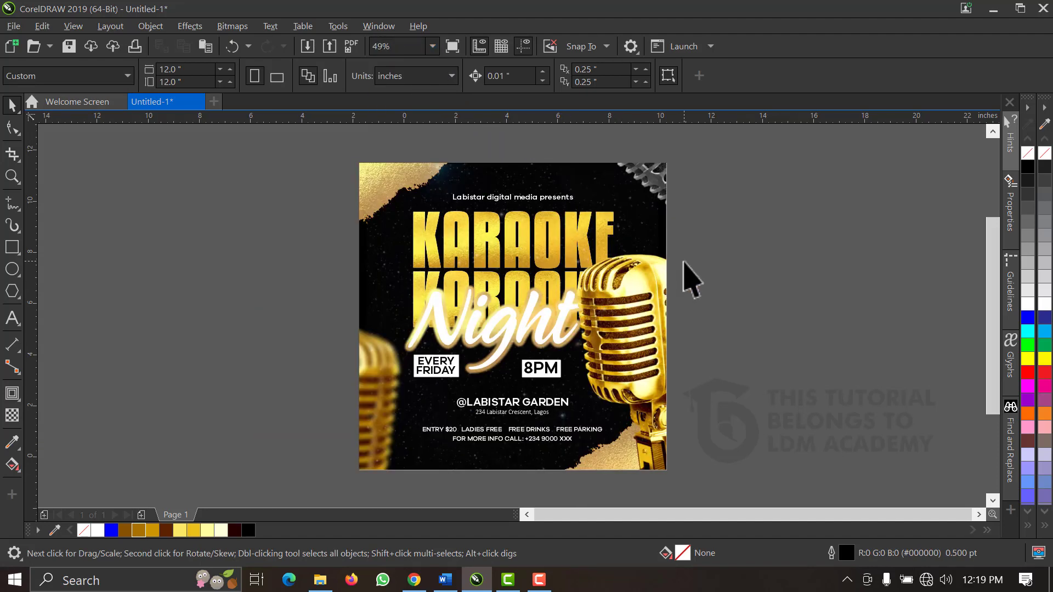
key(z)
drag(676, 155, 343, 477)
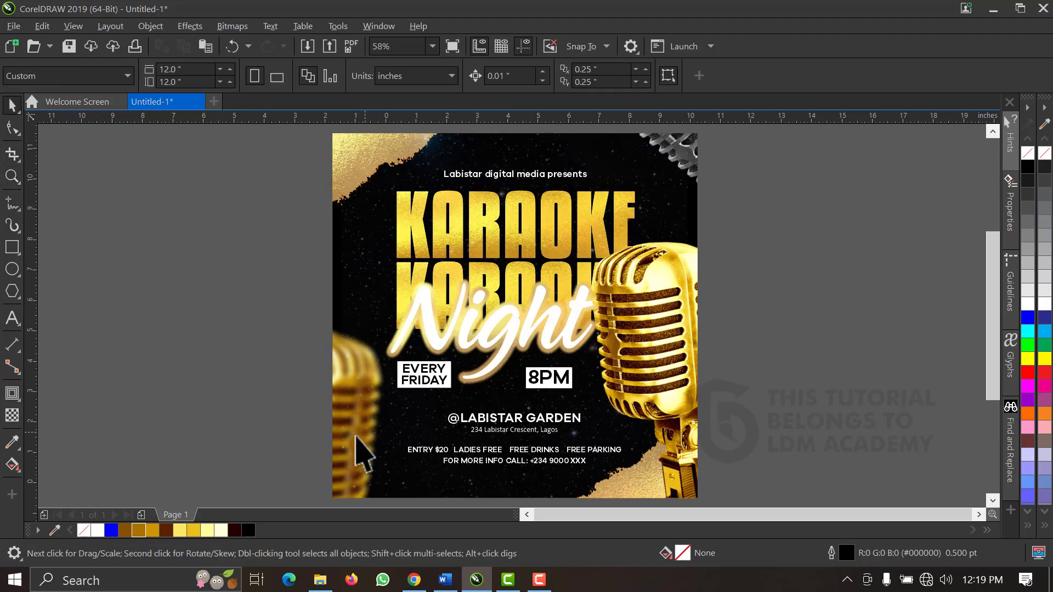
click(473, 178)
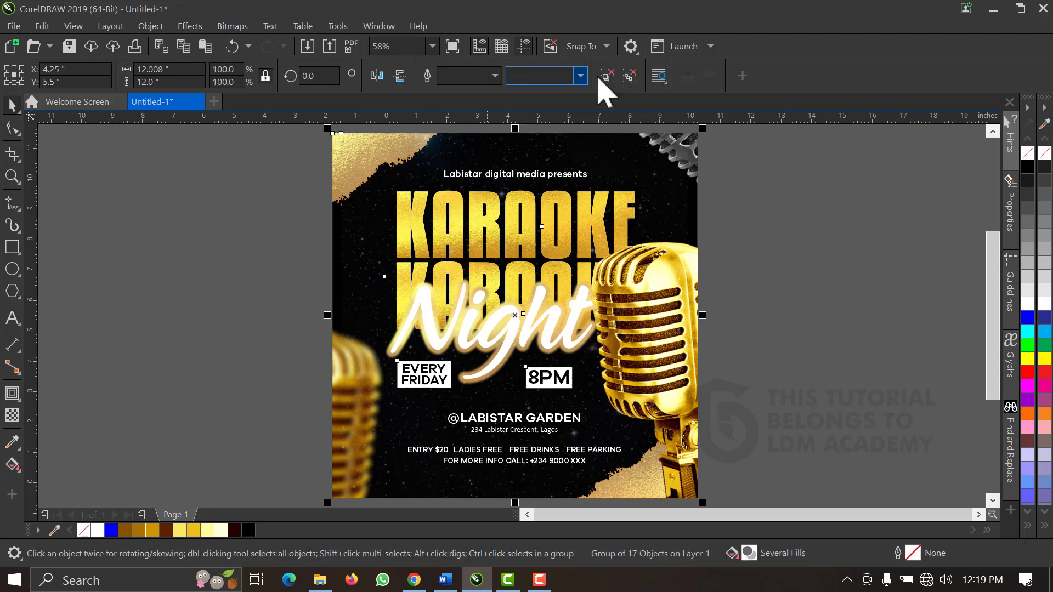
drag(754, 143, 376, 228)
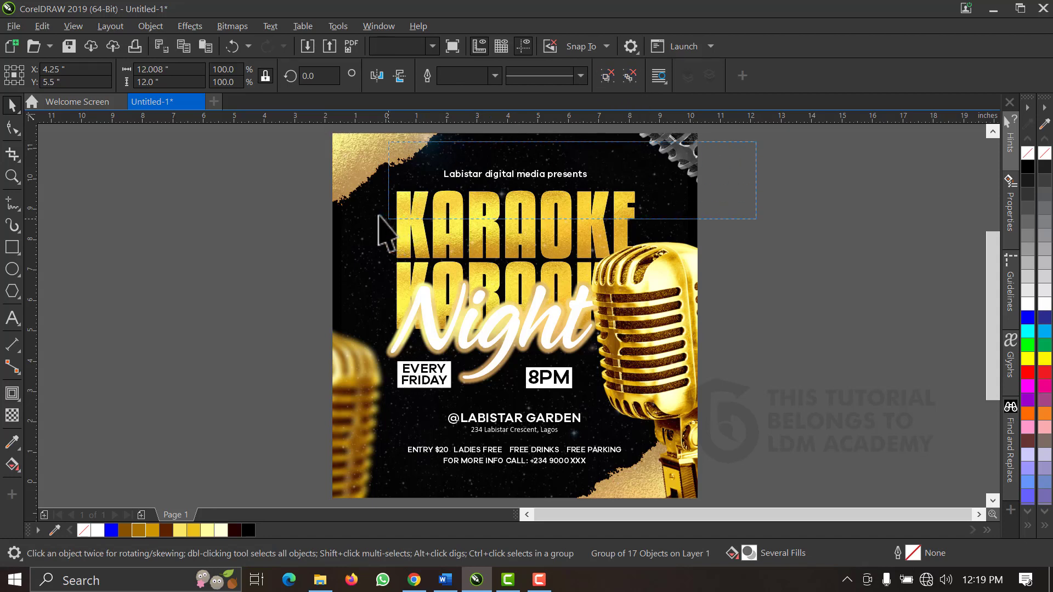
click(271, 26)
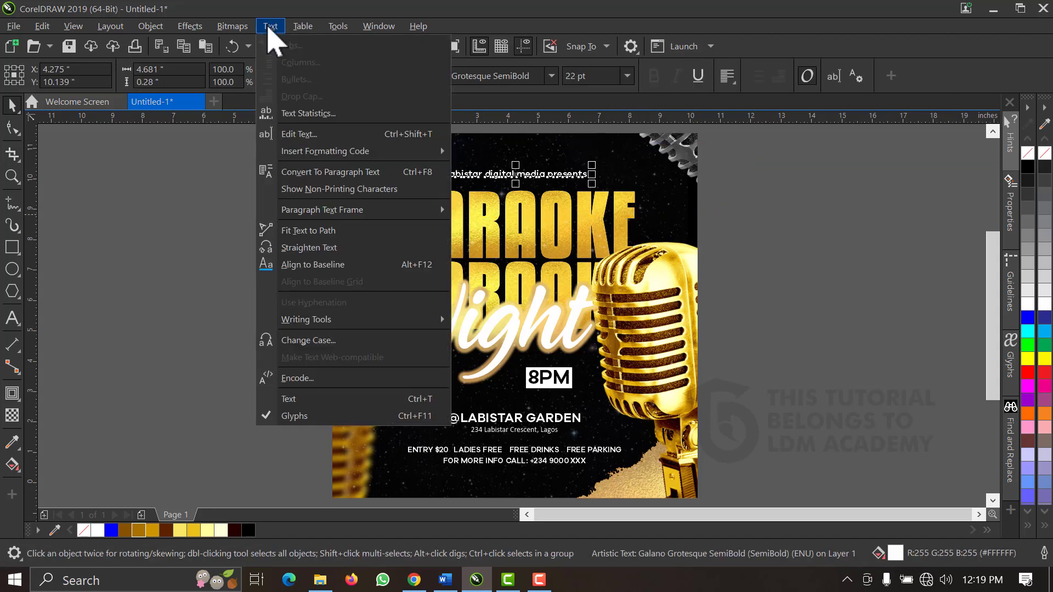
click(296, 342)
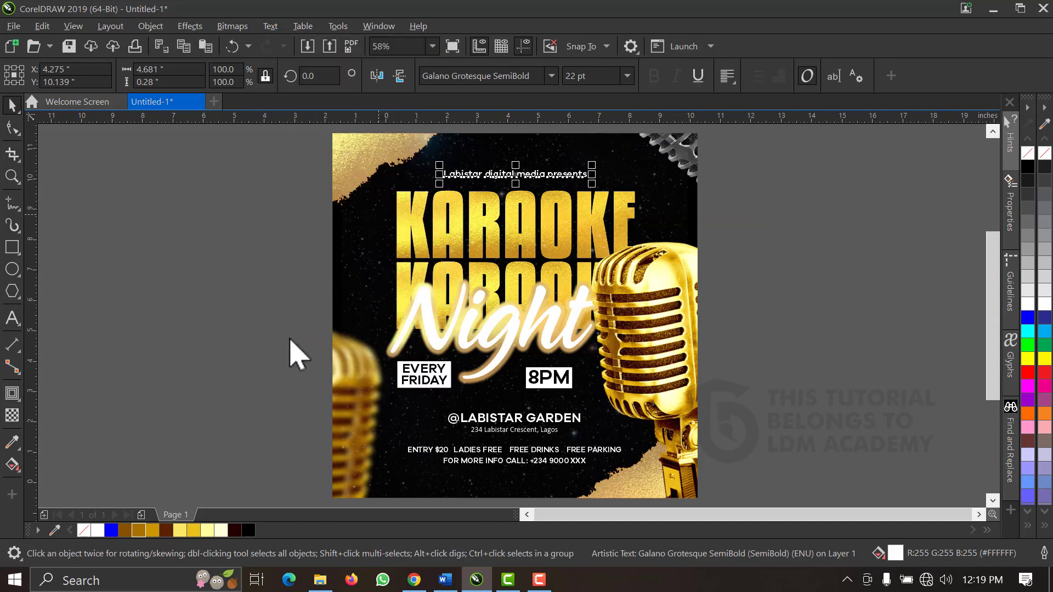
click(481, 292)
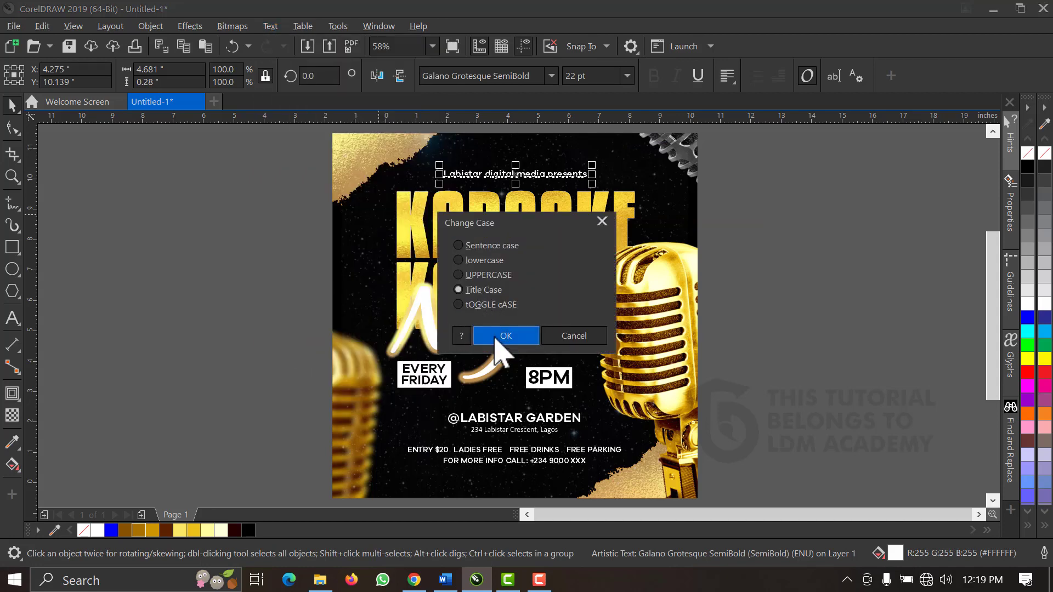
click(506, 336)
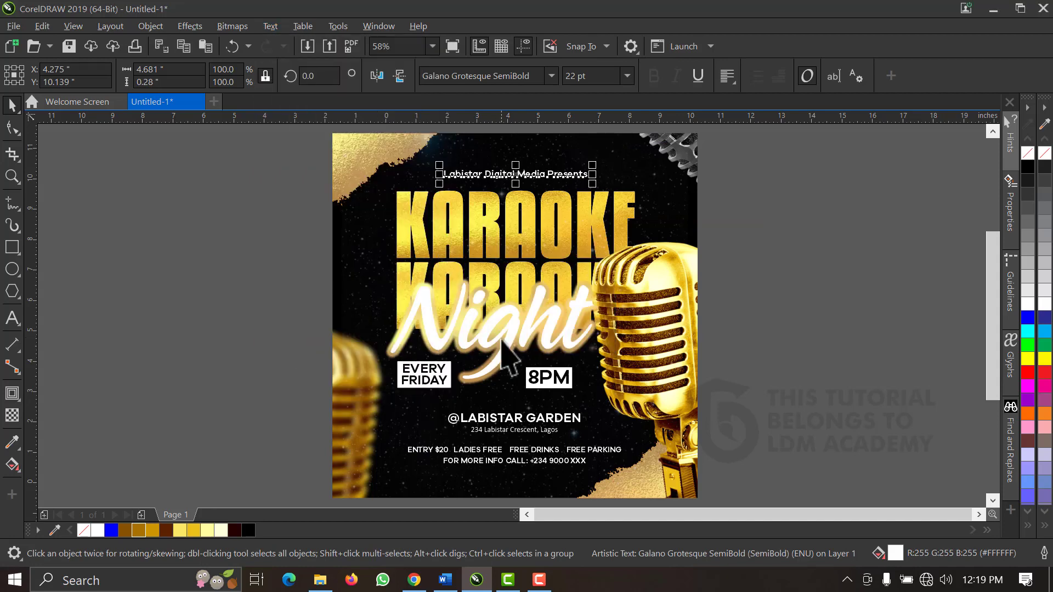
click(815, 182)
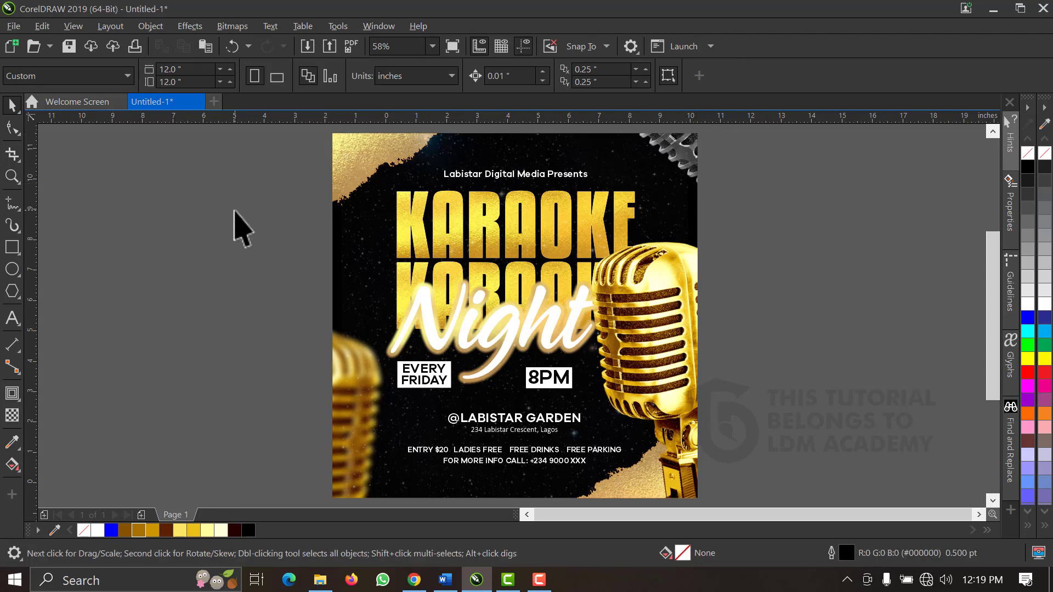
- Save the drawing to the Desktop as a CDR file named "karaoke flyer training"
click(13, 26)
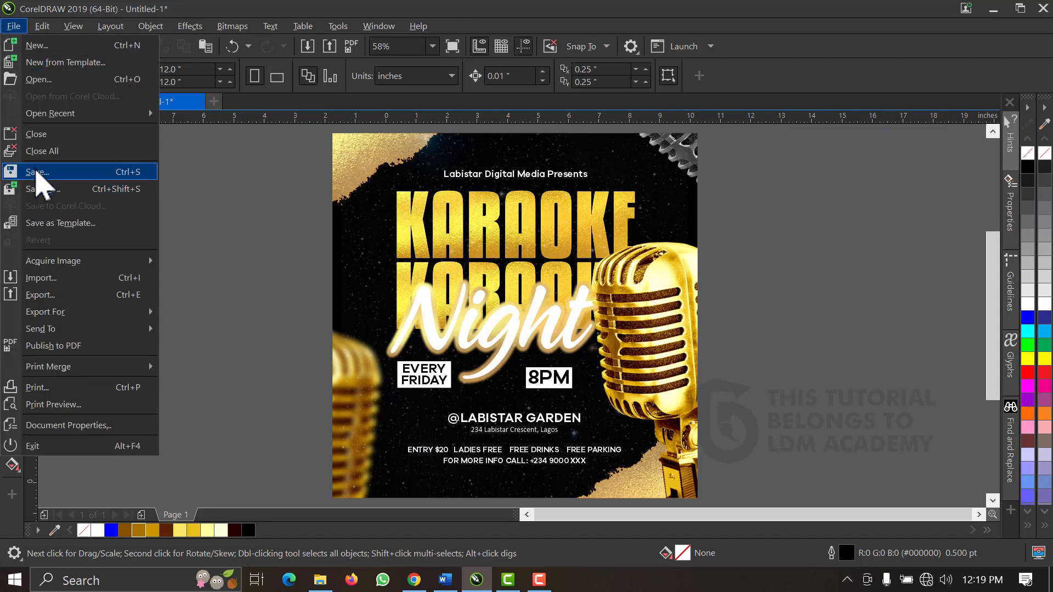
click(36, 175)
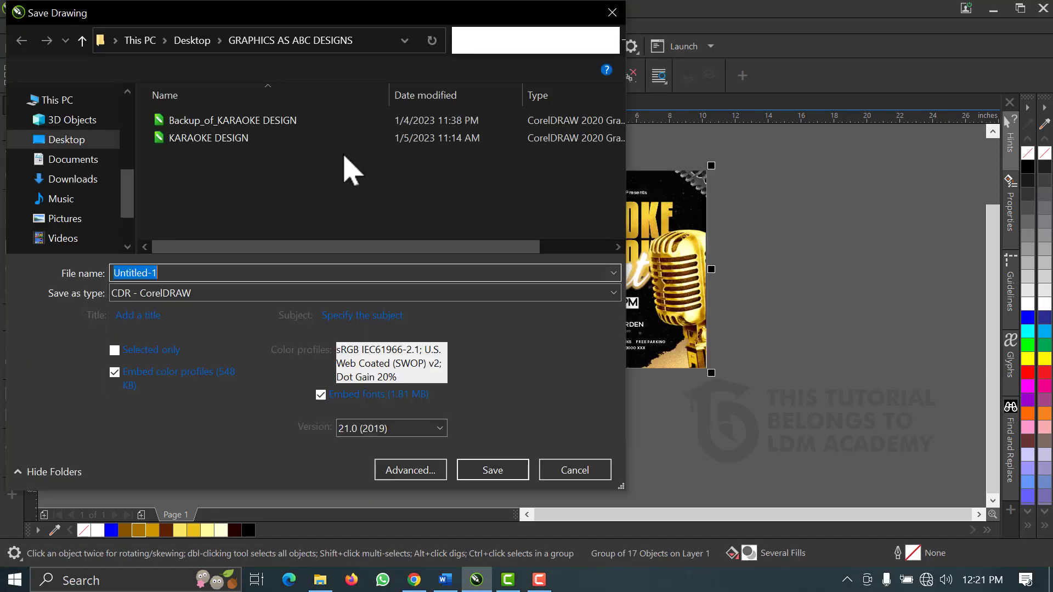
click(92, 140)
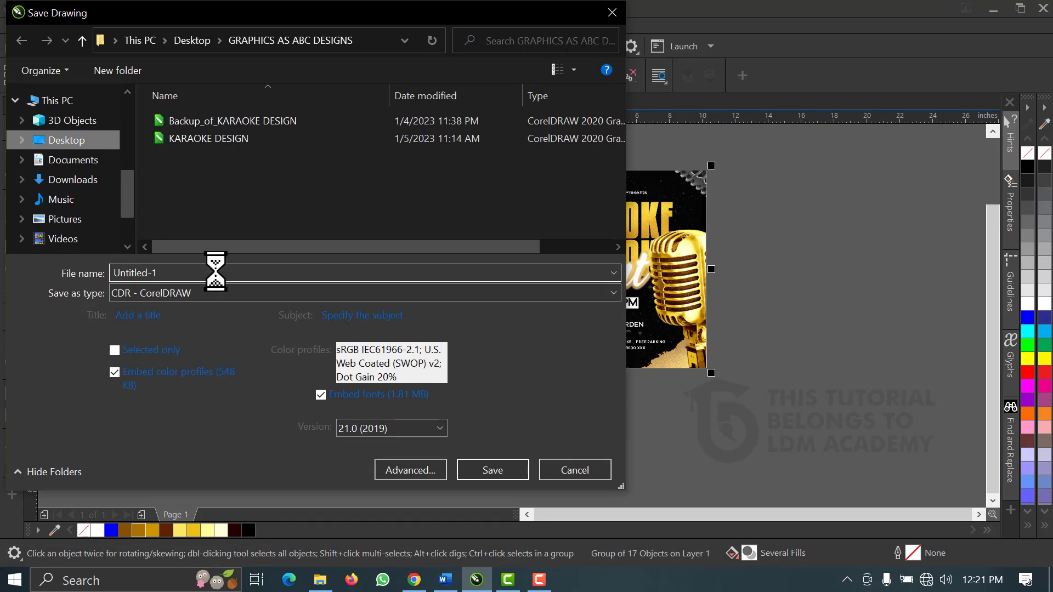
text(kra)
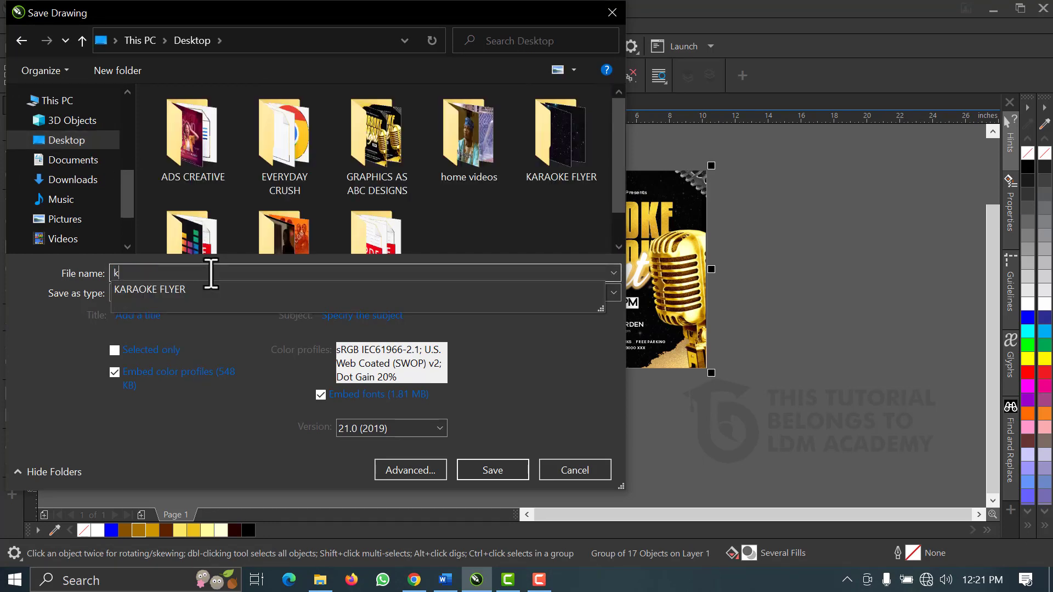
key(BackSpace)
text(araoke flyer training)
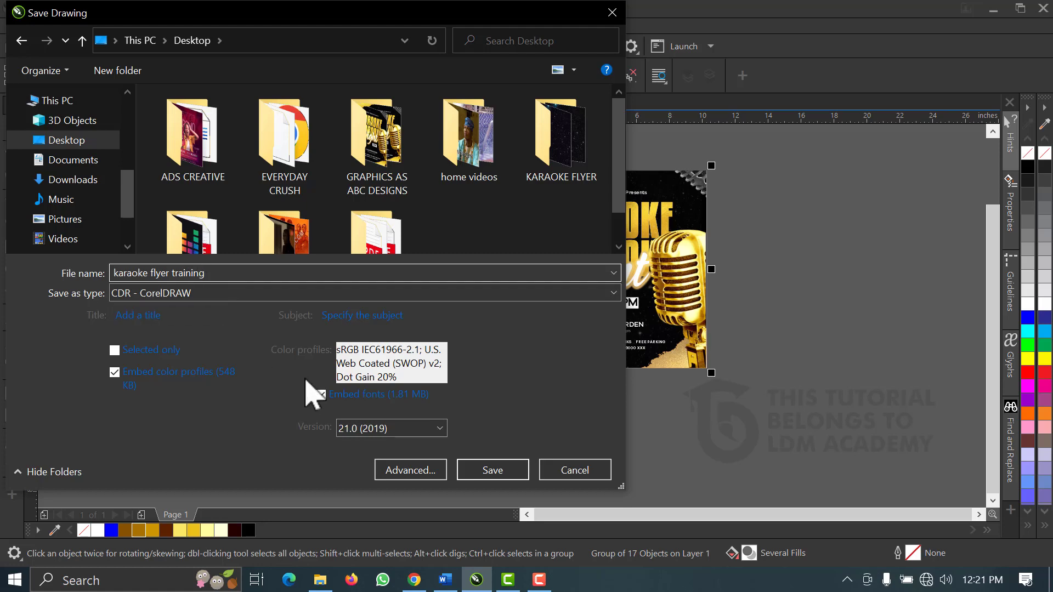
click(480, 473)
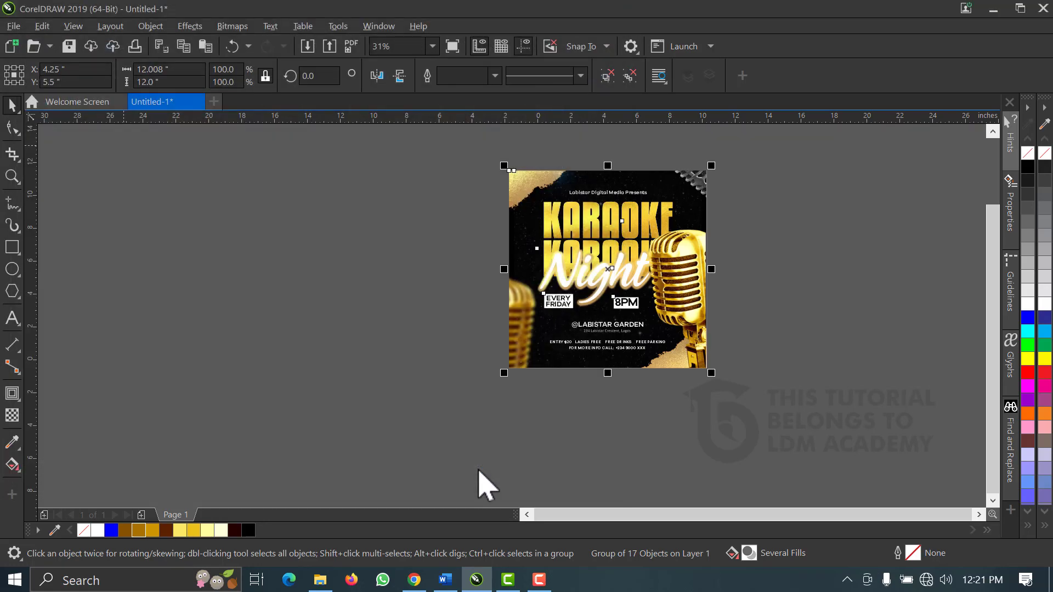
- Show the desktop, refresh it to check for the saved flyer file, and return to CorelDRAW
right_click(637, 584)
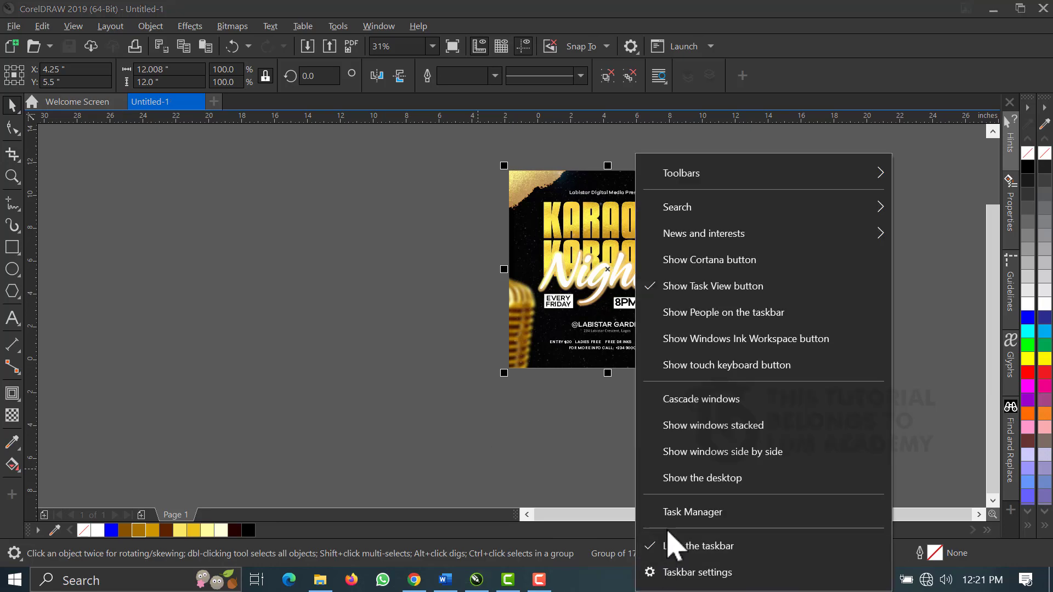
click(692, 476)
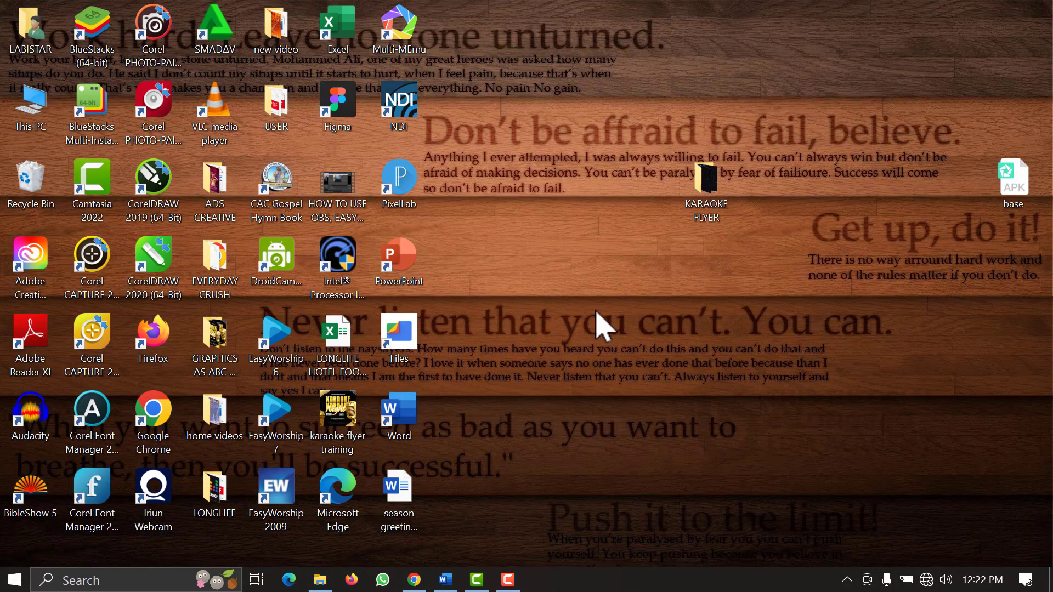
right_click(595, 277)
click(637, 317)
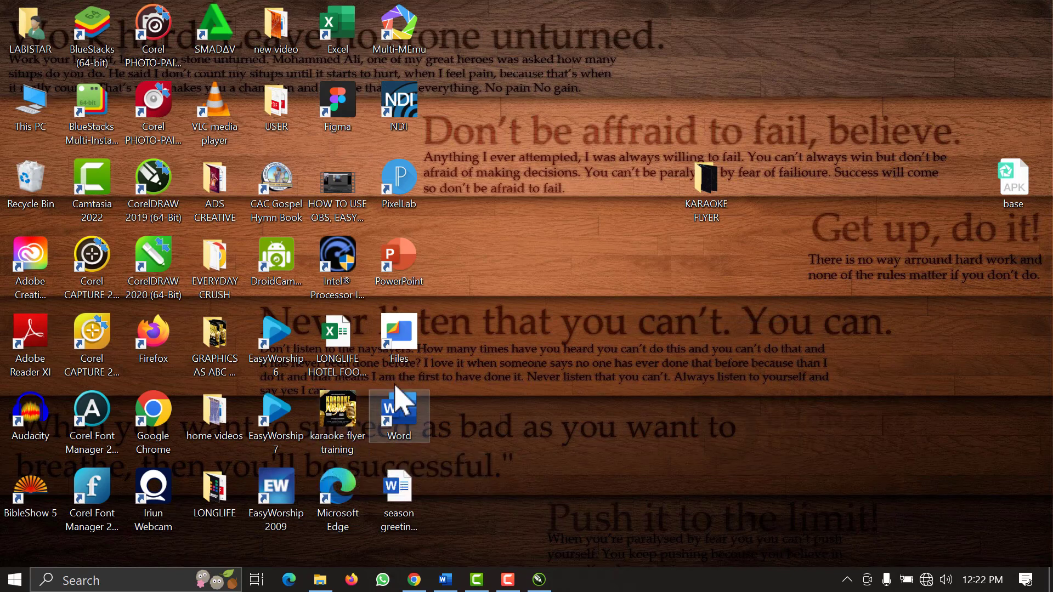
click(538, 579)
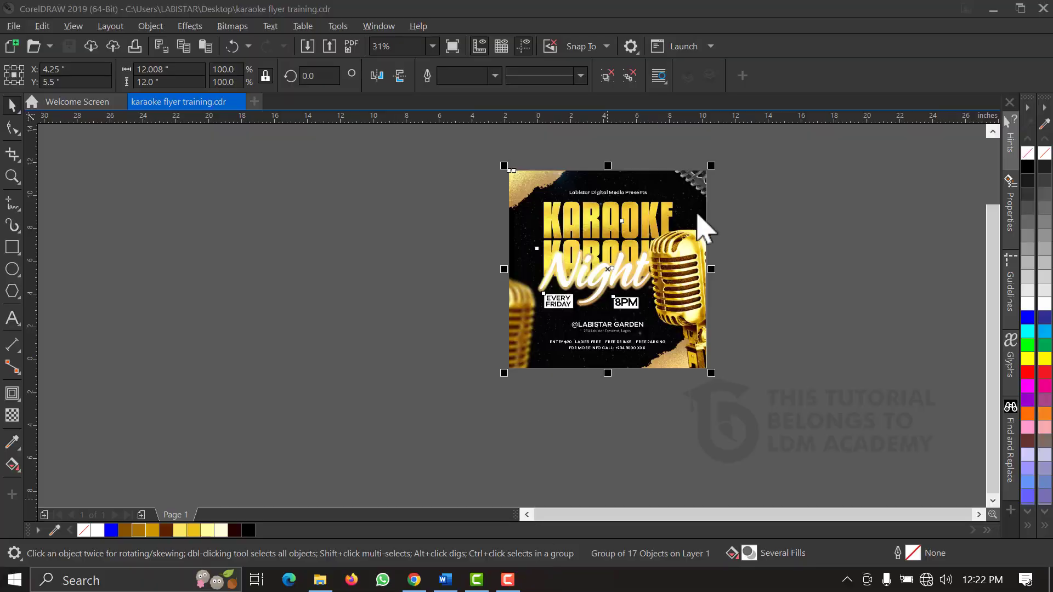
- Start exporting only the selected flyer group to the Desktop as a JPG named "karaoke flyer training"
drag(743, 147, 468, 402)
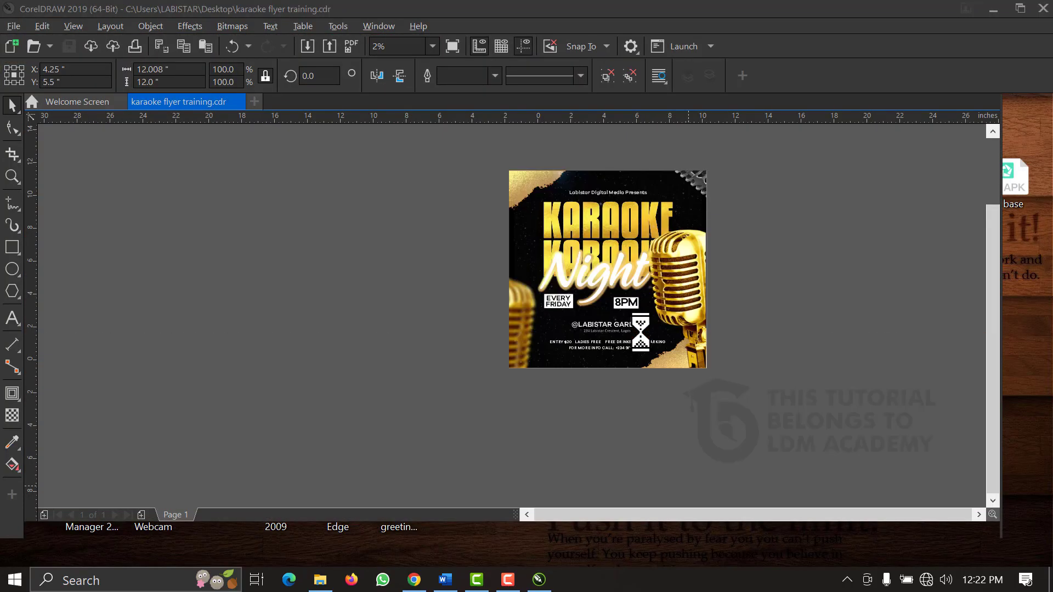
drag(750, 146, 431, 399)
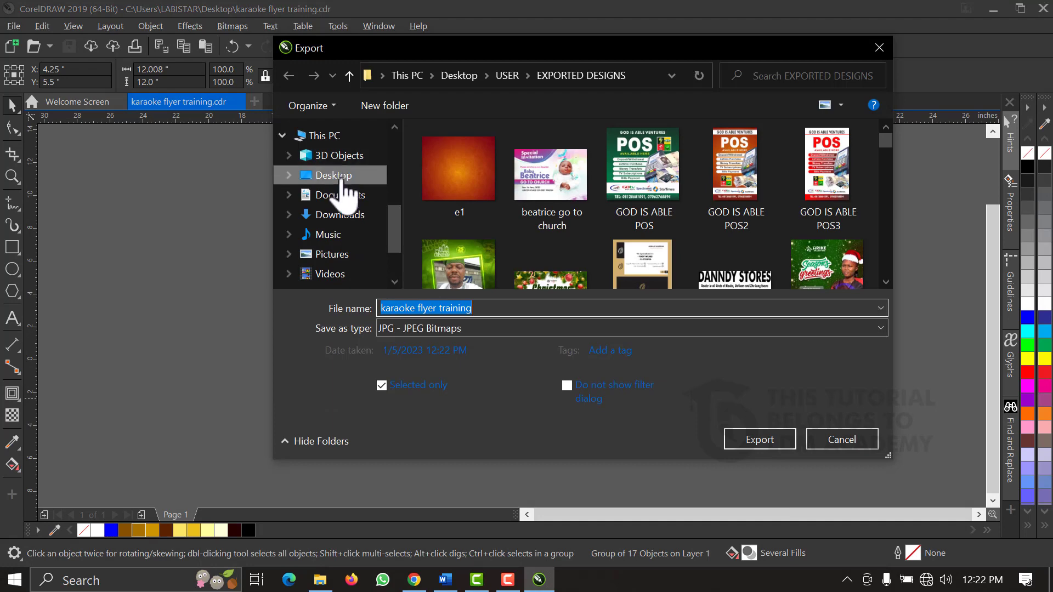
click(341, 180)
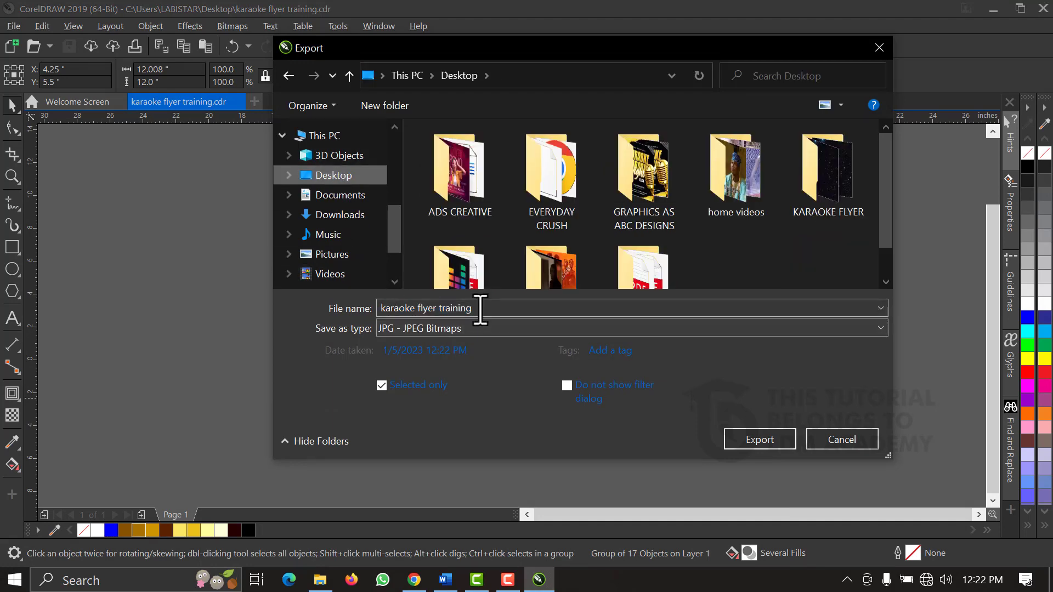
click(760, 440)
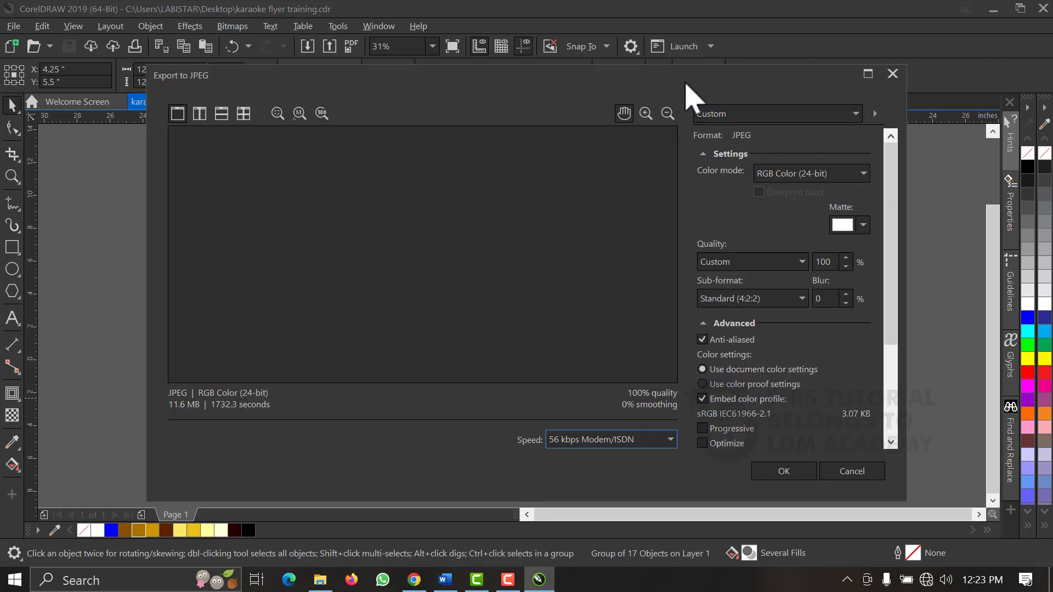
- Set the JPEG export resolution to 500 and complete the export
drag(685, 84, 624, 109)
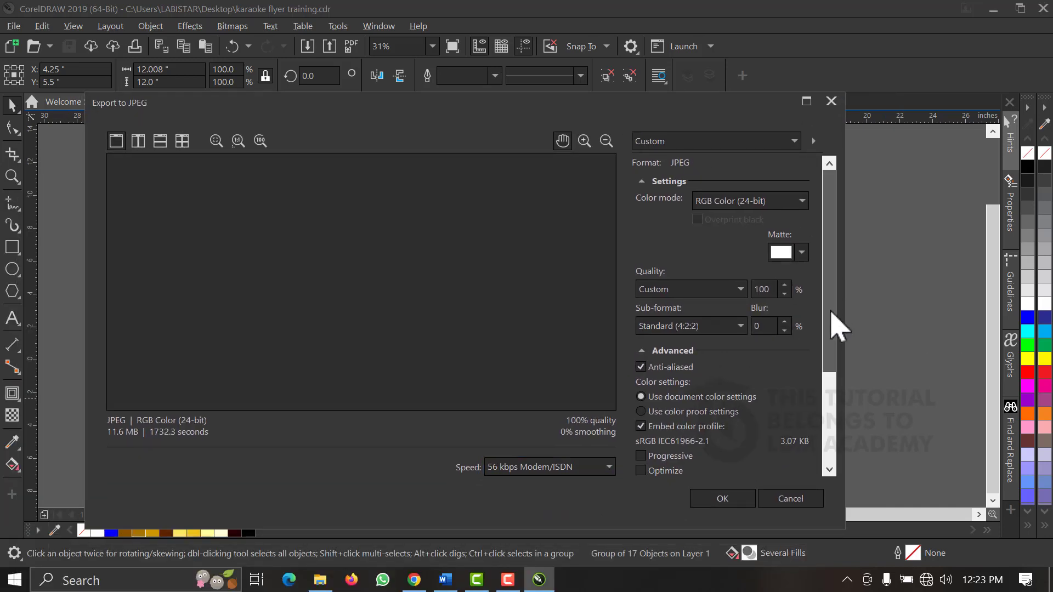
drag(831, 312, 824, 388)
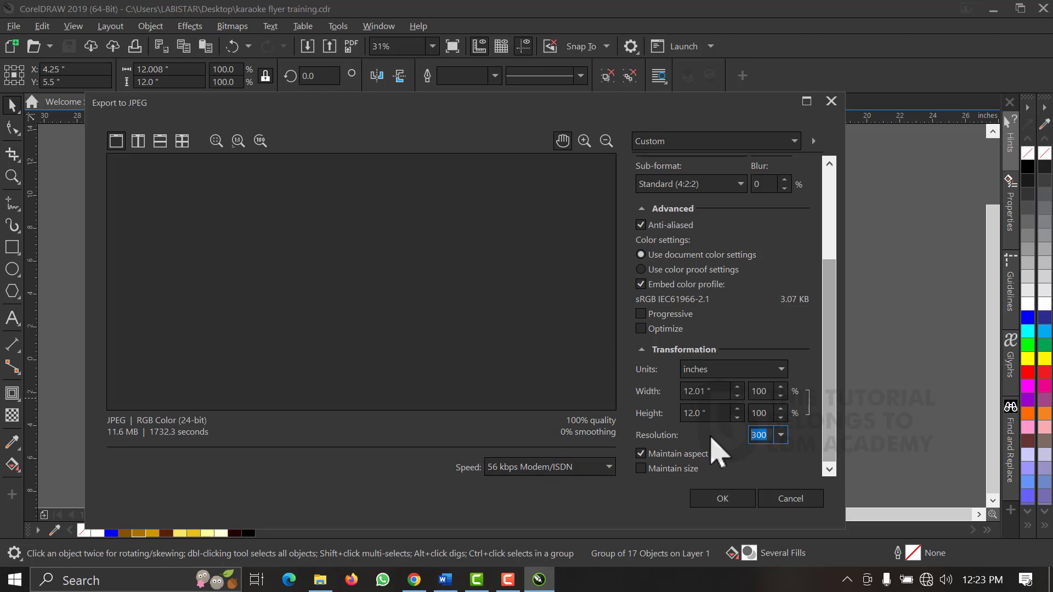
text(500)
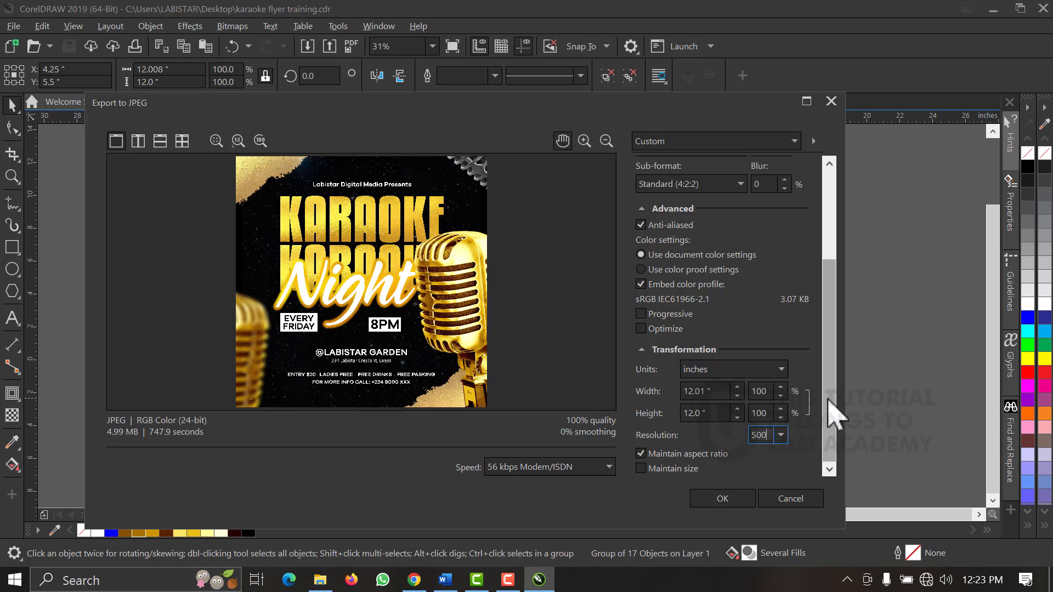
drag(828, 399, 830, 231)
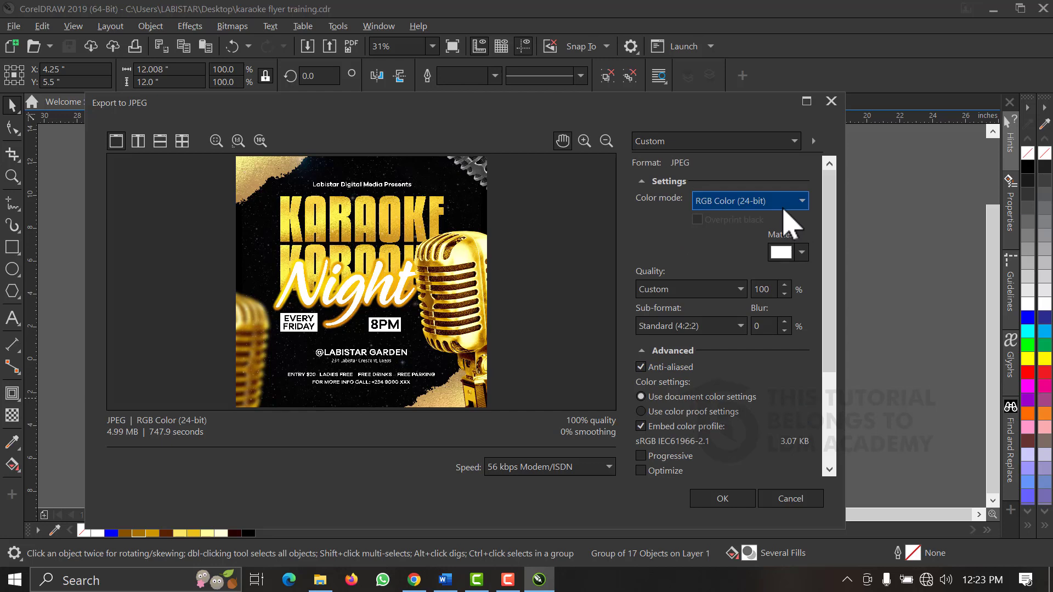
click(723, 499)
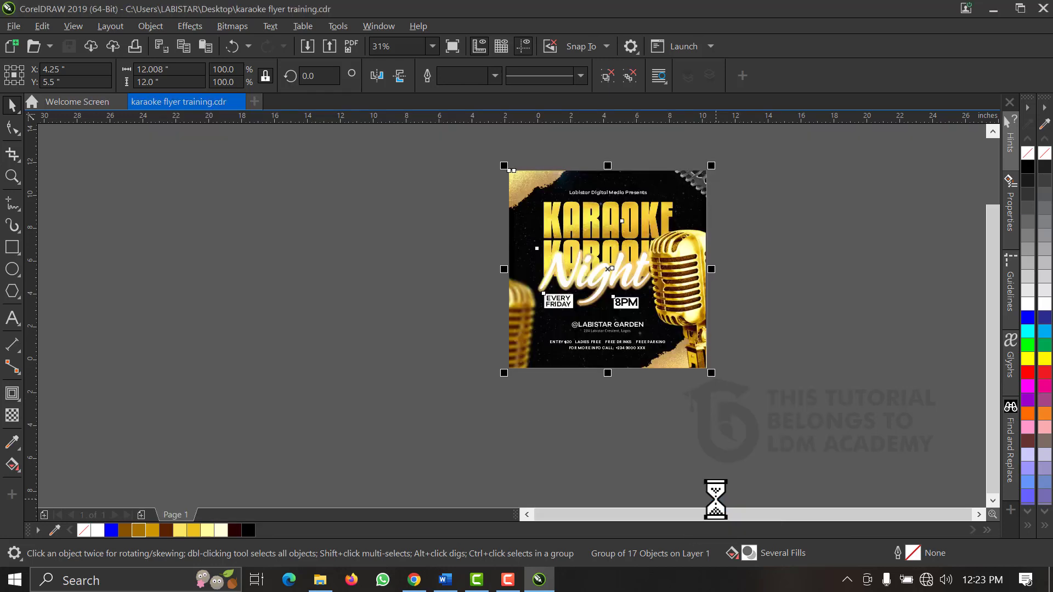
- Show the desktop and refresh it to check for the exported JPG flyer
right_click(645, 581)
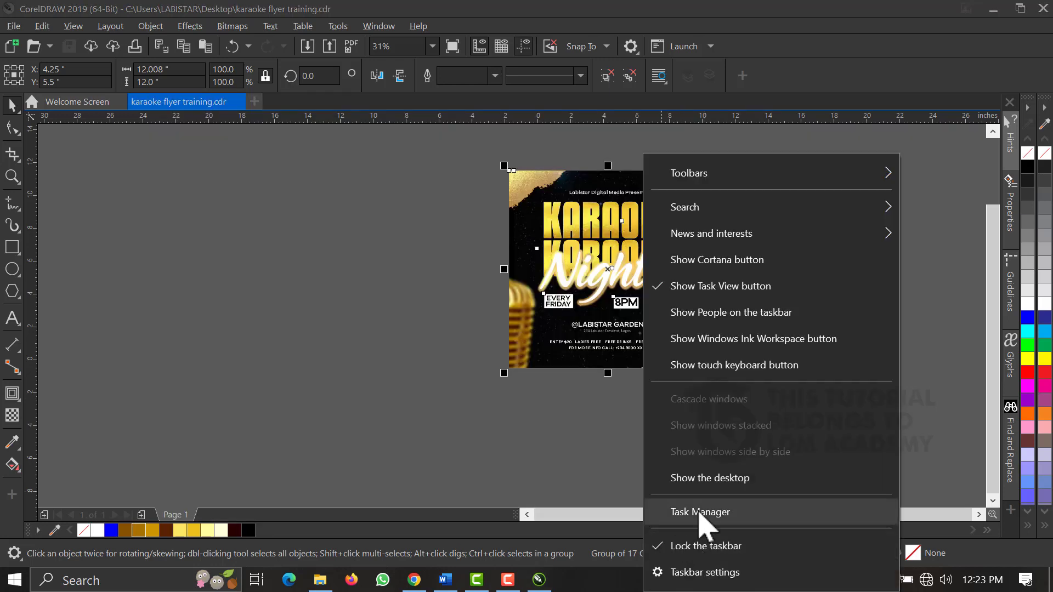
click(713, 479)
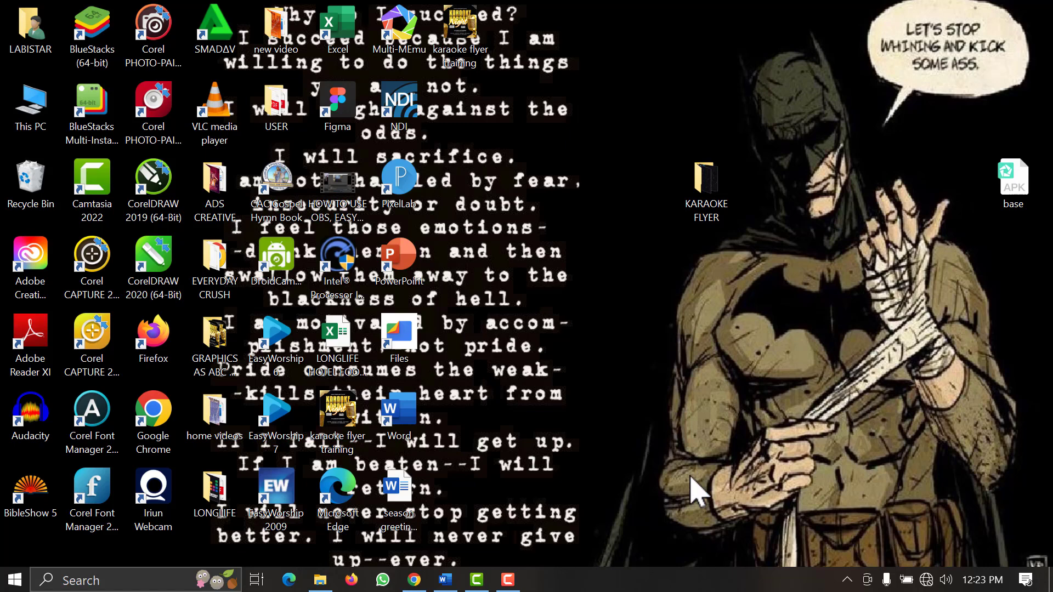
right_click(622, 216)
click(665, 265)
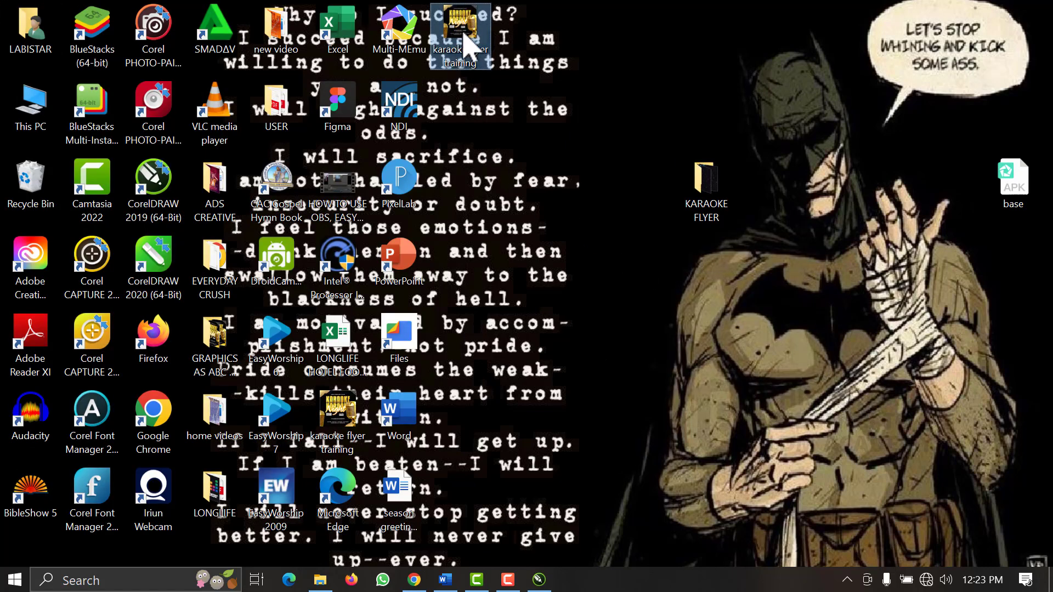
- Open the exported "karaoke flyer training" JPG from the desktop to inspect it, close the image viewer, and return to CorelDRAW
right_click(468, 88)
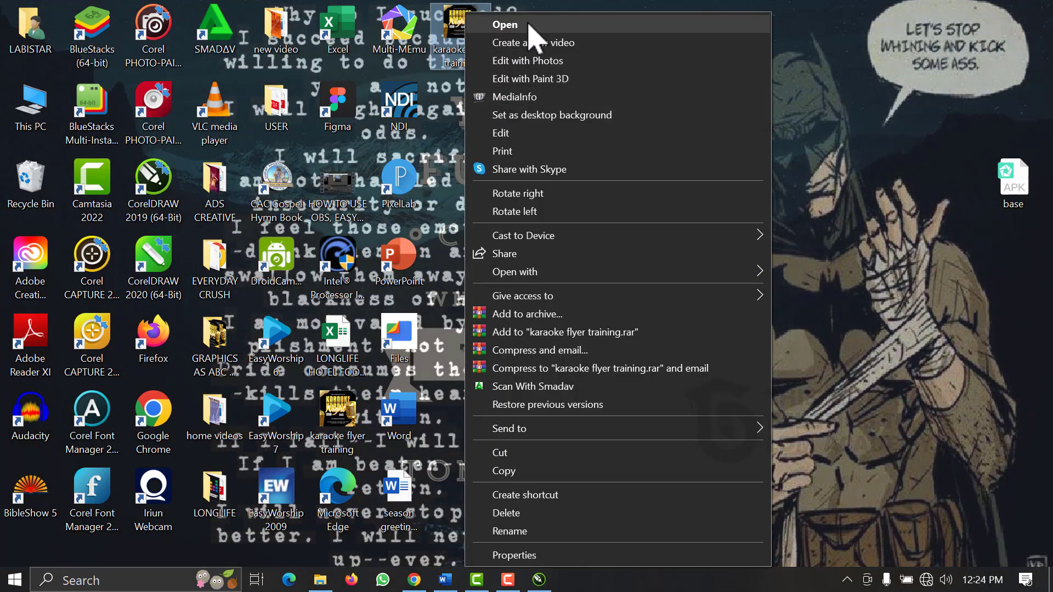
click(528, 24)
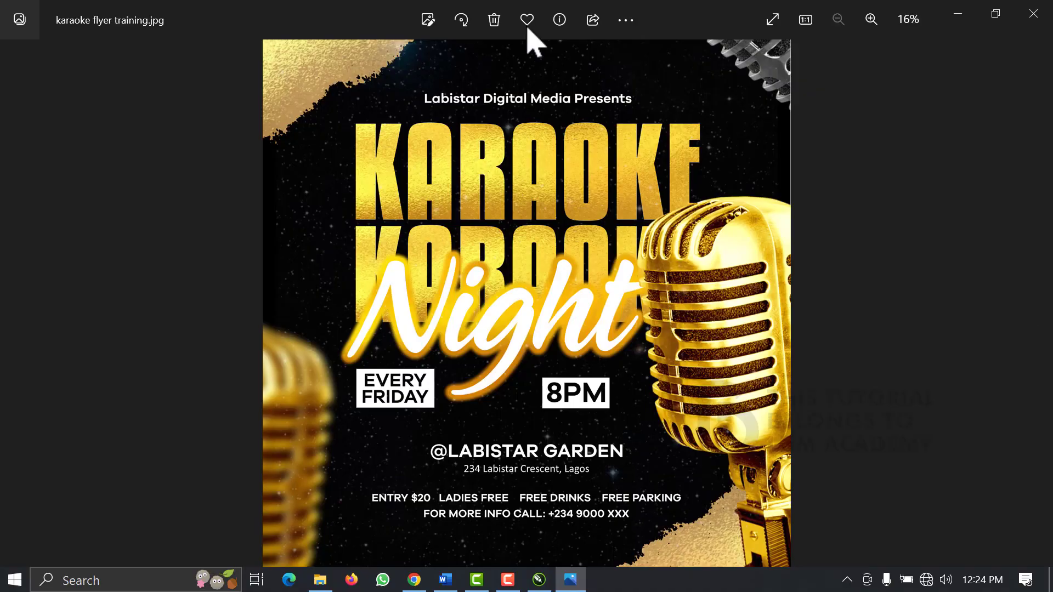
click(1033, 16)
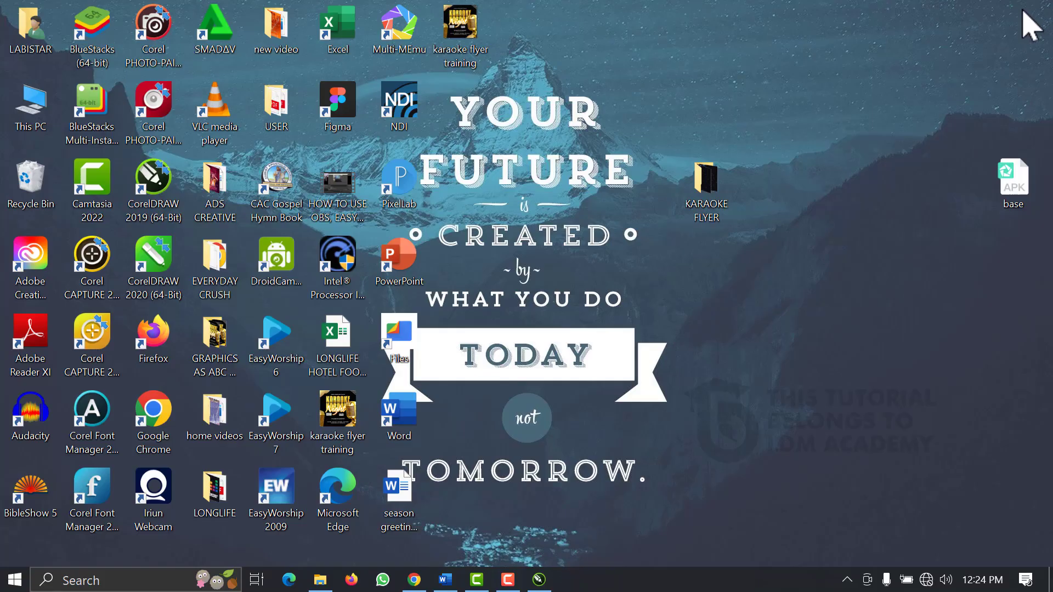
click(543, 584)
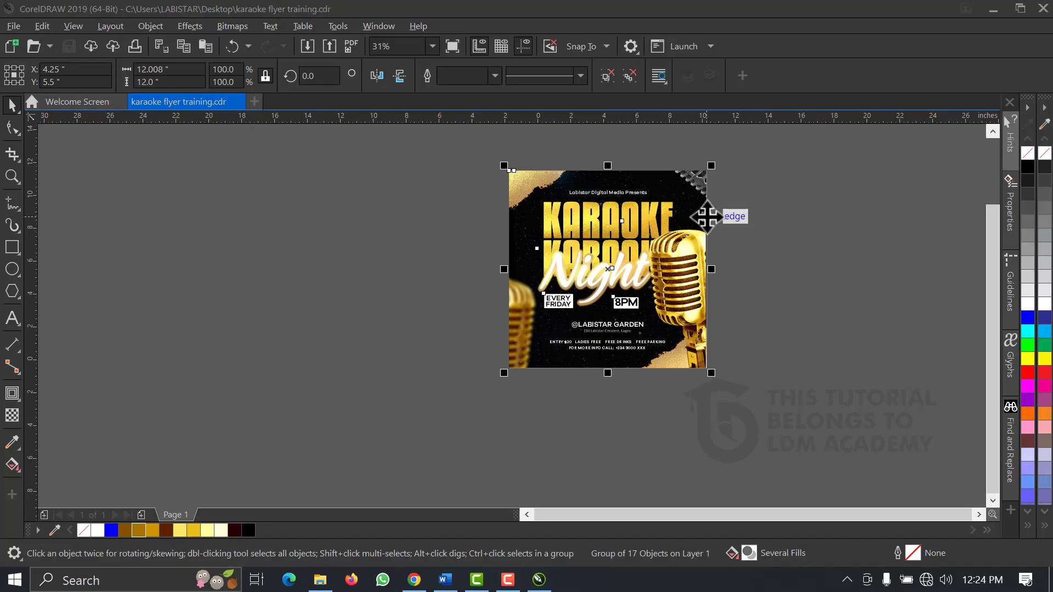